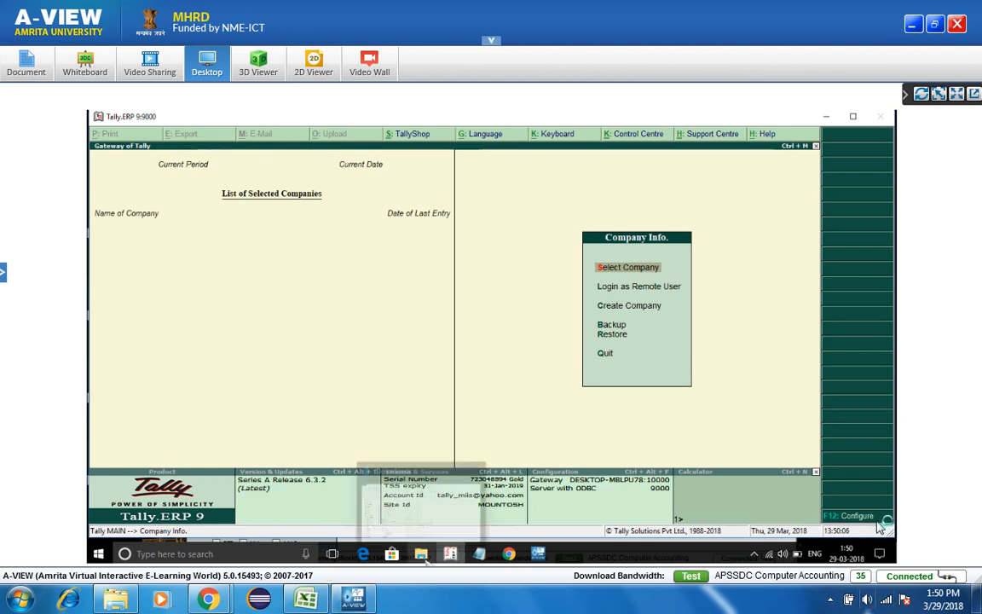
# - Adjust the computer's sound volume slightly, then dismiss the volume control
pyautogui.click(866, 599)
pyautogui.click(864, 484)
pyautogui.moveTo(864, 481); pyautogui.dragTo(865, 466)
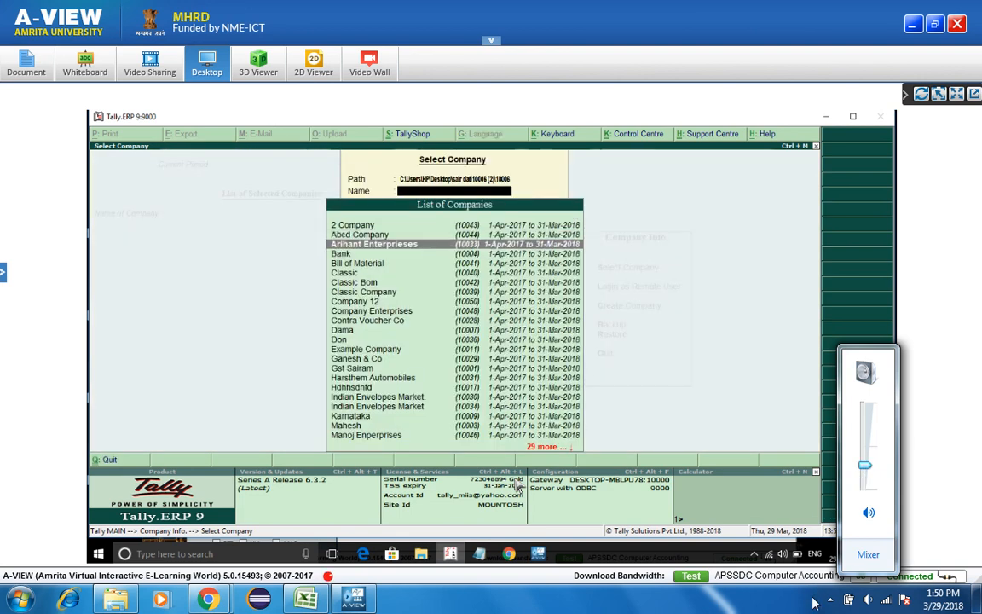
pyautogui.click(812, 604)
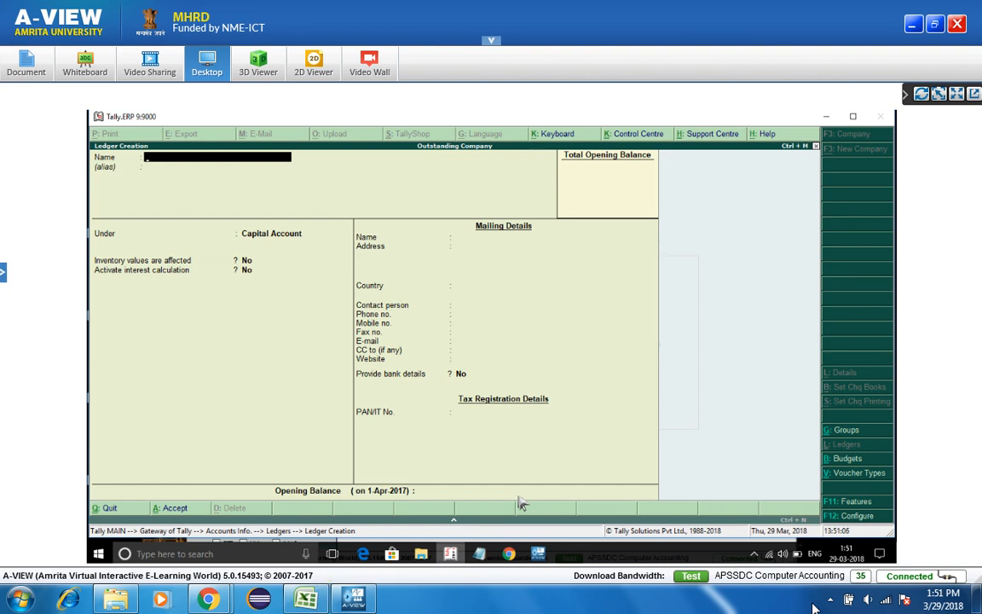
# - Enter a Transport Charges ledger under Indirect Expenses, then discard it unsaved
pyautogui.write('port Charg')
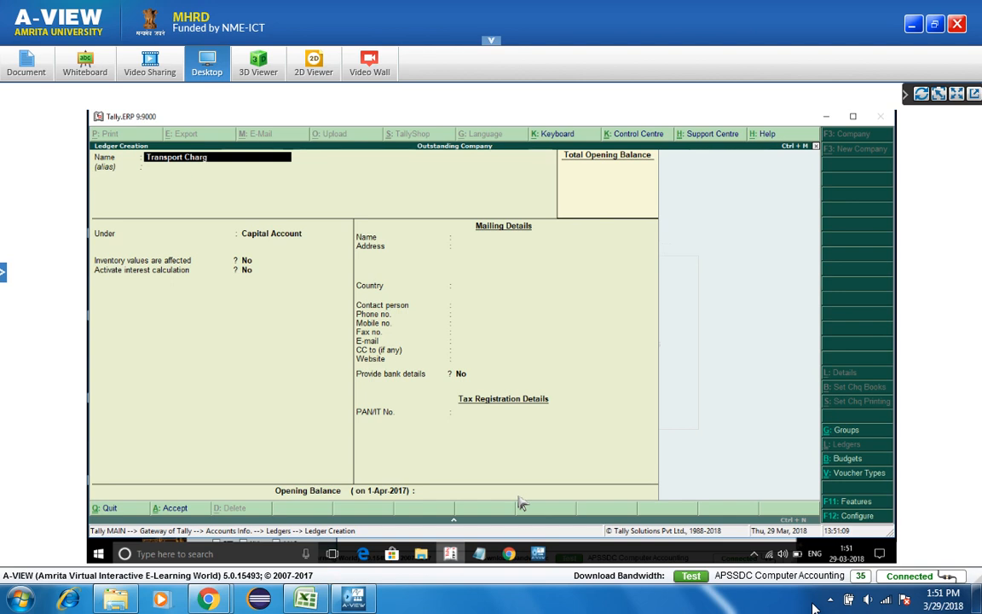
pyautogui.write('es')
pyautogui.press('Return')
pyautogui.press('Return')
pyautogui.write('indi')
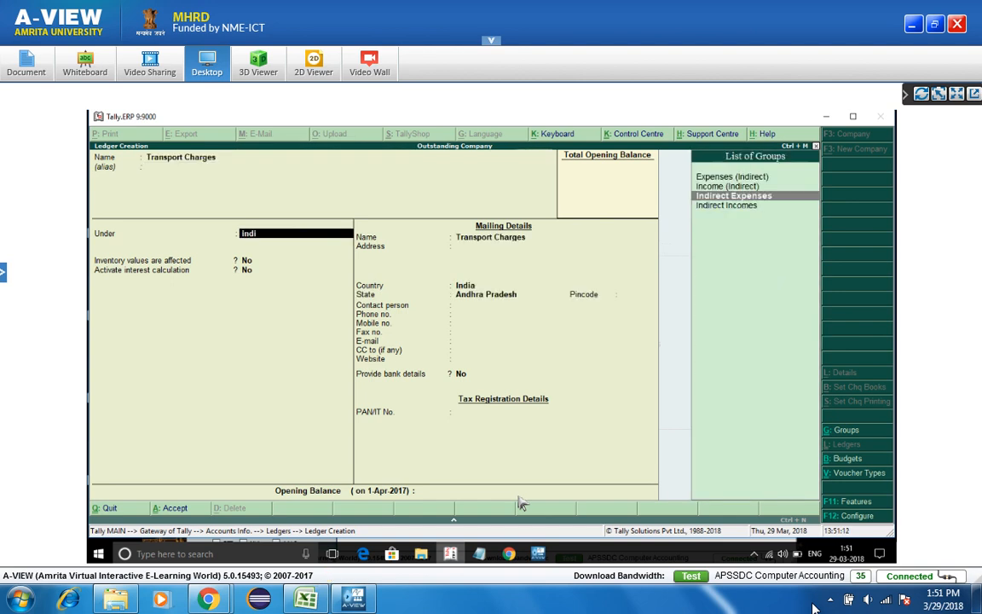
pyautogui.press('Return')
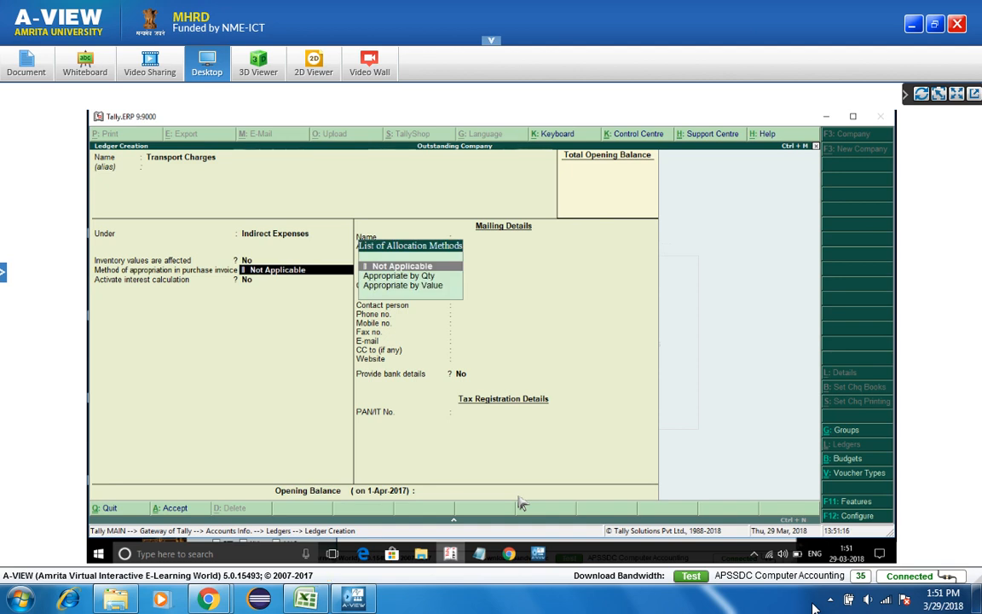
pyautogui.press('Escape')
pyautogui.press('Return')
# - Back out, view the licence and services details, and reach Company Features
pyautogui.press('Escape')
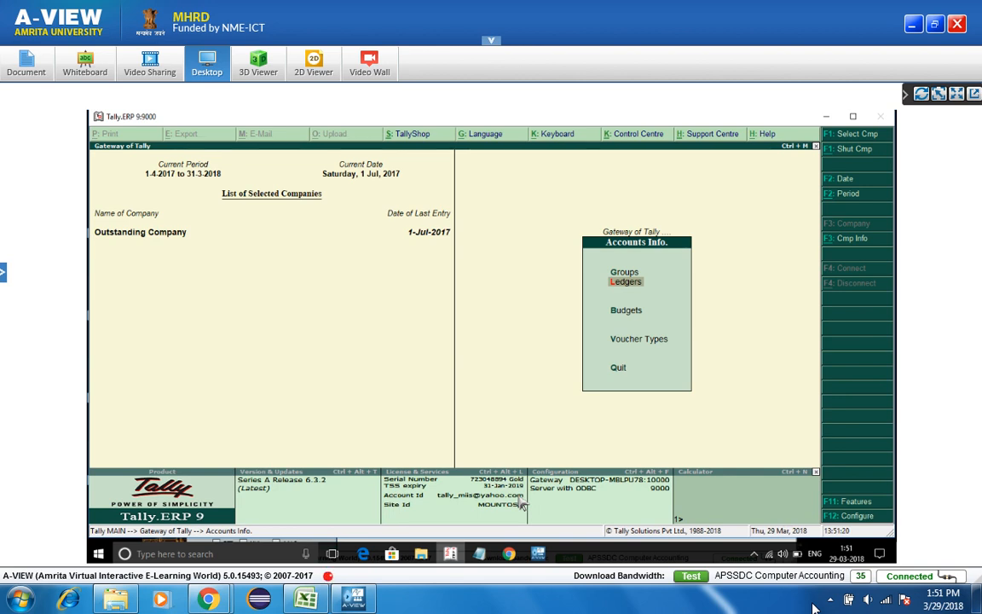
pyautogui.click(523, 504)
pyautogui.press('Escape')
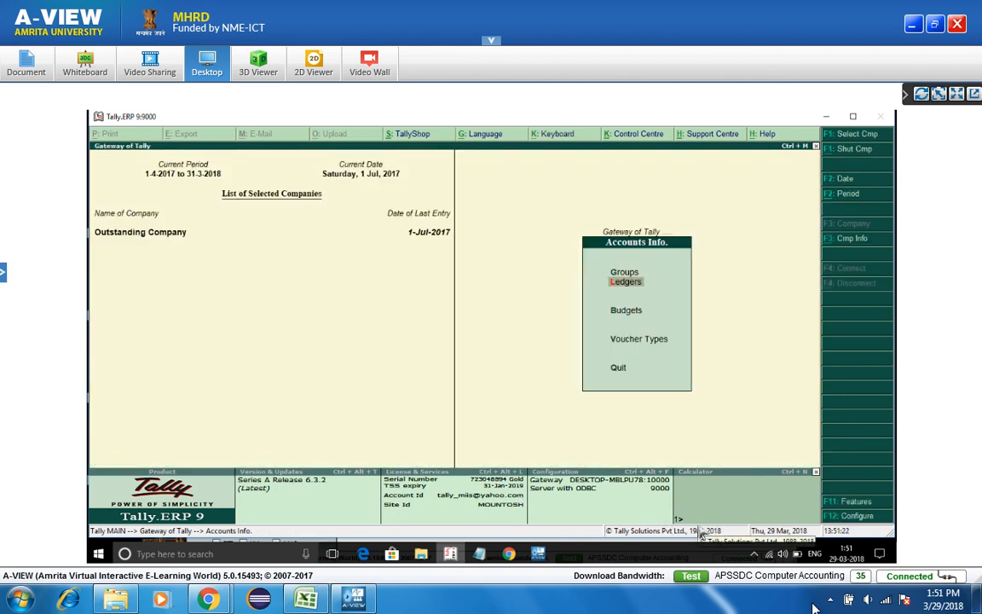
pyautogui.click(842, 506)
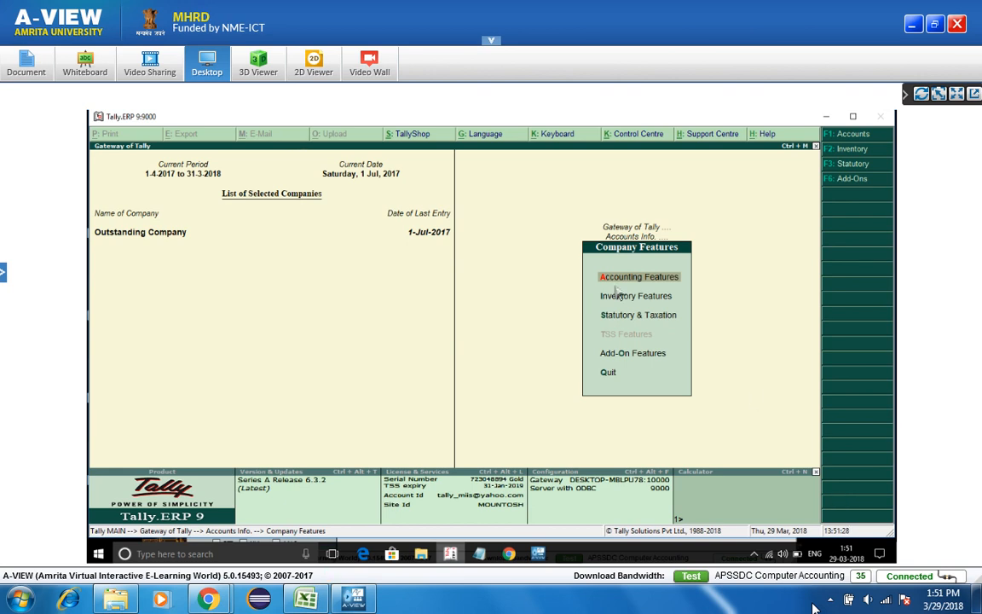
# - In Statutory & Taxation, set Enable GST to Yes and open the GST details
pyautogui.press('F3')
pyautogui.write('y')
pyautogui.press('Return')
pyautogui.write('y')
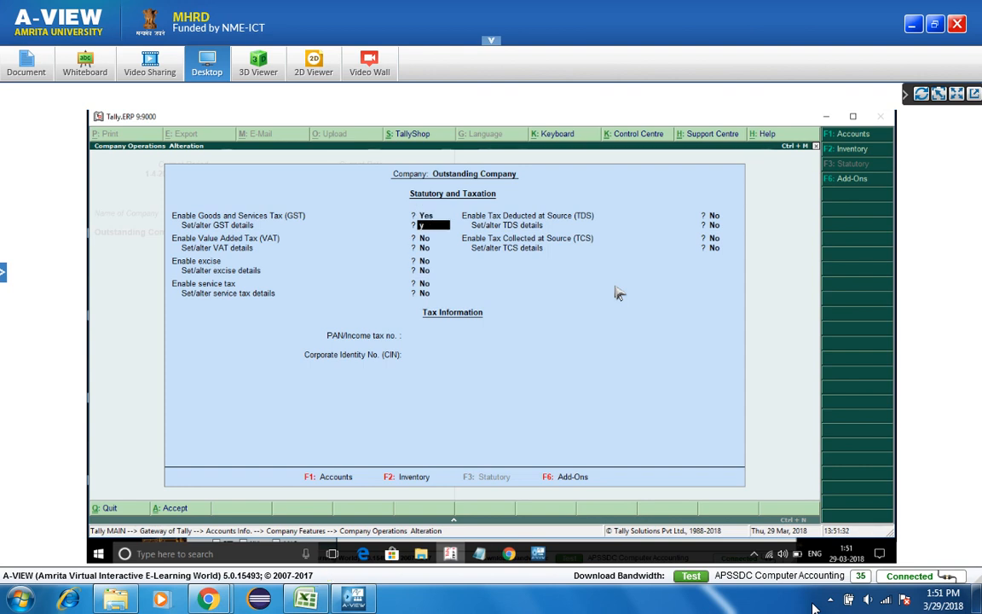
pyautogui.press('Return')
pyautogui.press('Return')
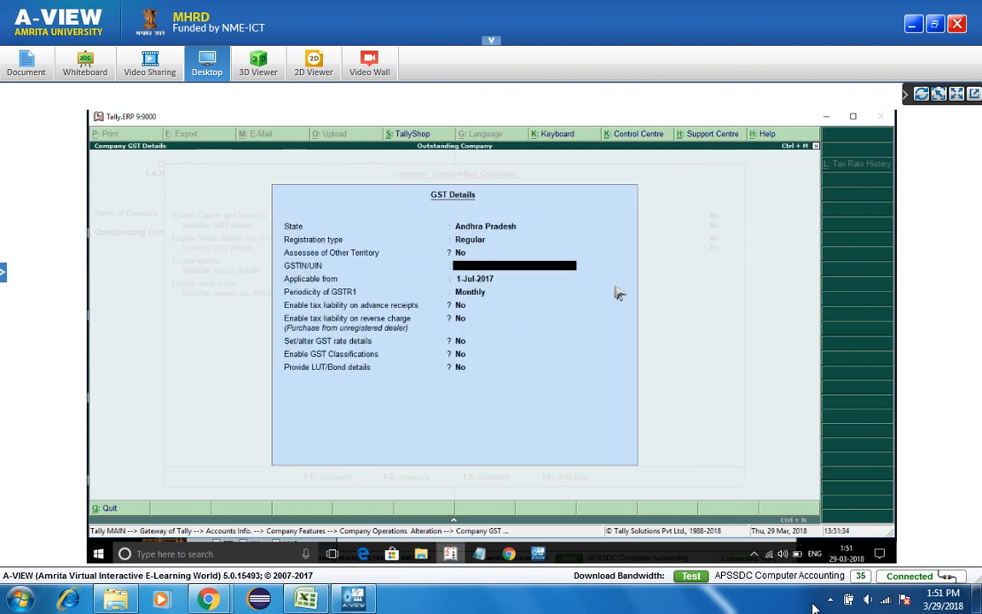
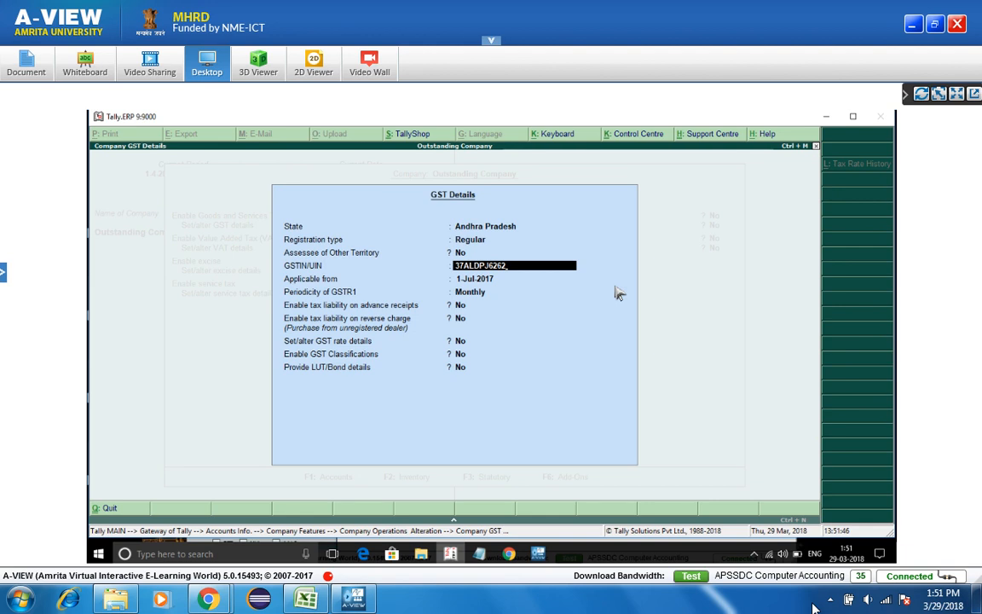
# - Enter the company's GSTIN, which Tally rejects as invalid, and return to correct it
pyautogui.press('Return')
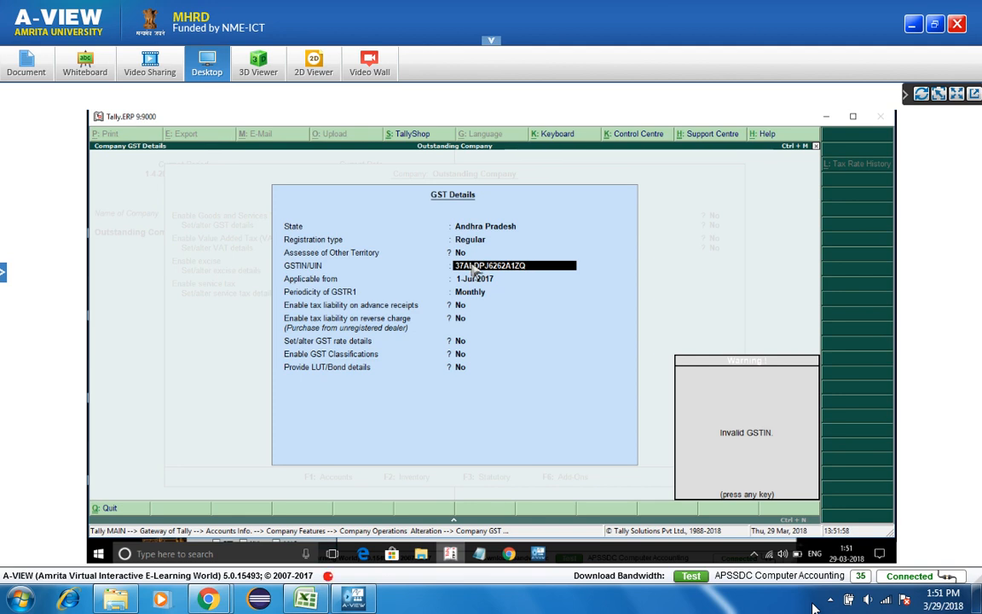
pyautogui.press('Return')
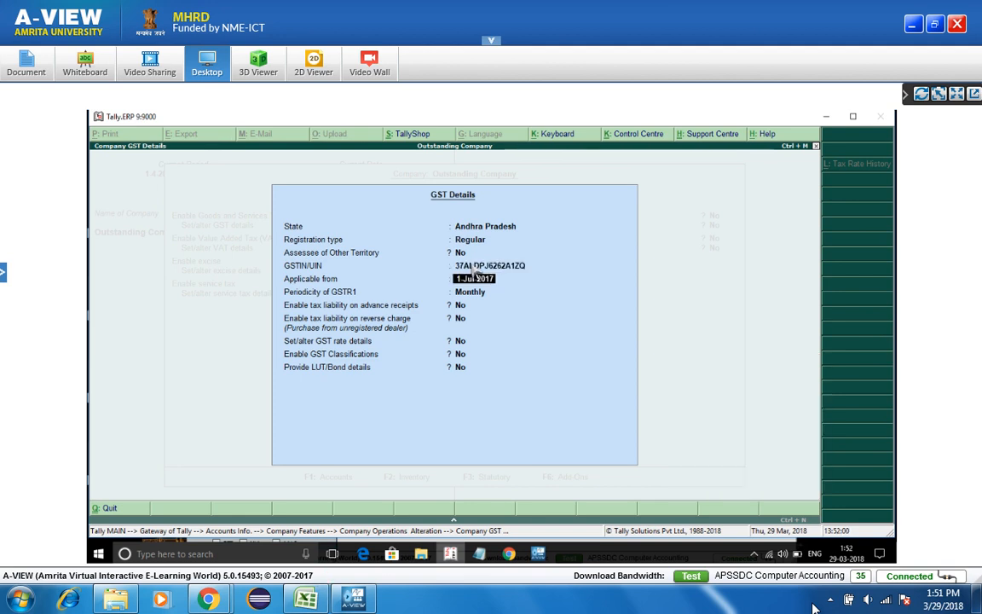
pyautogui.click(474, 266)
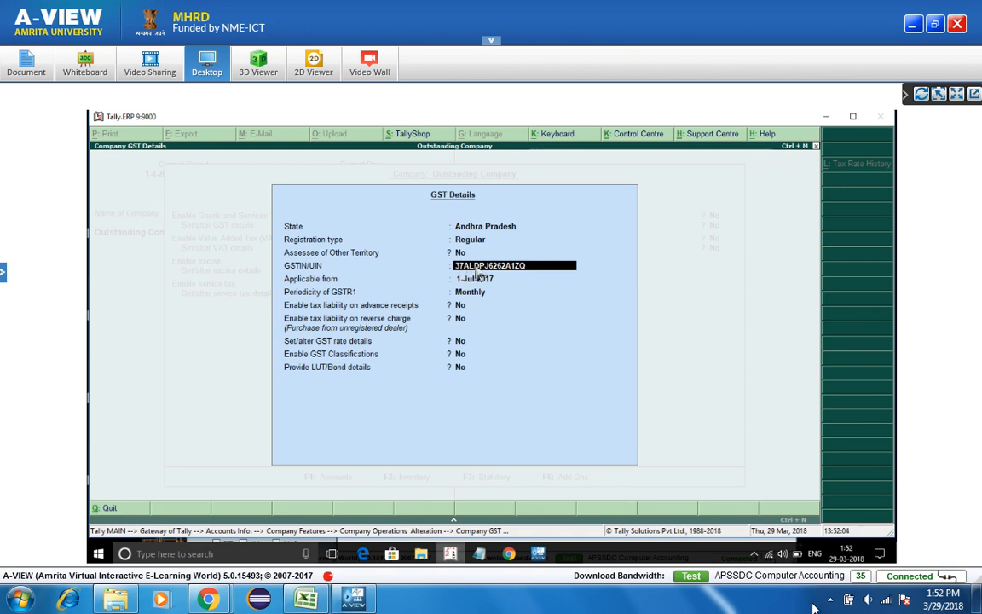
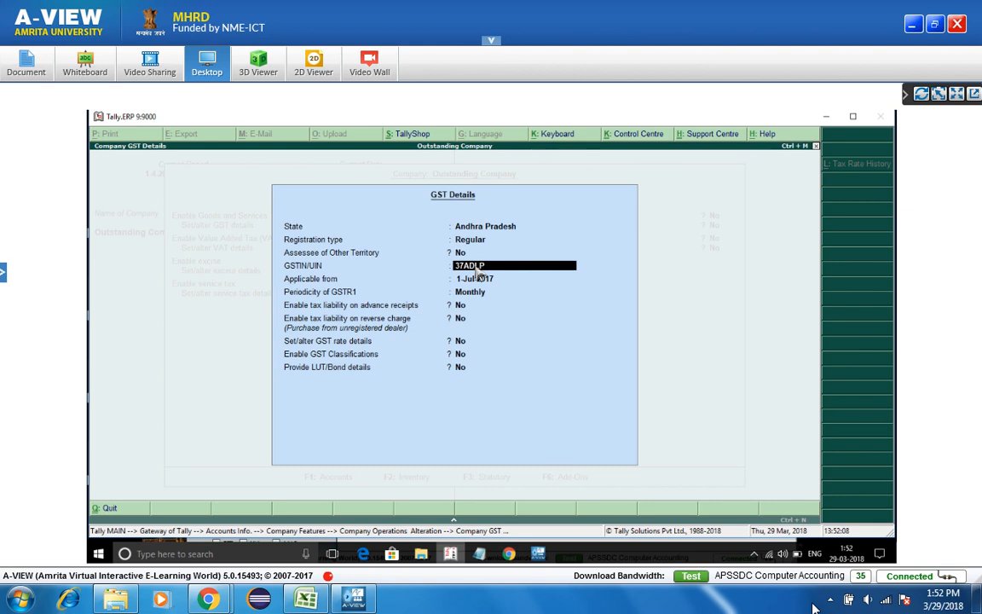
# - Re-enter the company's GSTIN until Tally accepts the corrected value
pyautogui.press('Return')
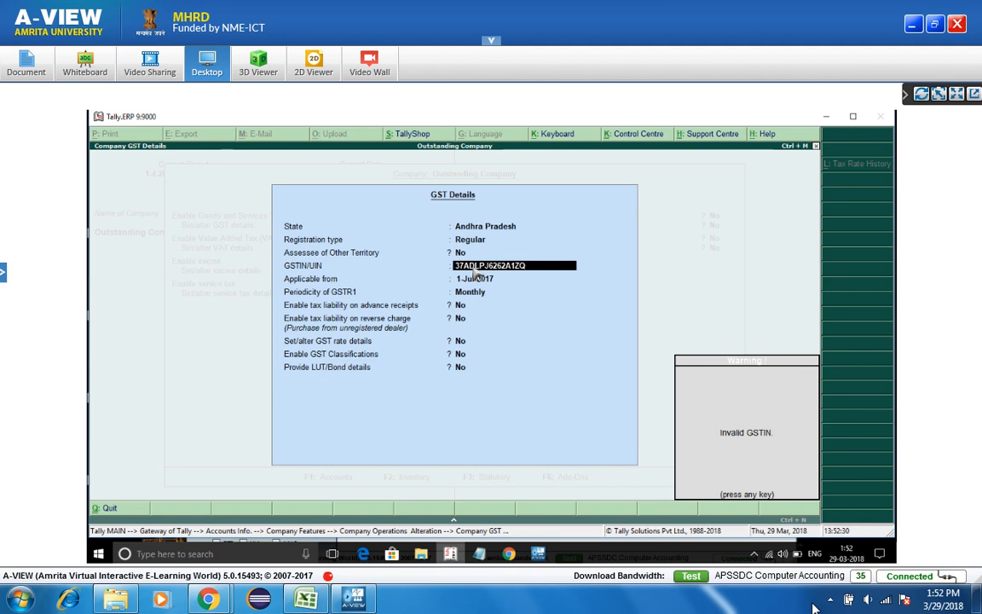
pyautogui.press('Return')
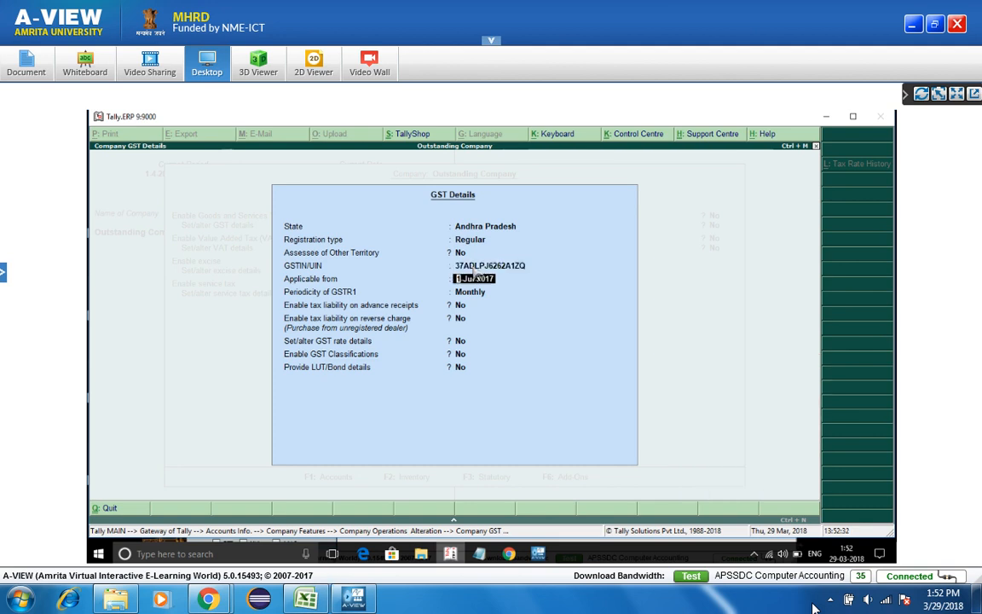
pyautogui.press('BackSpace')
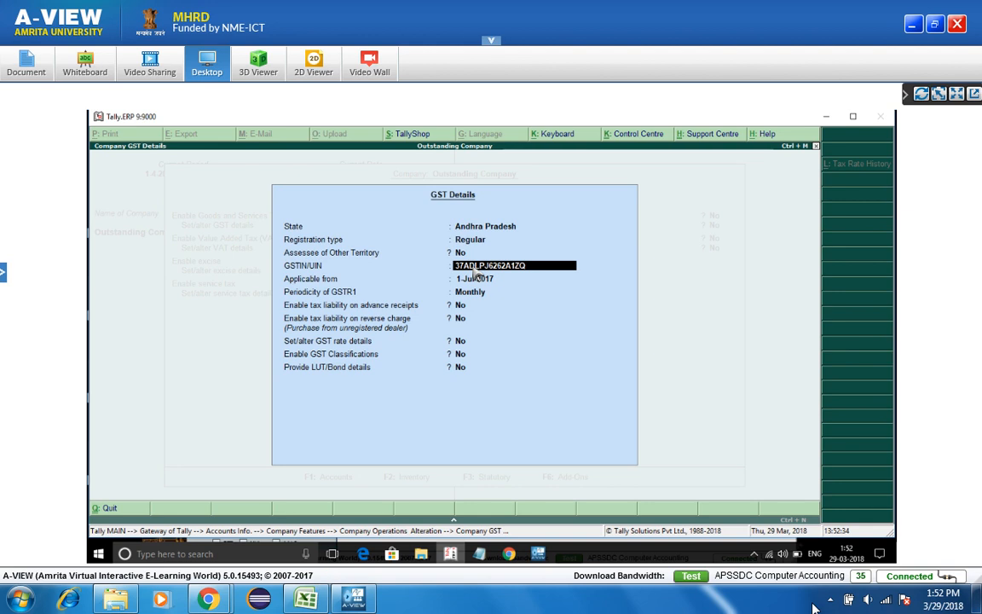
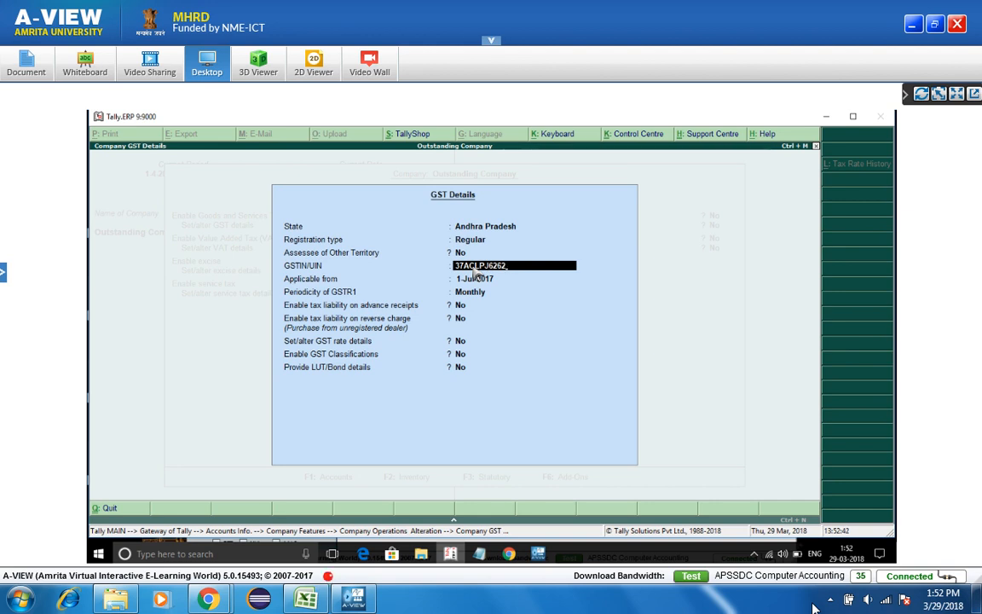
pyautogui.press('Return')
# - Keep the 1-Jul-2017 applicable date and Monthly periodicity, and save the GST settings
pyautogui.press('Return')
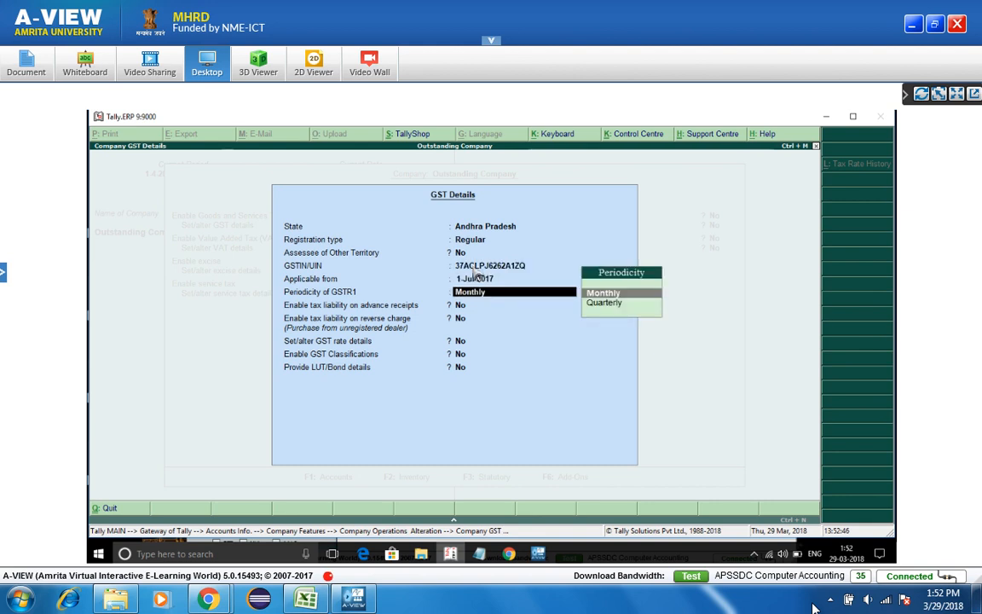
pyautogui.press('Return')
pyautogui.press('Return')
pyautogui.press('Return')
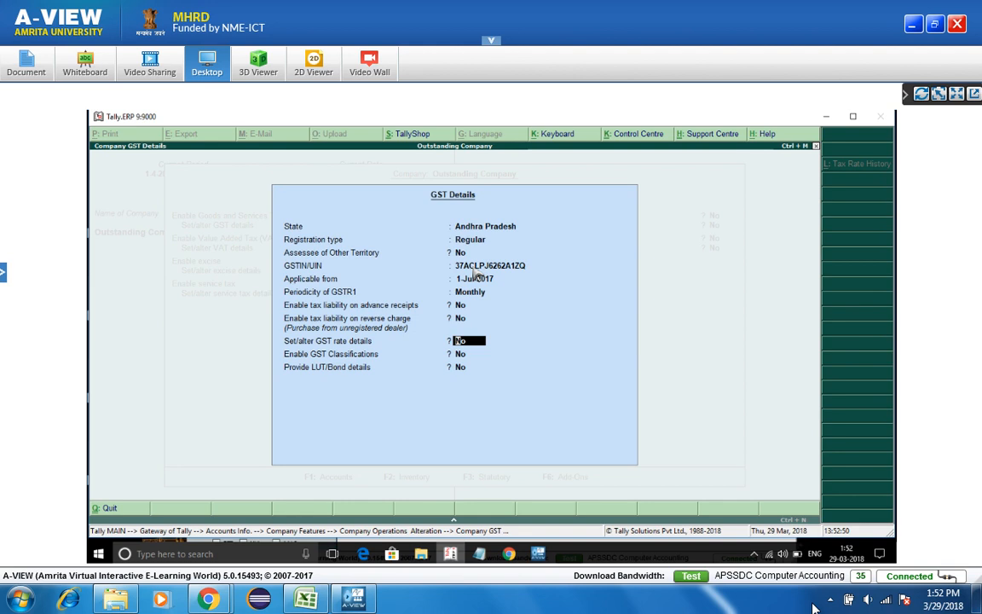
pyautogui.press('Return')
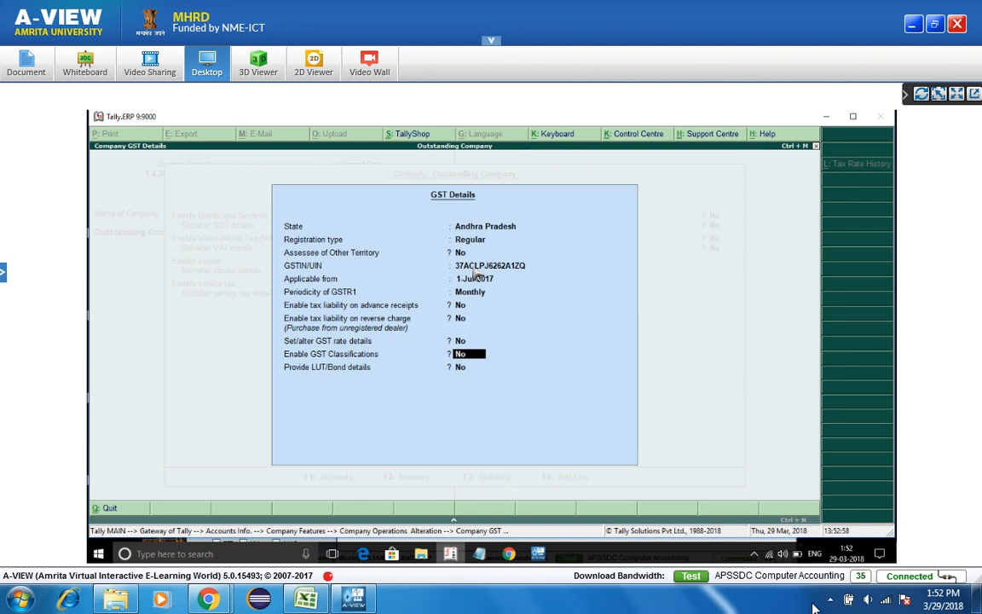
pyautogui.press('Return')
pyautogui.press('Return')
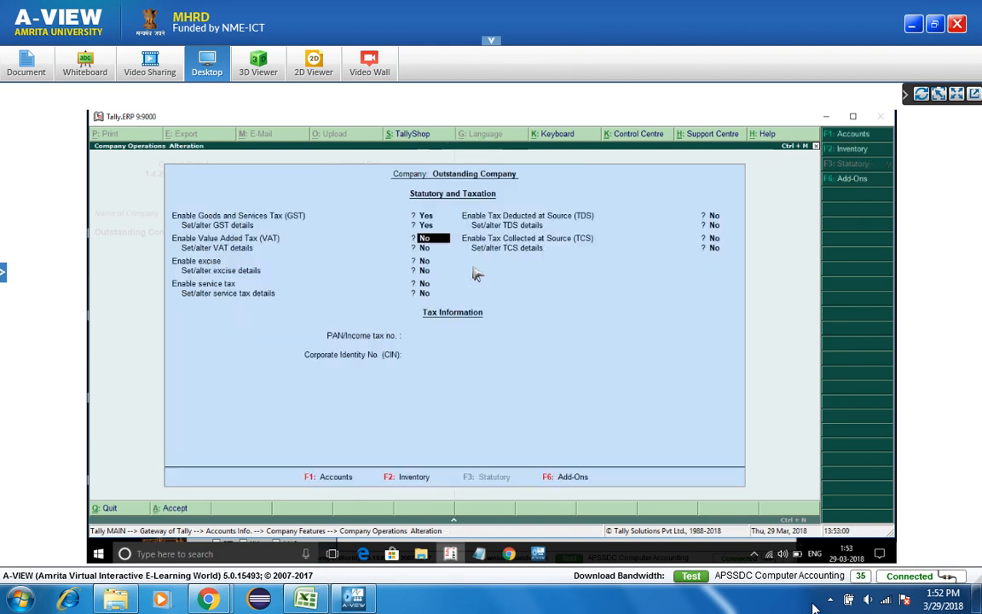
pyautogui.hotkey('ctrl', 'a')
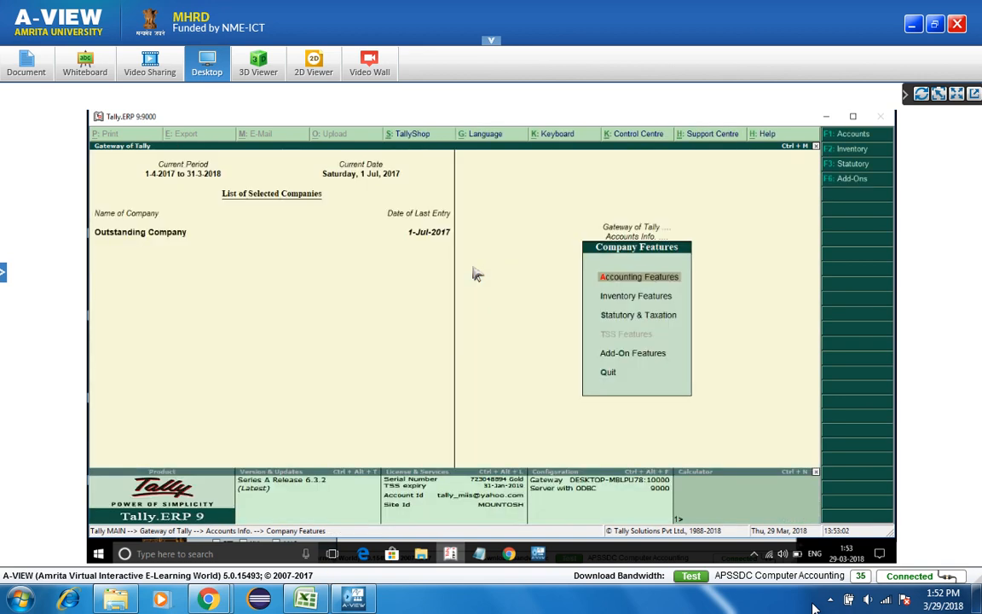
# - Go through Accounts Info > Ledgers > Alter to open the retailer's ledger
pyautogui.press('Escape')
pyautogui.press('Escape')
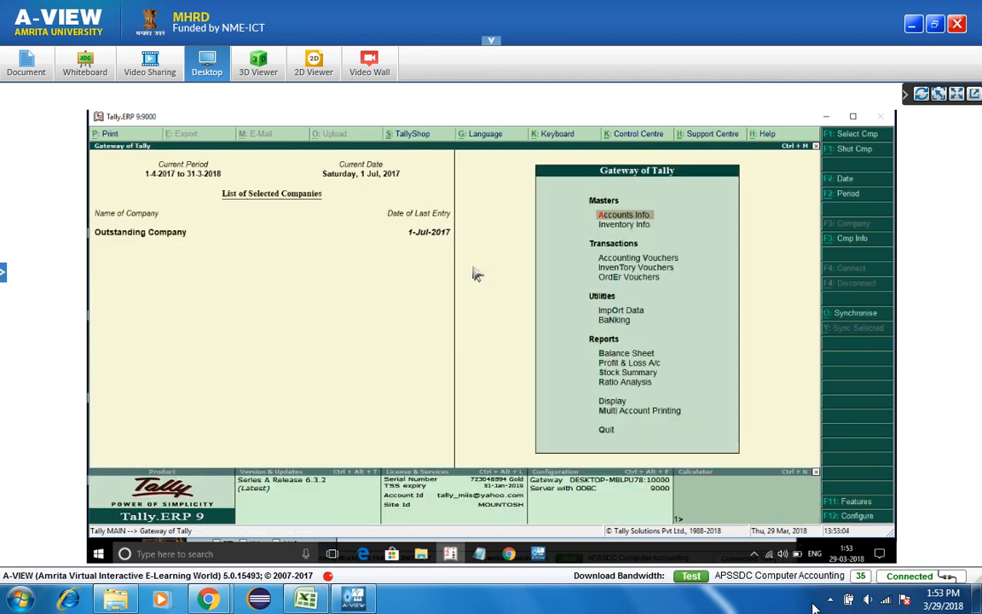
pyautogui.press('Down')
pyautogui.press('Up')
pyautogui.press('Return')
pyautogui.press('Down')
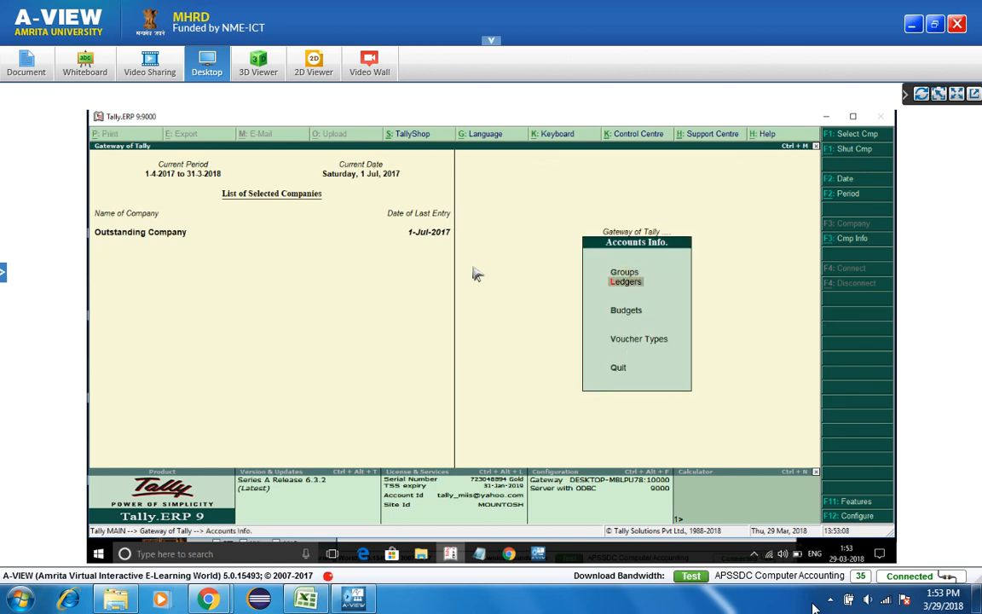
pyautogui.press('Return')
pyautogui.press('Down')
pyautogui.press('Down')
pyautogui.press('Return')
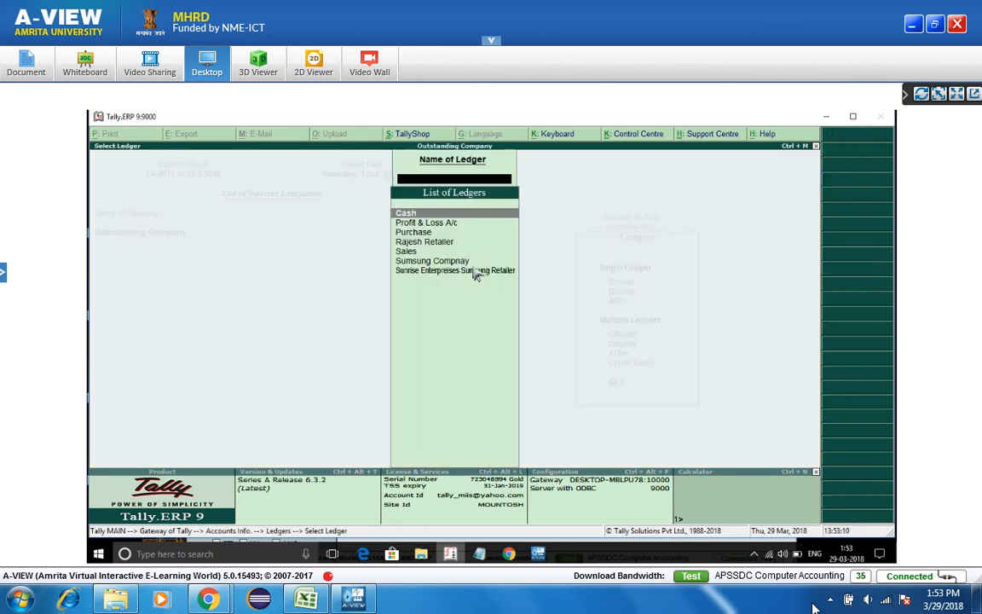
pyautogui.press('Down')
pyautogui.press('Return')
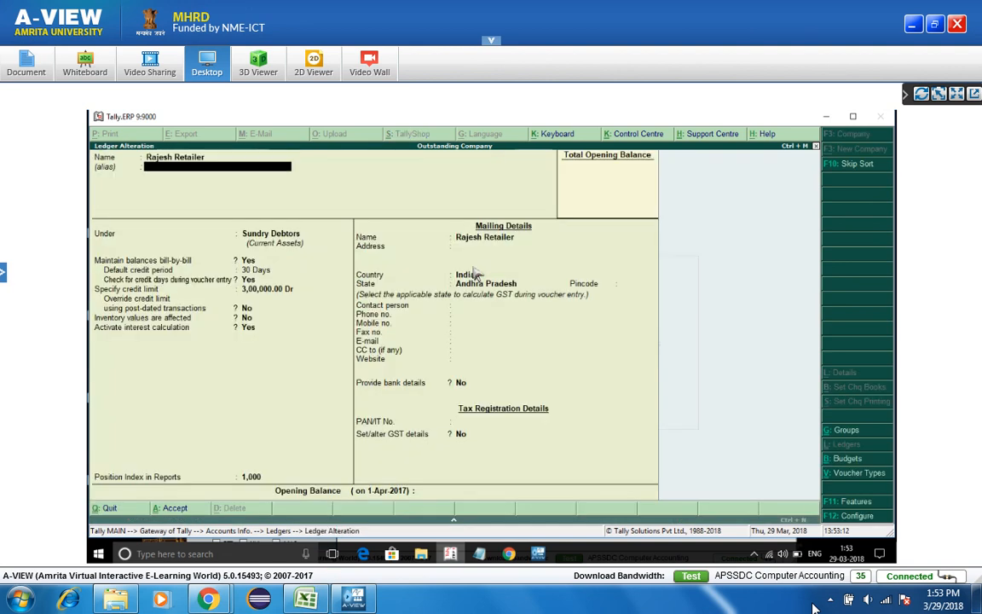
# - Review its interest calculation parameters, then back out to the Gateway of Tally
pyautogui.press('Return')
pyautogui.press('Return')
pyautogui.press('Return')
pyautogui.press('Return')
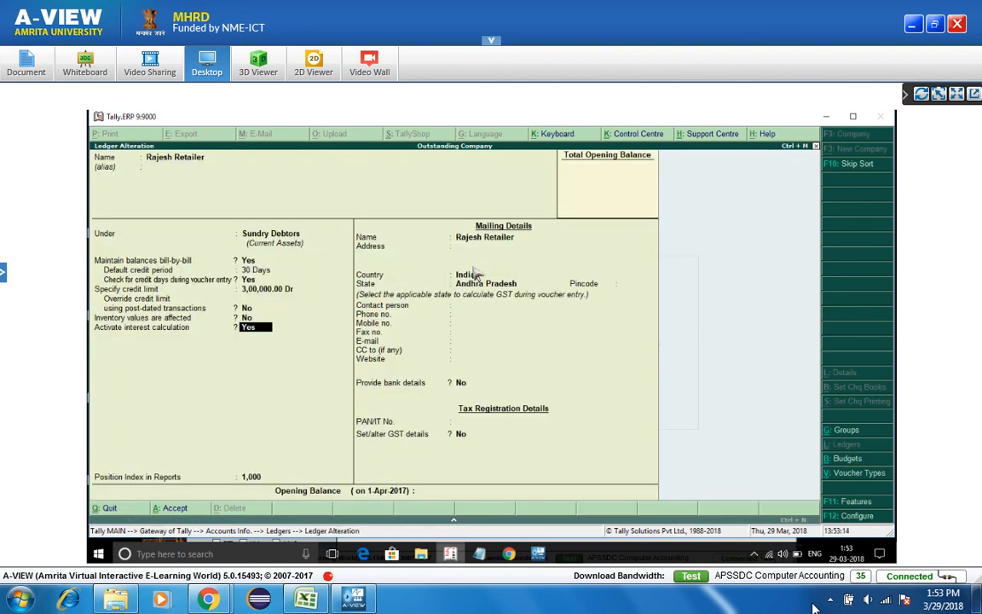
pyautogui.press('Return')
pyautogui.press('Return')
pyautogui.press('Return')
pyautogui.press('Return')
pyautogui.press('Return')
pyautogui.press('Return')
pyautogui.press('Return')
pyautogui.press('Return')
pyautogui.press('Return')
pyautogui.press('Return')
pyautogui.press('Return')
pyautogui.press('Return')
pyautogui.press('Return')
pyautogui.press('Return')
pyautogui.press('Return')
pyautogui.press('Return')
pyautogui.press('Return')
pyautogui.press('Return')
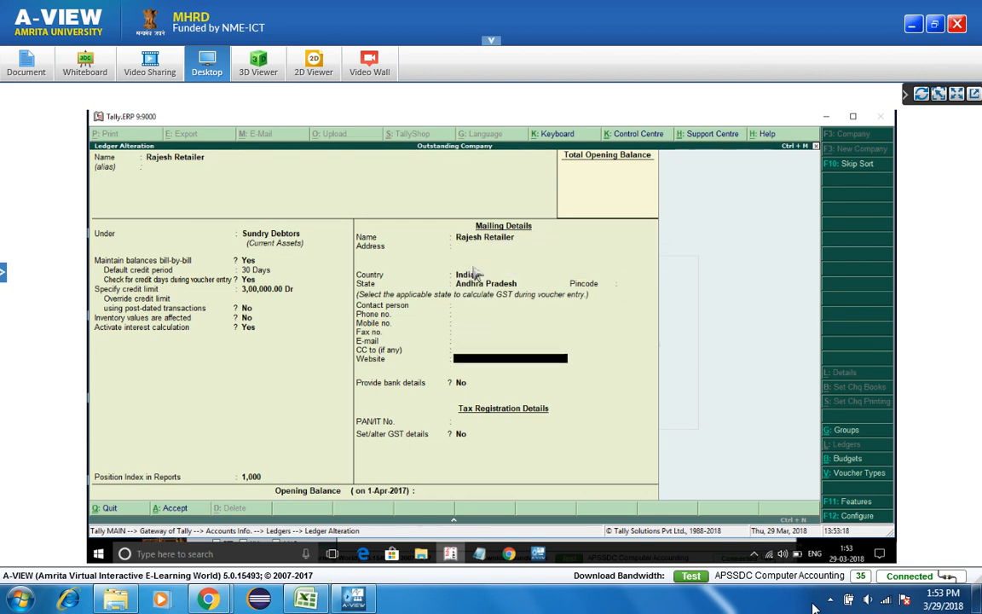
pyautogui.press('Return')
pyautogui.press('Return')
pyautogui.press('Escape')
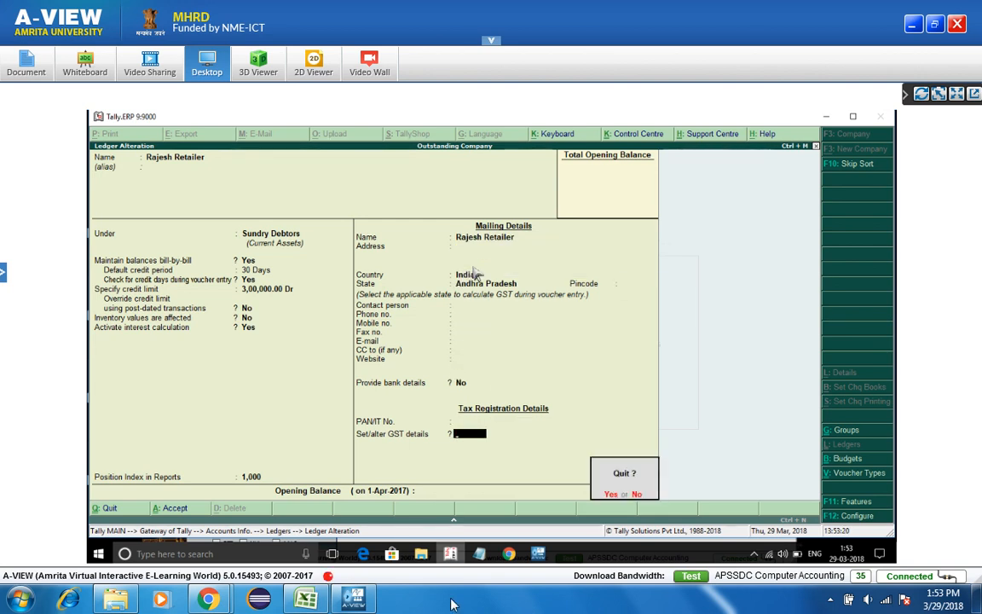
pyautogui.press('Return')
pyautogui.press('Escape')
pyautogui.press('Escape')
pyautogui.press('Escape')
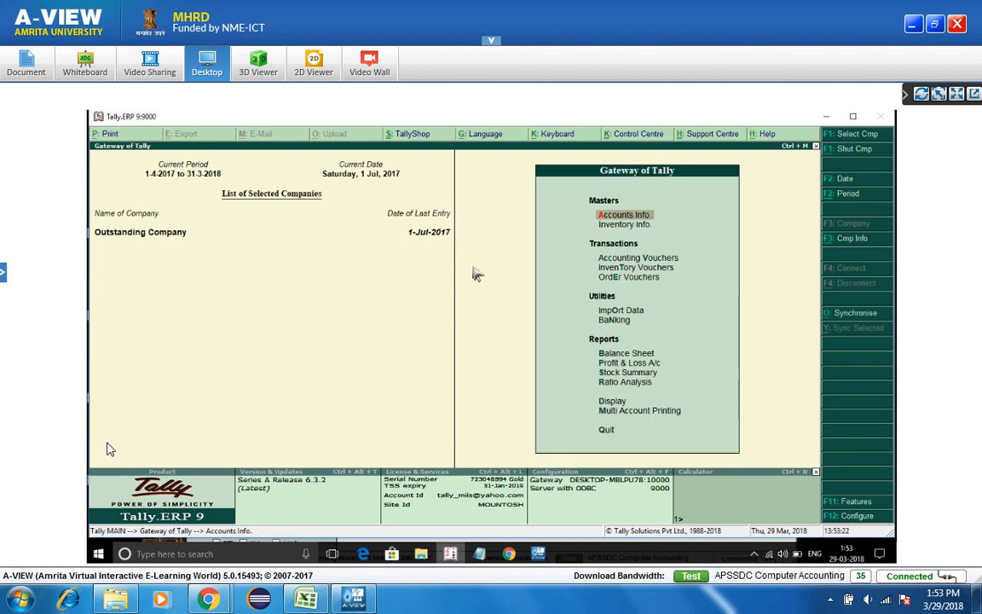
pyautogui.press('Return')
# - Create a new ledger named Suresh Enterprises (Dr.)
pyautogui.click(2, 273)
pyautogui.press('l')
pyautogui.press('Return')
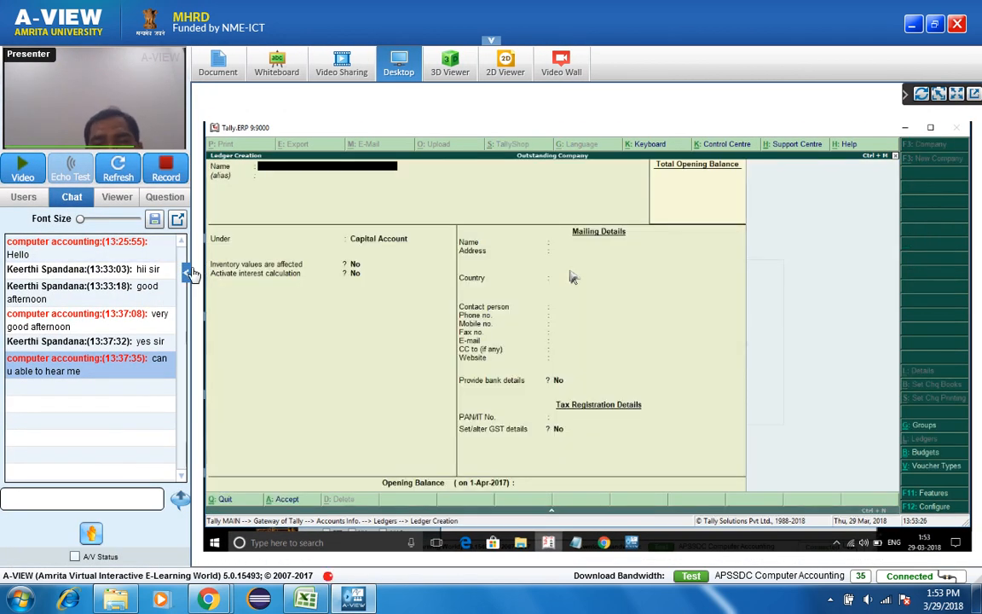
pyautogui.write('Sures')
pyautogui.click(186, 269)
pyautogui.write('h Rta')
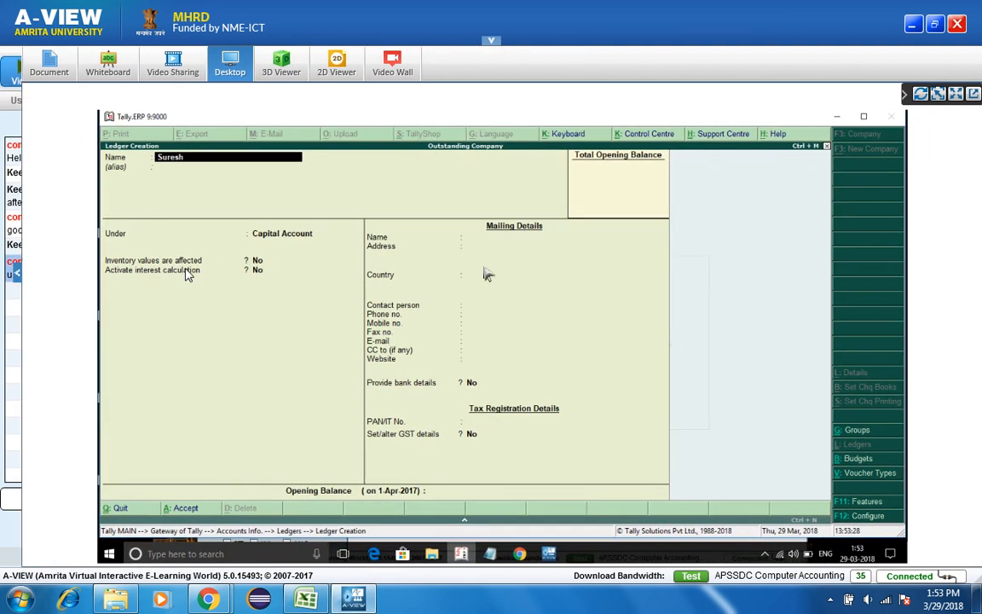
pyautogui.press('BackSpace')
pyautogui.press('BackSpace')
pyautogui.press('BackSpace')
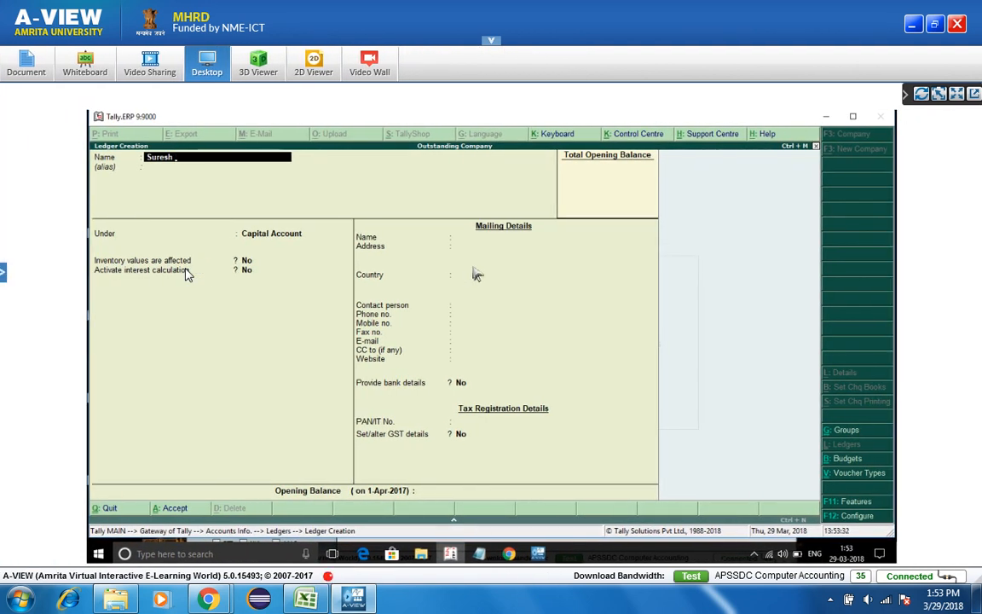
pyautogui.write('Enterprieses (Dr.)')
pyautogui.press('Return')
pyautogui.press('Return')
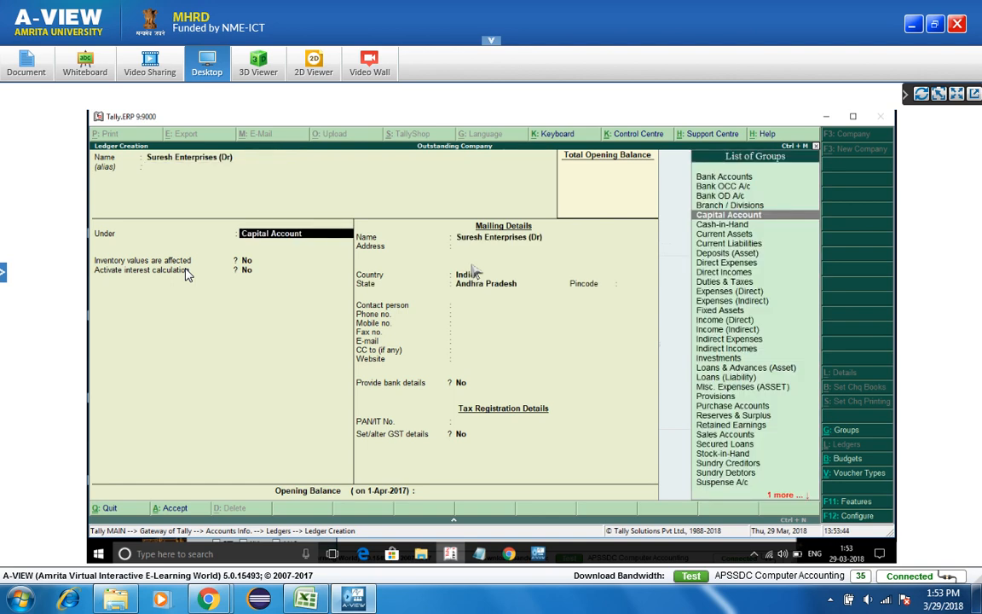
# - Place the ledger under Sundry Debtors with state Andhra Pradesh
pyautogui.write('Ce')
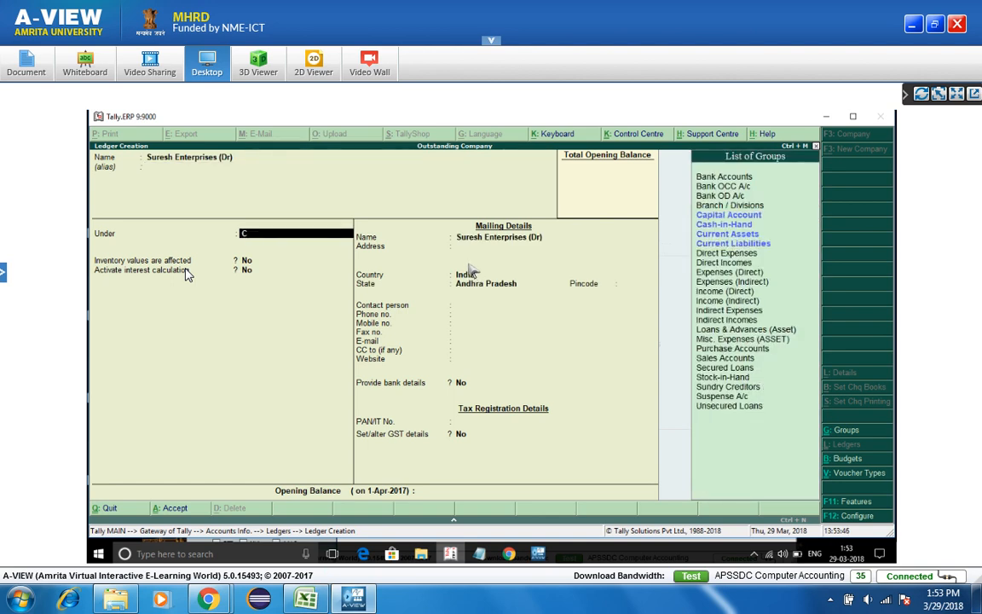
pyautogui.press('BackSpace')
pyautogui.press('BackSpace')
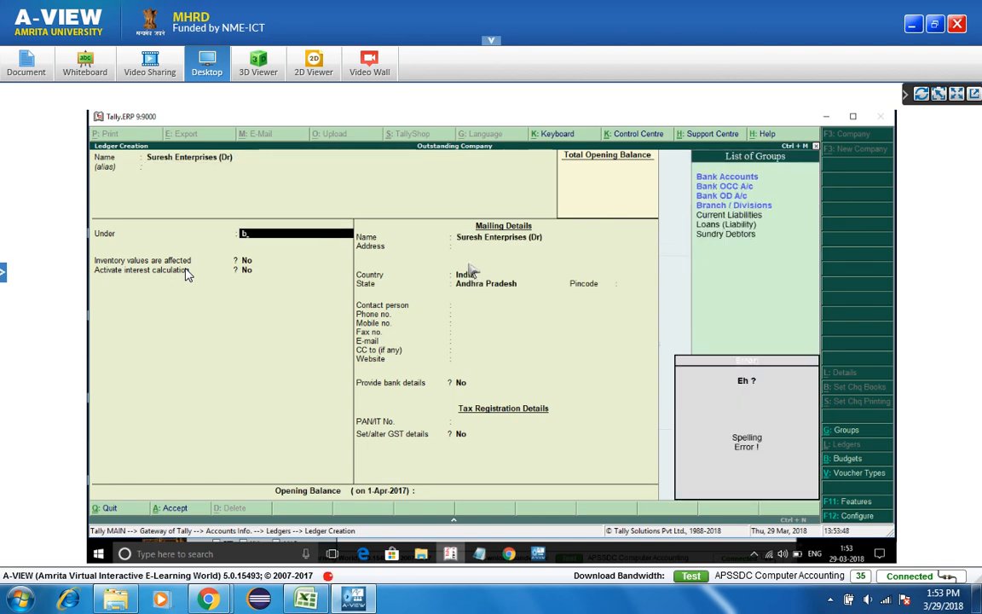
pyautogui.write('deb')
pyautogui.press('Return')
pyautogui.press('Return')
pyautogui.press('Return')
pyautogui.press('Return')
pyautogui.press('Return')
pyautogui.press('Return')
pyautogui.press('Return')
pyautogui.press('Return')
pyautogui.press('Return')
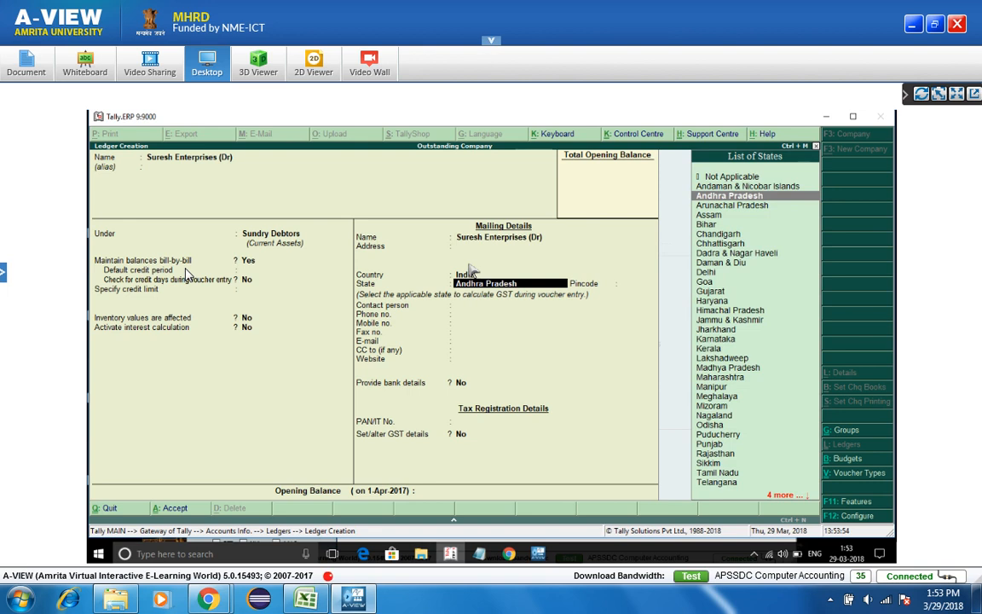
pyautogui.write('ta')
pyautogui.press('BackSpace')
pyautogui.press('BackSpace')
pyautogui.write('anda')
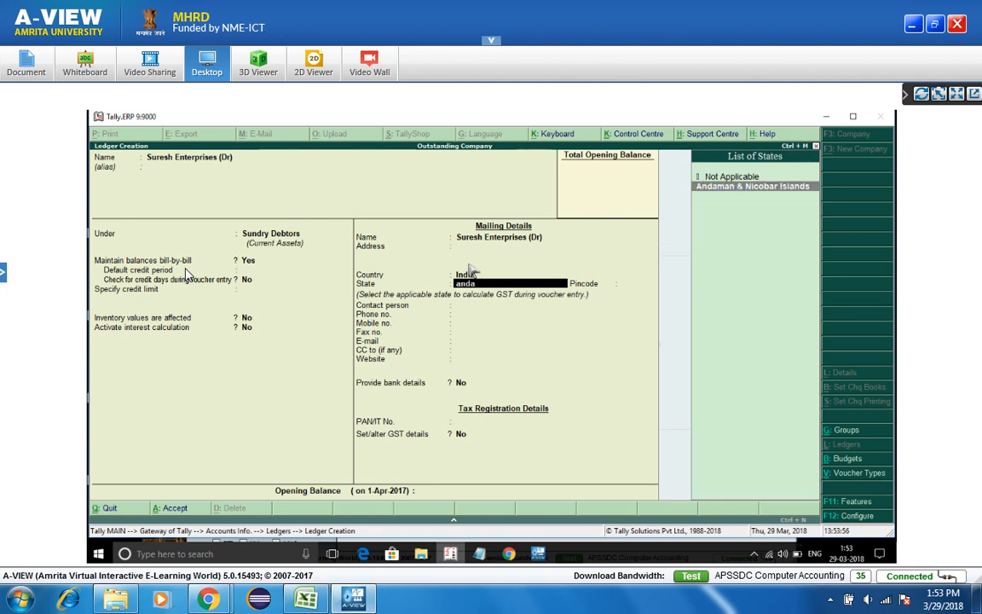
pyautogui.press('BackSpace')
pyautogui.press('Down')
pyautogui.press('Return')
pyautogui.press('Return')
pyautogui.press('Return')
pyautogui.press('Return')
pyautogui.press('Return')
pyautogui.press('Return')
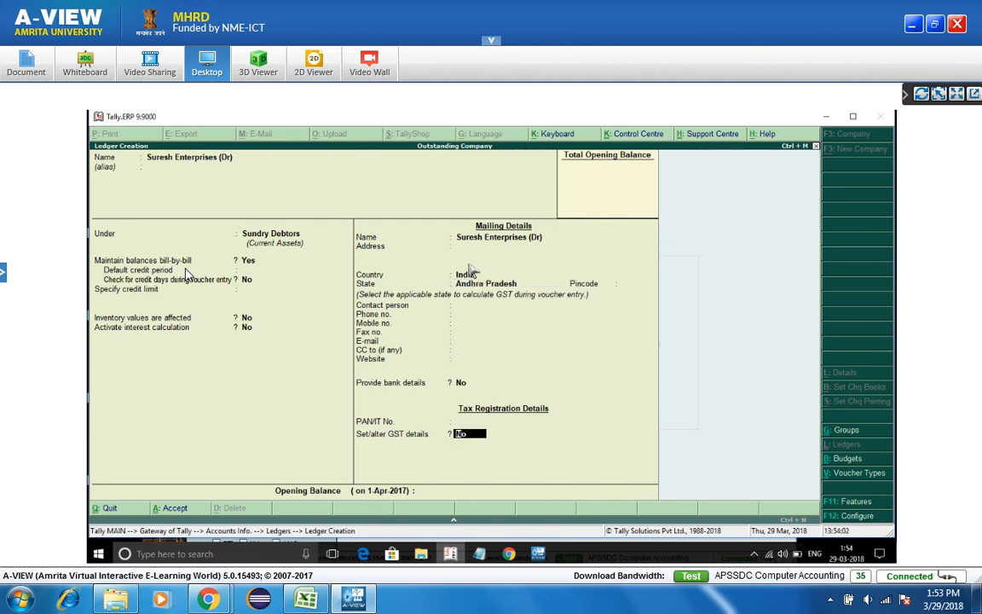
# - Turn on GST details with Regular registration, enter the party's GSTIN, and finish the form
pyautogui.press('y')
pyautogui.press('Return')
pyautogui.press('Return')
pyautogui.press('Return')
pyautogui.press('Return')
pyautogui.press('Return')
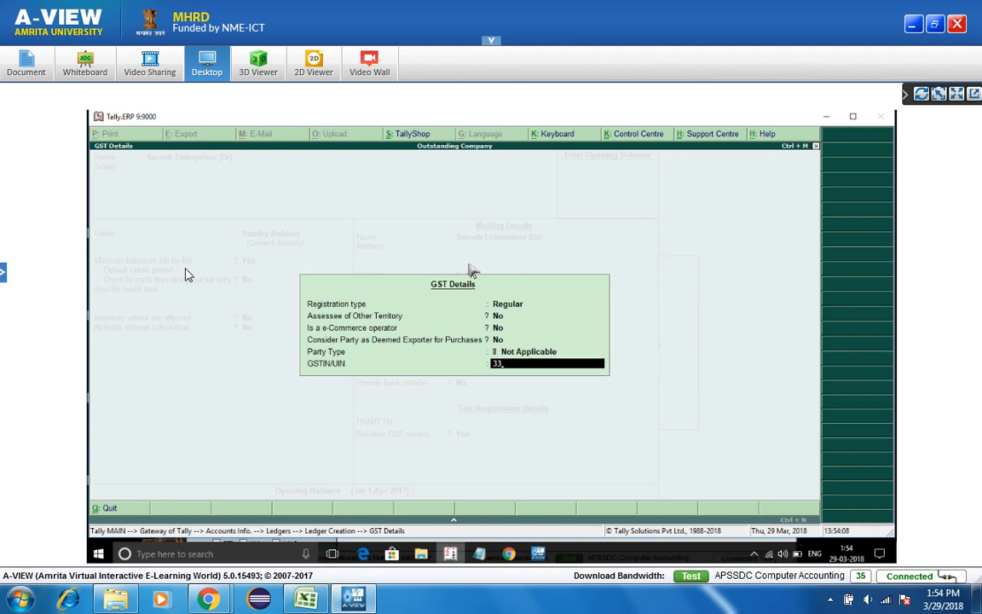
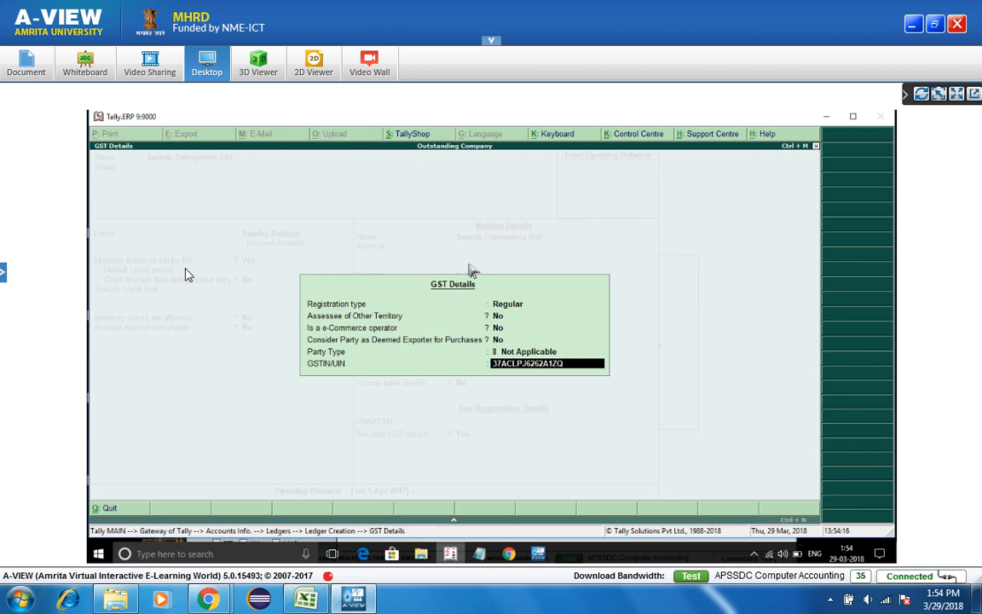
pyautogui.press('Return')
pyautogui.press('Return')
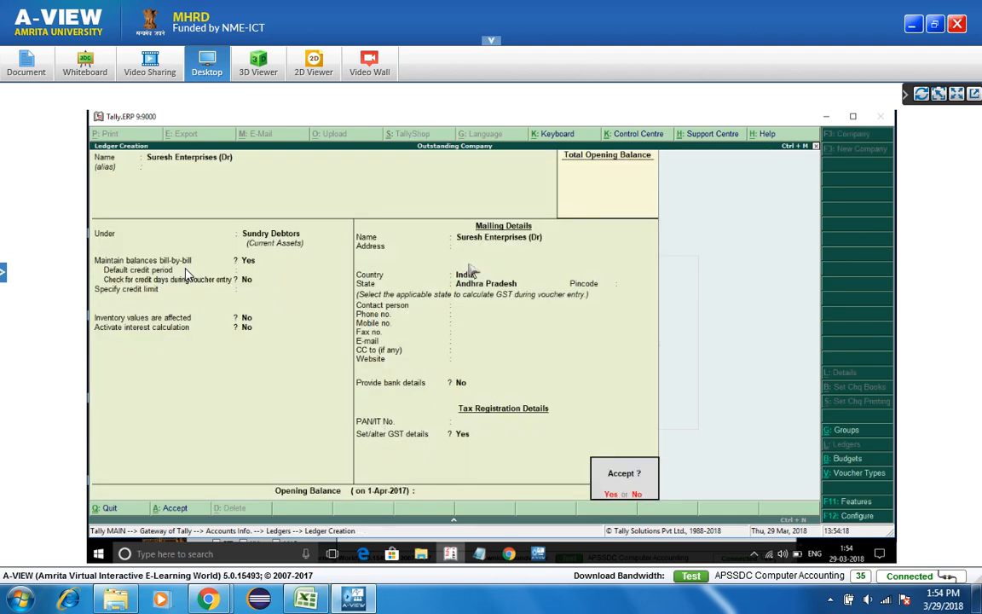
pyautogui.press('Return')
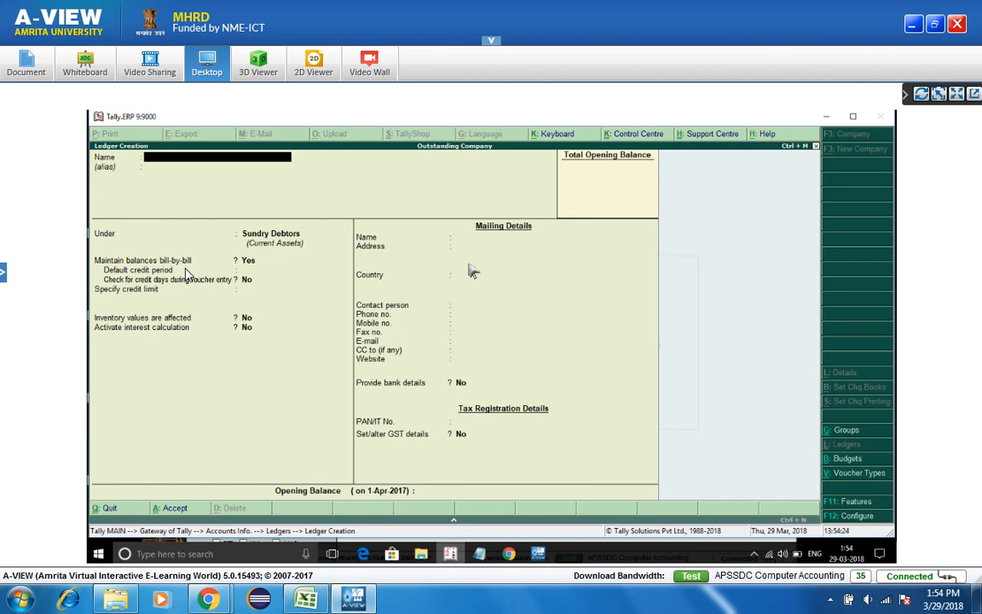
# - Name the second customer ledger with the (Dr) suffix and set its state to Telangana
pyautogui.write('n')
pyautogui.write(' Se')
pyautogui.press('BackSpace')
pyautogui.press('BackSpace')
pyautogui.write('(Dr)')
pyautogui.press('Return')
pyautogui.press('Return')
pyautogui.press('Return')
pyautogui.press('Return')
pyautogui.press('Return')
pyautogui.press('Return')
pyautogui.press('Return')
pyautogui.press('Return')
pyautogui.press('Return')
pyautogui.press('Return')
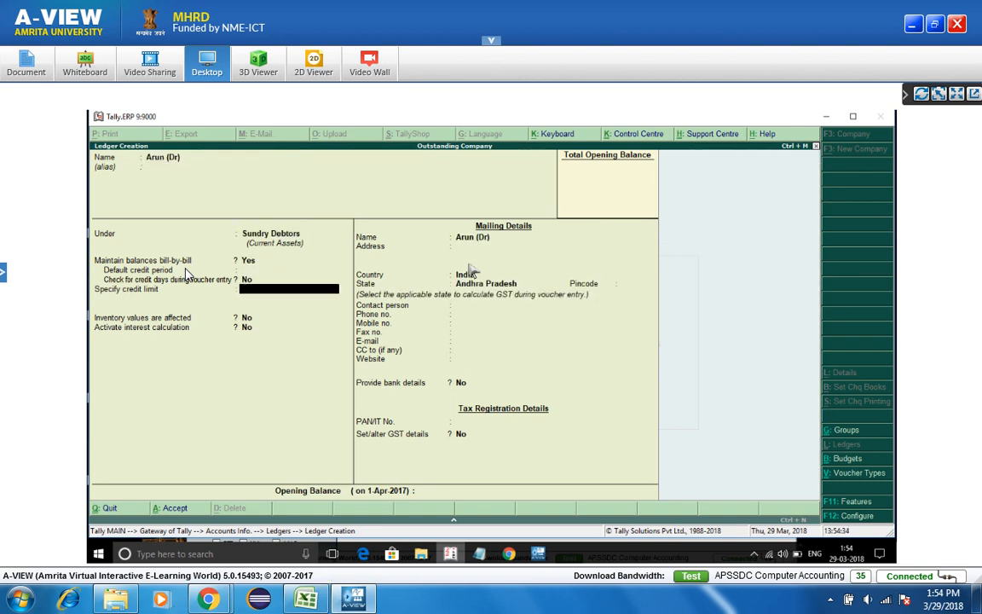
pyautogui.press('Return')
pyautogui.write('ta')
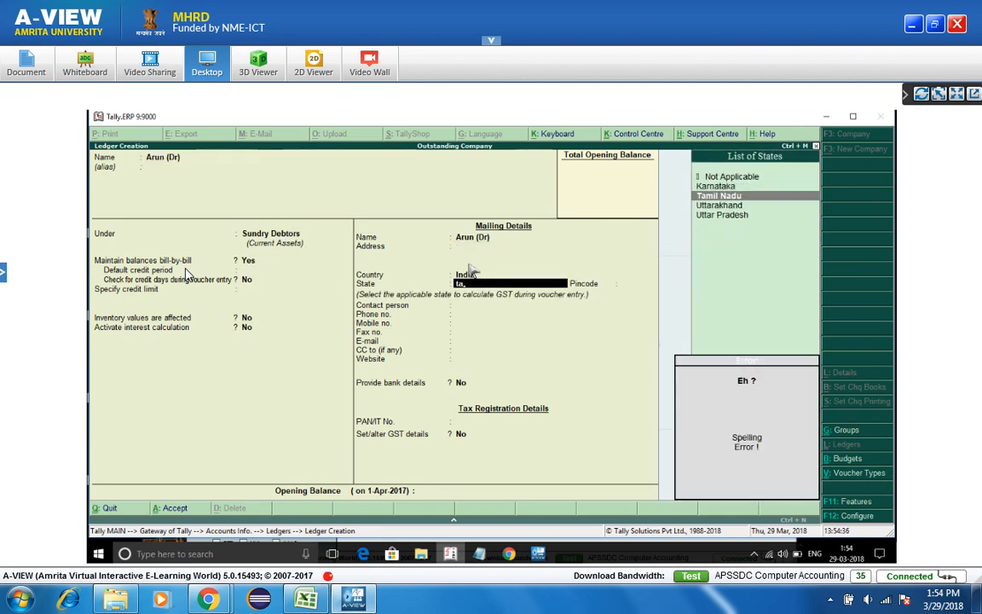
pyautogui.press('BackSpace')
pyautogui.write('elan')
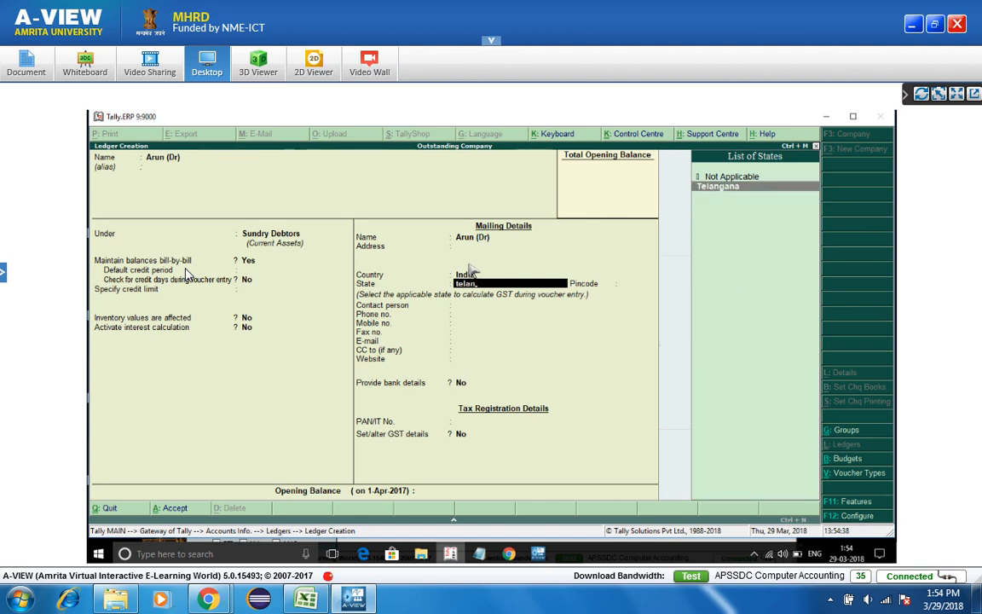
pyautogui.press('Return')
pyautogui.press('Return')
pyautogui.press('Return')
pyautogui.press('Return')
pyautogui.press('Return')
pyautogui.press('Return')
pyautogui.press('Return')
pyautogui.press('Return')
pyautogui.press('Return')
pyautogui.press('Return')
pyautogui.press('Return')
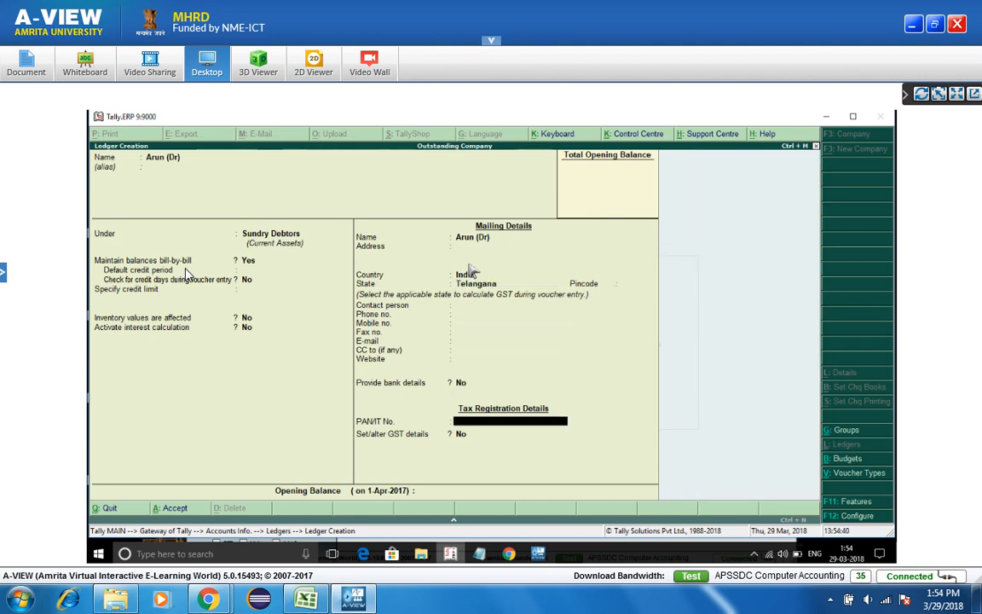
# - Set GST details to Regular with the customer's GSTIN and save the ledger
pyautogui.press('space')
pyautogui.press('BackSpace')
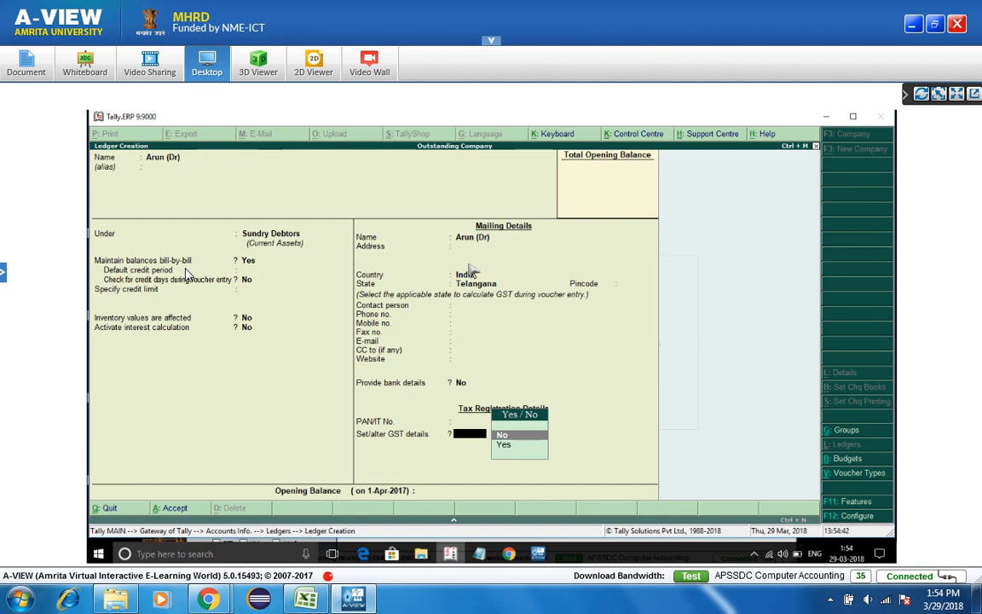
pyautogui.press('Down')
pyautogui.press('Return')
pyautogui.press('Return')
pyautogui.press('Return')
pyautogui.press('Return')
pyautogui.press('Return')
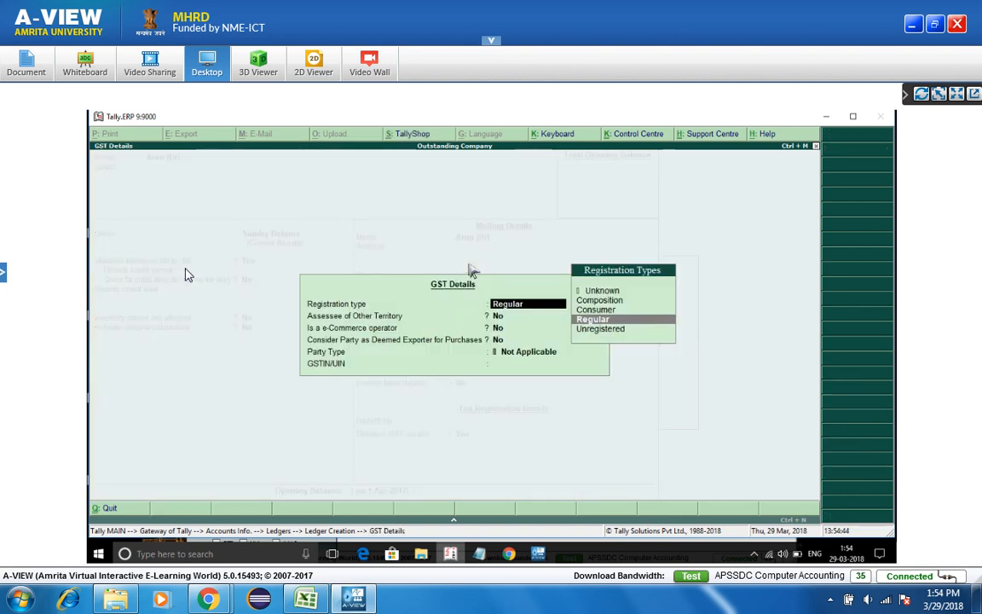
pyautogui.press('Return')
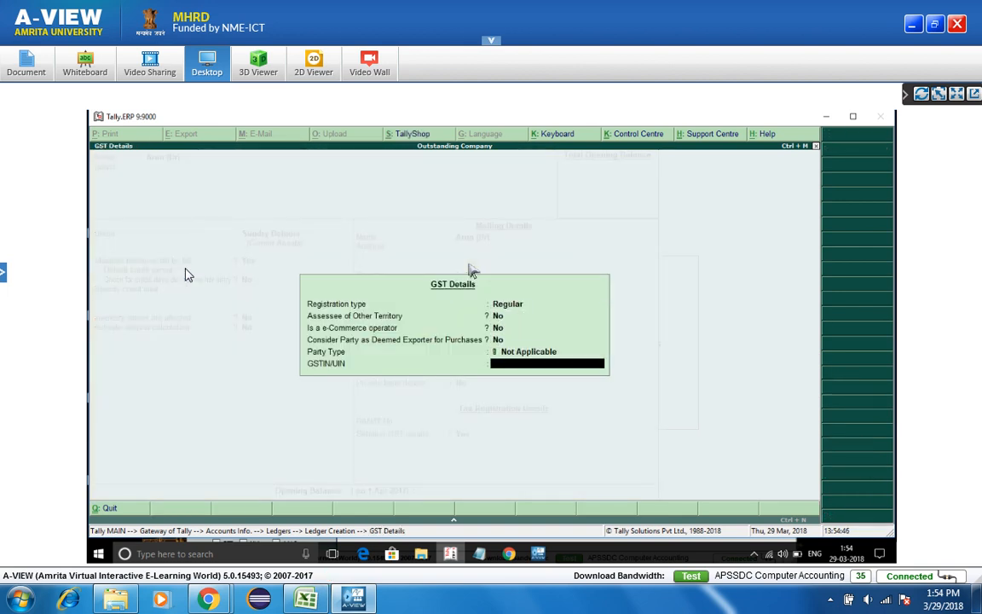
pyautogui.press('Return')
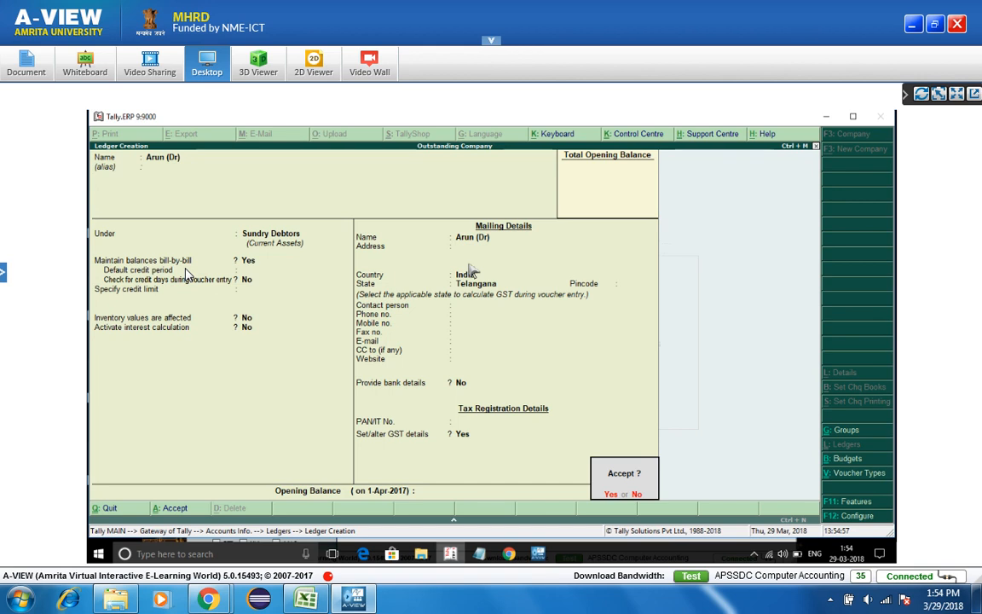
pyautogui.press('Return')
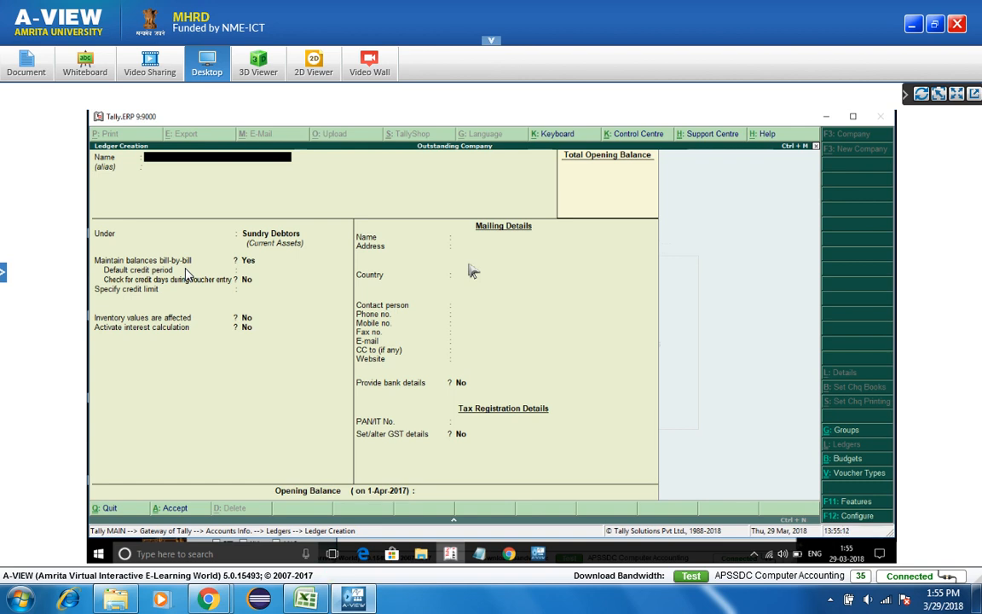
# - Name the new ledger Tranport Charges and place it under Indirect Expenses
pyautogui.write('L')
pyautogui.write('ranport Ch')
pyautogui.write('argesf')
pyautogui.press('Return')
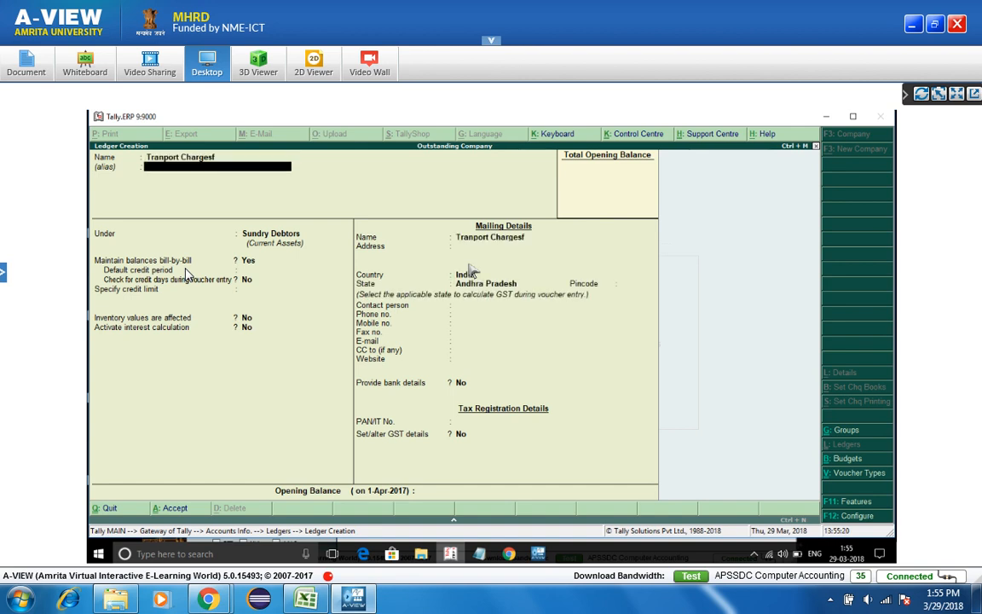
pyautogui.press('BackSpace')
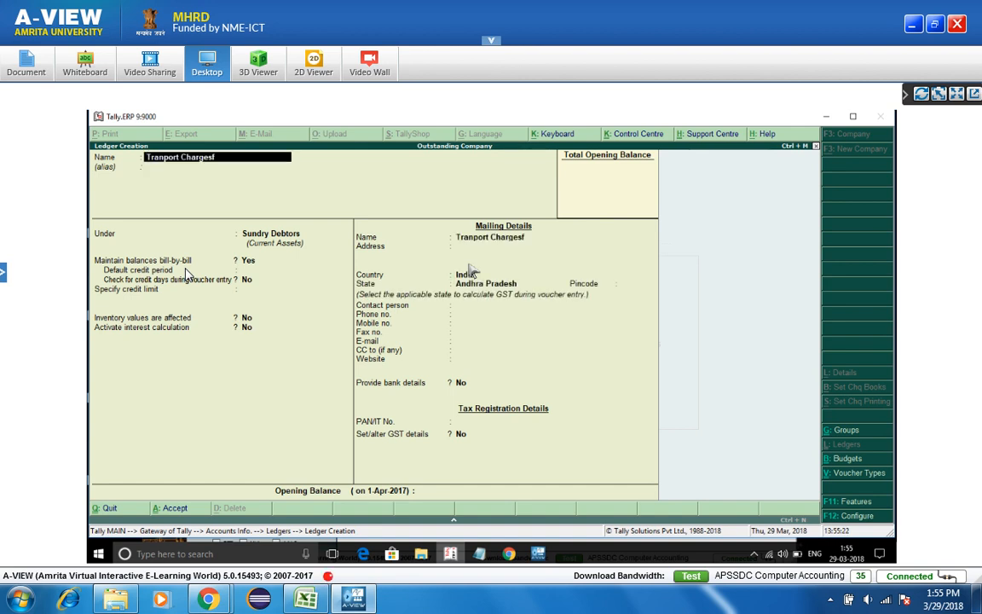
pyautogui.press('BackSpace')
pyautogui.press('Return')
pyautogui.press('Return')
pyautogui.write('Indi')
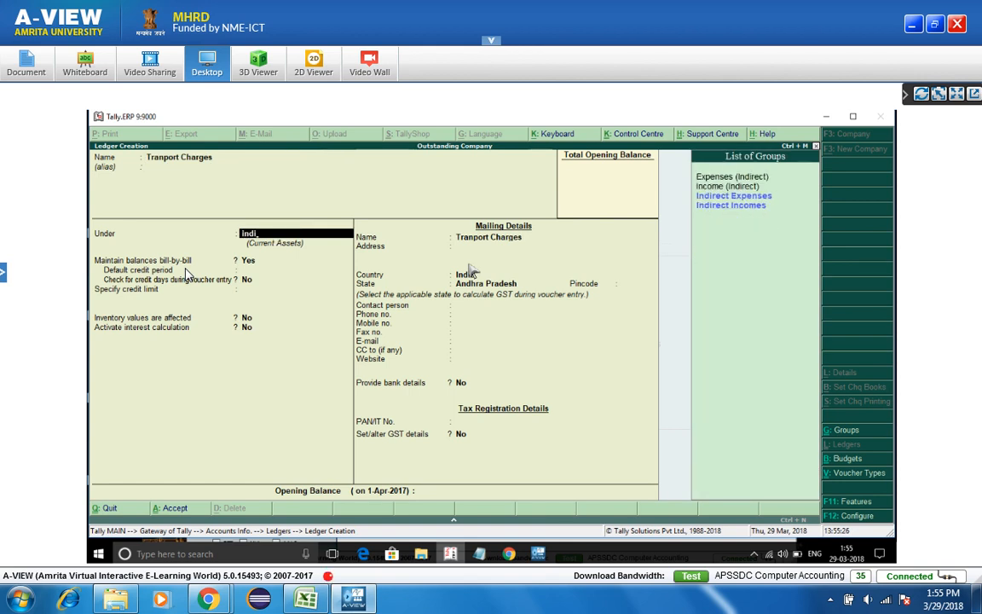
pyautogui.press('Down')
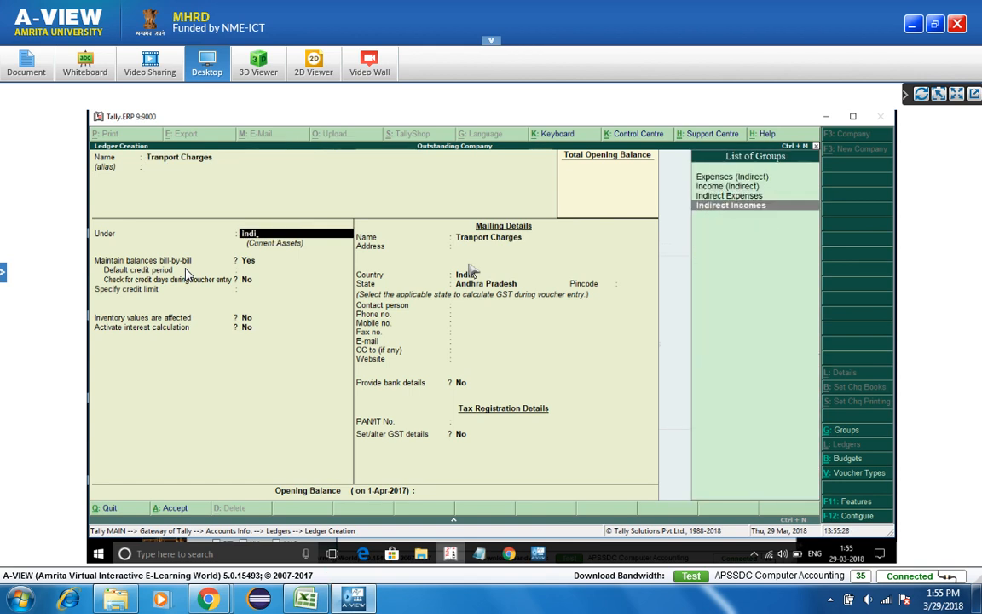
pyautogui.press('Up')
pyautogui.press('Return')
pyautogui.press('Return')
pyautogui.press('Return')
pyautogui.press('Return')
pyautogui.press('Return')
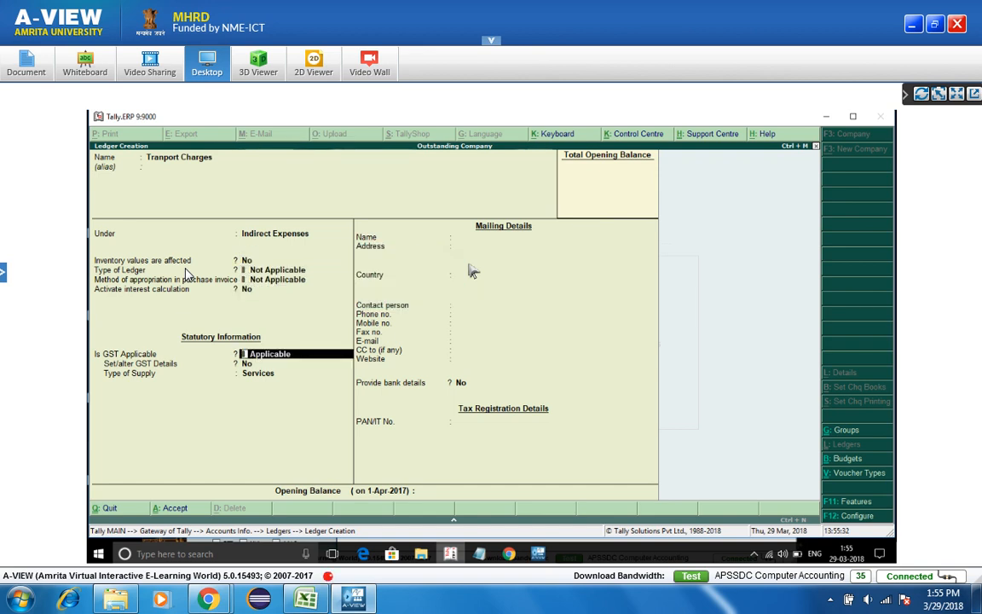
# - Mark GST as not applicable and include the ledger in GST assessable value calculation
pyautogui.write('N')
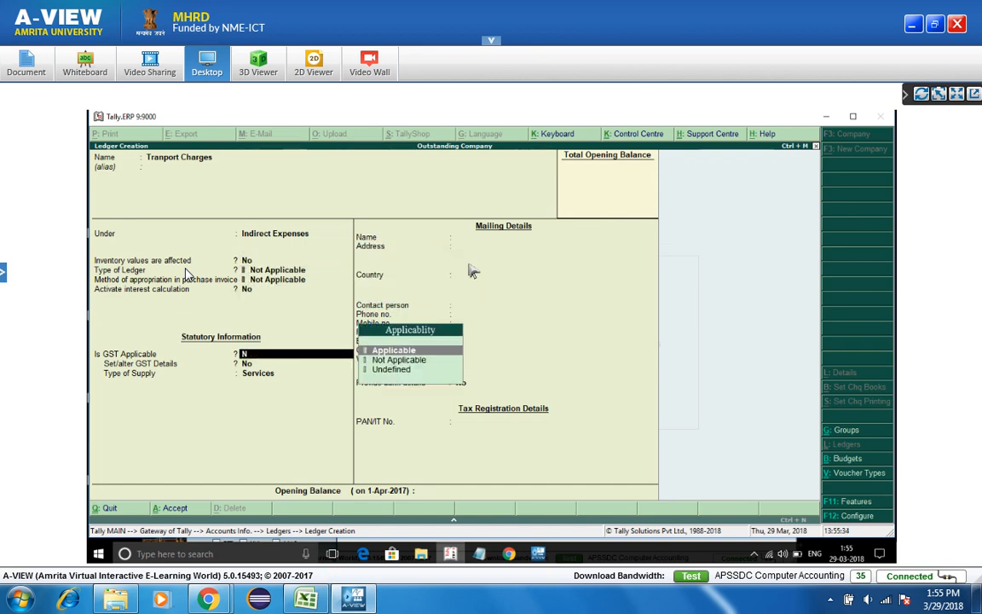
pyautogui.press('Return')
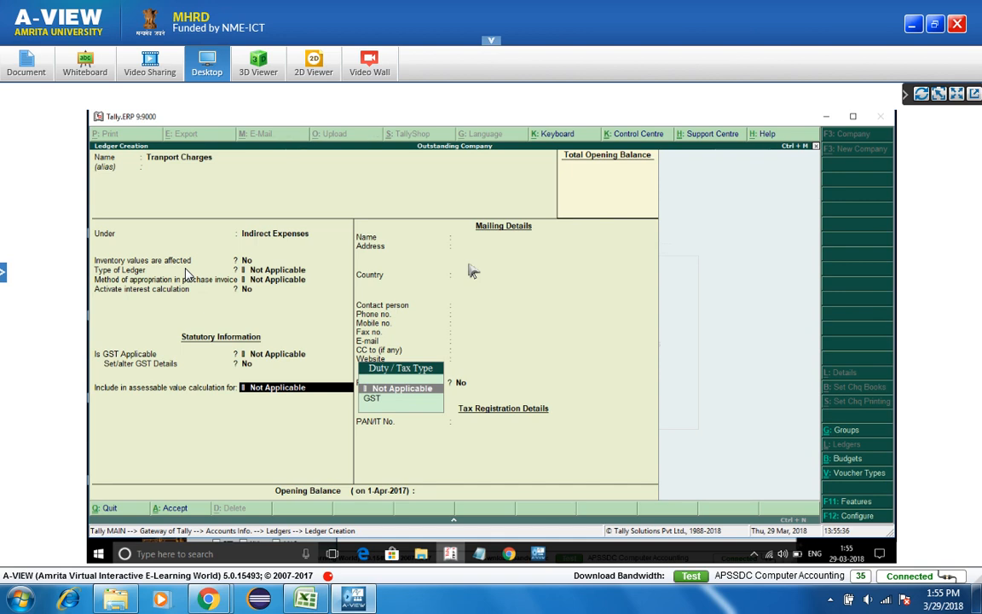
pyautogui.press('Down')
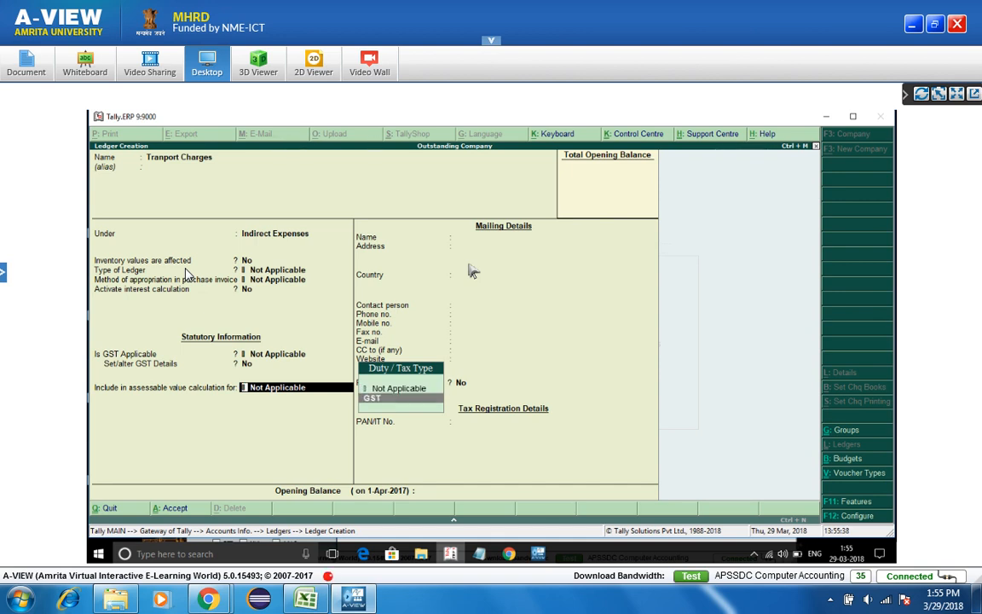
pyautogui.press('Return')
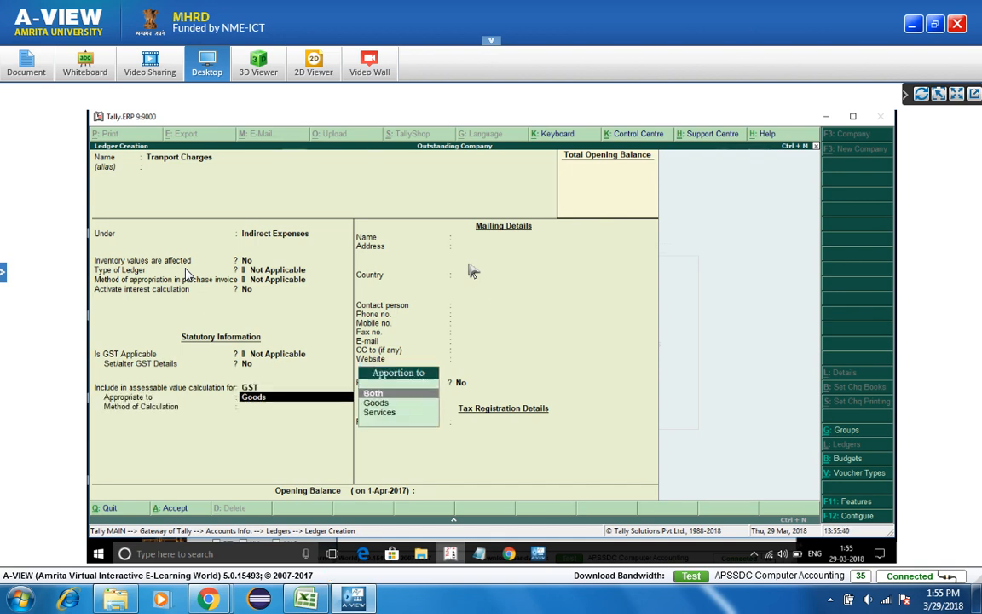
pyautogui.press('Up')
# - Keep GST not applicable, appropriate Tranport Charges to Services based on value, and save it
pyautogui.press('BackSpace')
pyautogui.press('BackSpace')
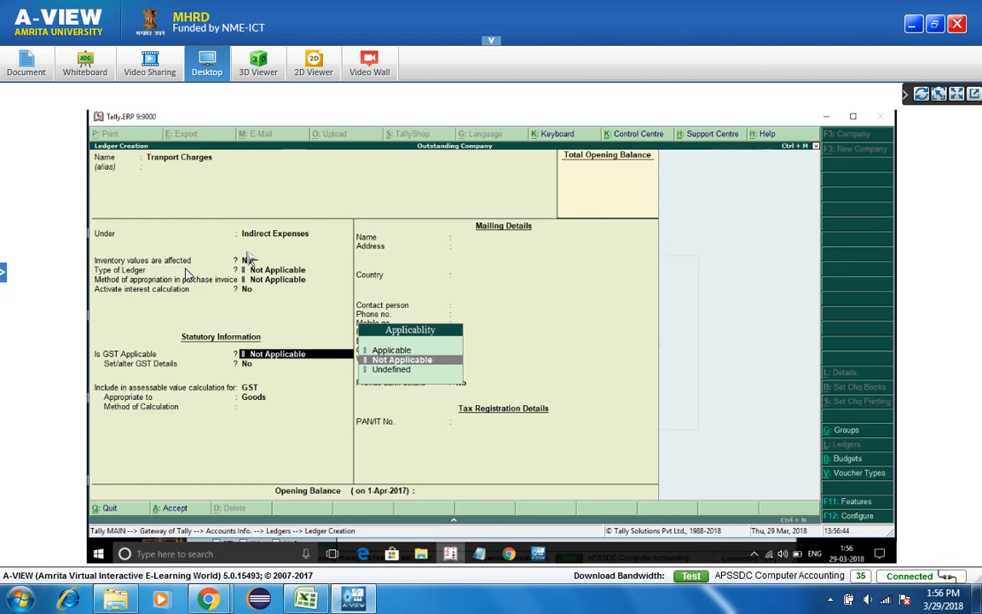
pyautogui.press('Return')
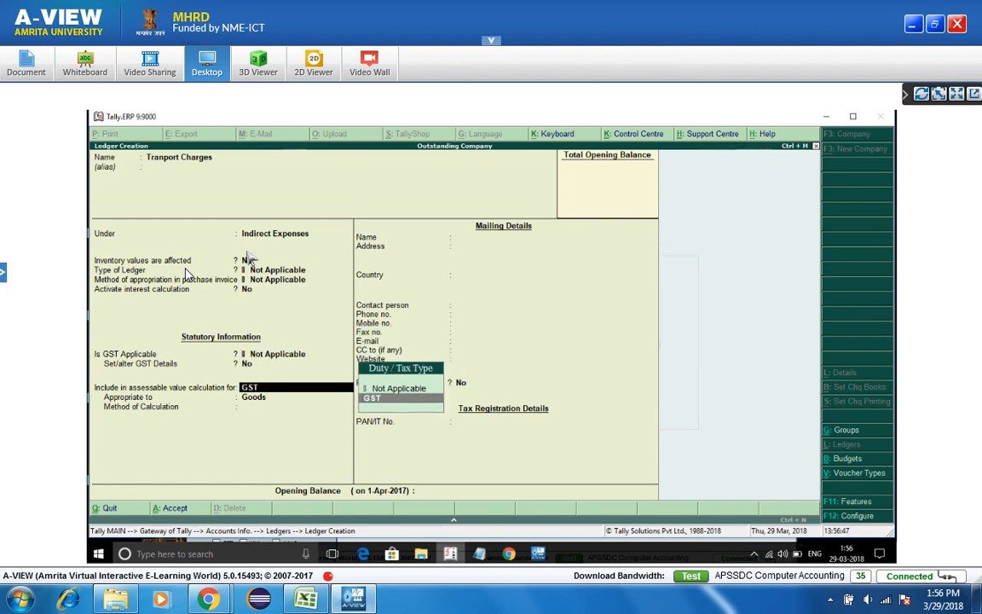
pyautogui.press('Return')
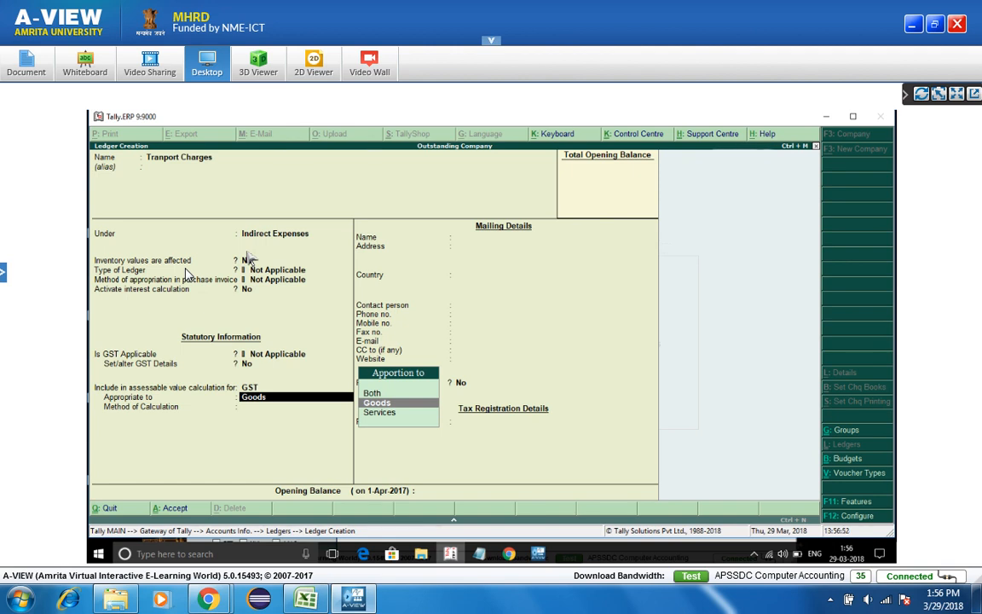
pyautogui.press('Down')
pyautogui.press('Return')
pyautogui.press('Return')
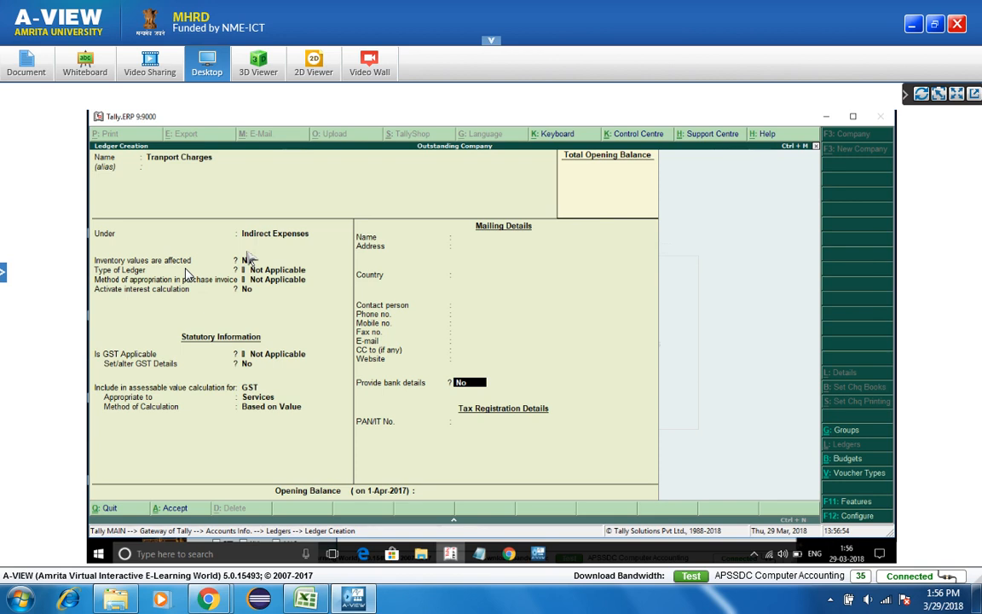
pyautogui.hotkey('ctrl', 'a')
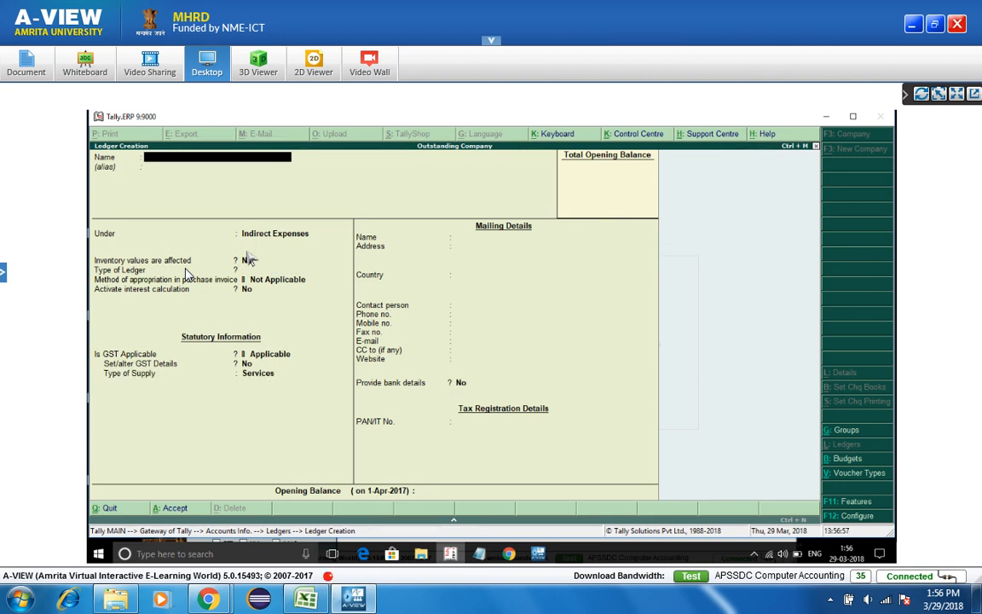
# - Quit ledger creation and open the ledger Alter list from Accounts Info
pyautogui.press('Escape')
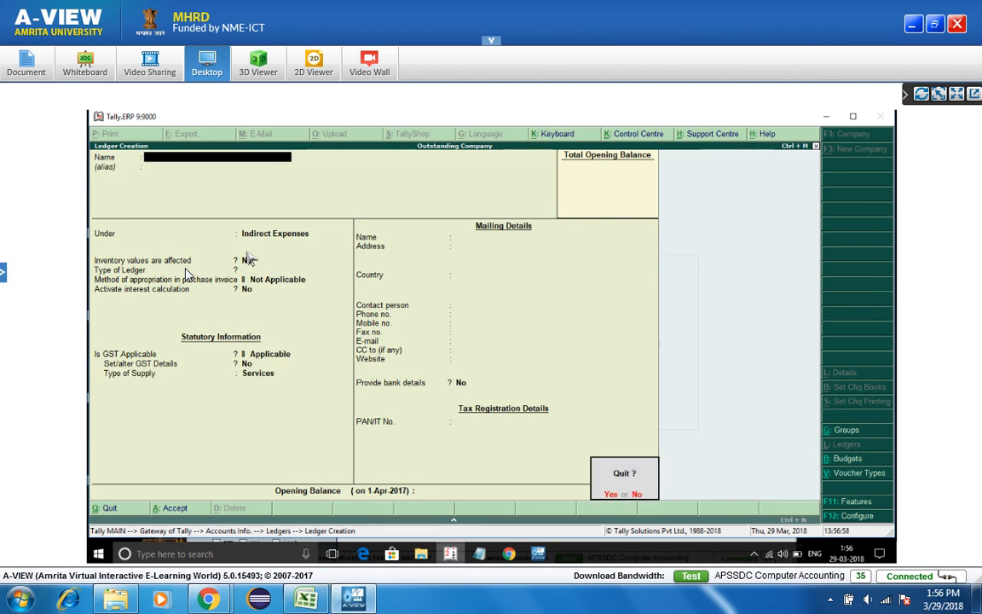
pyautogui.press('Return')
pyautogui.press('Escape')
pyautogui.press('Escape')
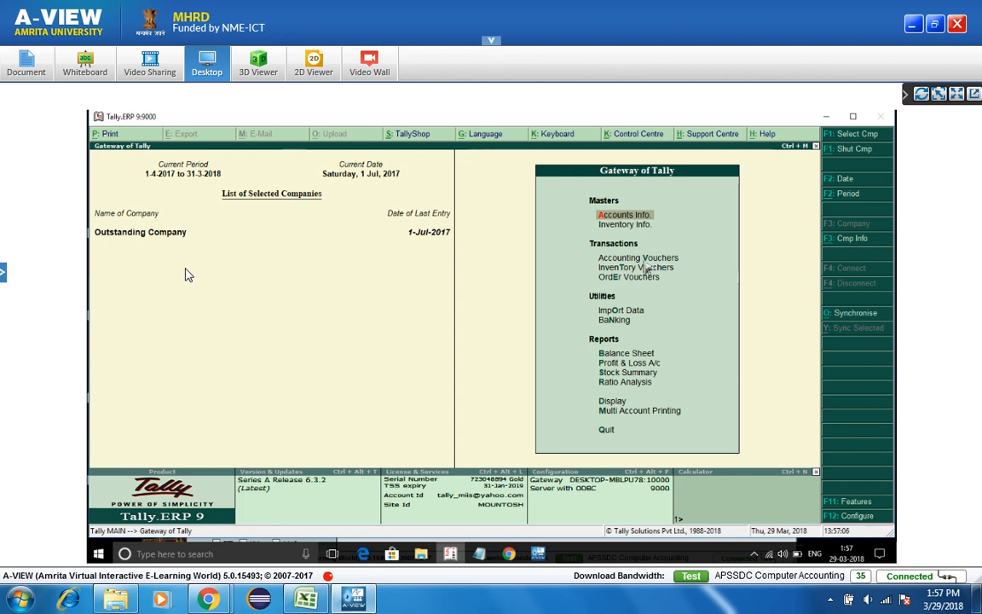
pyautogui.press('Return')
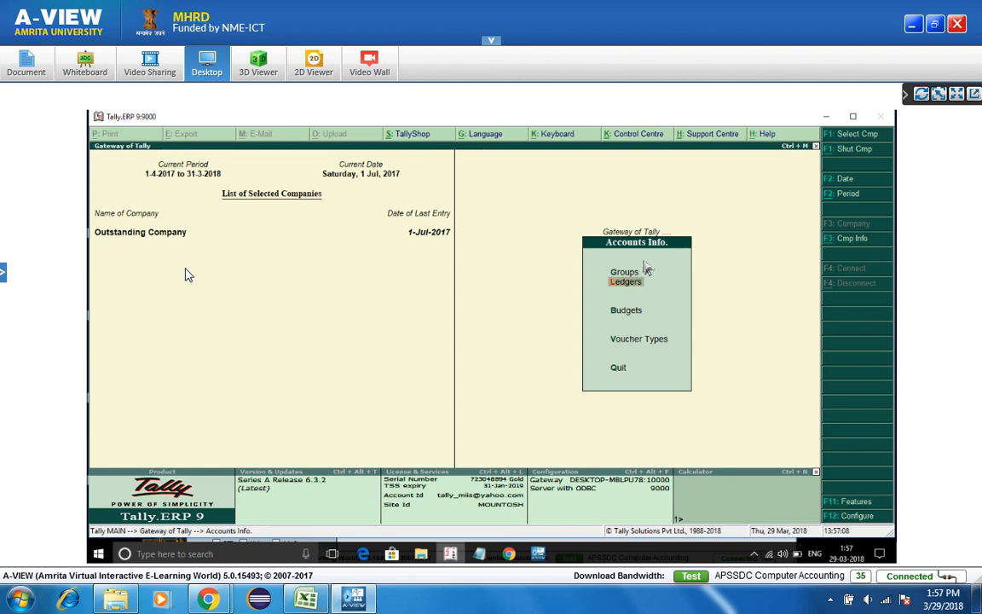
pyautogui.press('Return')
pyautogui.press('a')
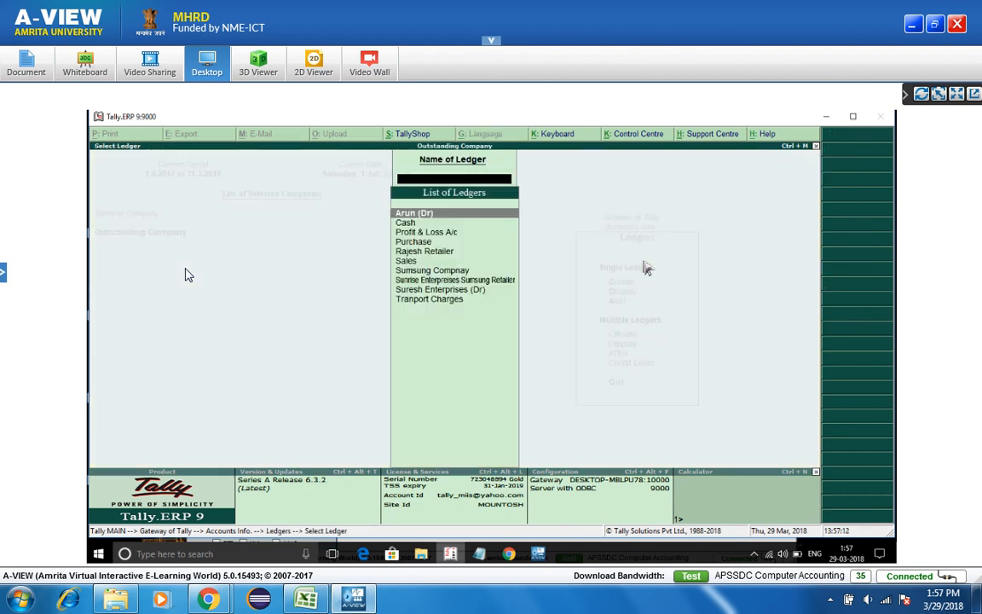
# - Make the Purchase ledger GST Applicable with Goods as supply type and save it
pyautogui.press('Return')
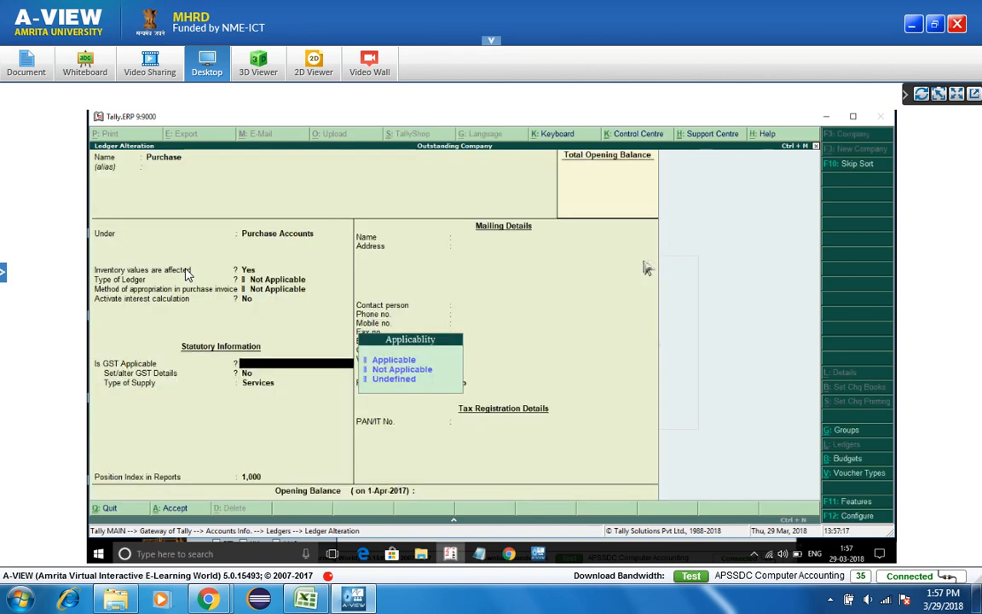
pyautogui.press('Return')
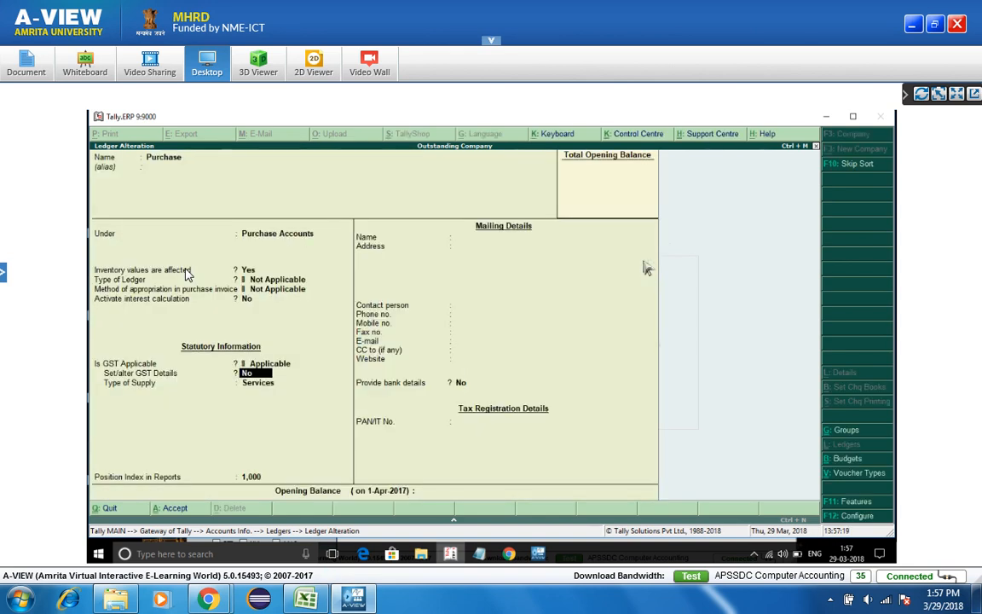
pyautogui.press('Return')
pyautogui.press('Up')
pyautogui.press('Return')
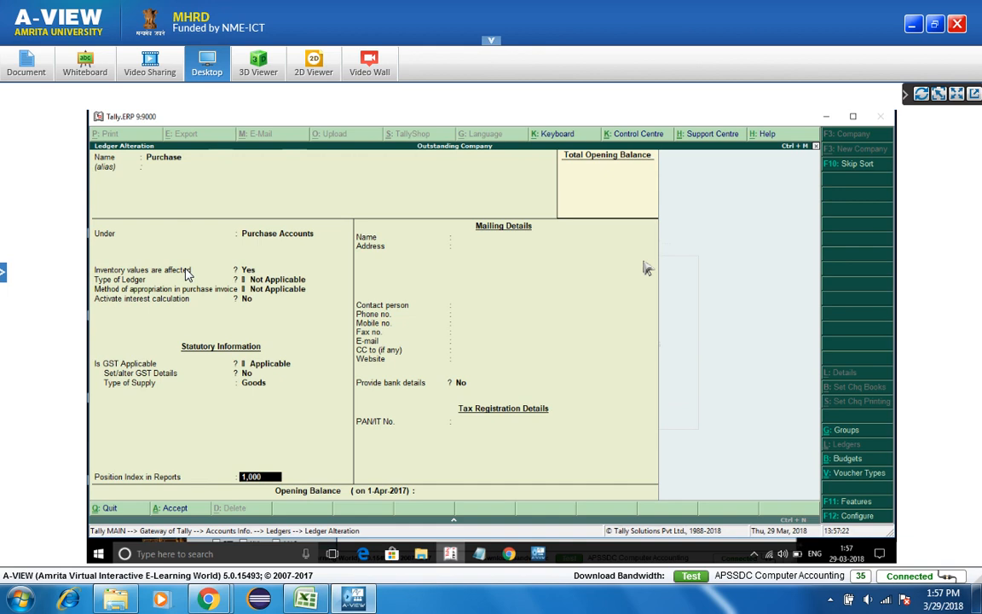
pyautogui.hotkey('ctrl', 'a')
# - Change the Sales ledger from Undefined to GST Applicable with Goods as supply type
pyautogui.press('Down')
pyautogui.press('Return')
pyautogui.press('Return')
pyautogui.press('Return')
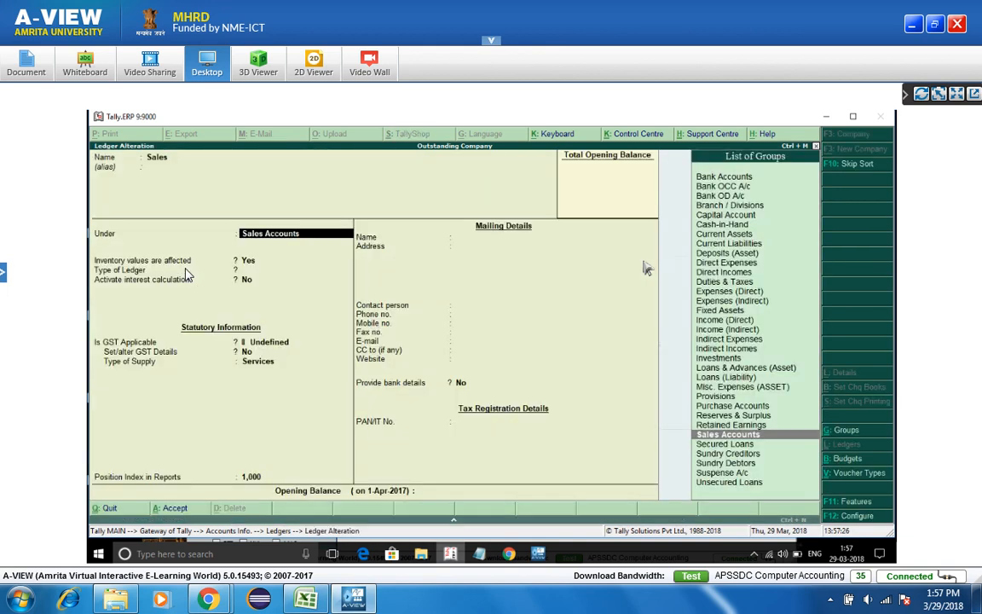
pyautogui.press('Return')
pyautogui.press('Return')
pyautogui.press('Return')
pyautogui.press('Return')
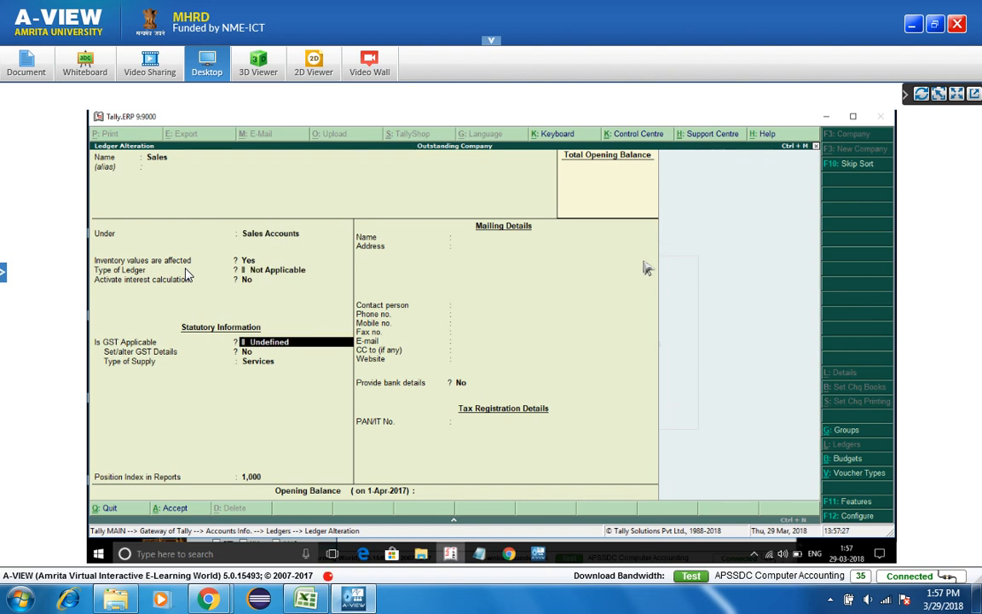
pyautogui.press('BackSpace')
pyautogui.press('Down')
pyautogui.press('Down')
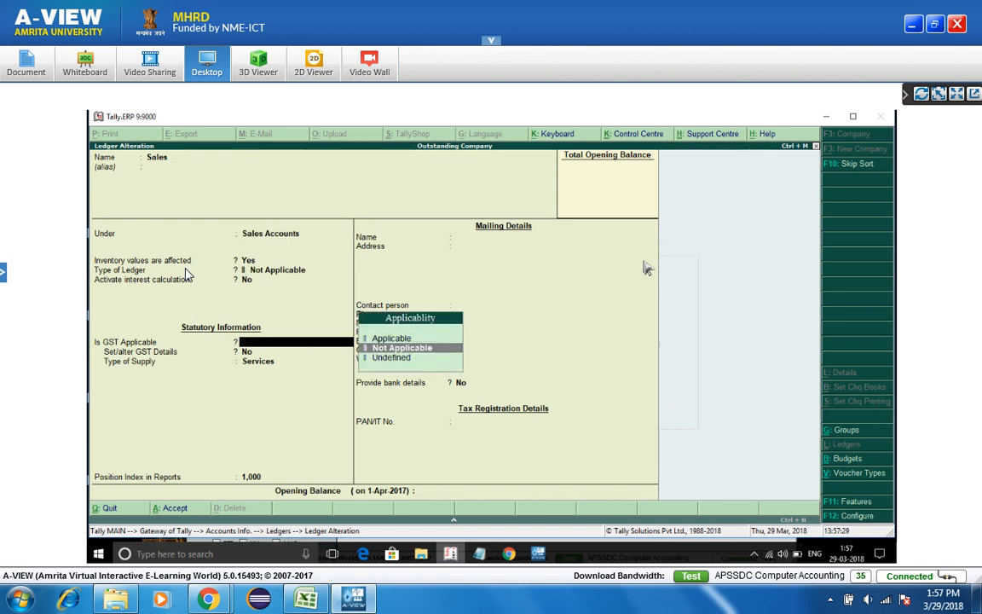
pyautogui.press('Up')
pyautogui.press('Return')
pyautogui.press('Return')
pyautogui.press('Up')
pyautogui.press('Return')
pyautogui.press('Return')
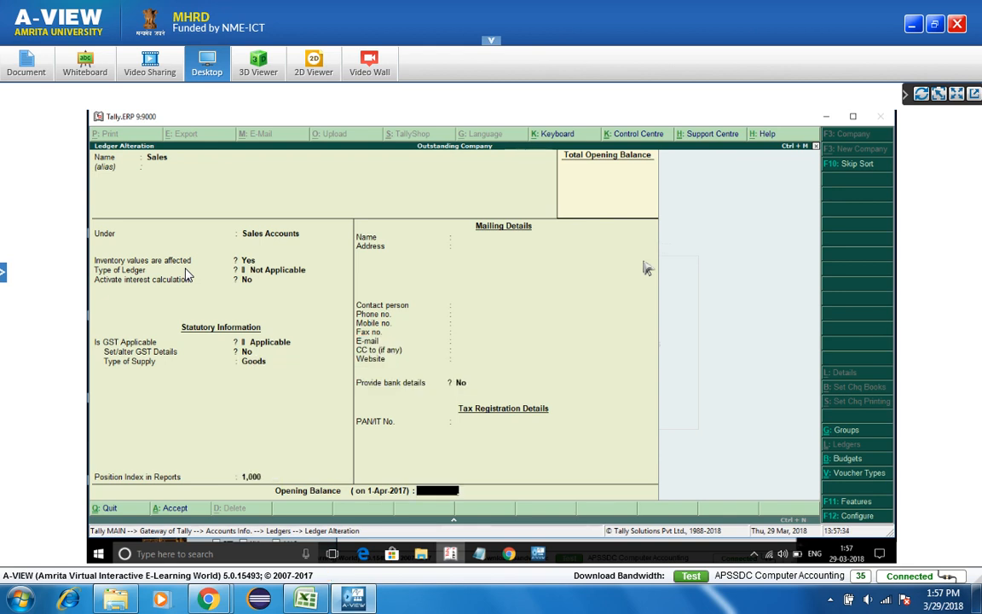
pyautogui.press('Return')
pyautogui.press('Return')
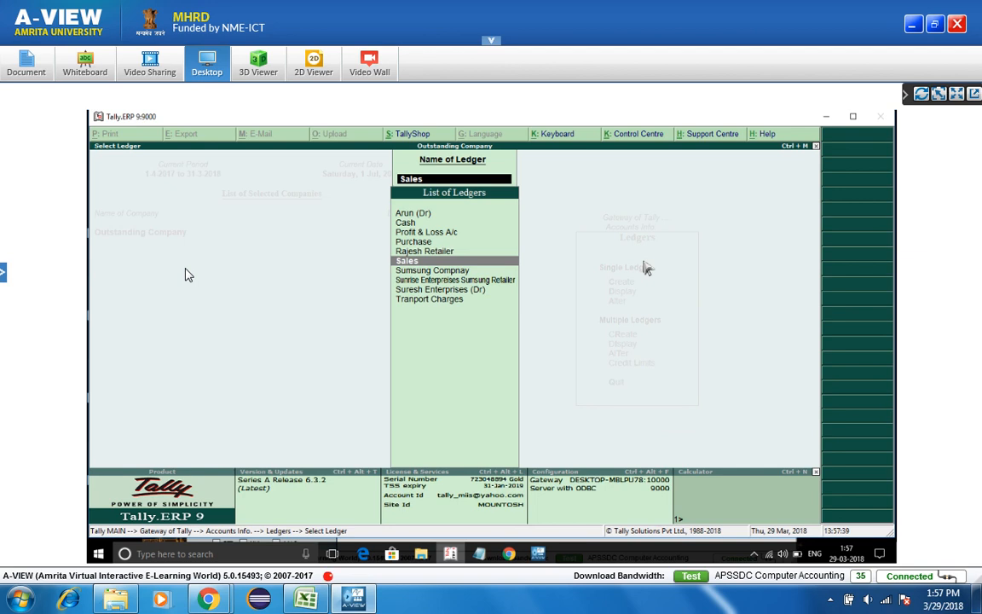
# - Create the Igst ledger under Duties & Taxes as a GST Integrated Tax ledger
pyautogui.press('Escape')
pyautogui.press('Up')
pyautogui.press('Up')
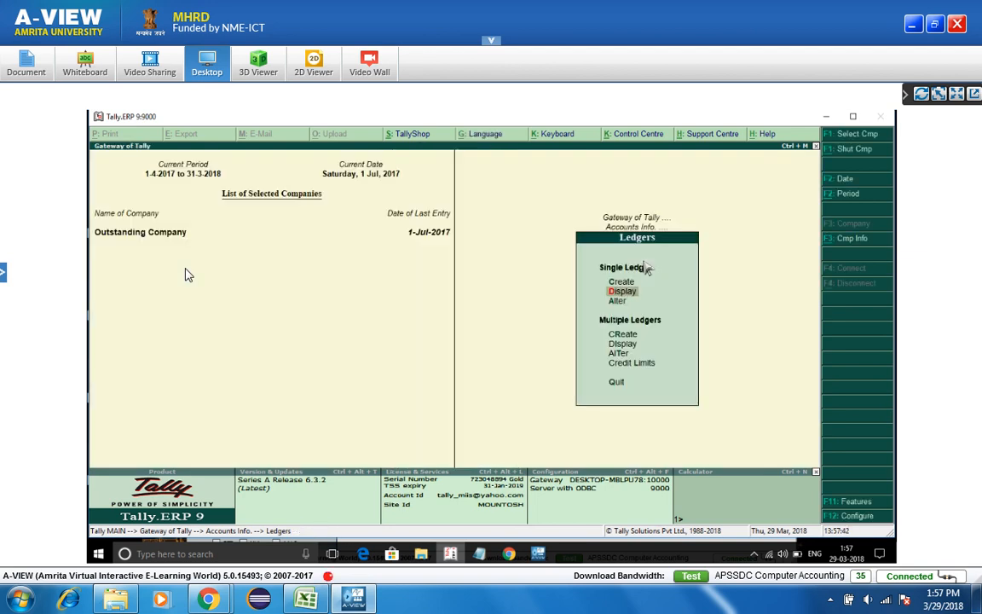
pyautogui.press('Return')
pyautogui.write('Igst')
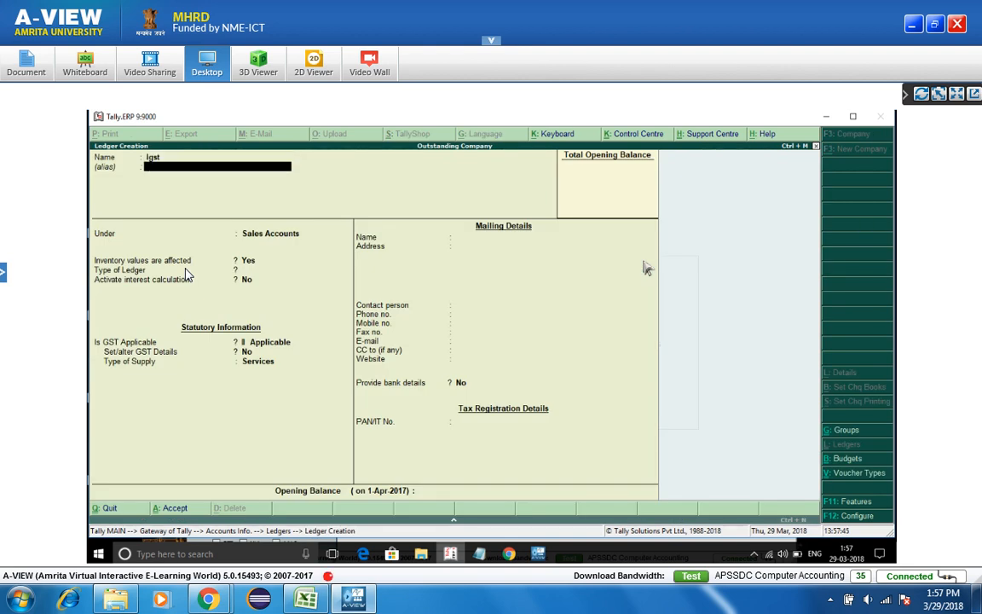
pyautogui.press('Return')
pyautogui.write('Dut')
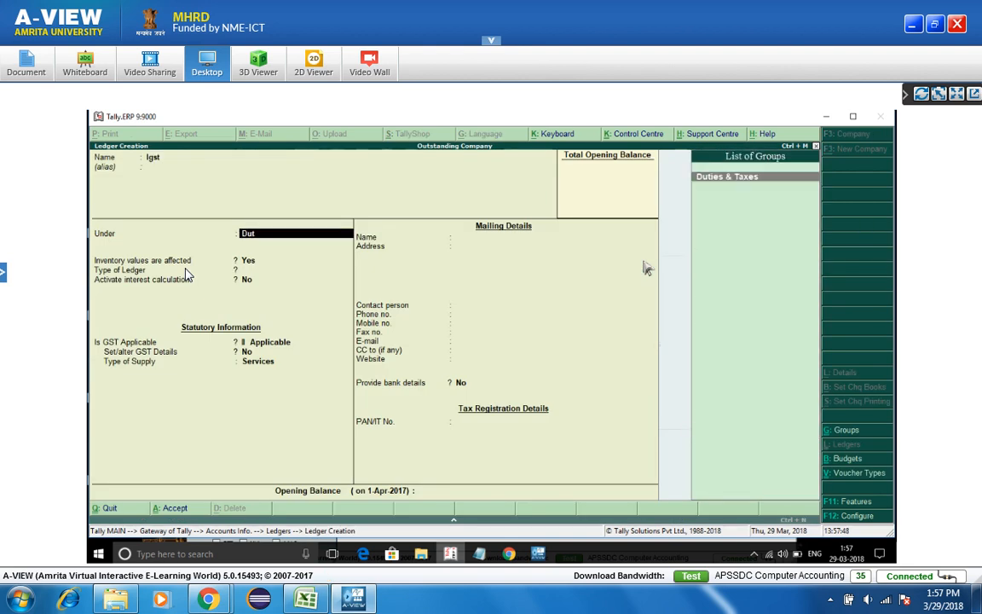
pyautogui.press('Return')
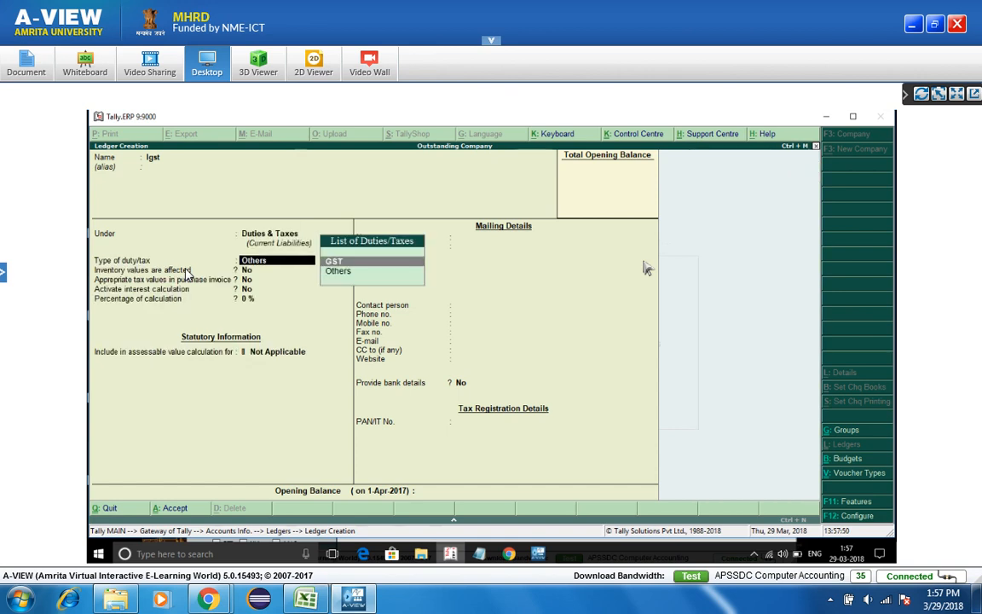
pyautogui.press('Return')
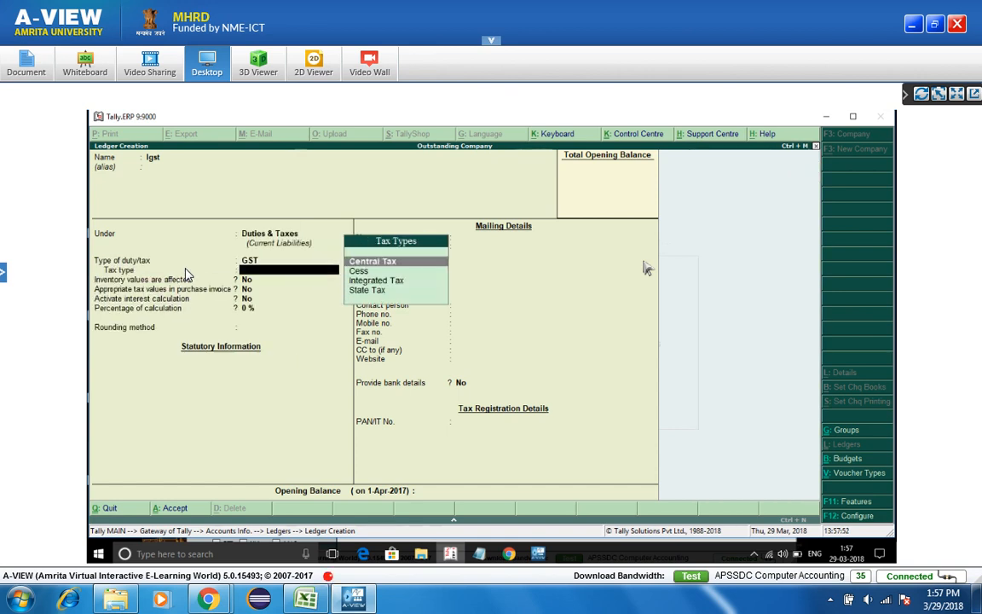
pyautogui.write('I')
pyautogui.press('Return')
pyautogui.press('Return')
# - Create the Cgst ledger under Duties & Taxes with GST duty type
pyautogui.press('Return')
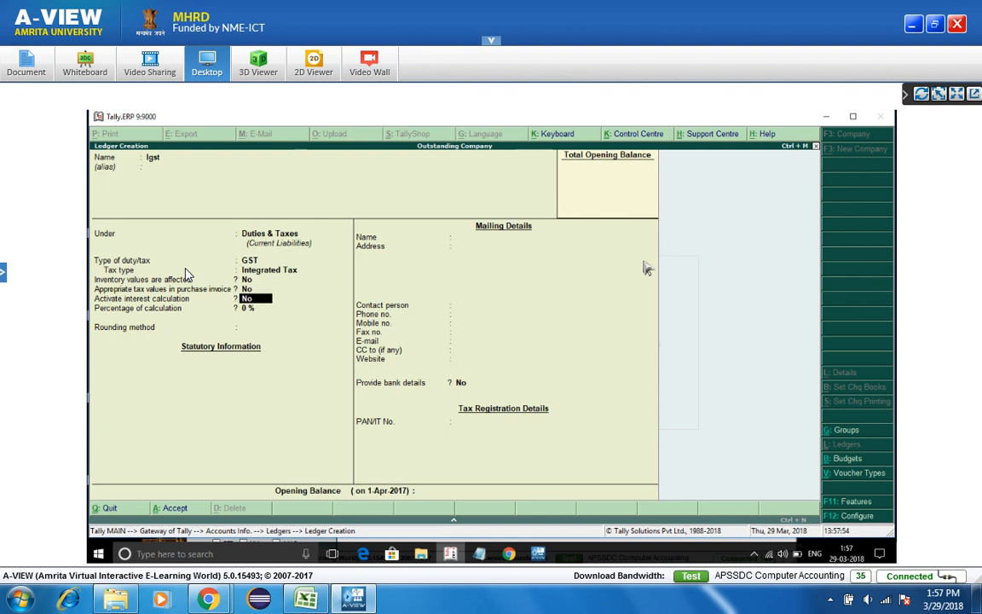
pyautogui.hotkey('ctrl', 'a')
pyautogui.write('Cgst')
pyautogui.press('Return')
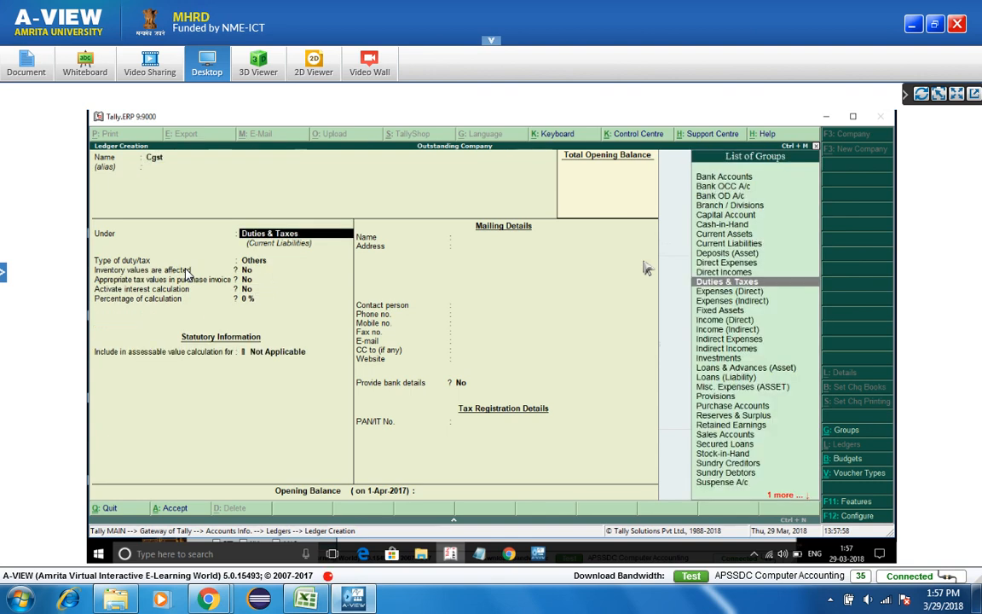
pyautogui.press('Return')
pyautogui.write('g')
pyautogui.press('Return')
pyautogui.write('c')
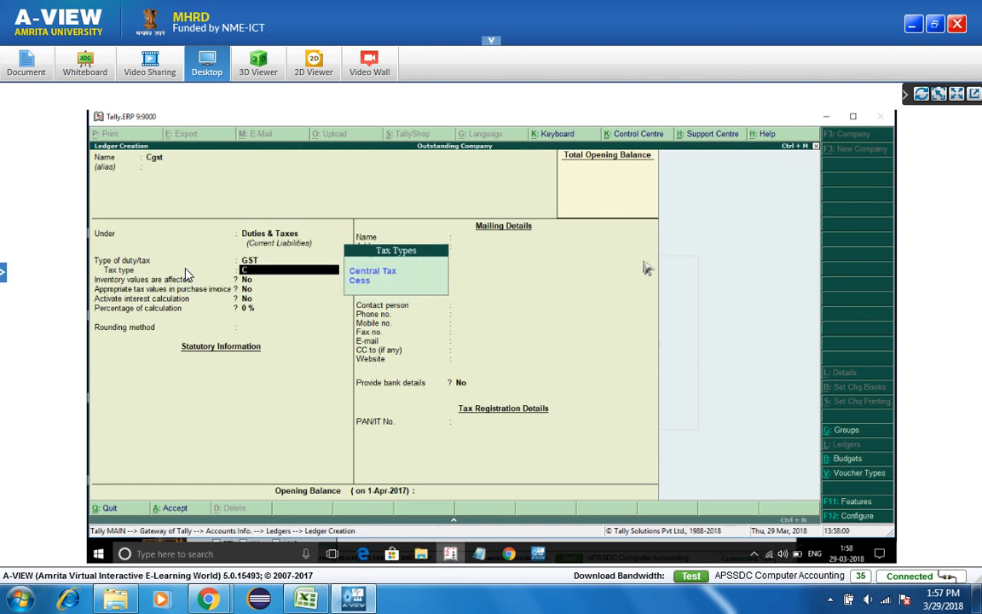
# - Create the Sgst ledger under Duties & Taxes as a GST State Tax ledger
pyautogui.press('Return')
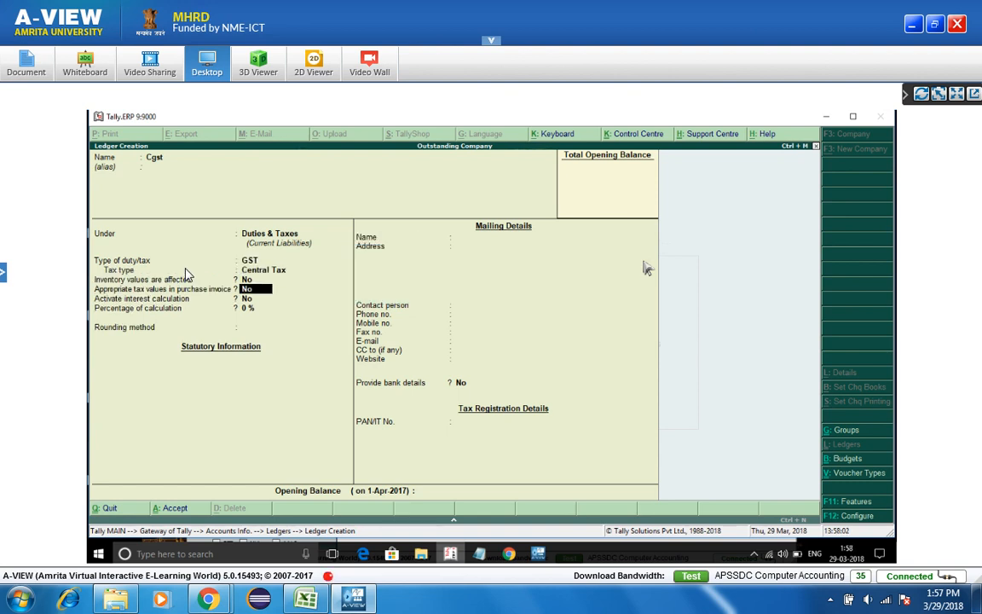
pyautogui.hotkey('ctrl', 'a')
pyautogui.write('Sgs')
pyautogui.press('Return')
pyautogui.press('Return')
pyautogui.press('Return')
pyautogui.write('g')
pyautogui.press('Return')
pyautogui.write('s')
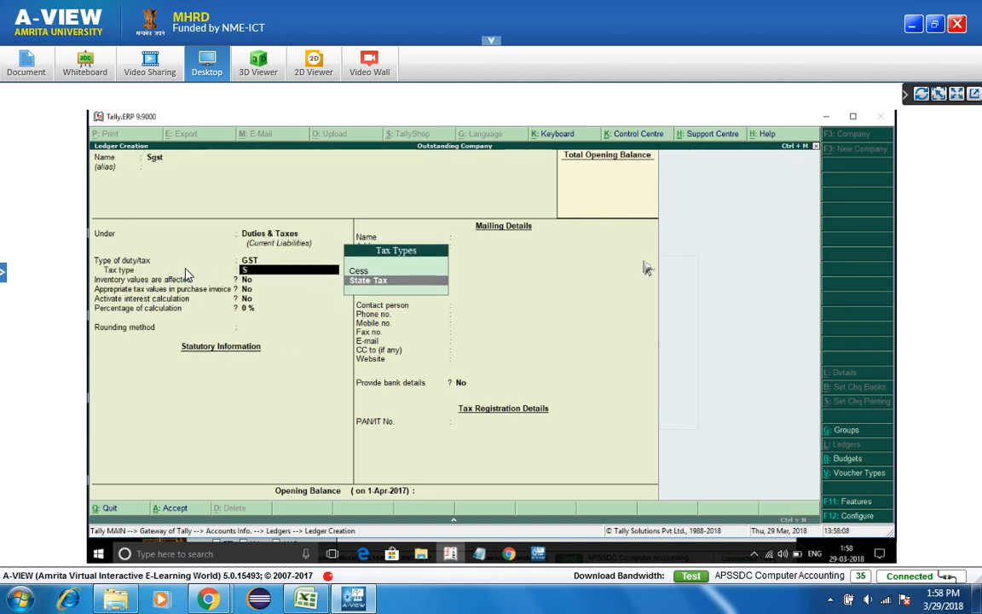
pyautogui.press('Return')
pyautogui.press('Return')
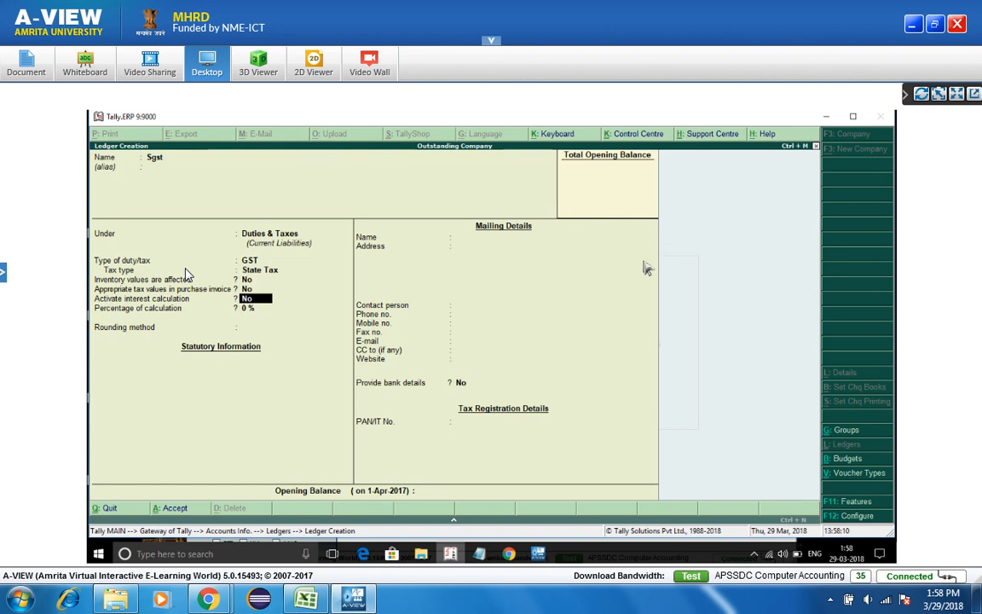
pyautogui.hotkey('ctrl', 'a')
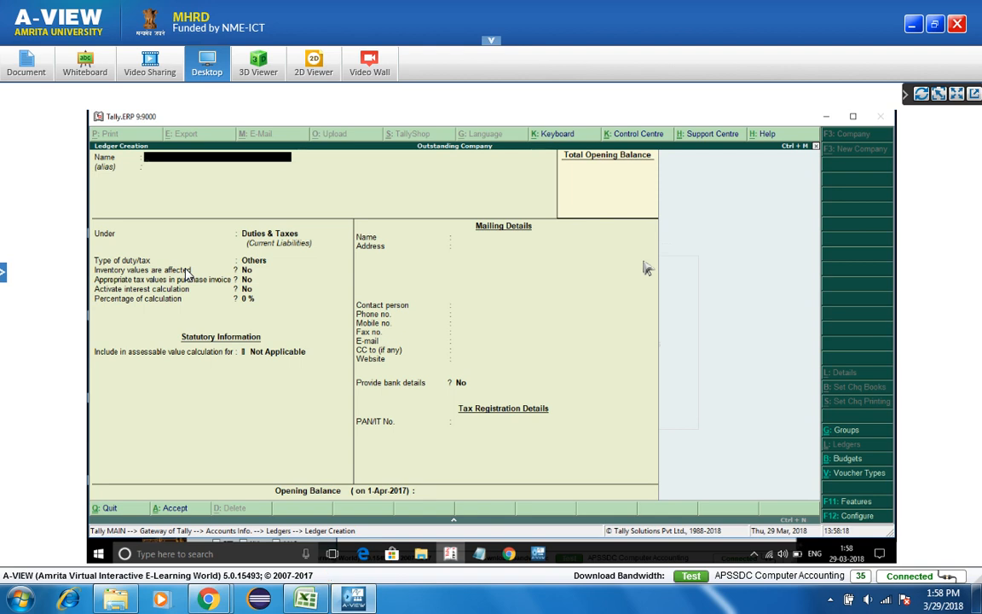
# - Quit ledger creation and go to Stock Items under Inventory Info
pyautogui.press('Escape')
pyautogui.press('Return')
pyautogui.press('Escape')
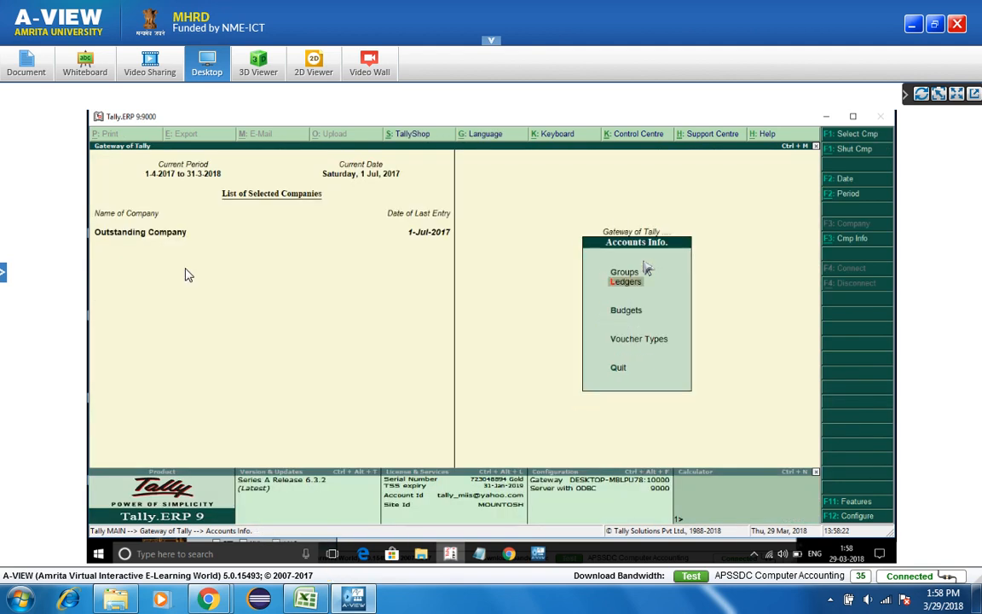
pyautogui.press('Escape')
pyautogui.press('Down')
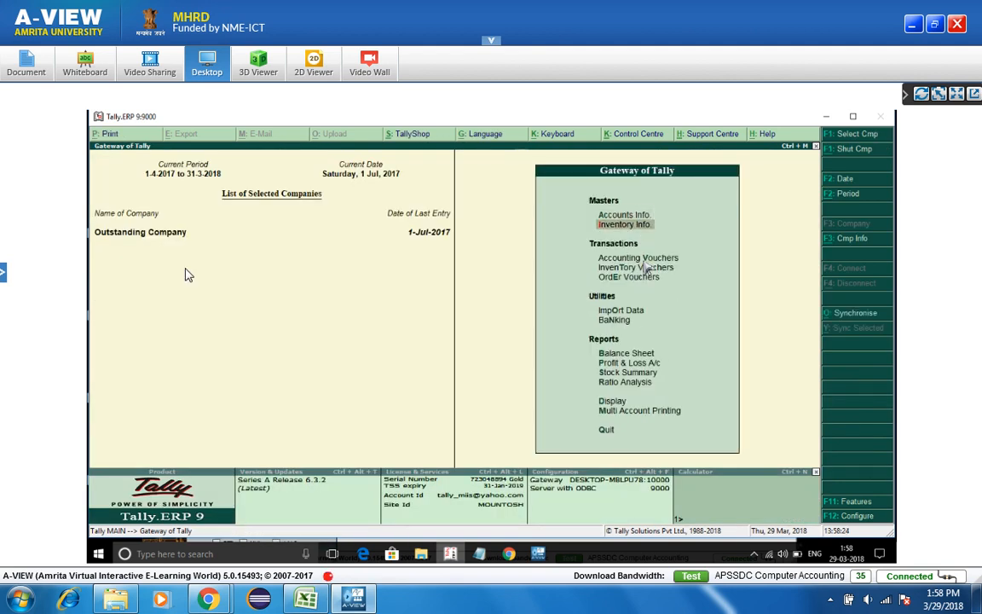
pyautogui.press('Return')
pyautogui.press('Down')
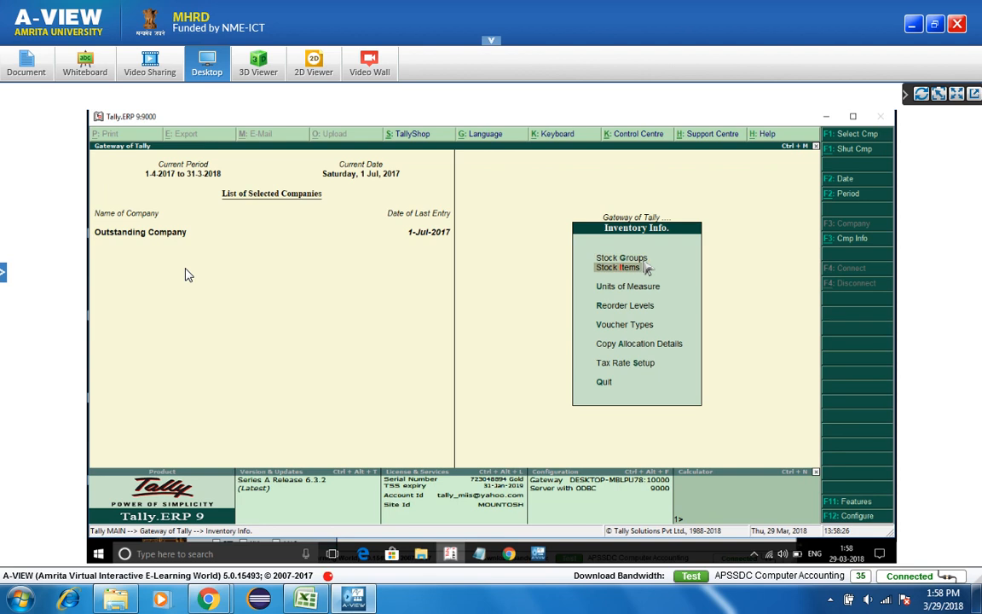
pyautogui.press('Return')
# - Open Samsung Ref 350 Litres for alteration and turn on its GST details
pyautogui.press('Down')
pyautogui.press('Down')
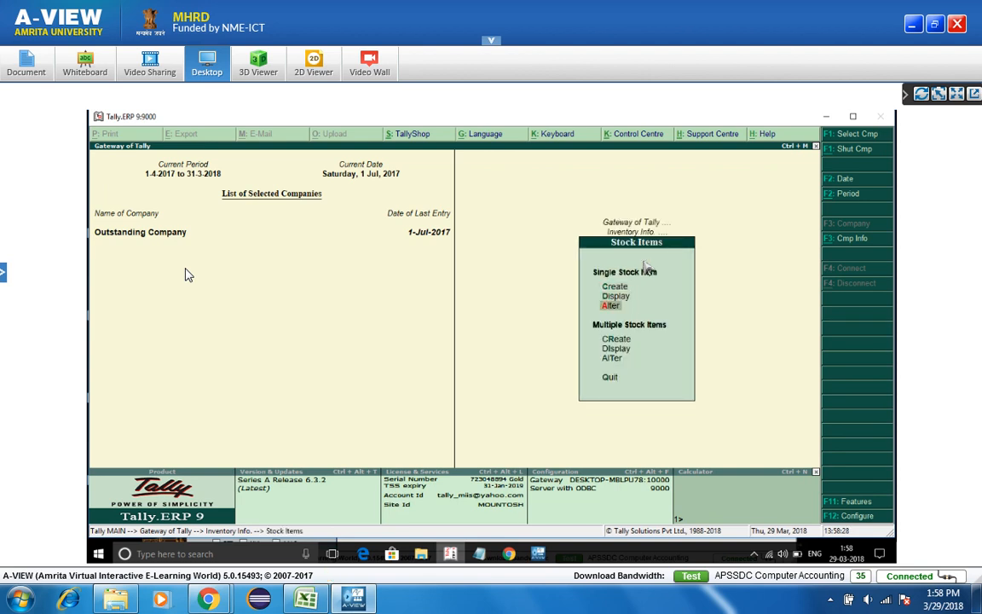
pyautogui.press('Return')
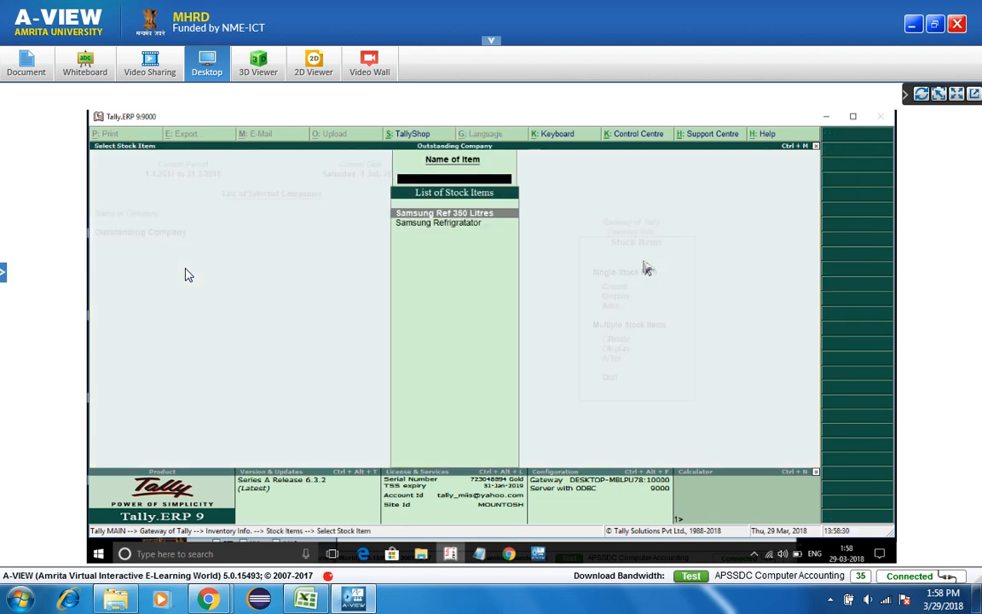
pyautogui.press('Return')
pyautogui.press('Return')
pyautogui.press('Return')
pyautogui.press('Return')
pyautogui.press('Return')
pyautogui.press('Return')
pyautogui.press('Return')
pyautogui.press('y')
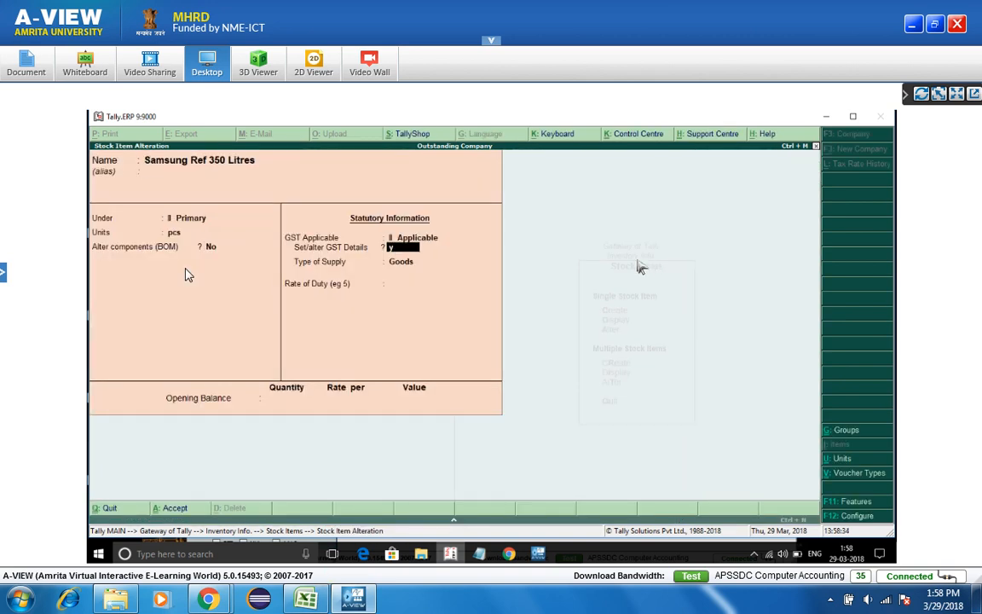
pyautogui.press('Return')
pyautogui.press('Return')
pyautogui.press('Return')
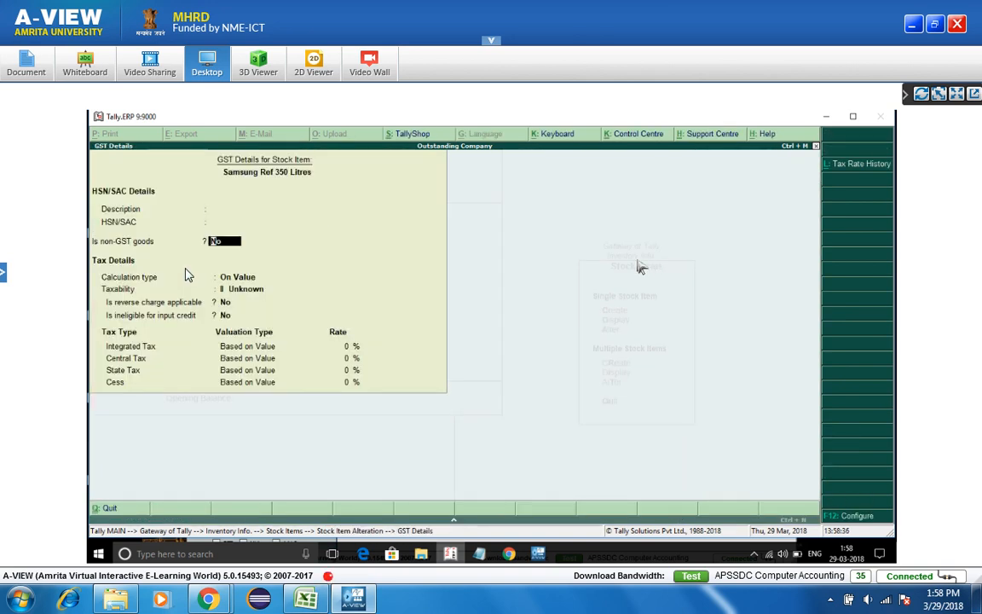
pyautogui.press('Up')
pyautogui.press('Up')
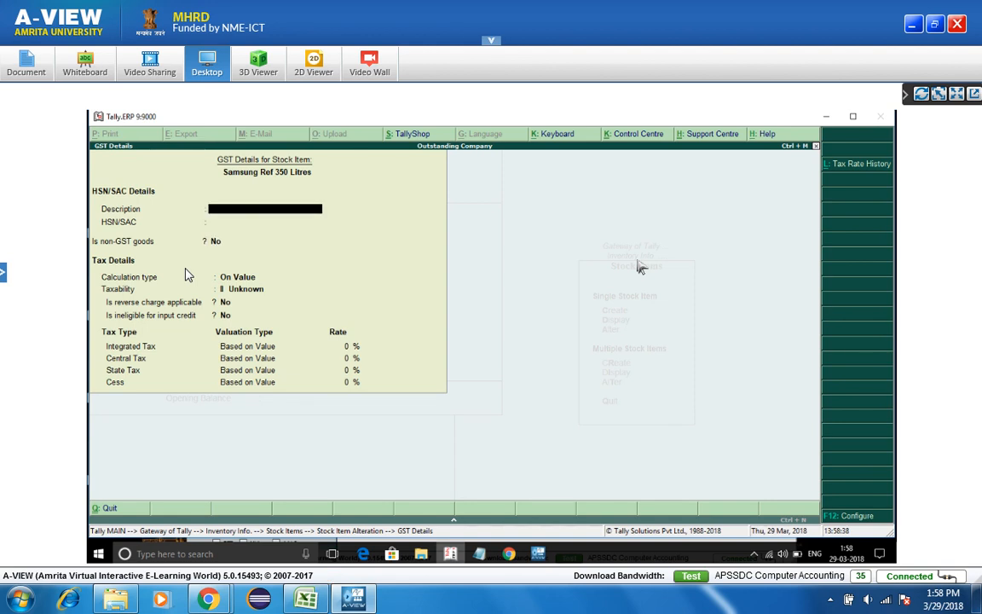
# - Enter GST description Samsung 1, HSN/SAC 123456, Taxable, with 12% integrated tax
pyautogui.write('Samsung 1')
pyautogui.press('Return')
pyautogui.write('1')
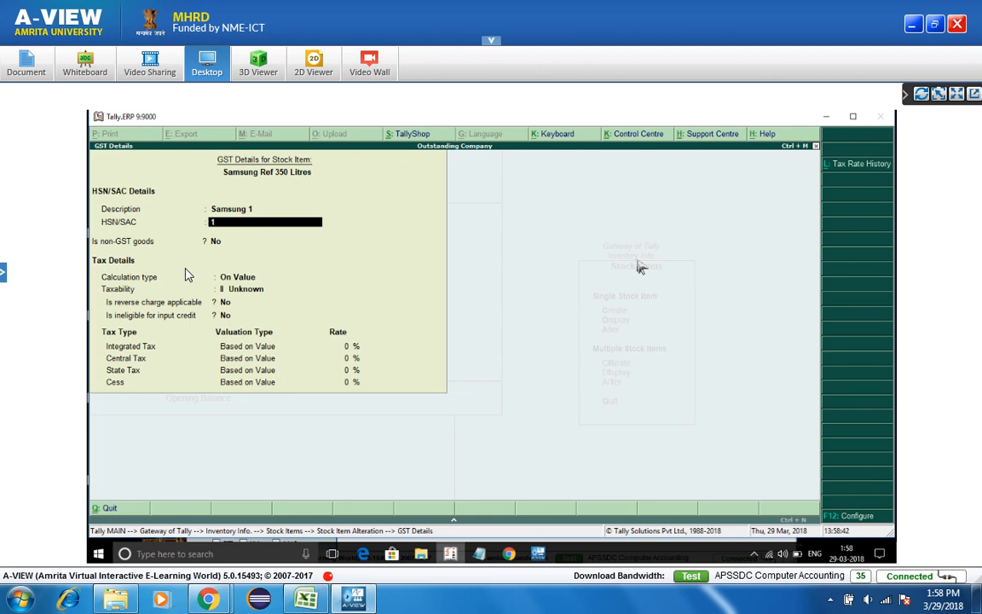
pyautogui.write('23456')
pyautogui.press('Return')
pyautogui.press('Return')
pyautogui.press('Return')
pyautogui.press('Down')
pyautogui.press('Down')
pyautogui.press('Down')
pyautogui.press('Return')
pyautogui.press('Return')
pyautogui.press('Return')
pyautogui.write('12')
pyautogui.press('Return')
pyautogui.press('Return')
pyautogui.press('Return')
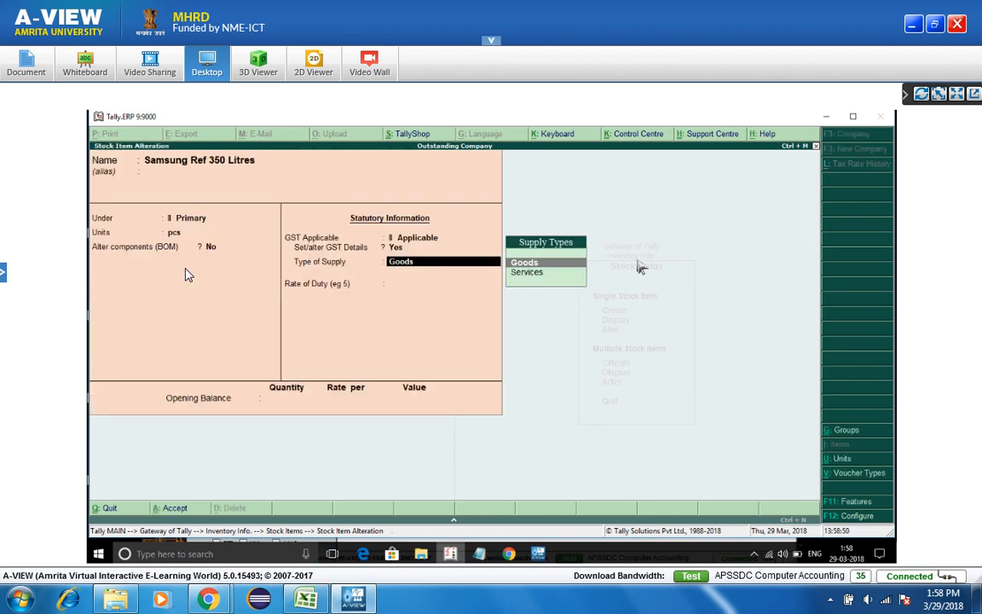
# - Save Samsung Ref 350 Litres, then give Samsung Refrigratator the GST description Samsung 2
pyautogui.hotkey('ctrl', 'a')
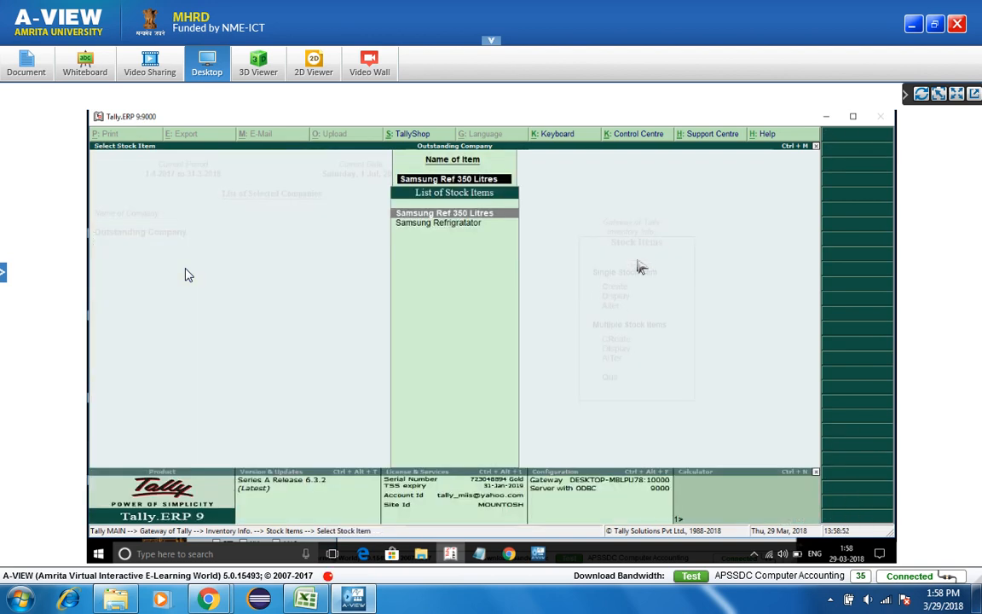
pyautogui.press('Return')
pyautogui.press('Return')
pyautogui.press('Return')
pyautogui.press('Return')
pyautogui.press('Return')
pyautogui.press('y')
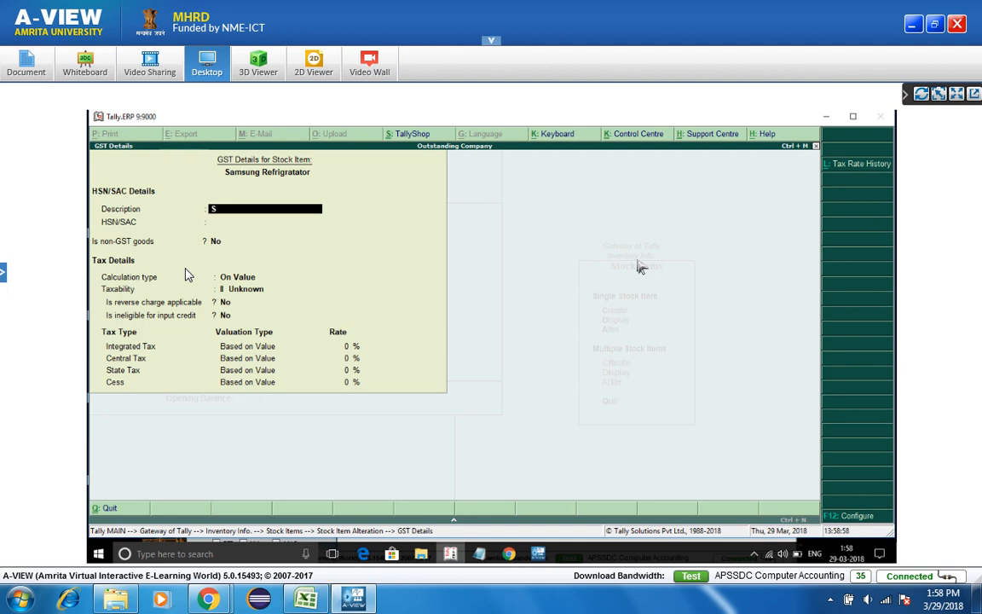
pyautogui.write('Samsung 2')
pyautogui.press('Return')
# - Set Samsung Refrigratator to HSN/SAC 123456, Taxable at 12% integrated tax, save, and exit to Gateway
pyautogui.write('1')
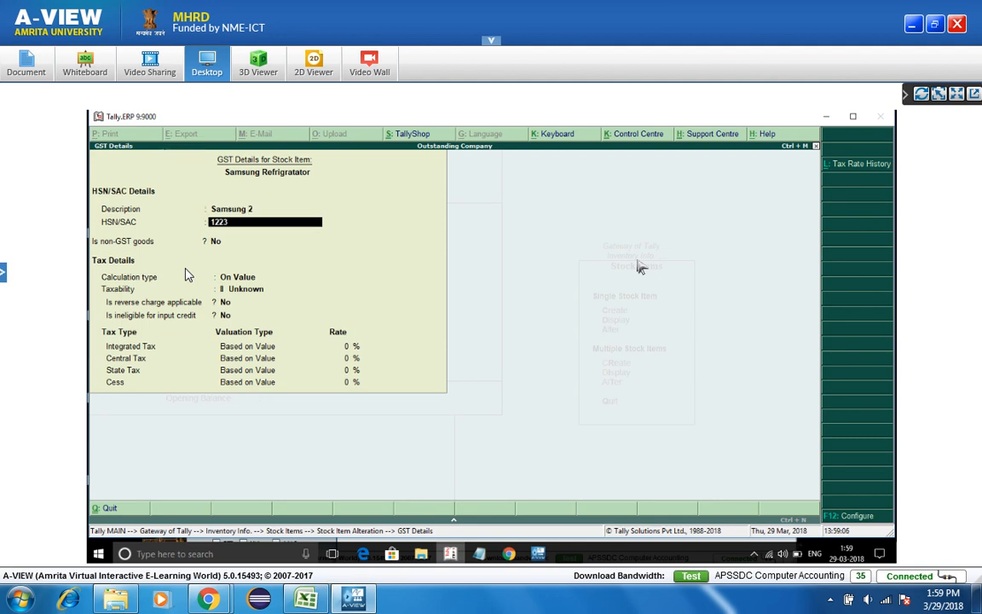
pyautogui.write('22')
pyautogui.press('BackSpace')
pyautogui.write('3456')
pyautogui.press('Return')
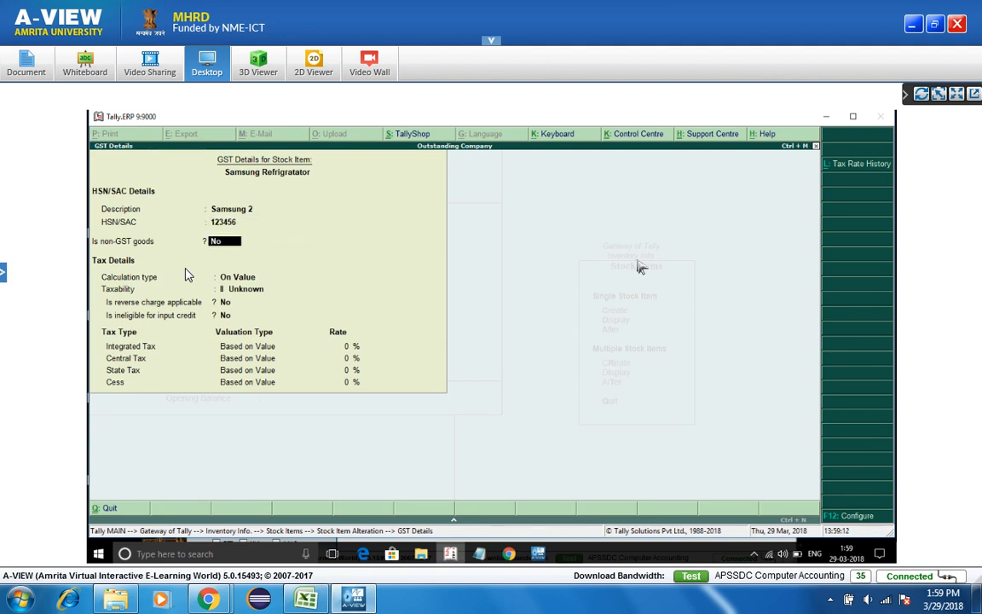
pyautogui.press('Return')
pyautogui.press('Return')
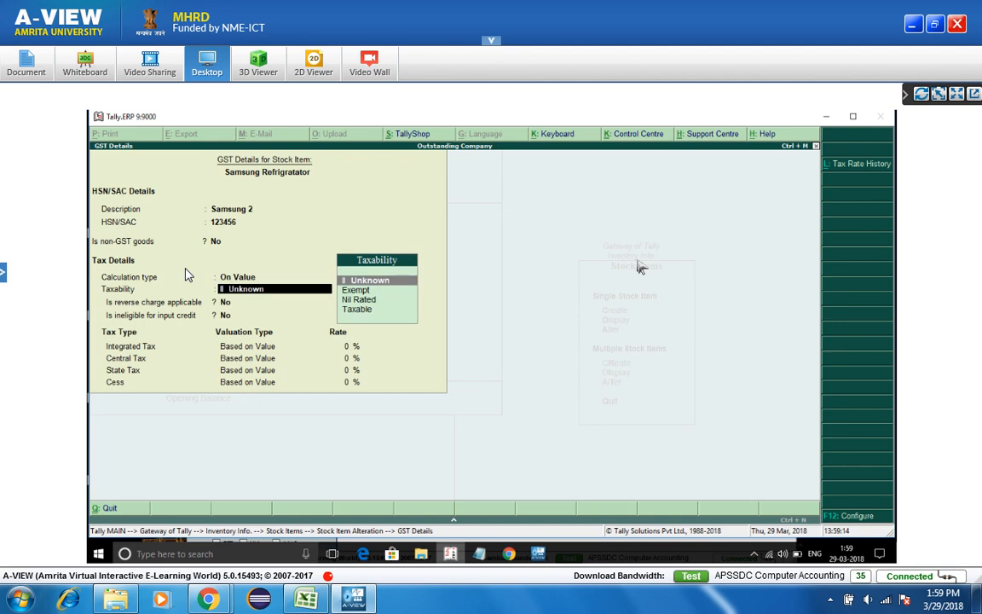
pyautogui.press('Down')
pyautogui.press('Down')
pyautogui.press('Down')
pyautogui.press('Return')
pyautogui.press('Return')
pyautogui.press('Return')
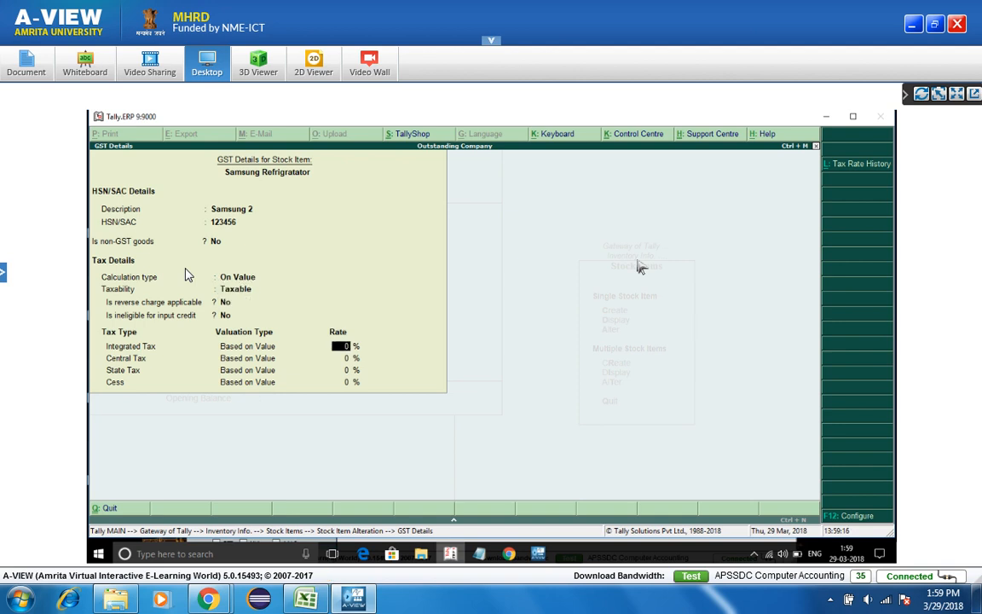
pyautogui.write('12')
pyautogui.press('Return')
pyautogui.hotkey('ctrl', 'a')
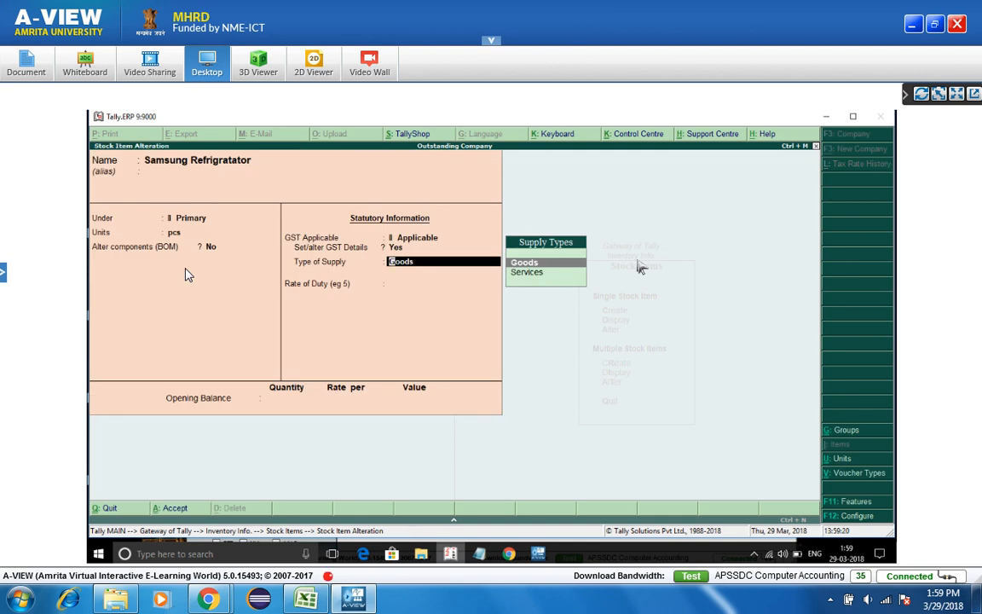
pyautogui.hotkey('ctrl', 'a')
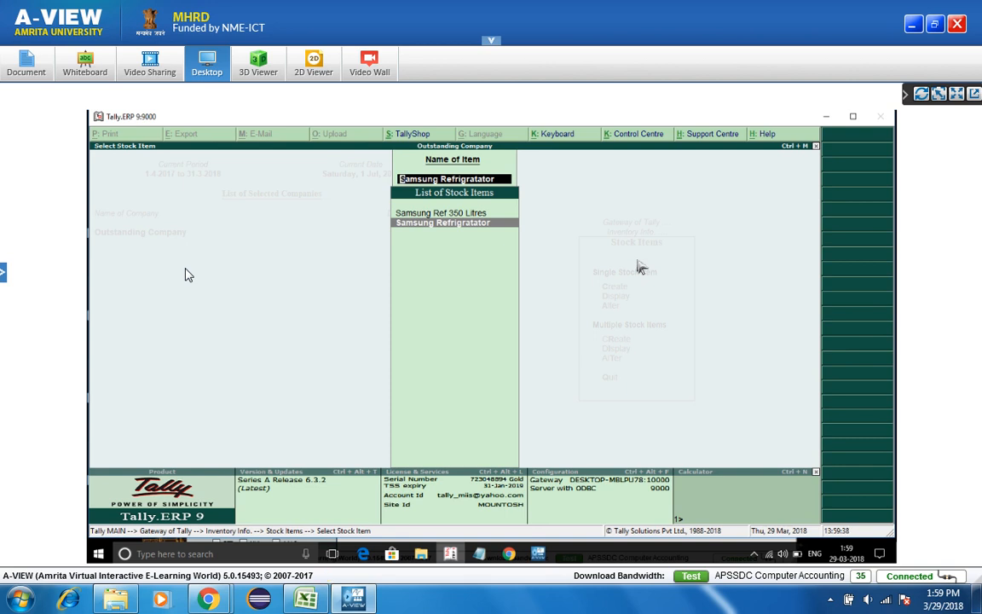
pyautogui.press('Escape')
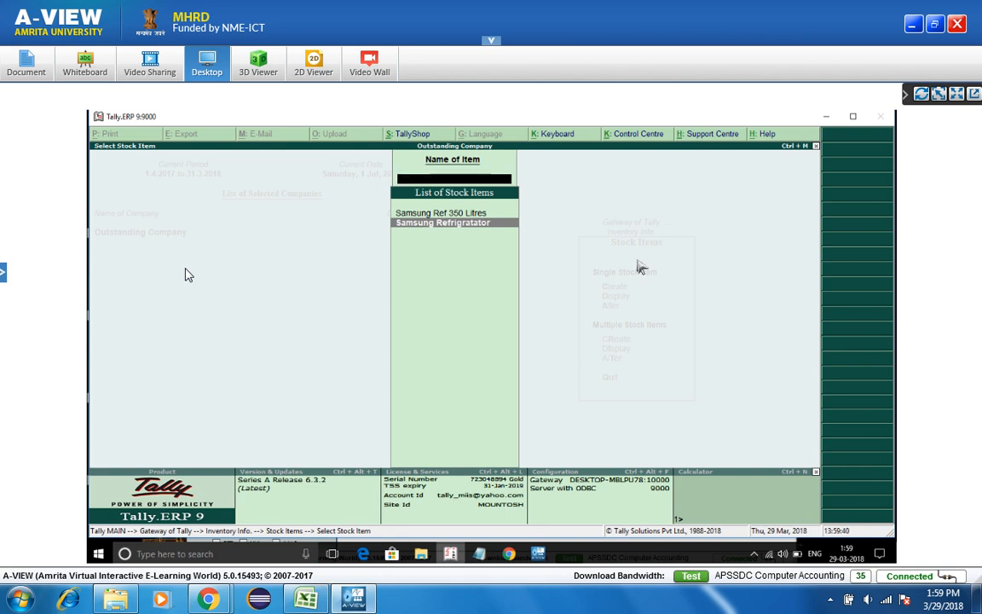
pyautogui.press('Escape')
pyautogui.press('Escape')
pyautogui.press('Escape')
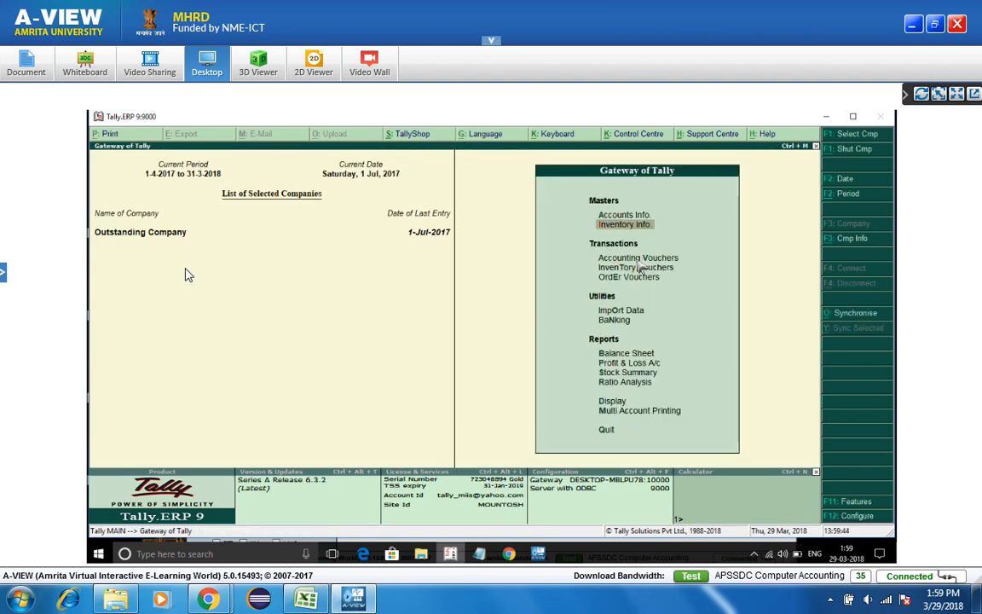
# - Start Purchase voucher No. 3 with supplier invoice 3, dated 1-Jul-2017, party Samsung Compnay
pyautogui.press('v')
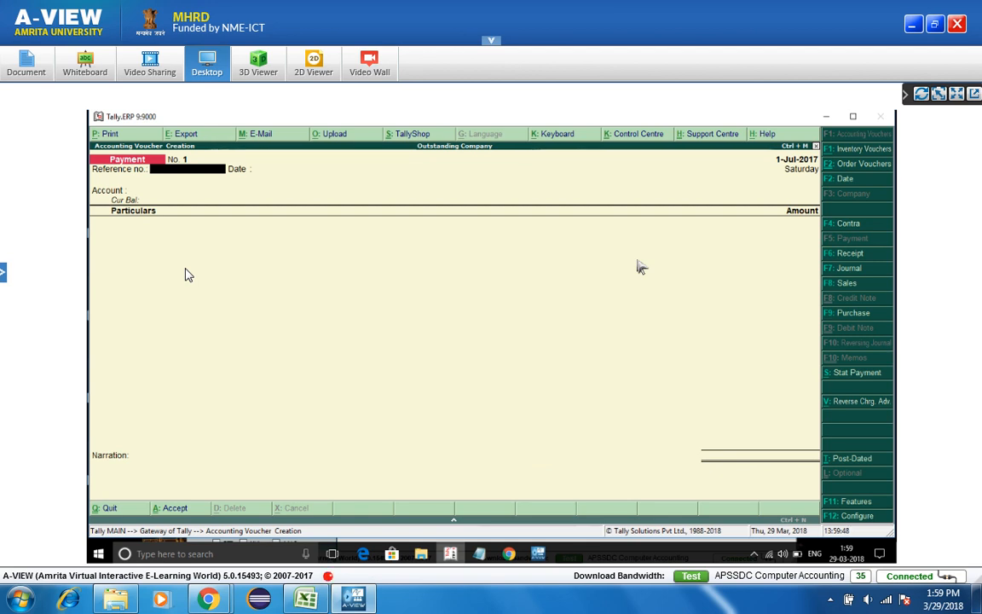
pyautogui.press('F9')
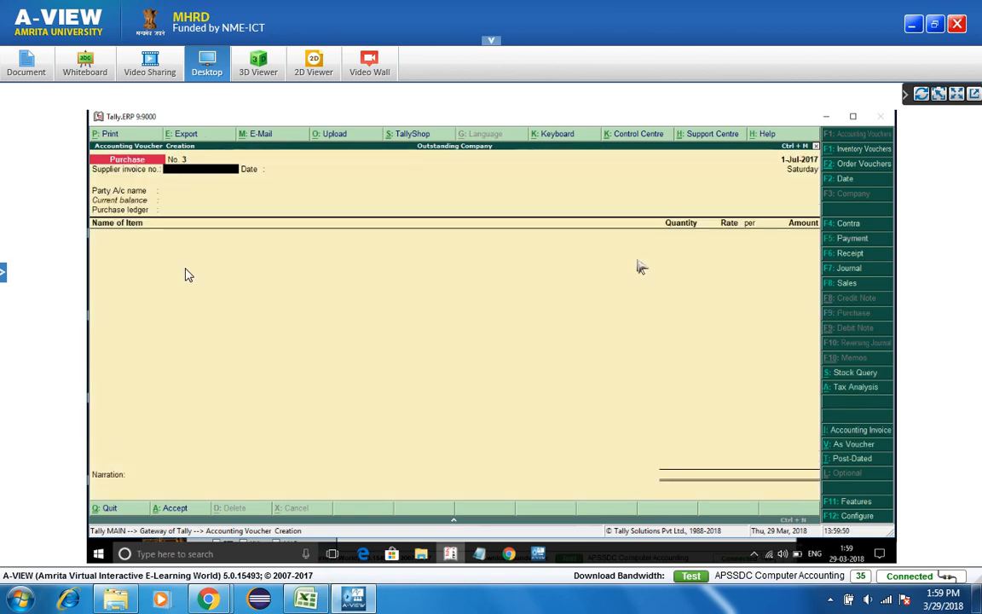
pyautogui.write('3')
pyautogui.press('Return')
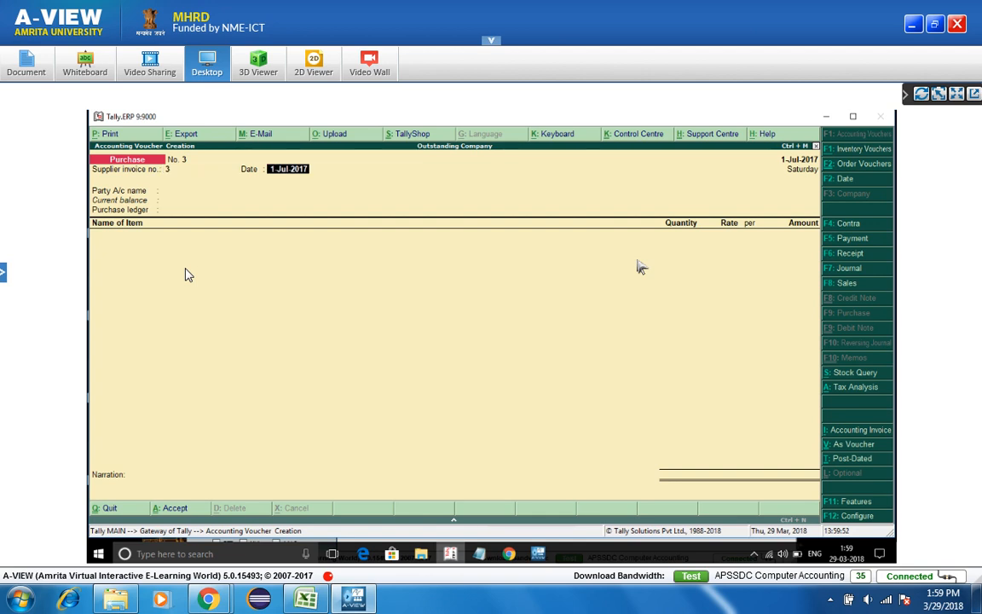
pyautogui.press('Return')
pyautogui.press('Down')
pyautogui.press('Down')
pyautogui.press('Down')
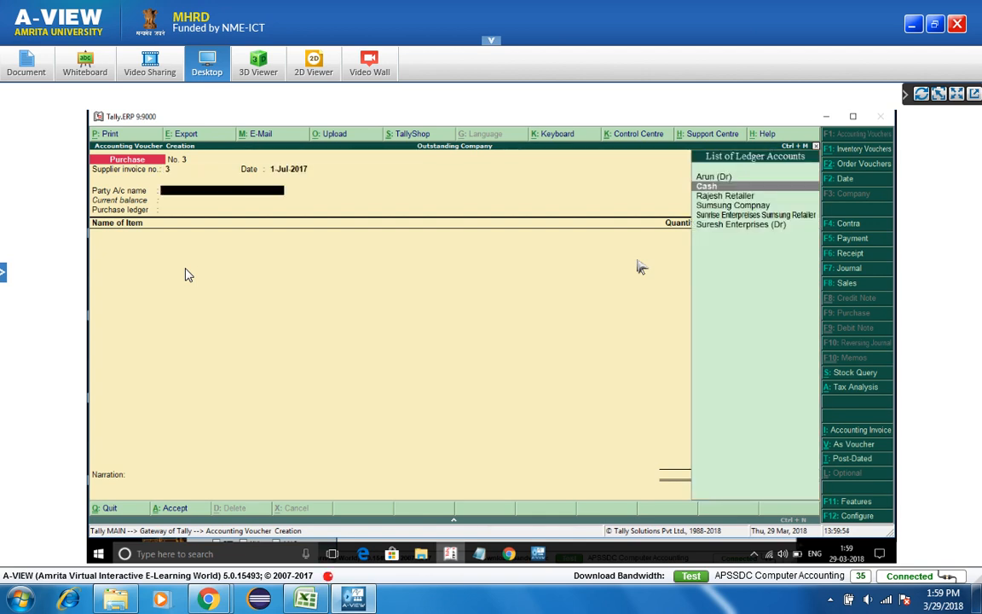
pyautogui.press('Return')
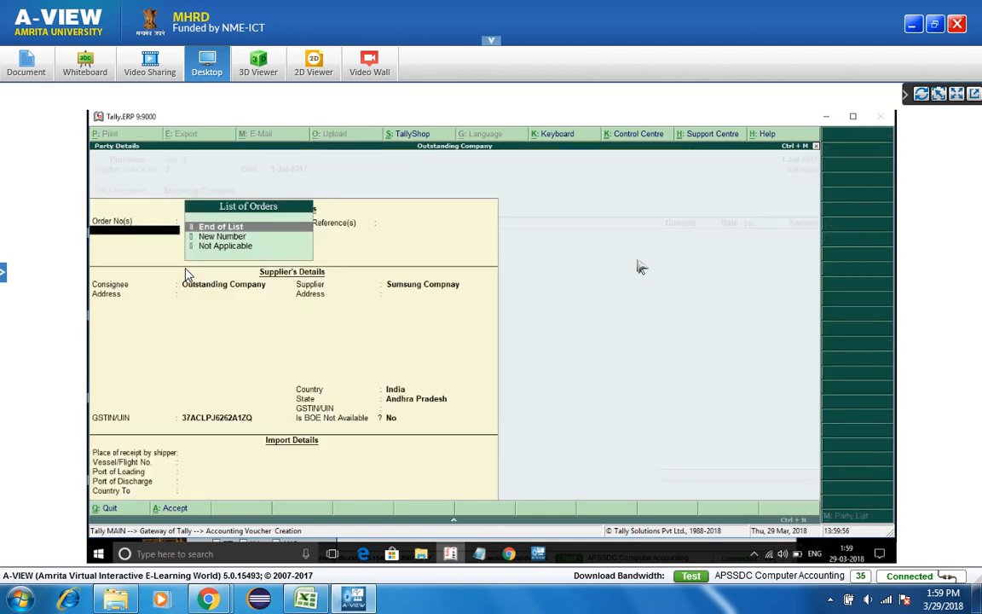
# - Step through Sumsung Compnay's Party Details fields and quit back to Purchase voucher No. 3
pyautogui.hotkey('ctrl', 'a')
pyautogui.press('BackSpace')
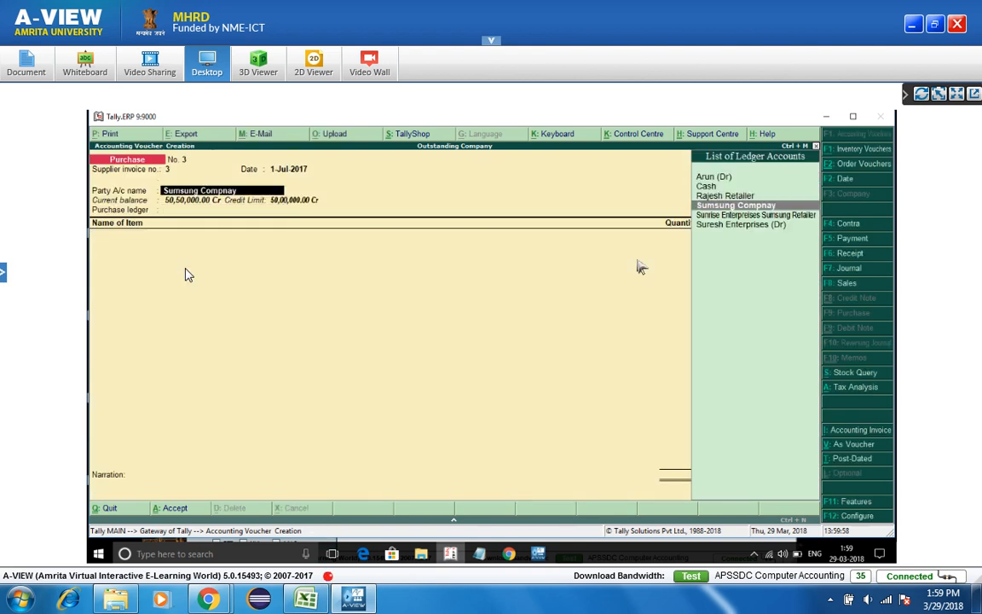
pyautogui.press('Return')
pyautogui.press('Return')
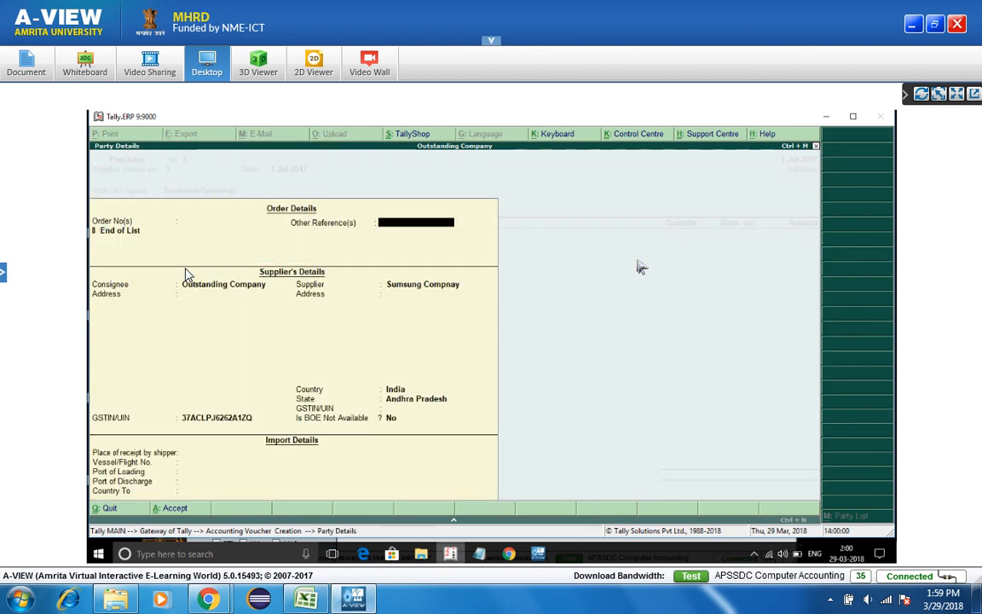
pyautogui.press('Return')
pyautogui.press('Return')
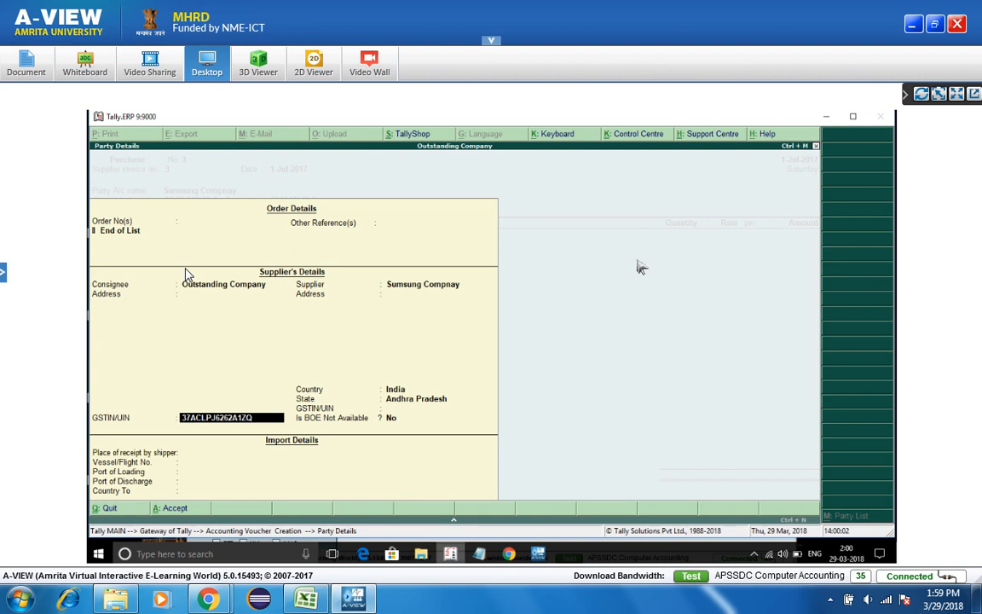
pyautogui.press('BackSpace')
pyautogui.press('Return')
pyautogui.press('Return')
pyautogui.press('Return')
pyautogui.press('Return')
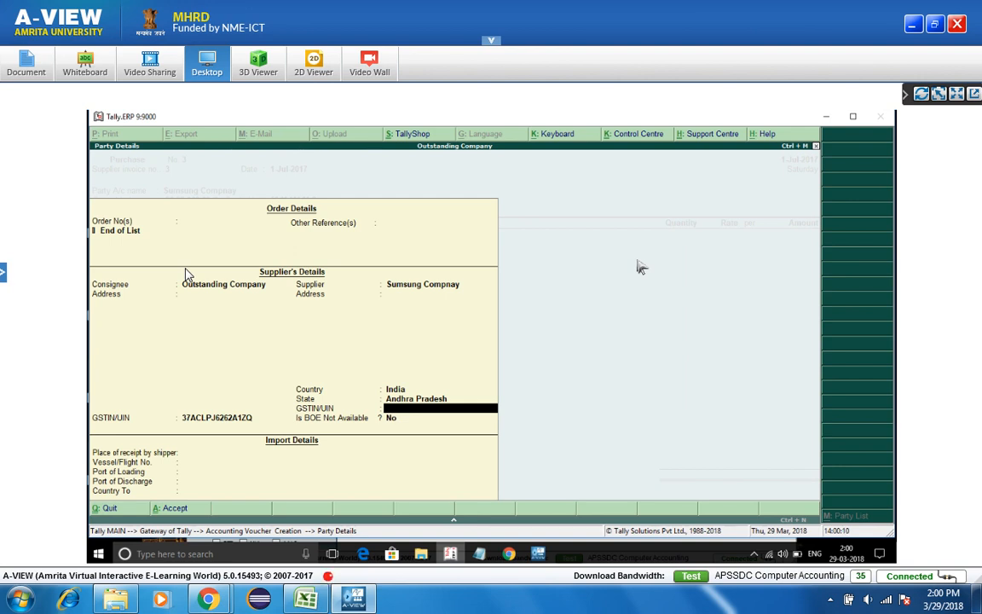
pyautogui.press('Up')
pyautogui.press('Up')
pyautogui.press('Up')
pyautogui.press('Up')
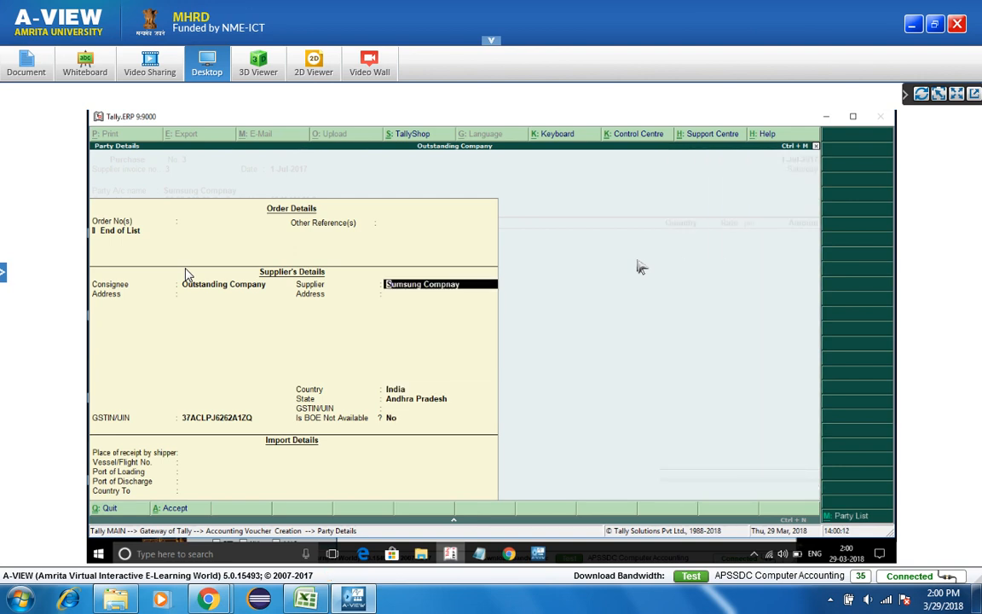
pyautogui.press('Escape')
pyautogui.press('Return')
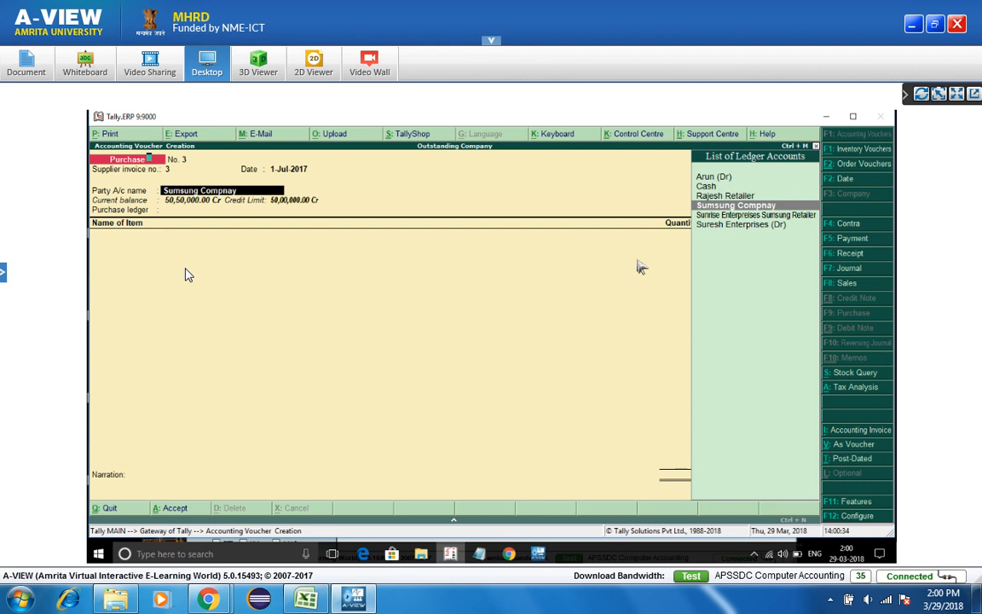
# - Alter the Sumsung Compnay ledger with GST details and a 36-prefixed GSTIN, rejected for invalid state code
pyautogui.hotkey('ctrl', 'Return')
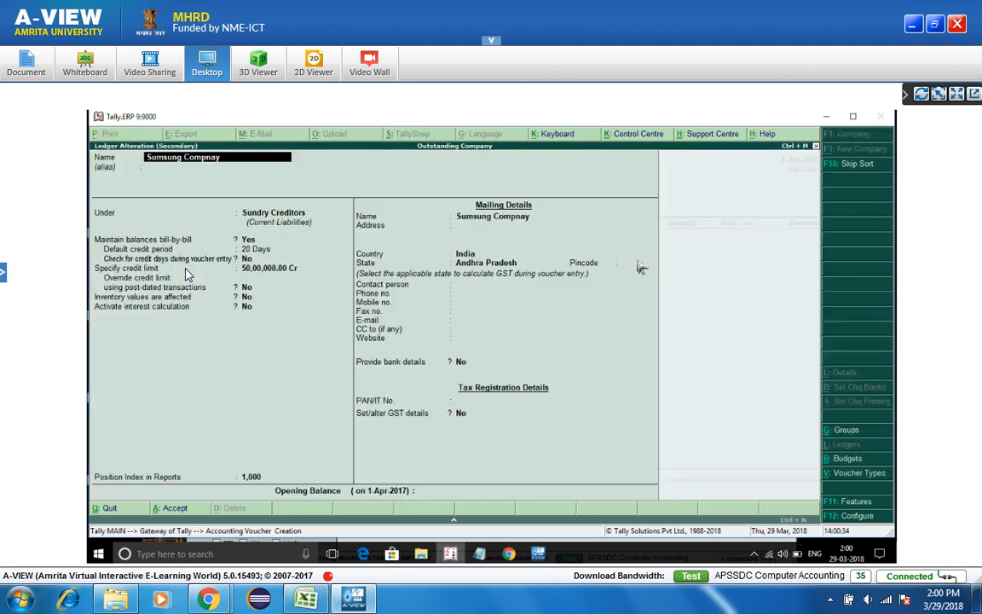
pyautogui.press('Return')
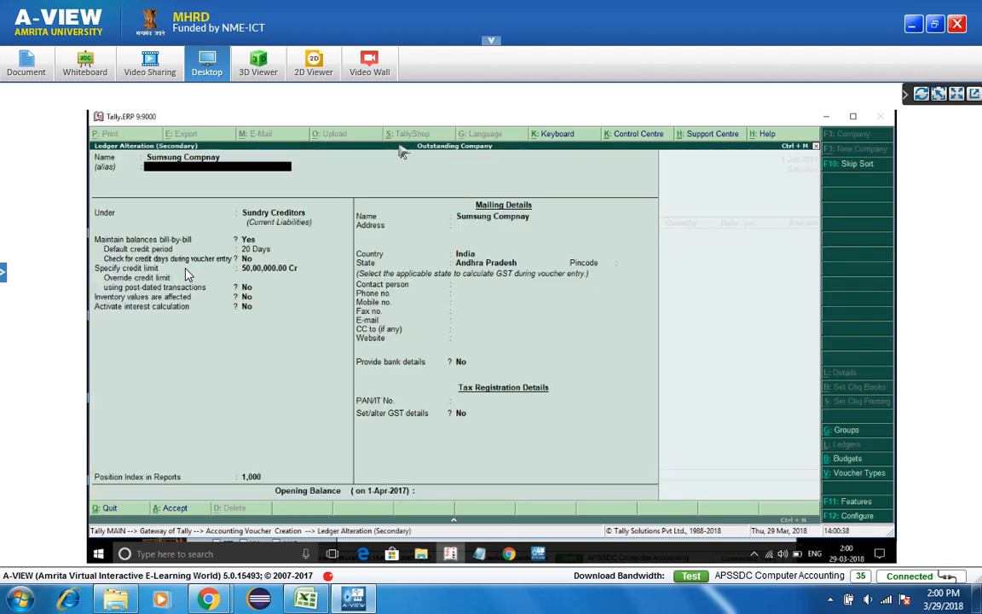
pyautogui.press('Return')
pyautogui.press('Return')
pyautogui.press('Return')
pyautogui.press('Return')
pyautogui.press('Return')
pyautogui.press('Return')
pyautogui.press('Return')
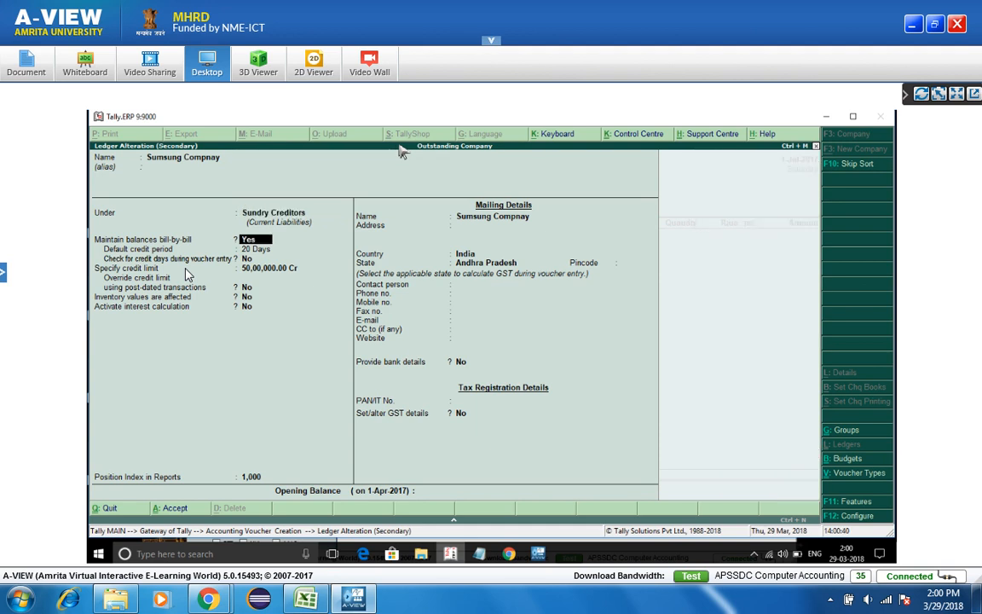
pyautogui.press('Return')
pyautogui.press('Return')
pyautogui.press('Return')
pyautogui.press('Return')
pyautogui.press('Return')
pyautogui.press('Return')
pyautogui.press('Return')
pyautogui.press('Return')
pyautogui.press('Return')
pyautogui.press('Return')
pyautogui.press('Return')
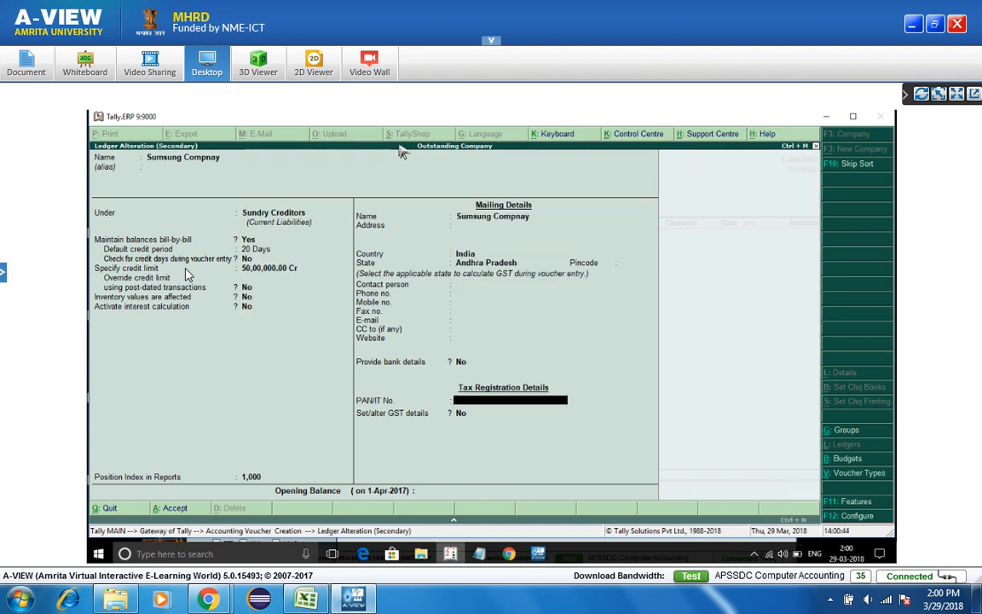
pyautogui.press('Return')
pyautogui.write('y')
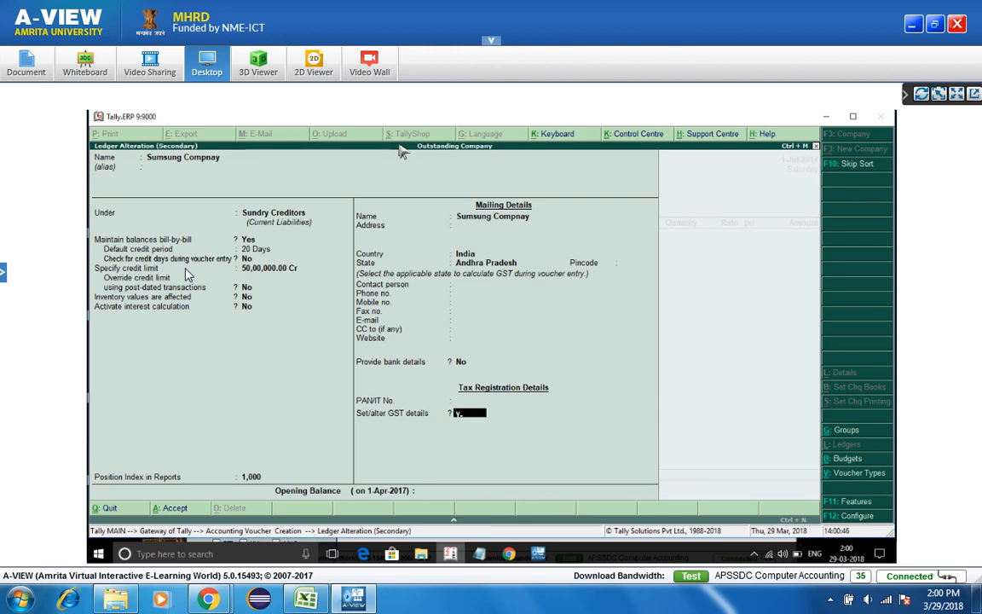
pyautogui.press('Return')
pyautogui.press('Return')
pyautogui.press('Return')
pyautogui.press('Return')
pyautogui.press('Return')
pyautogui.press('Return')
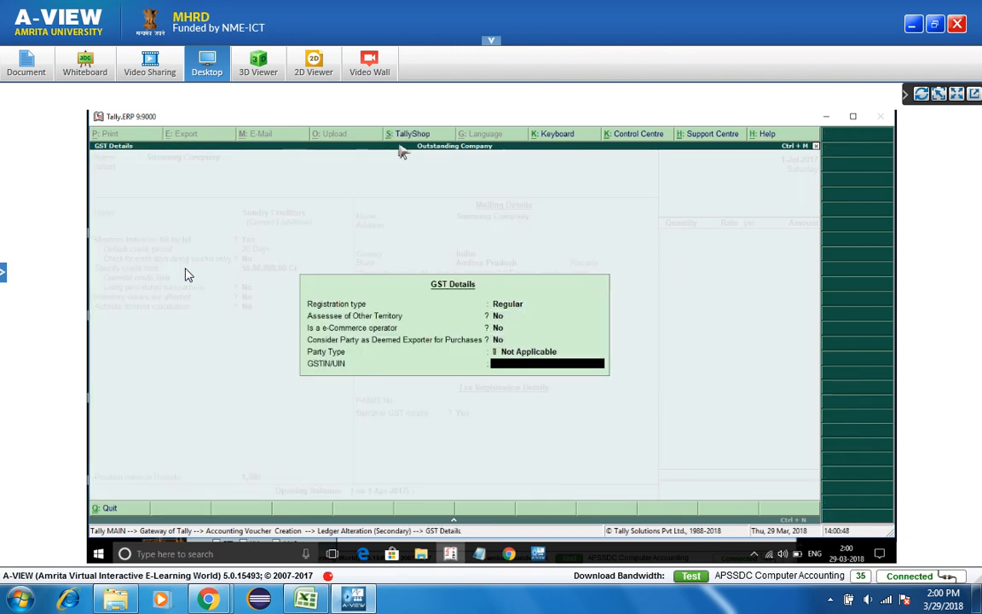
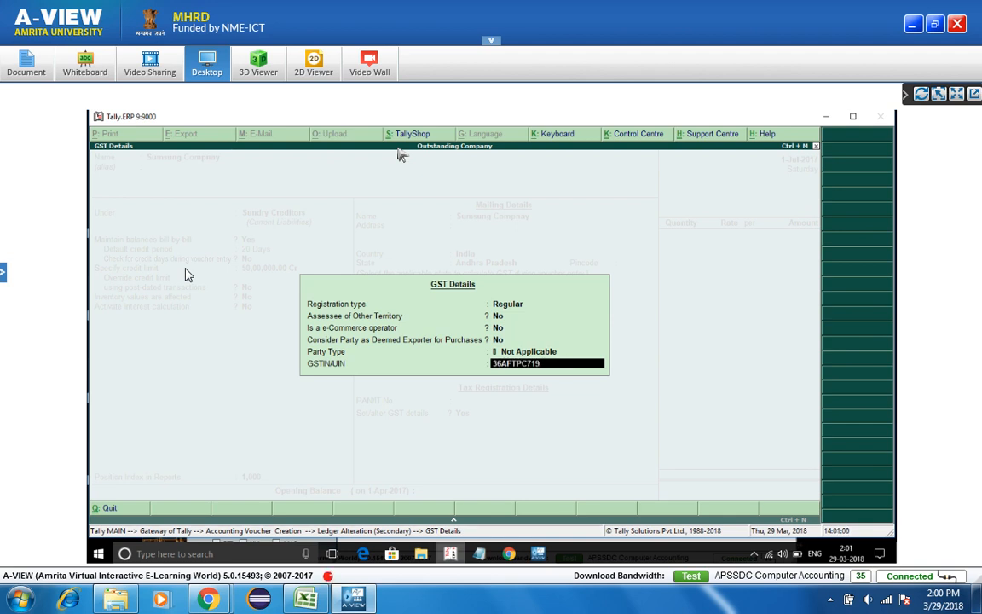
pyautogui.press('Return')
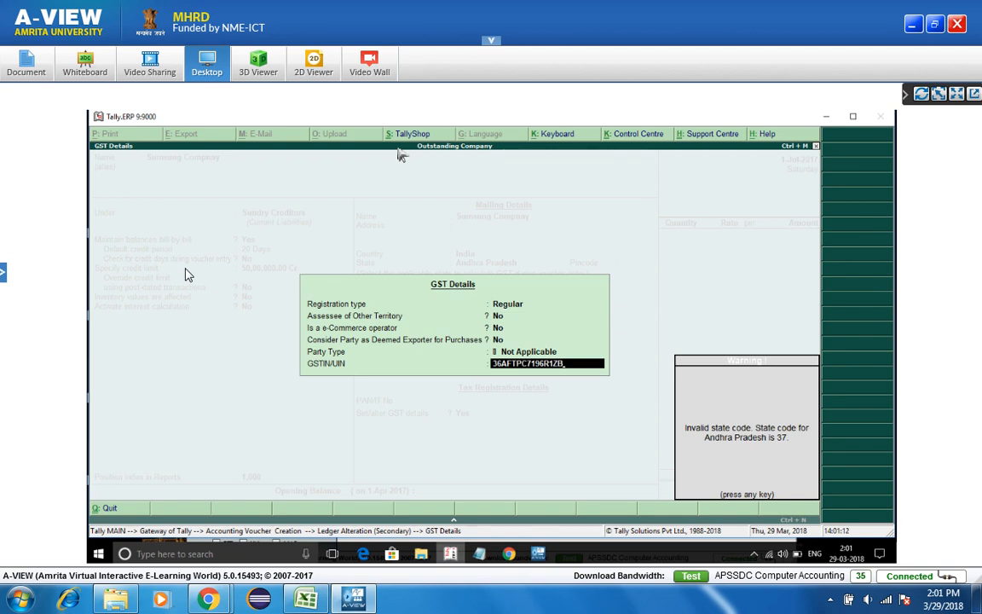
pyautogui.press('Escape')
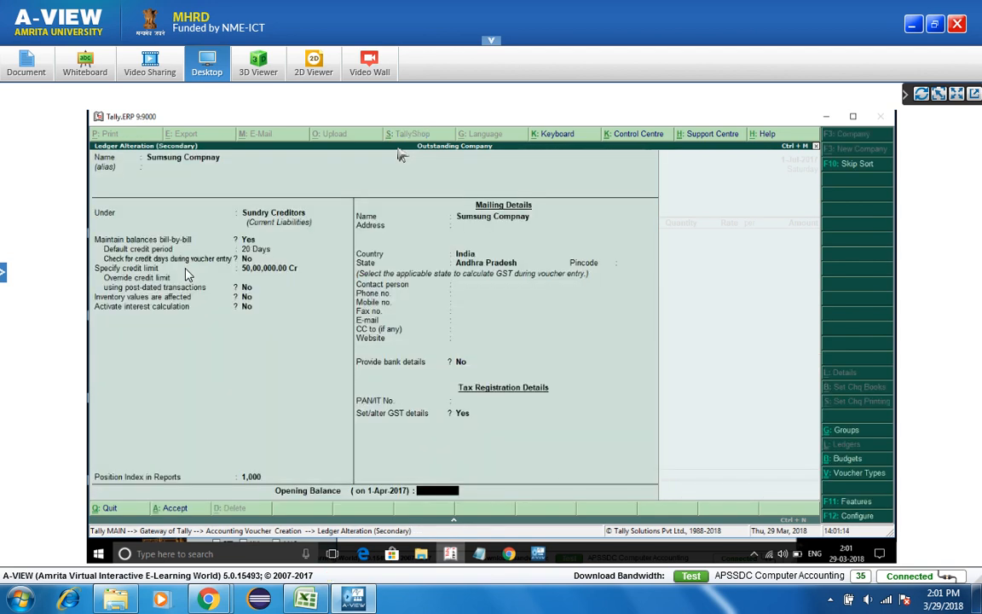
# - Re-enable GST details and enter a GSTIN starting with Andhra Pradesh state code 37
pyautogui.press('BackSpace')
pyautogui.write('y')
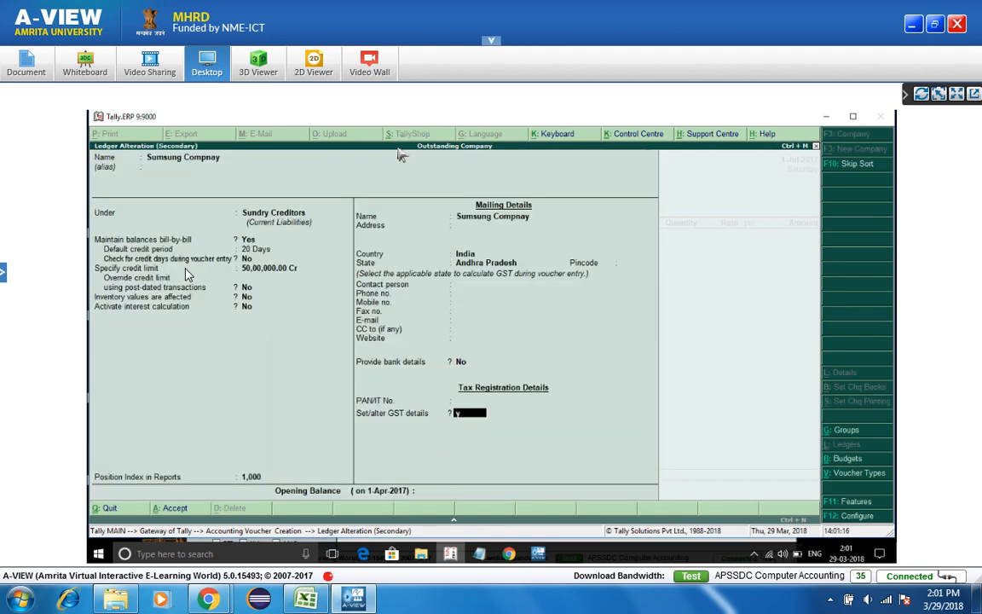
pyautogui.press('Return')
pyautogui.press('Return')
pyautogui.press('Return')
pyautogui.press('Return')
pyautogui.press('Return')
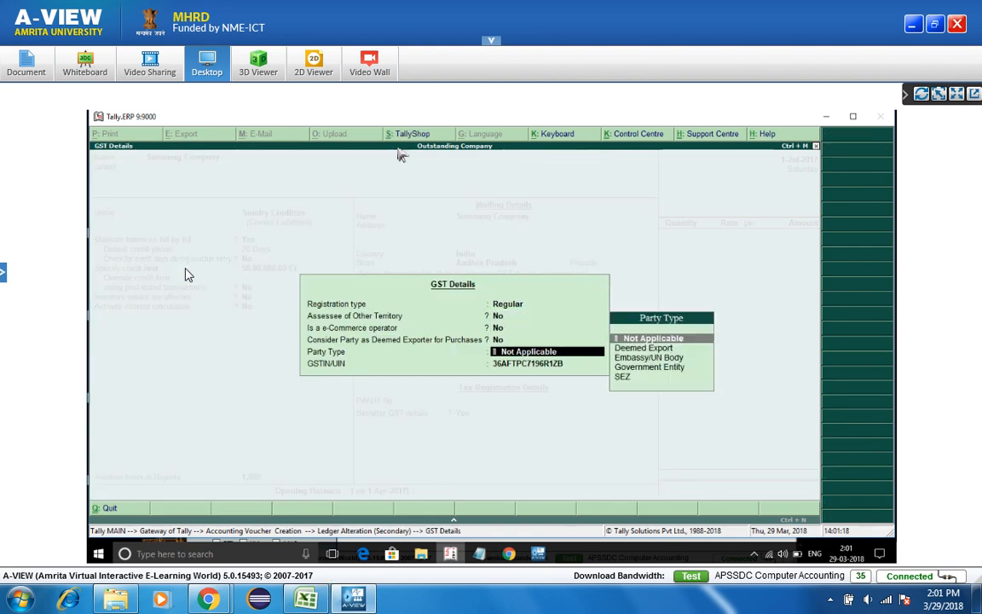
pyautogui.press('Return')
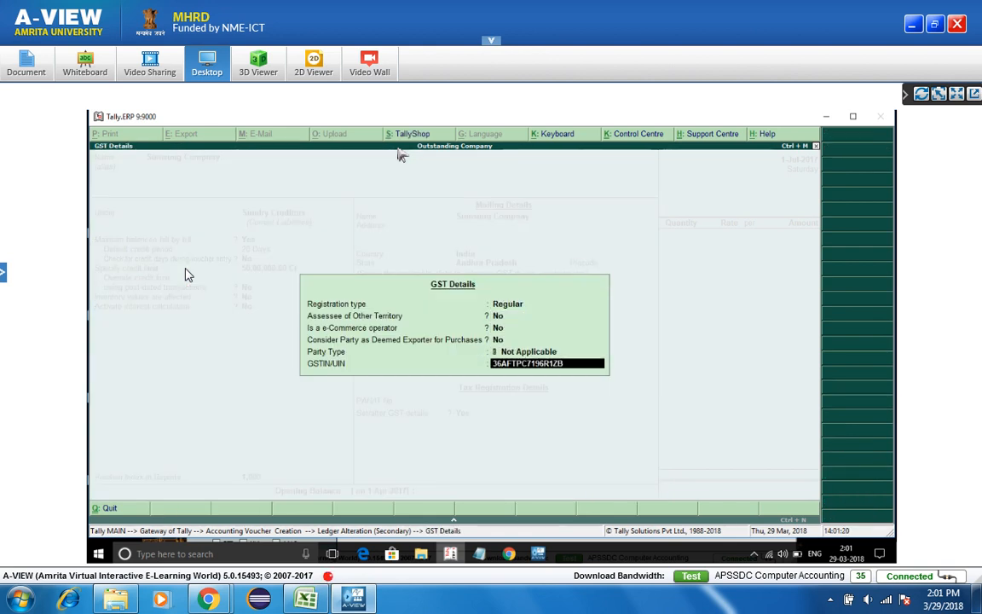
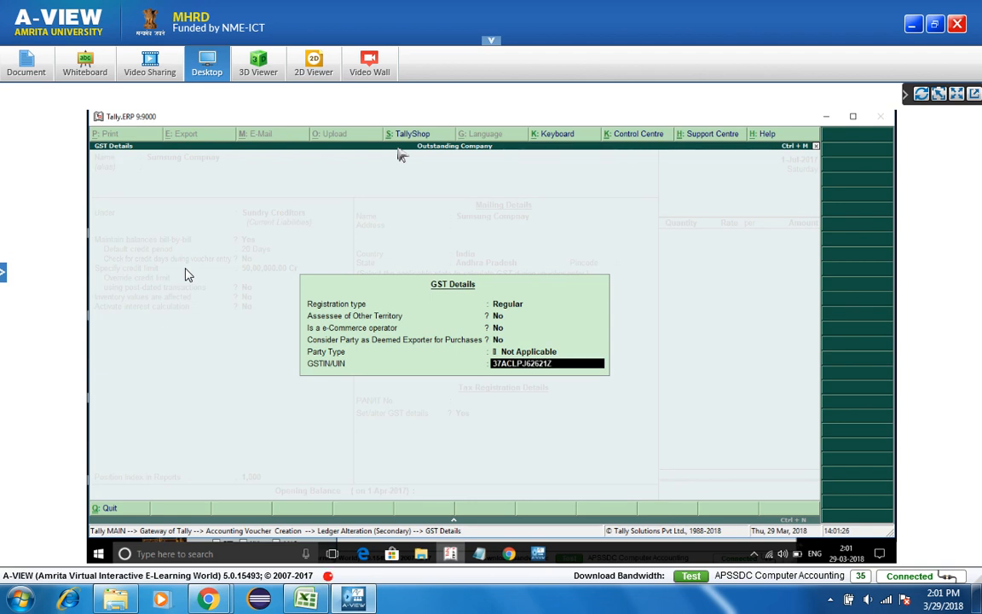
pyautogui.press('Return')
# - Save the Sumsung Compnay ledger alteration and return to the Supplier field in Party Details
pyautogui.press('y')
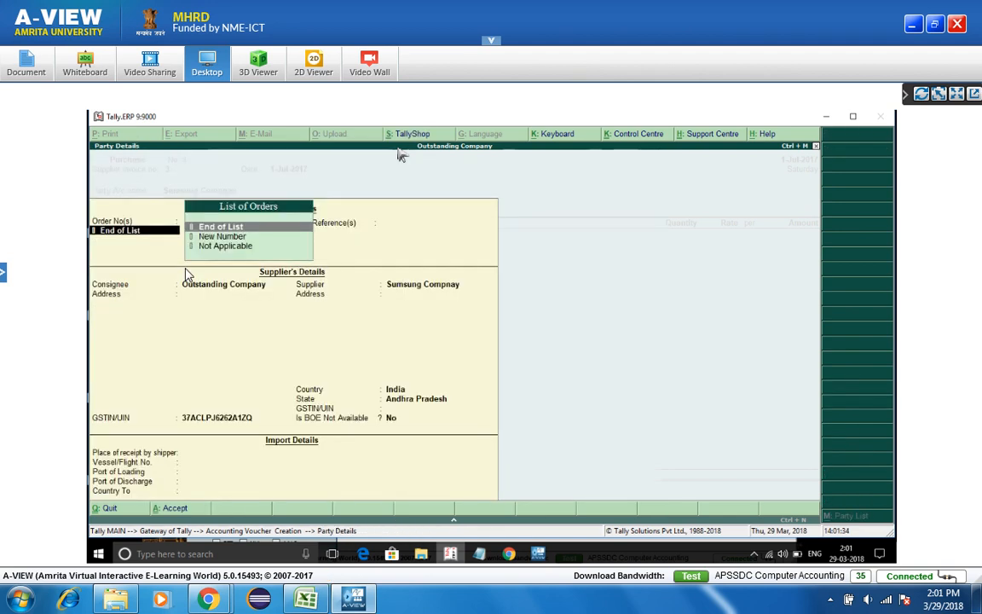
pyautogui.press('Return')
pyautogui.press('Return')
pyautogui.press('Return')
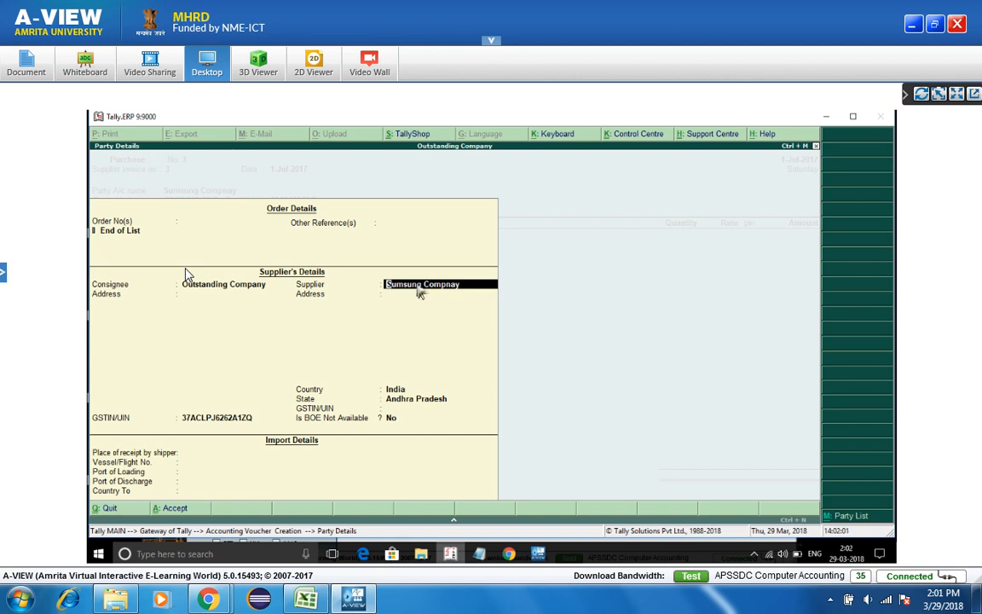
pyautogui.click(862, 523)
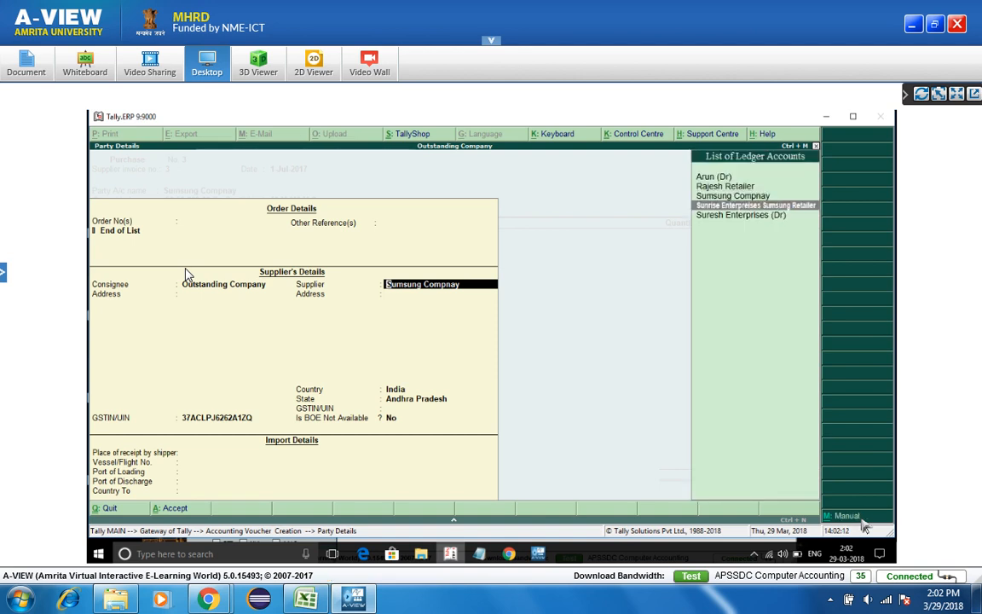
pyautogui.press('Return')
pyautogui.press('BackSpace')
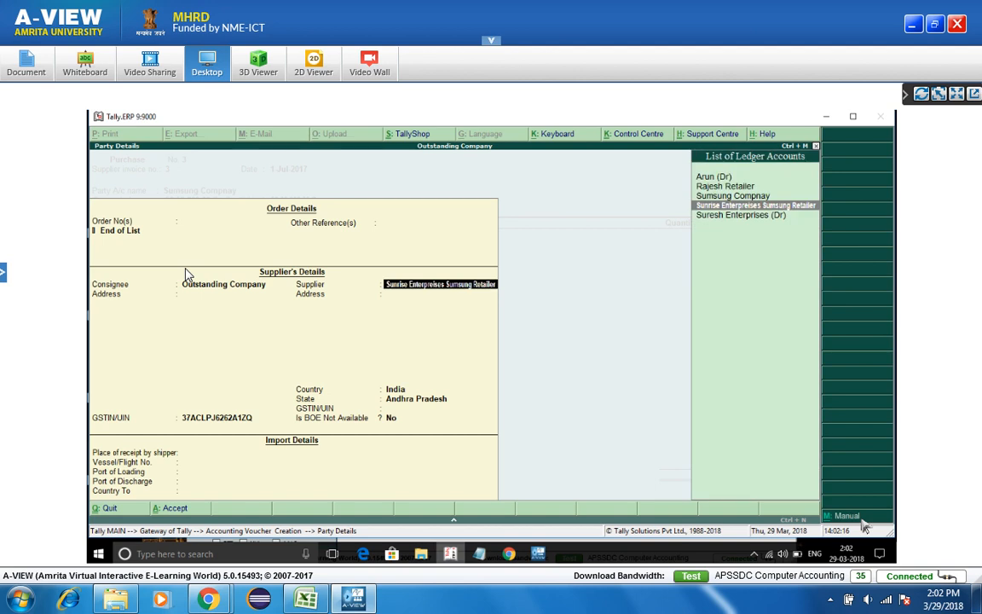
pyautogui.press('Up')
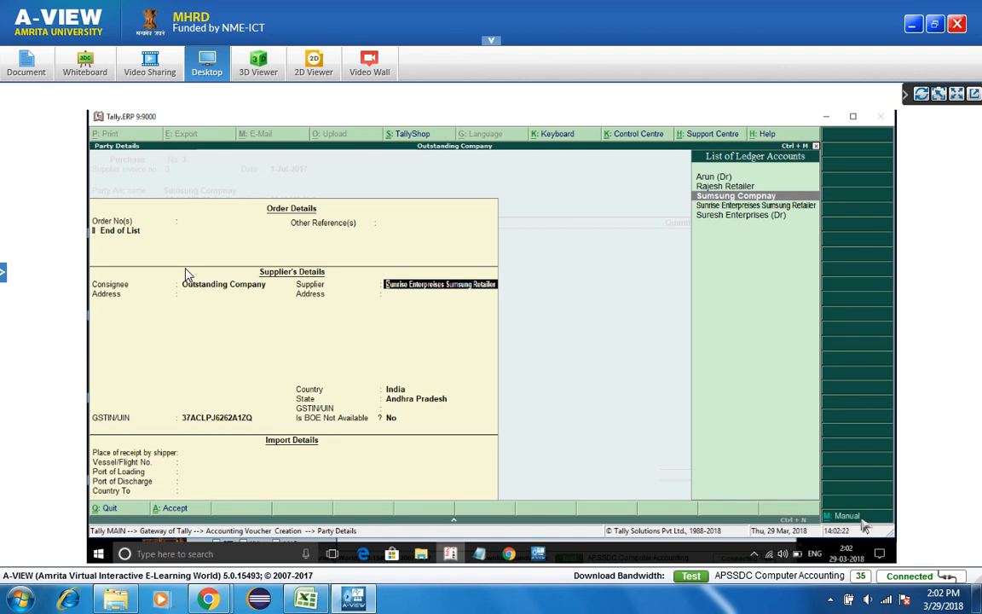
pyautogui.press('End')
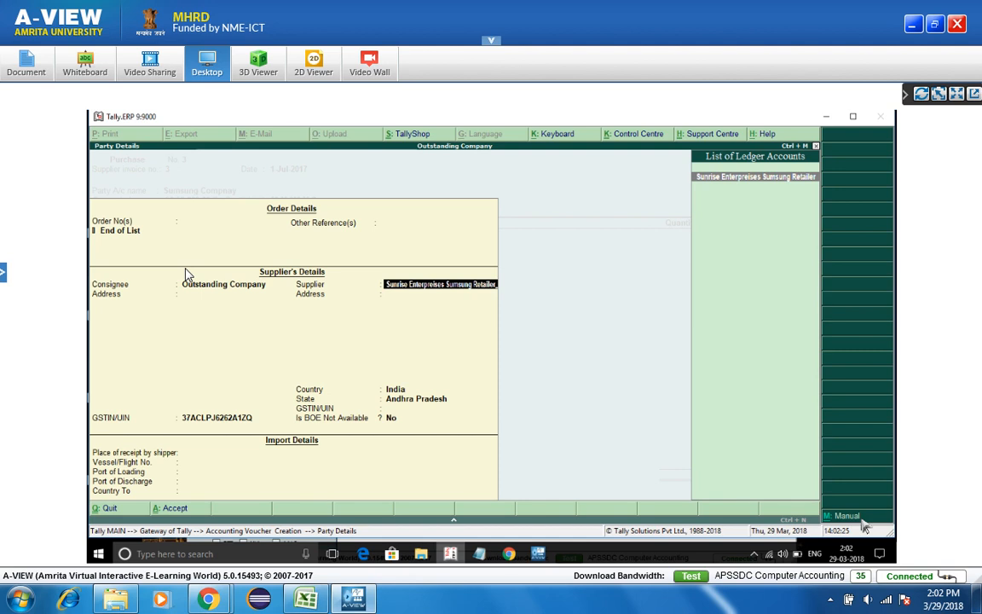
# - Set Sumsung Compnay as supplier and accept Party Details showing its GSTIN
pyautogui.click(863, 521)
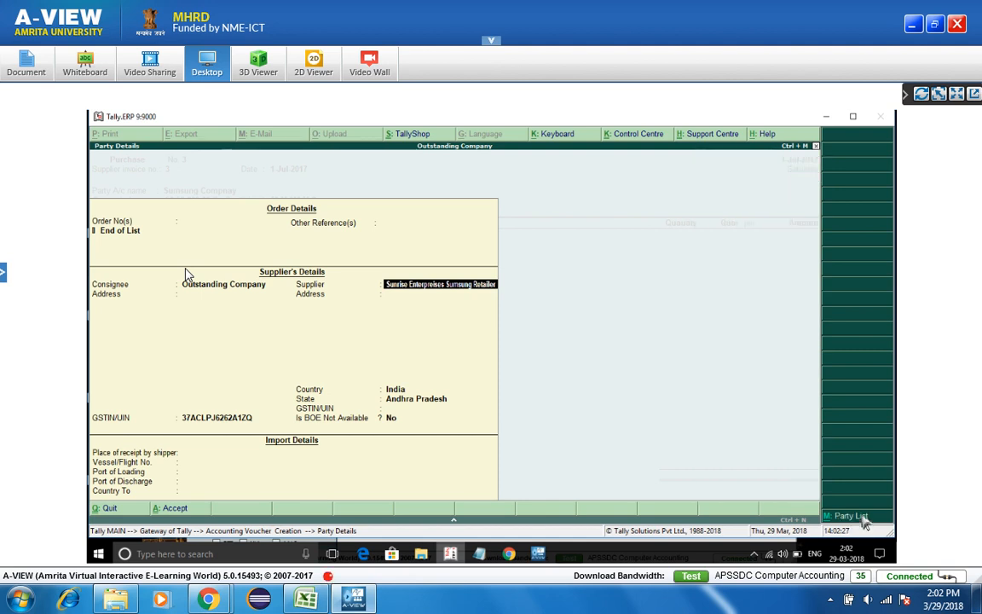
pyautogui.click(863, 522)
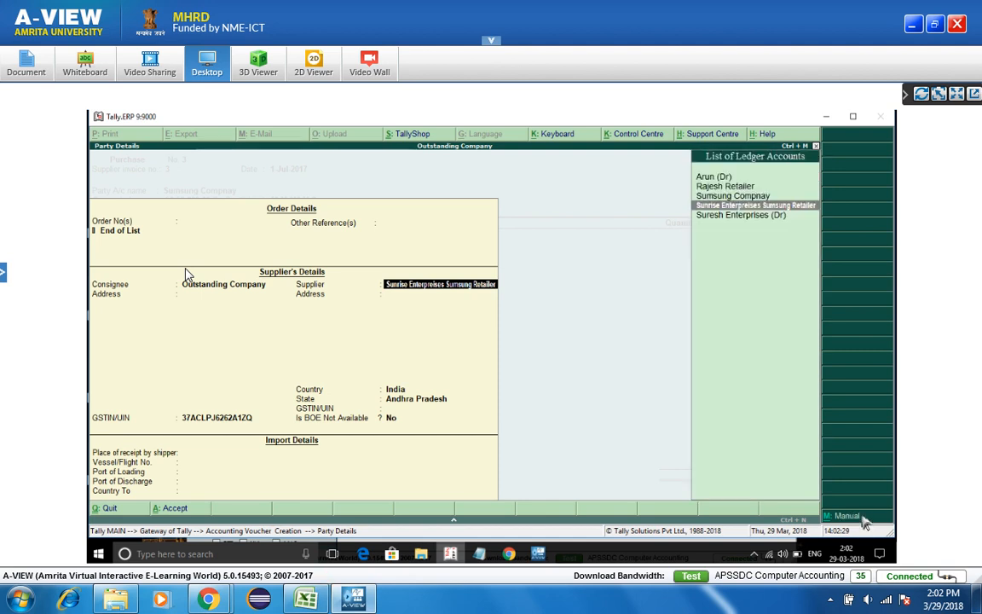
pyautogui.press('Up')
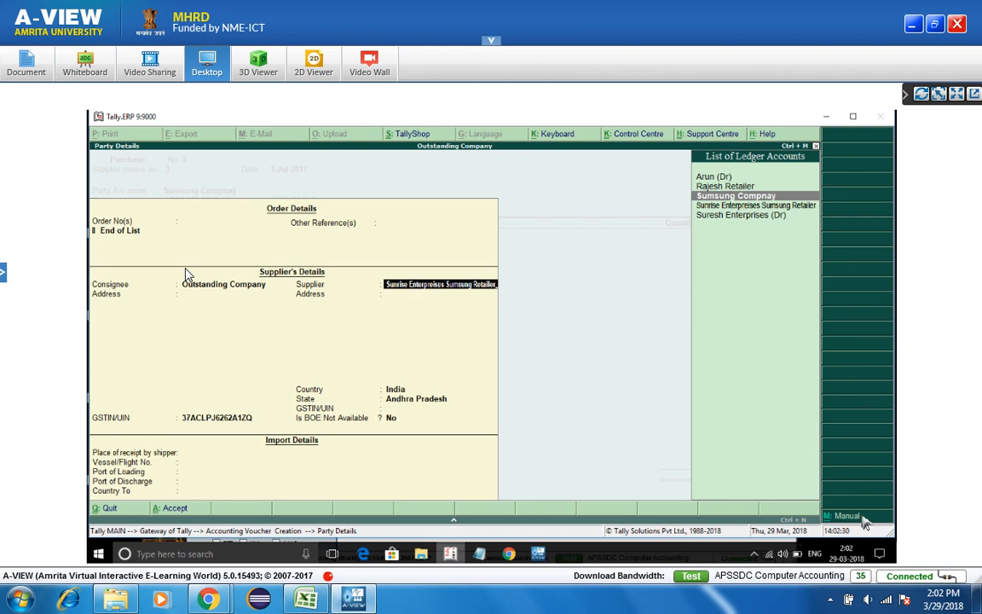
pyautogui.press('Return')
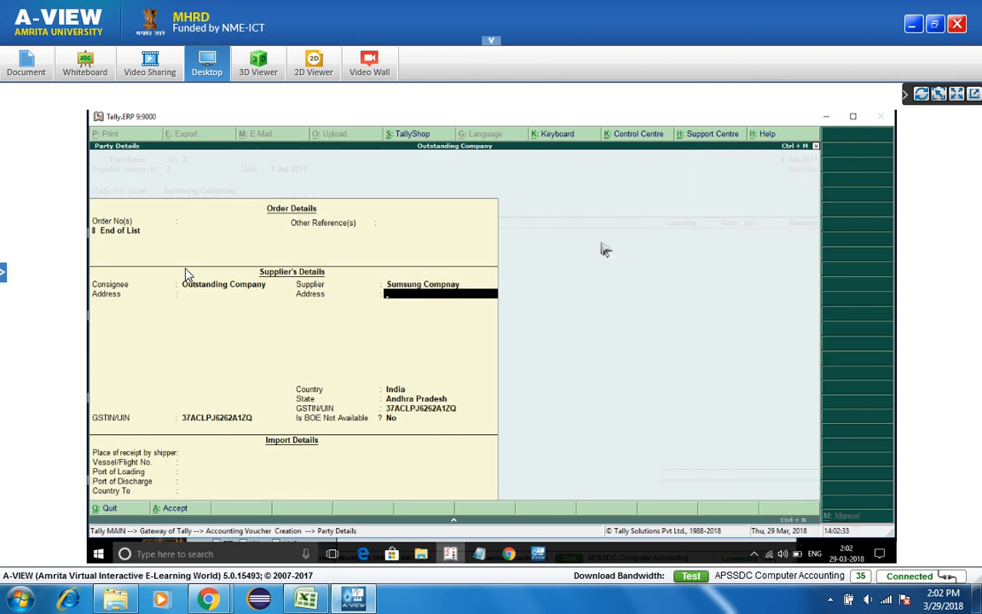
pyautogui.click(436, 411)
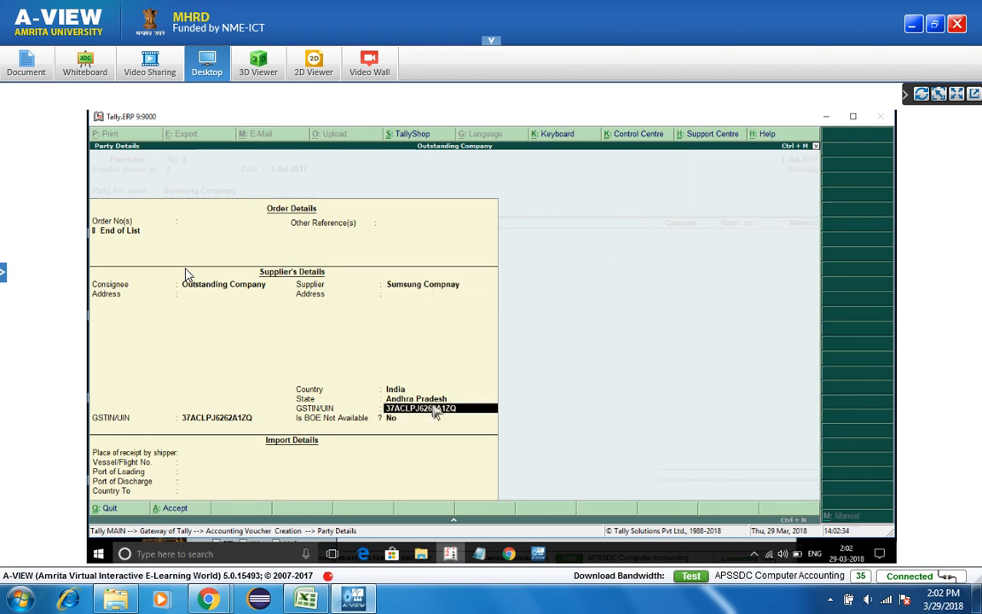
pyautogui.press('Return')
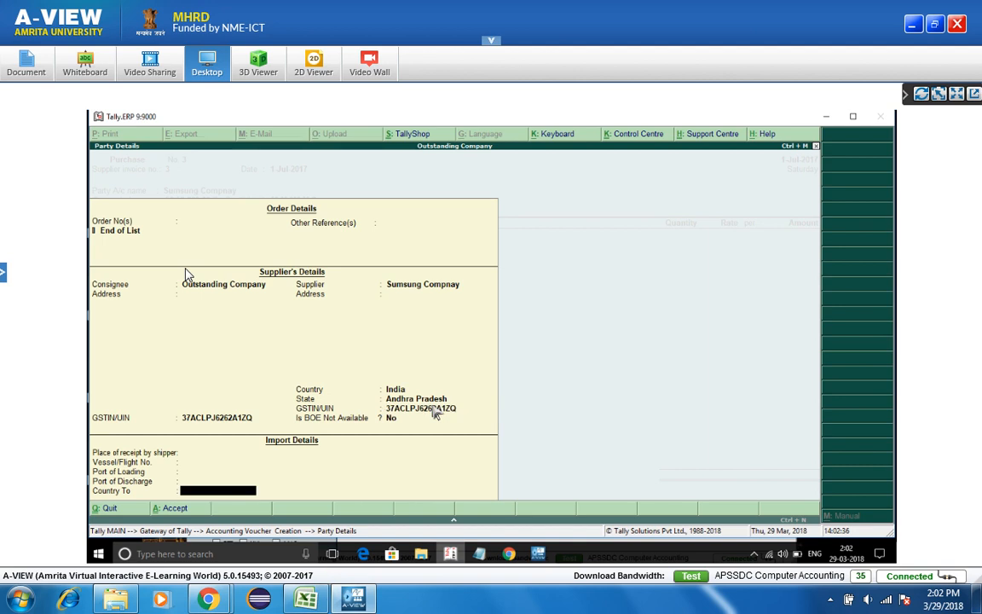
pyautogui.press('Return')
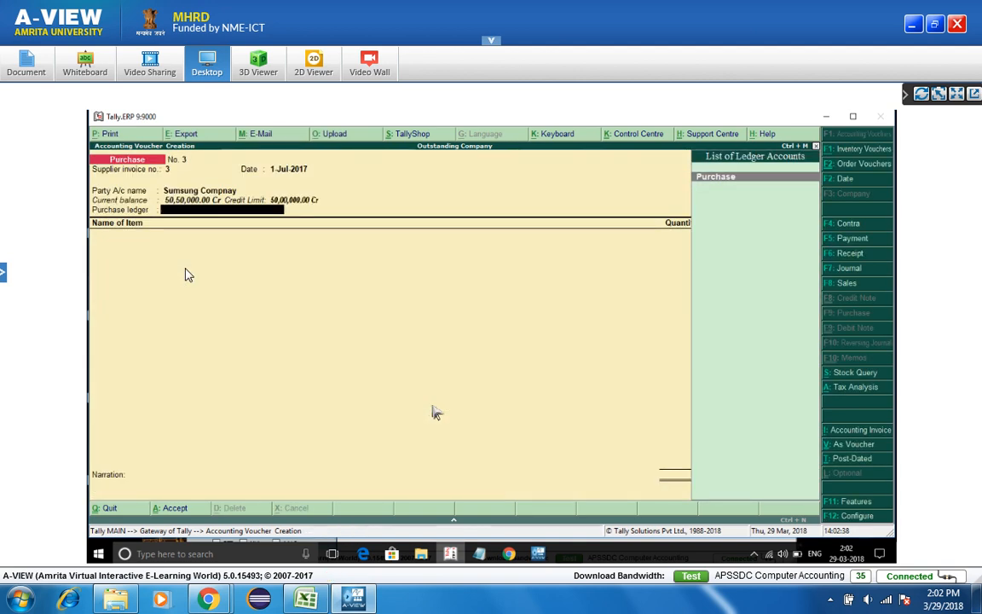
# - Add Samsung Ref 350 Litres to the purchase: 50 pcs at 25,000.00, totalling 12,50,000.00
pyautogui.press('Return')
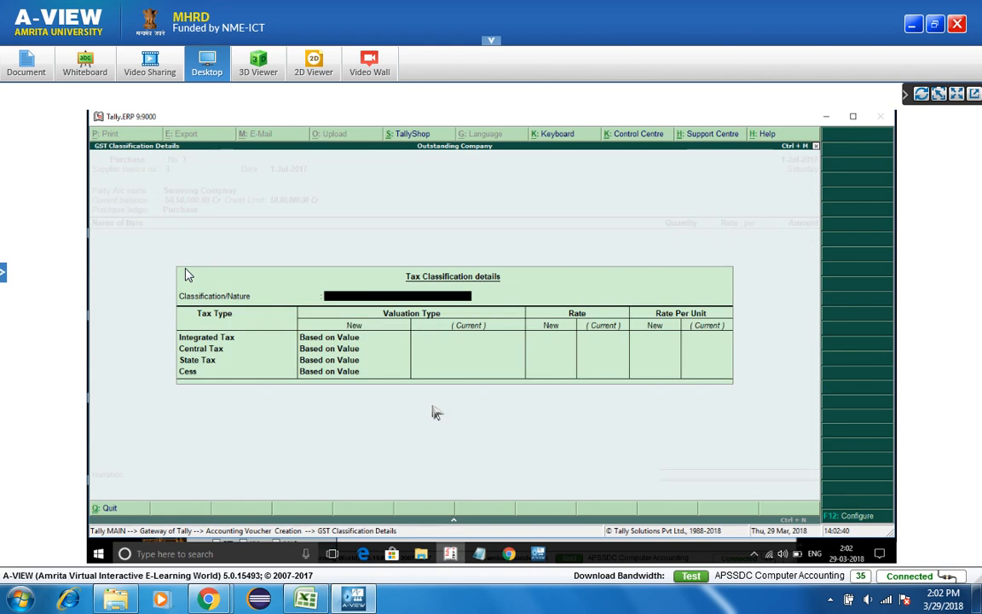
pyautogui.press('Return')
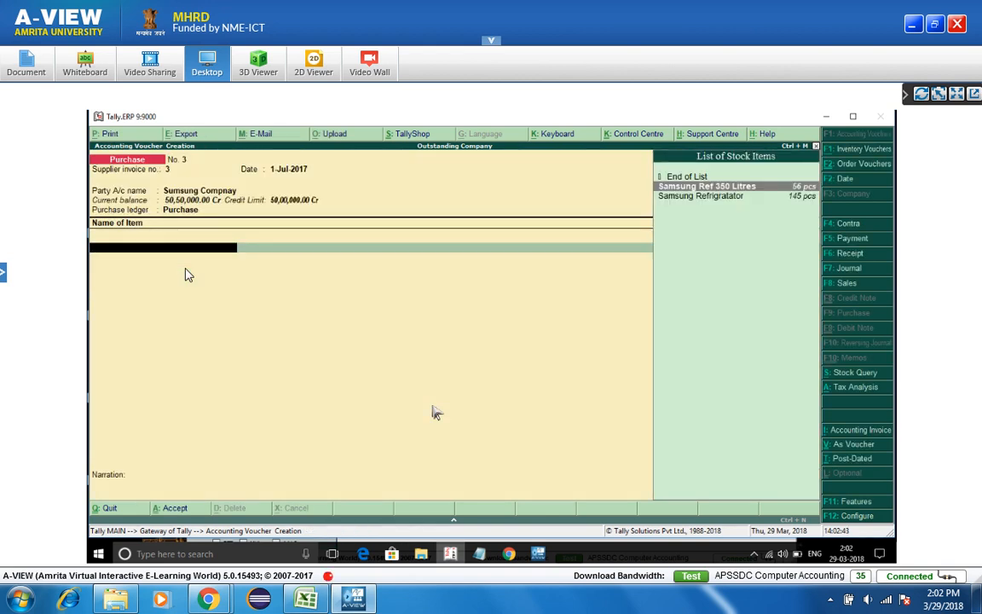
pyautogui.press('Return')
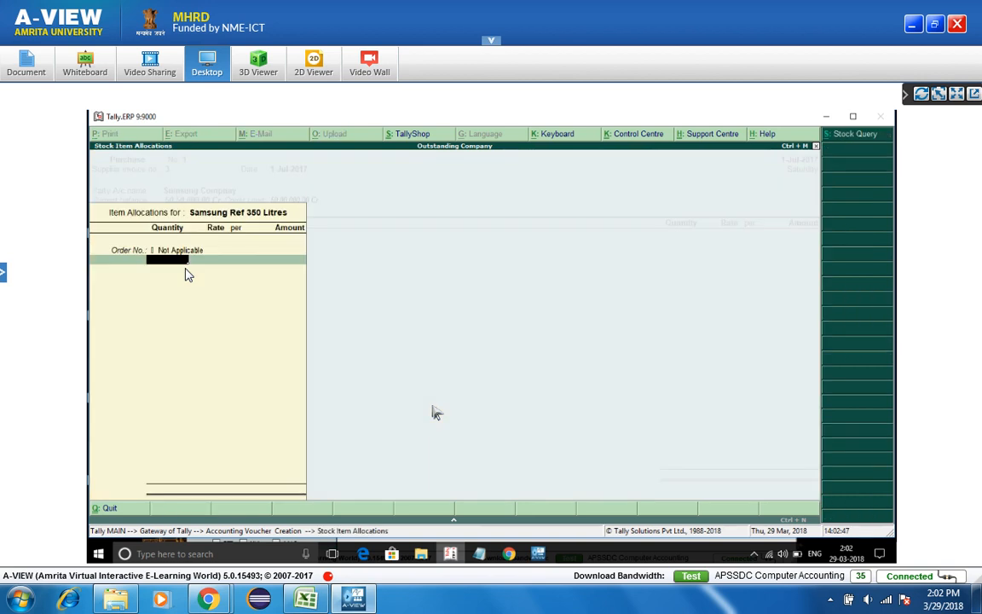
pyautogui.write('1')
pyautogui.press('BackSpace')
pyautogui.write('50')
pyautogui.press('Return')
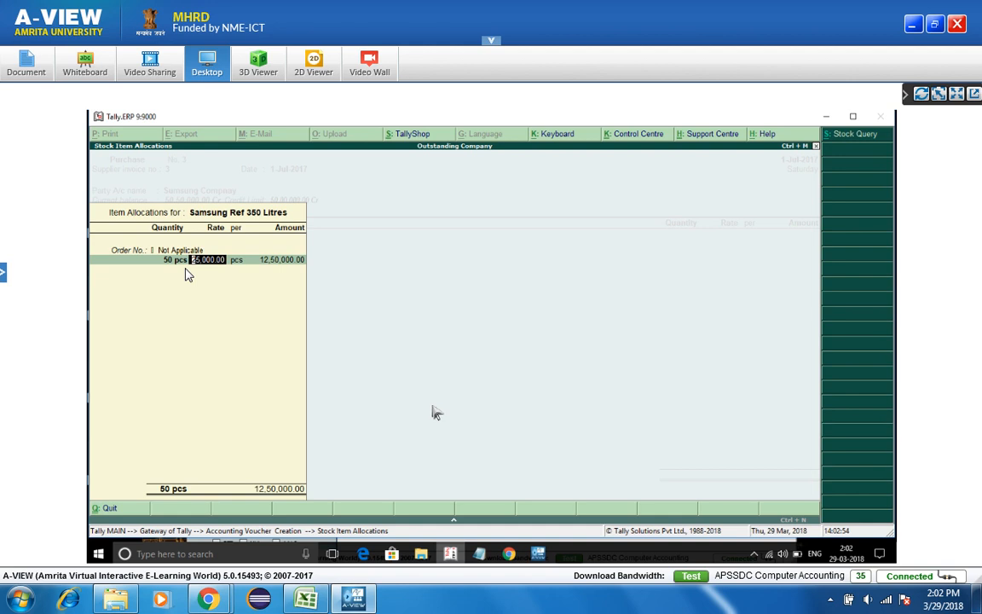
pyautogui.press('Return')
pyautogui.press('Return')
pyautogui.press('Return')
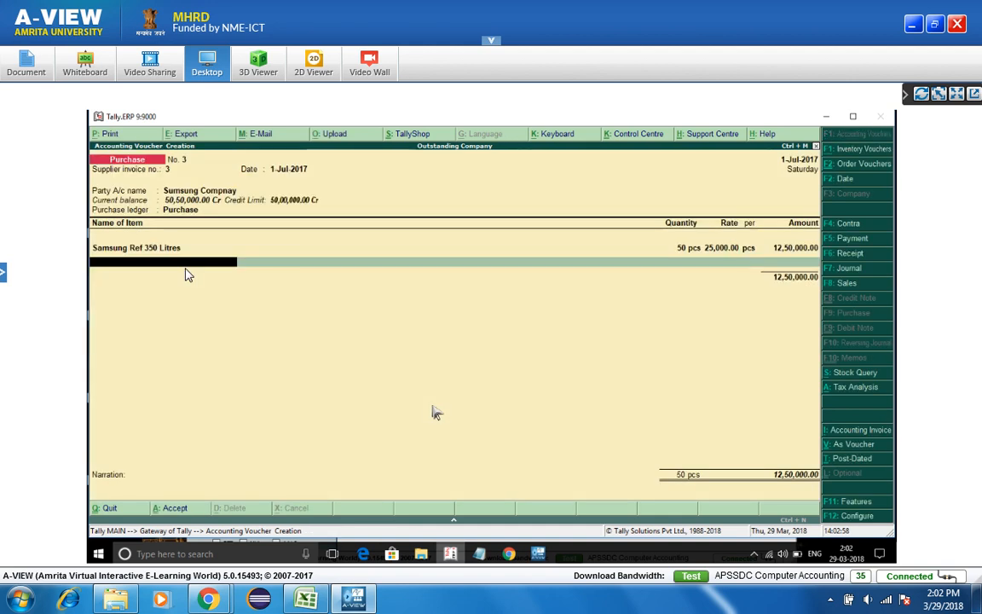
pyautogui.write('Cgst')
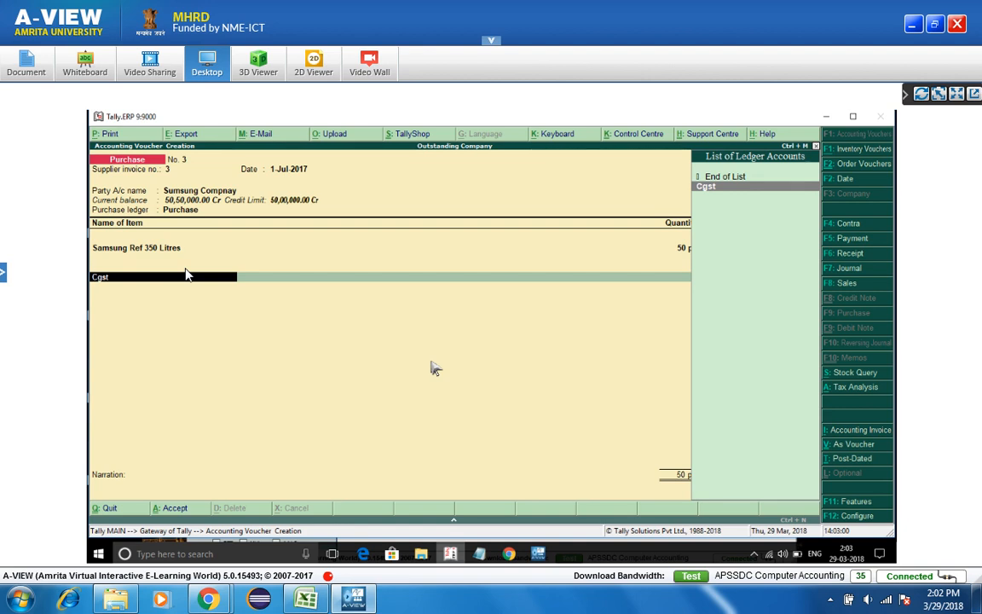
# - Add the Cgst ledger line to the voucher and view its Tax Analysis totalling 1,50,000.00
pyautogui.press('Return')
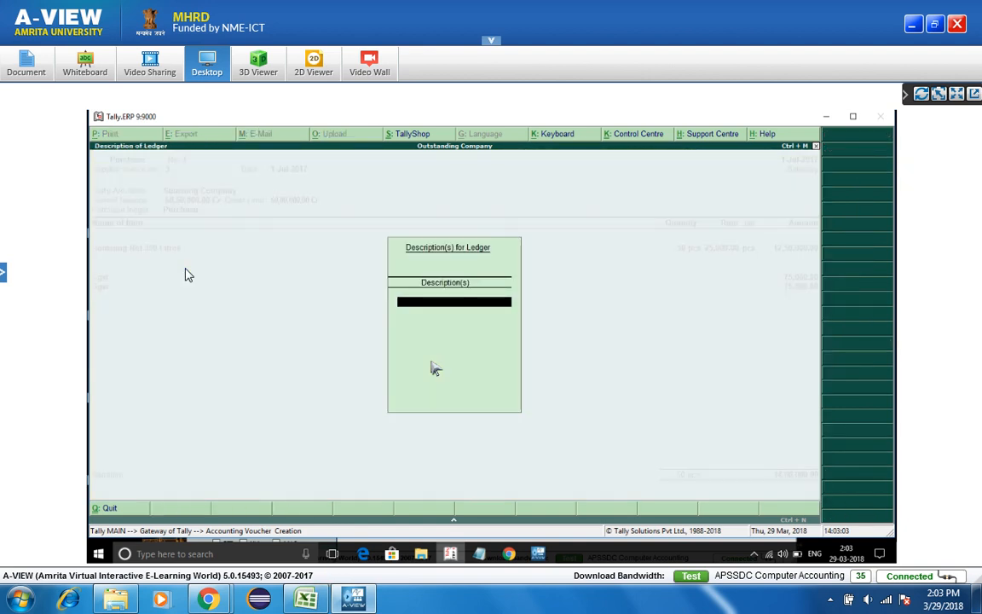
pyautogui.press('Return')
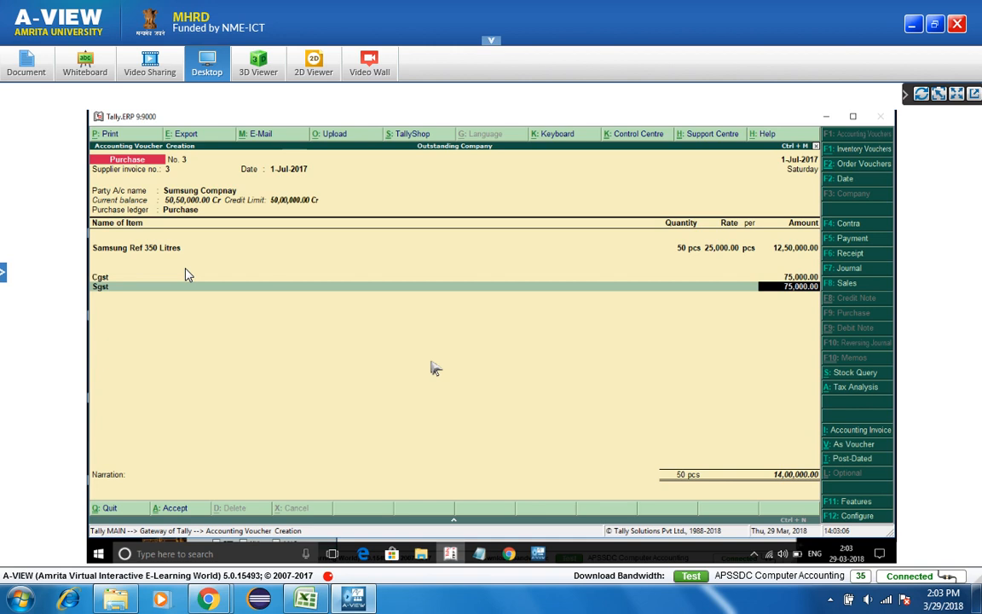
pyautogui.press('Up')
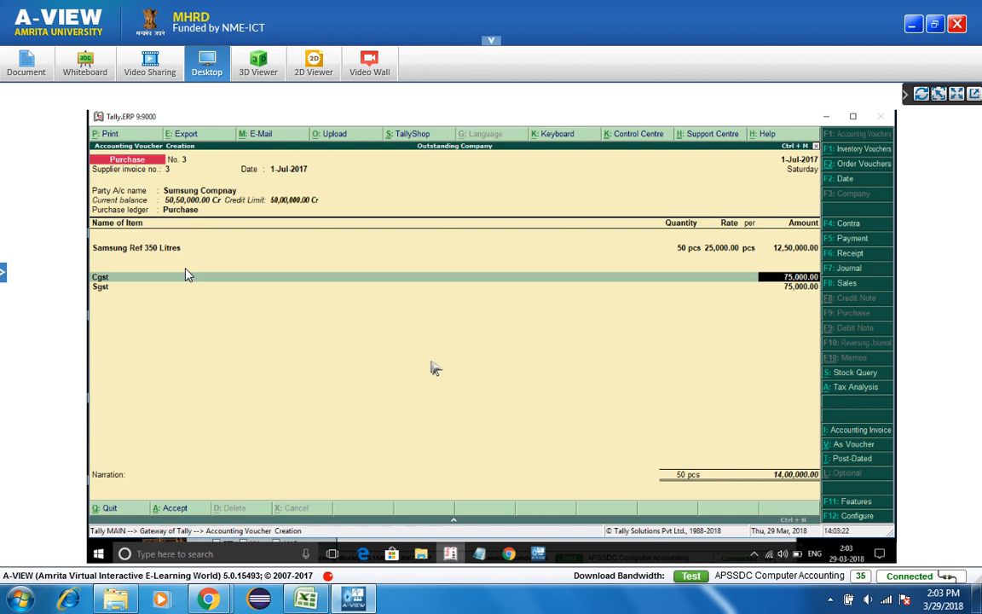
pyautogui.press('Return')
pyautogui.press('Escape')
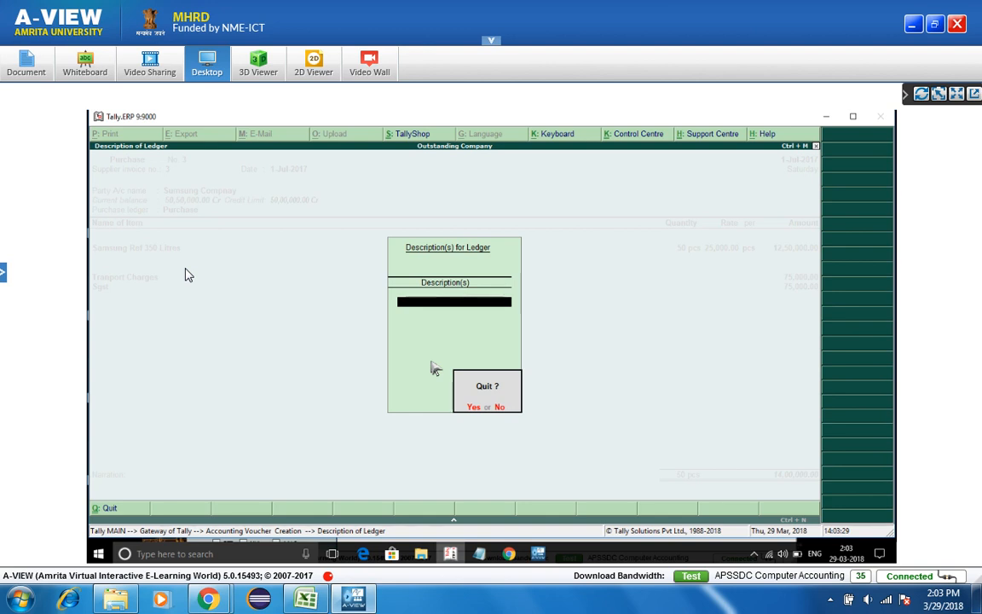
pyautogui.press('Return')
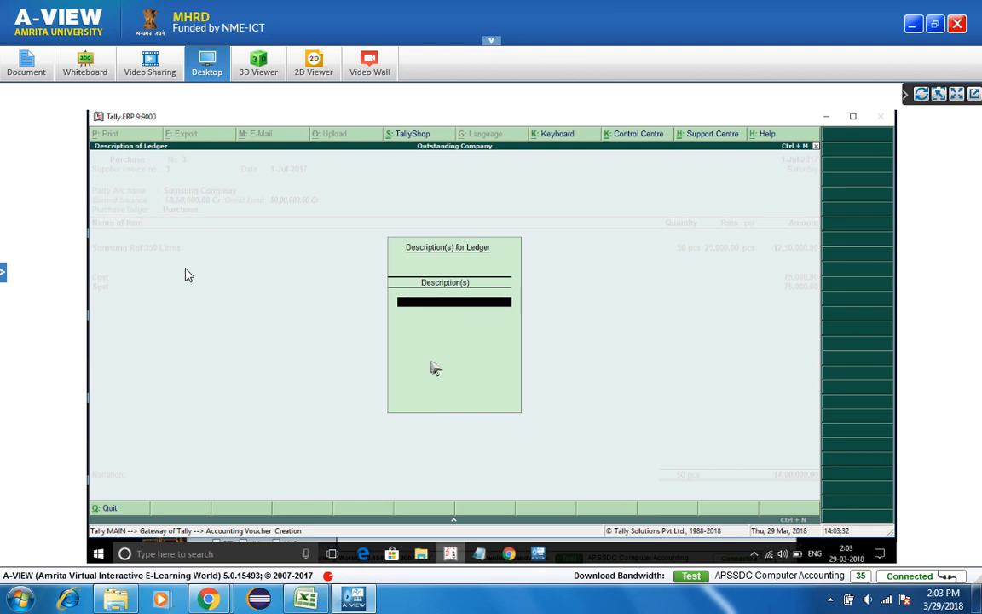
pyautogui.press('Return')
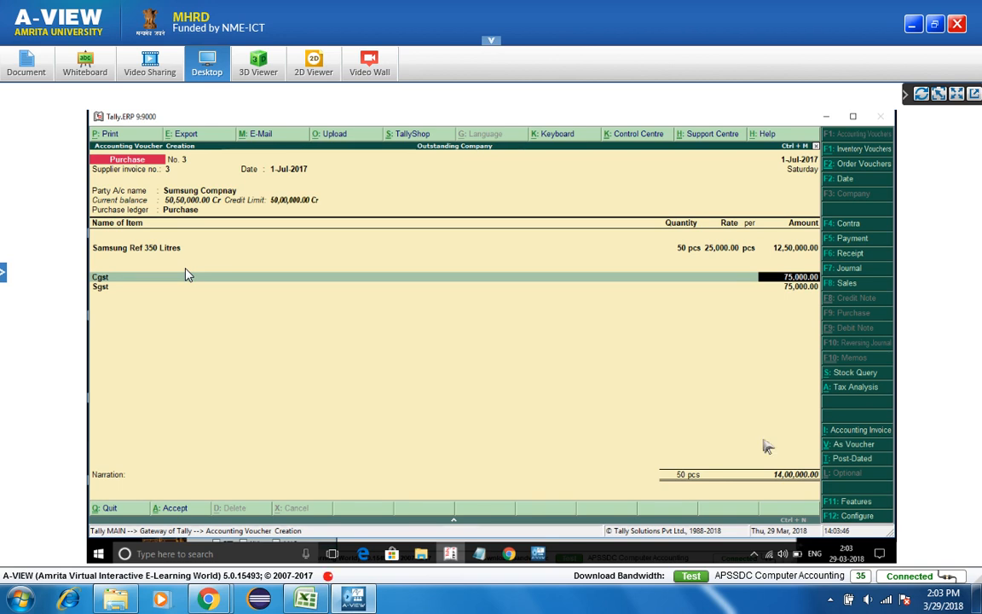
pyautogui.hotkey('ctrl', 'o')
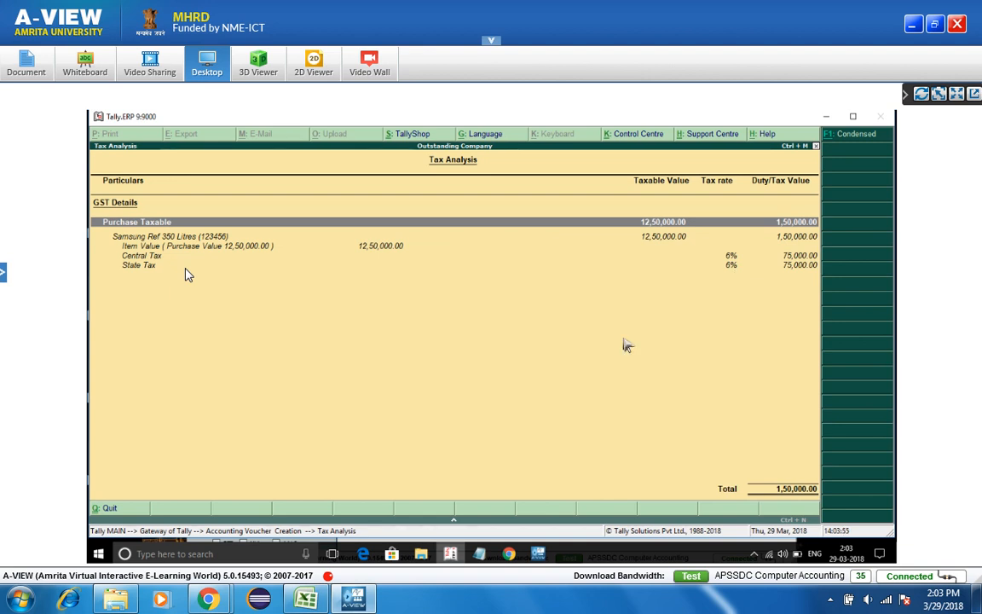
# - Replace the Cgst line with Tranport Charges and enter its amount of 30,000
pyautogui.press('Escape')
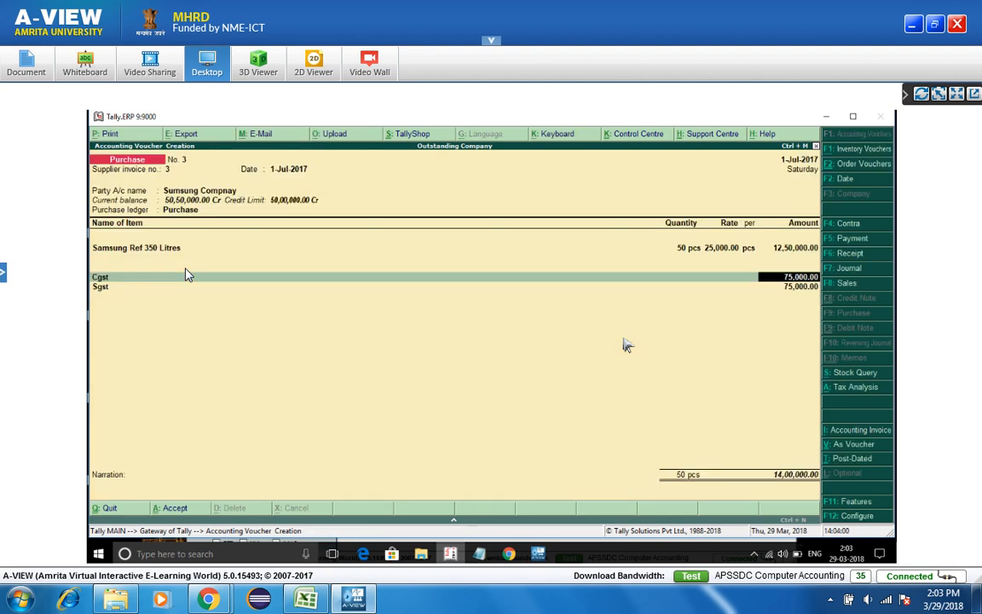
pyautogui.press('BackSpace')
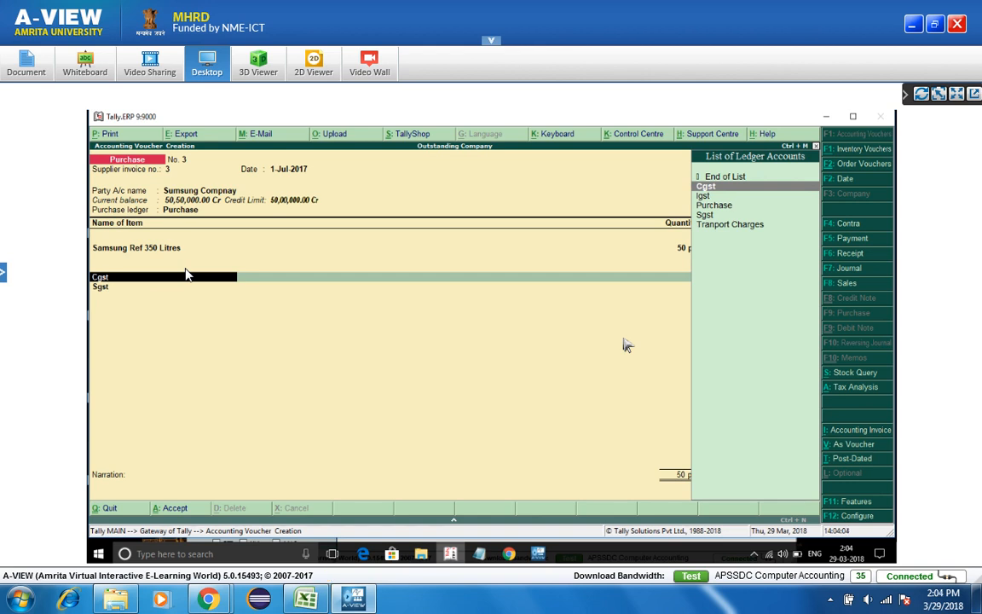
pyautogui.press('Down')
pyautogui.press('Down')
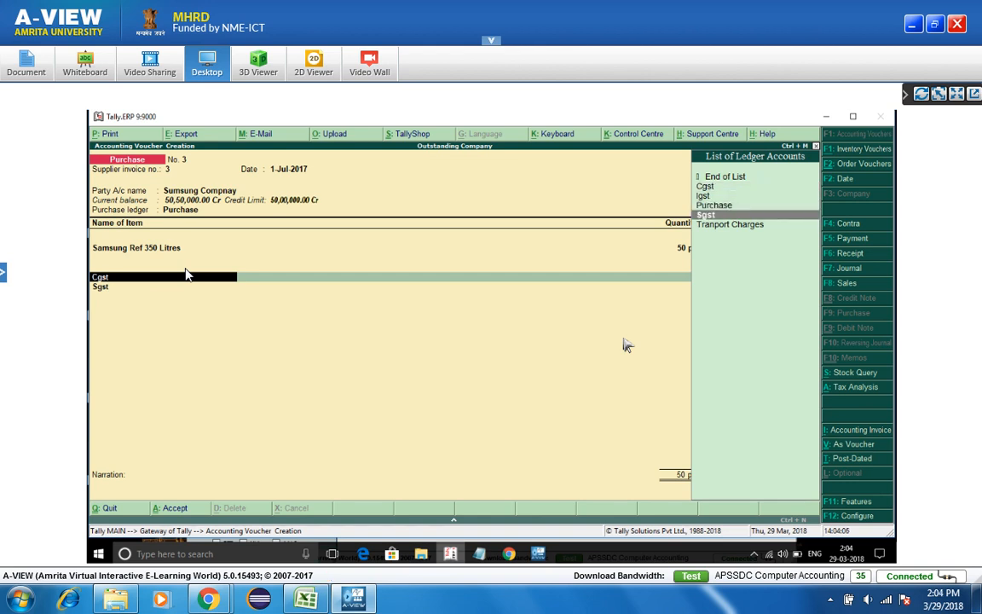
pyautogui.press('Down')
pyautogui.press('Return')
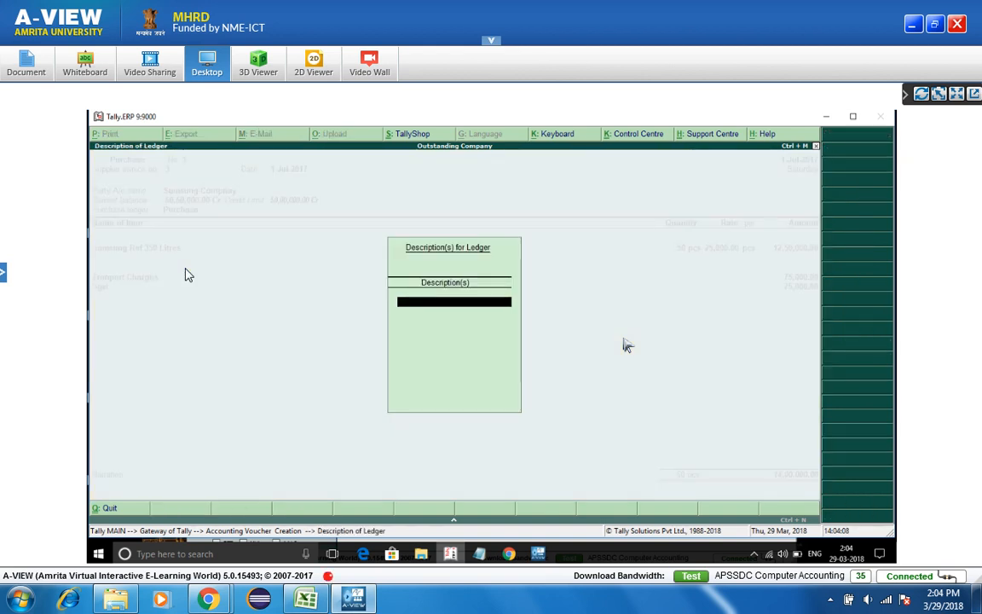
pyautogui.press('Return')
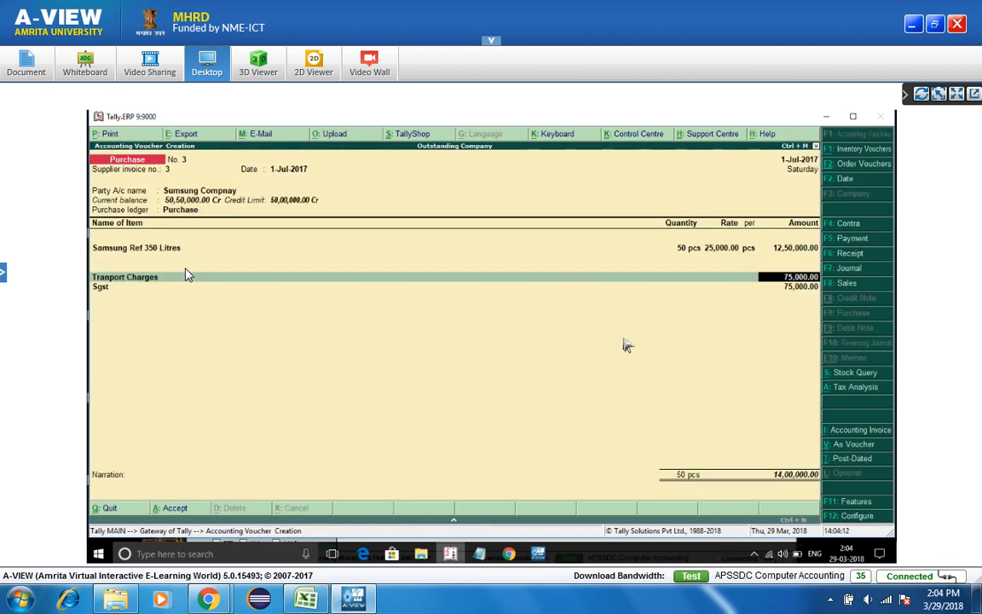
pyautogui.write('2000')
pyautogui.press('BackSpace')
pyautogui.press('BackSpace')
pyautogui.press('BackSpace')
pyautogui.press('BackSpace')
pyautogui.write('30000')
pyautogui.press('Return')
# - Keep Sgst at 75,000.00 and re-add Cgst as a new line below it
pyautogui.press('Return')
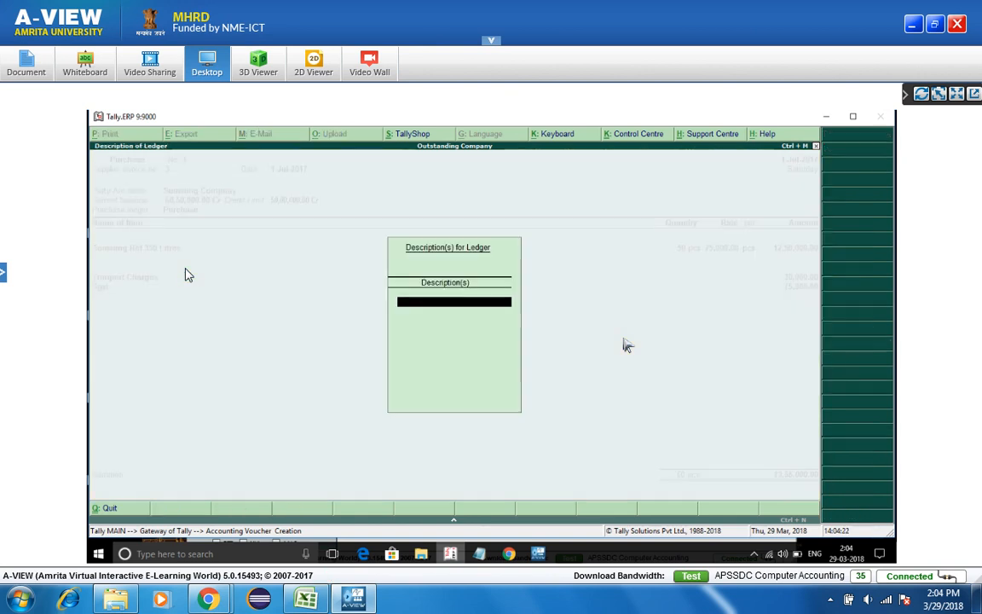
pyautogui.press('Return')
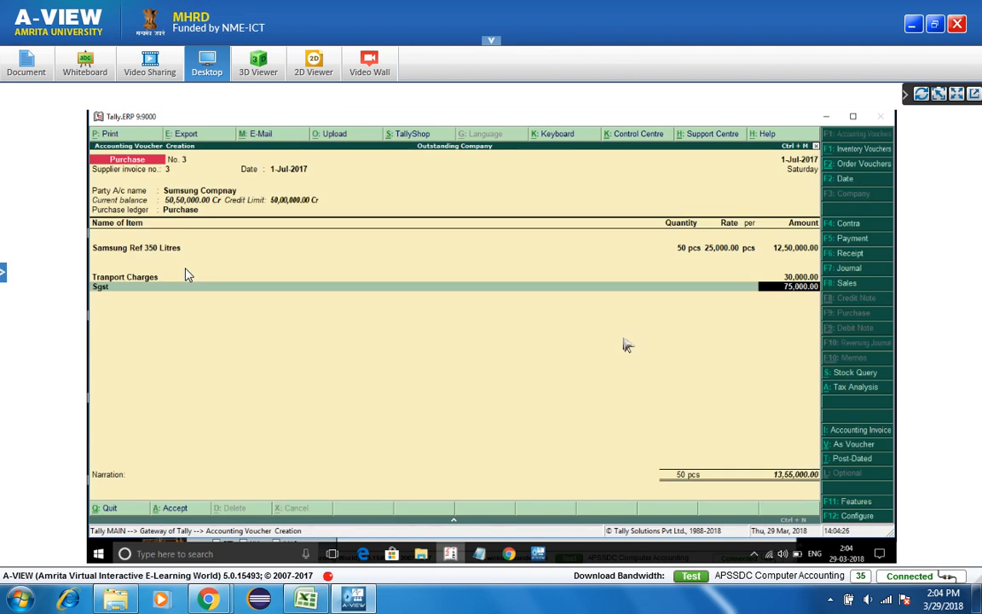
pyautogui.press('Return')
pyautogui.write('c')
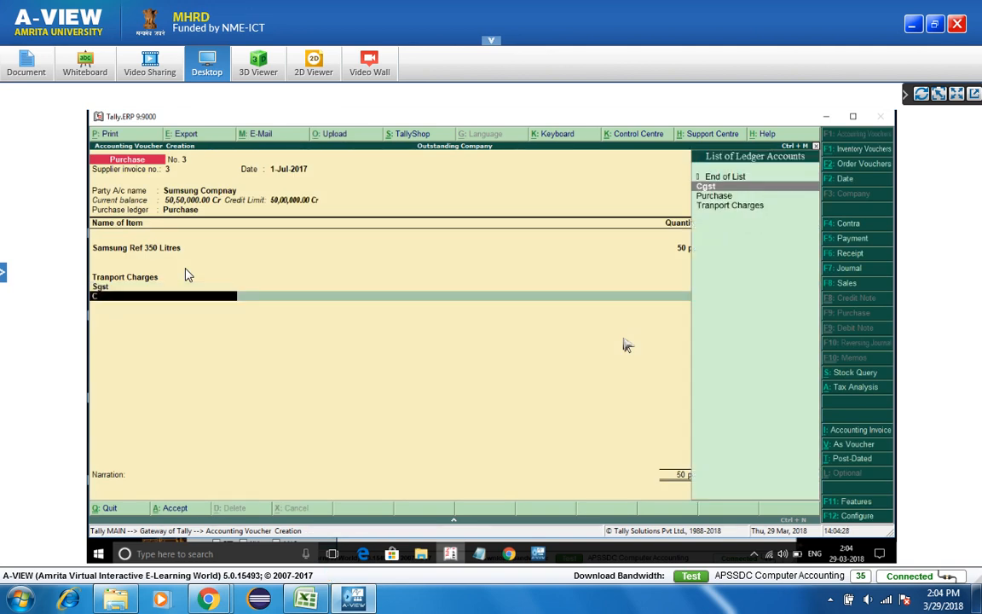
pyautogui.press('Return')
pyautogui.press('Return')
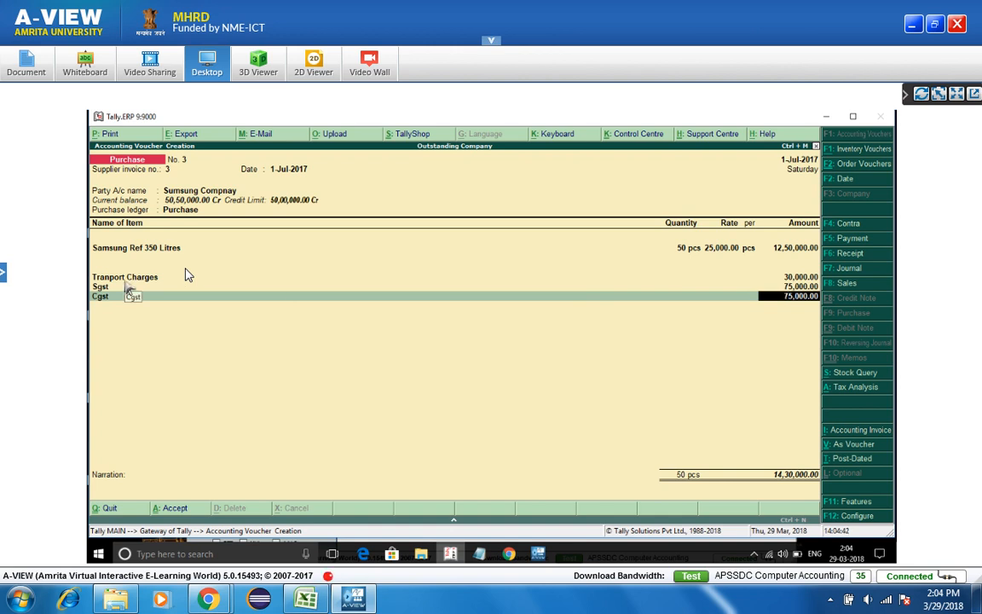
pyautogui.press('BackSpace')
pyautogui.press('BackSpace')
pyautogui.press('BackSpace')
pyautogui.press('BackSpace')
pyautogui.press('BackSpace')
pyautogui.press('BackSpace')
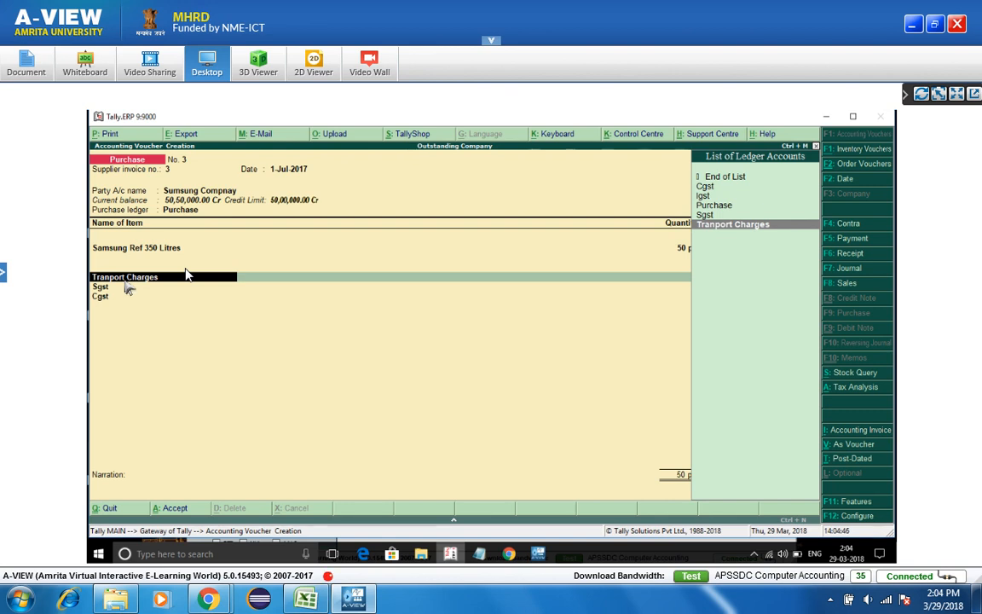
# - Alter the Tranport Charges ledger so it is apportioned to Both
pyautogui.hotkey('ctrl', 'Return')
pyautogui.press('Return')
pyautogui.press('Return')
pyautogui.press('Return')
pyautogui.press('Return')
pyautogui.press('Return')
pyautogui.press('Return')
pyautogui.press('Return')
pyautogui.press('Return')
pyautogui.press('Return')
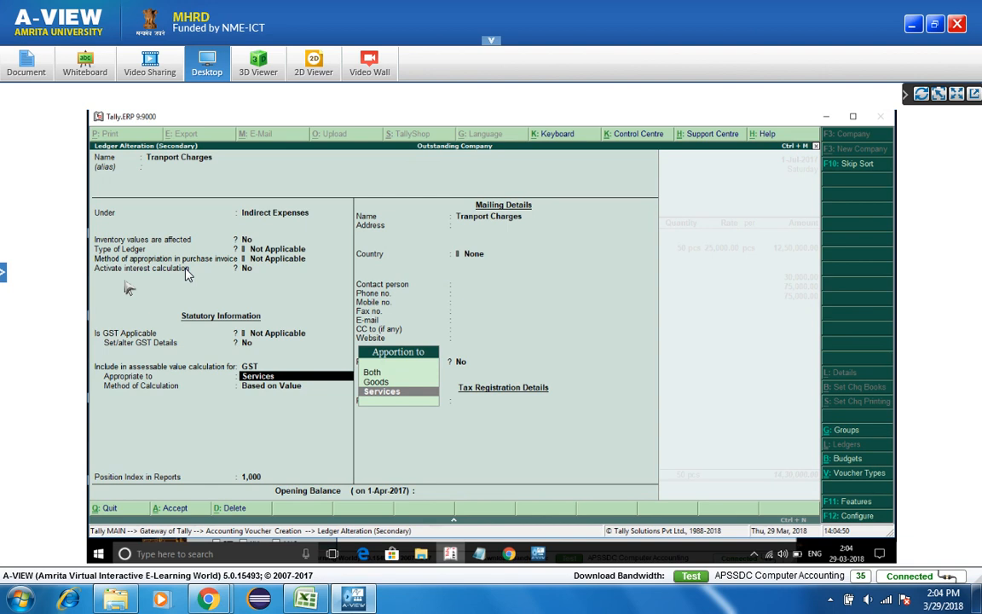
pyautogui.press('Up')
pyautogui.press('Up')
pyautogui.press('Return')
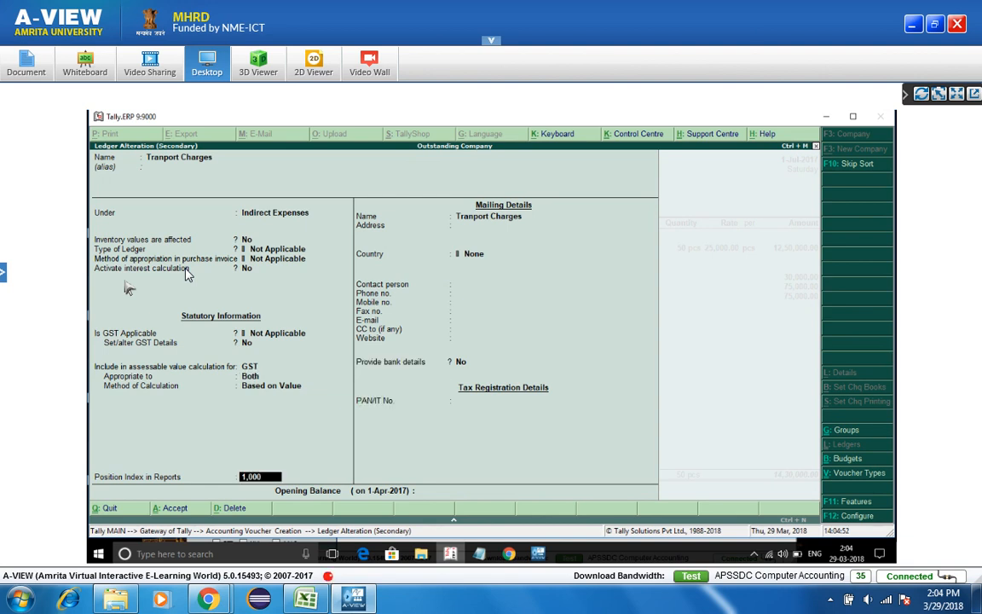
pyautogui.press('Return')
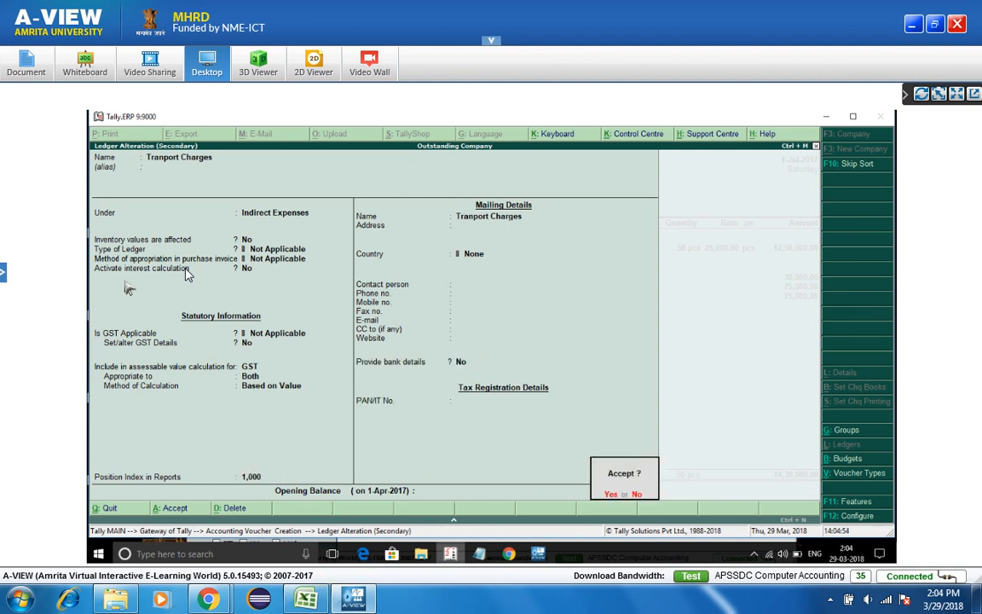
pyautogui.press('Return')
pyautogui.press('Return')
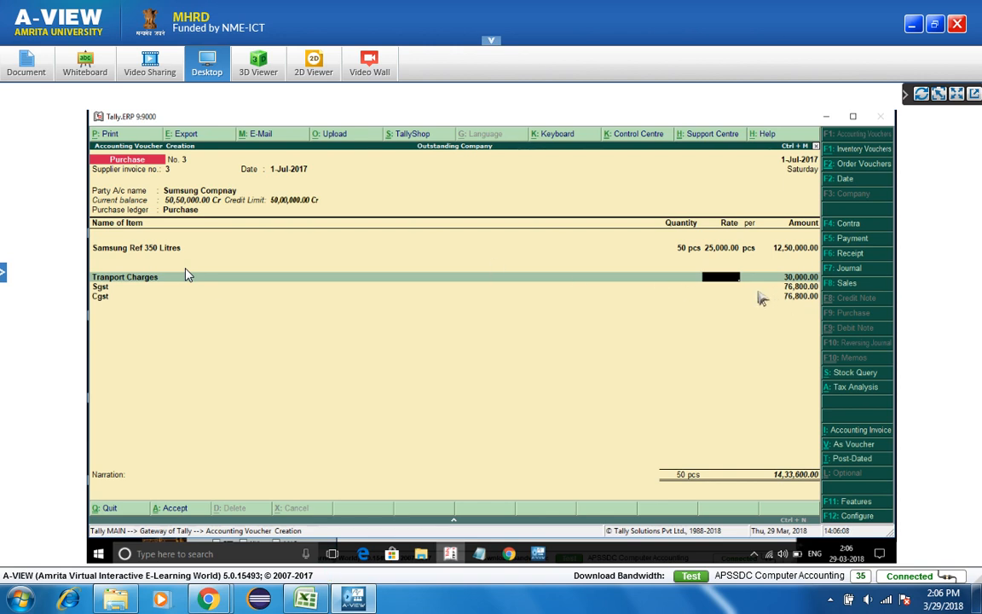
pyautogui.hotkey('ctrl', 'o')
pyautogui.hotkey('alt', 'F1')
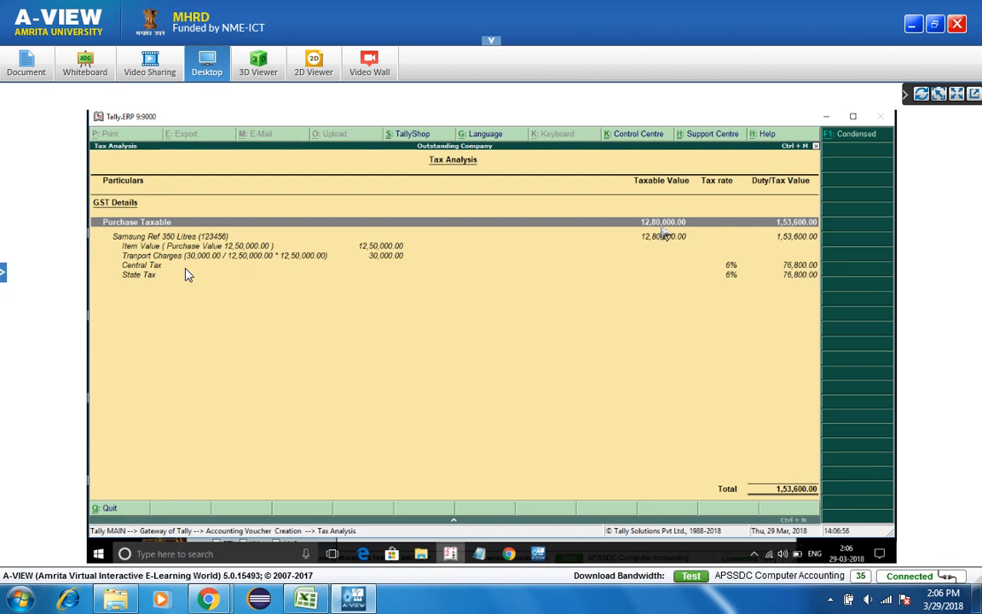
pyautogui.press('Escape')
pyautogui.press('BackSpace')
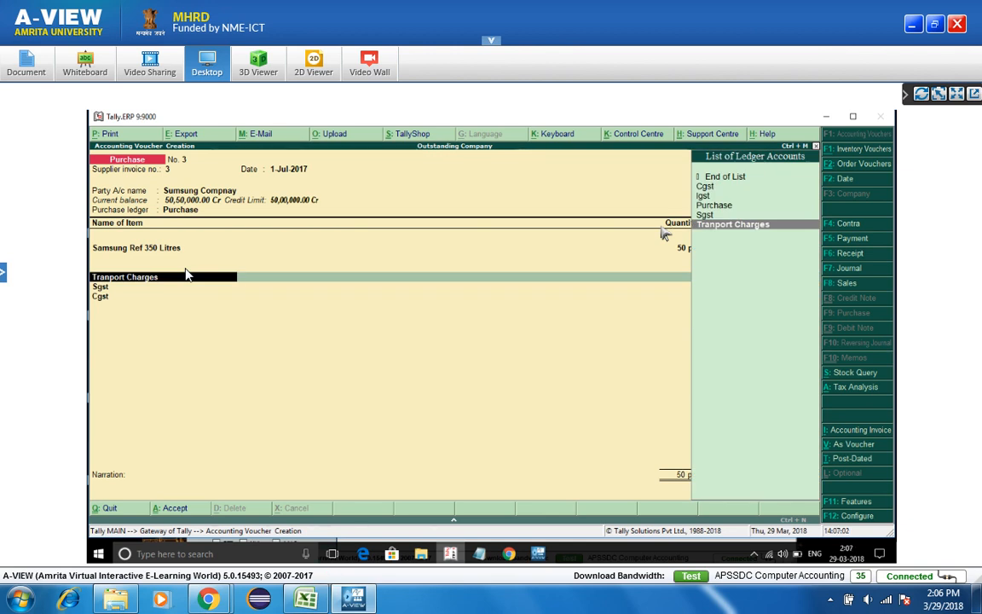
# - Alter the Tranport Charges ledger to count toward GST assessable value
pyautogui.hotkey('ctrl', 'Return')
pyautogui.press('Return')
pyautogui.press('Return')
pyautogui.press('Return')
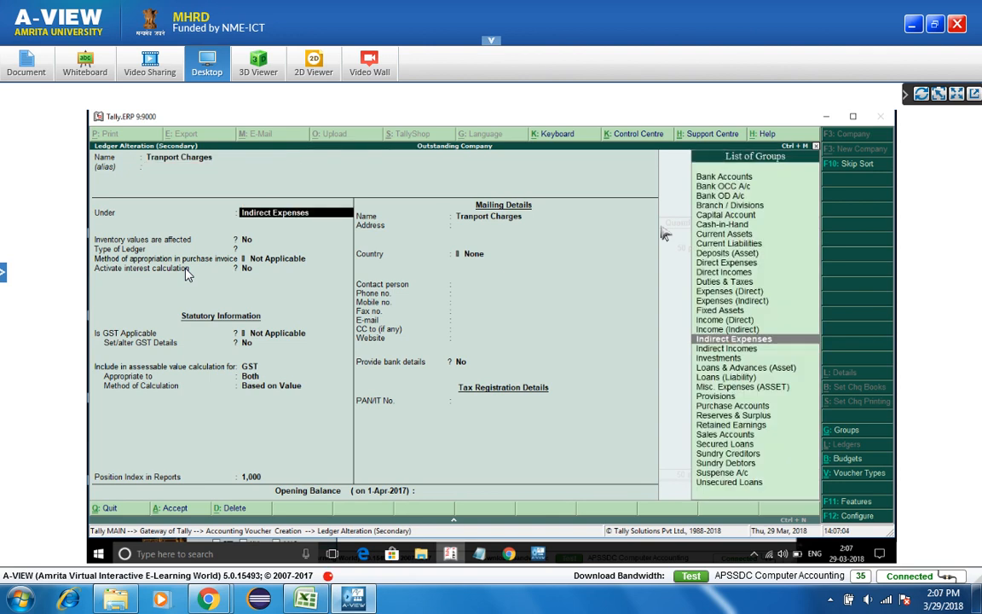
pyautogui.press('Return')
pyautogui.press('Return')
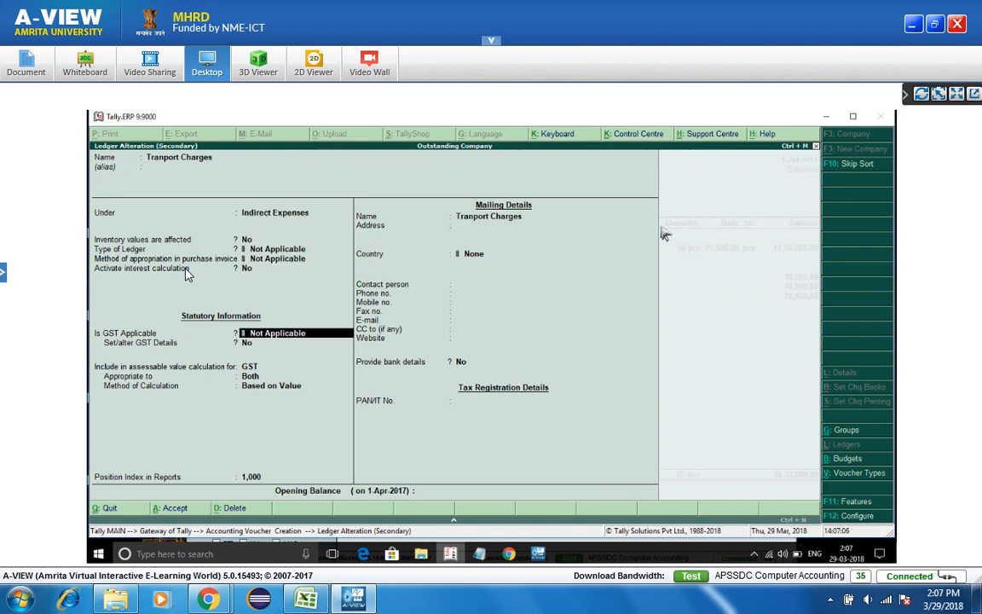
pyautogui.press('Return')
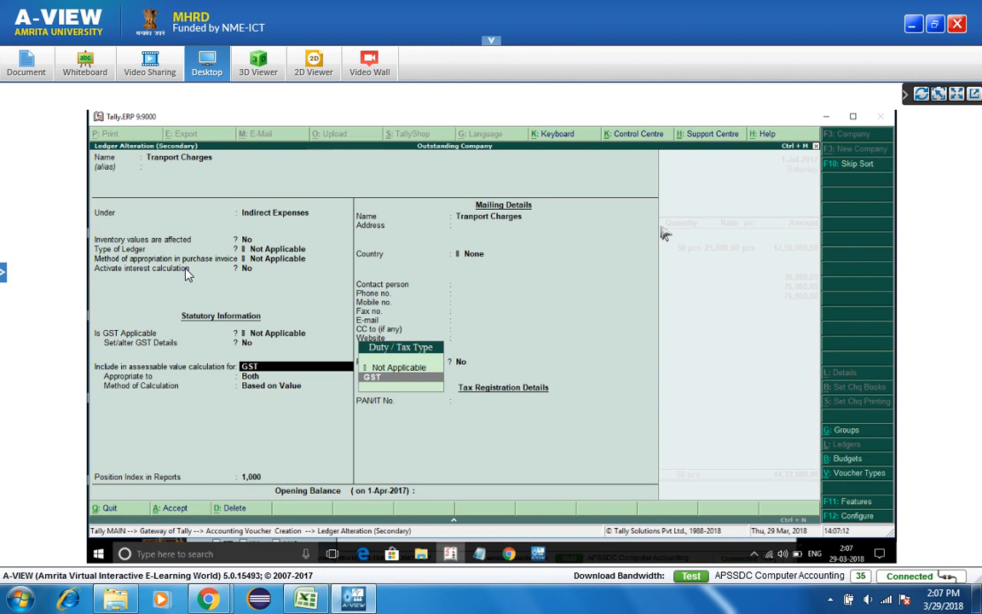
pyautogui.press('Return')
pyautogui.press('Return')
pyautogui.press('Return')
pyautogui.press('Return')
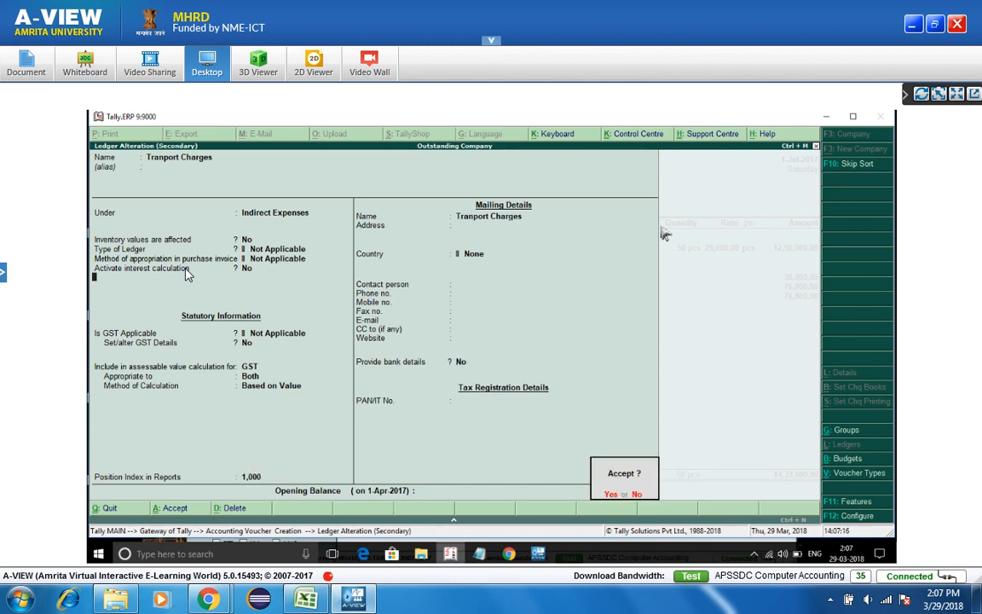
pyautogui.press('Return')
# - Accept Sgst at 76,800.00 and save Purchase voucher No. 3
pyautogui.press('Return')
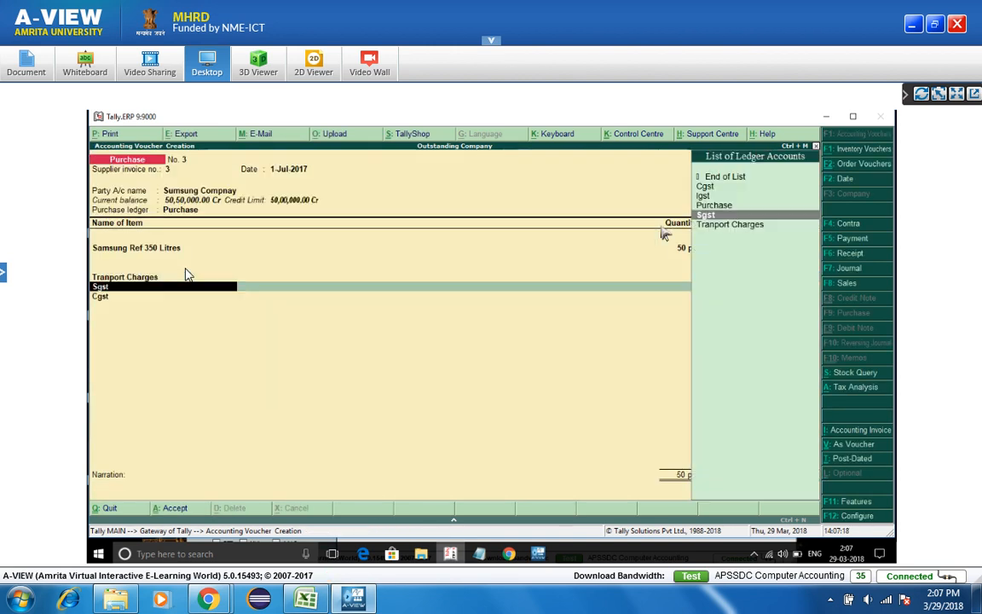
pyautogui.press('Return')
pyautogui.press('Return')
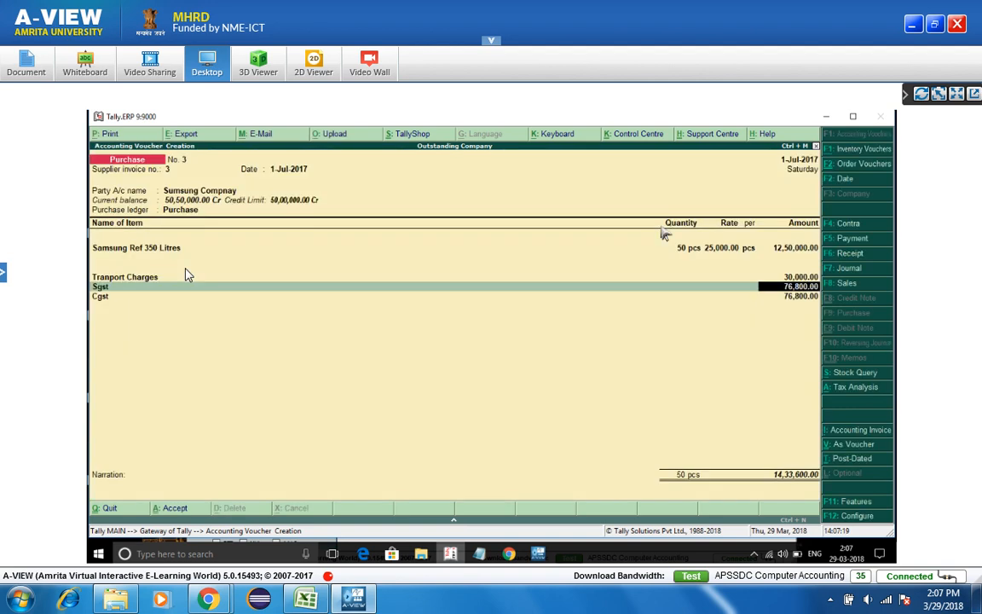
pyautogui.press('Return')
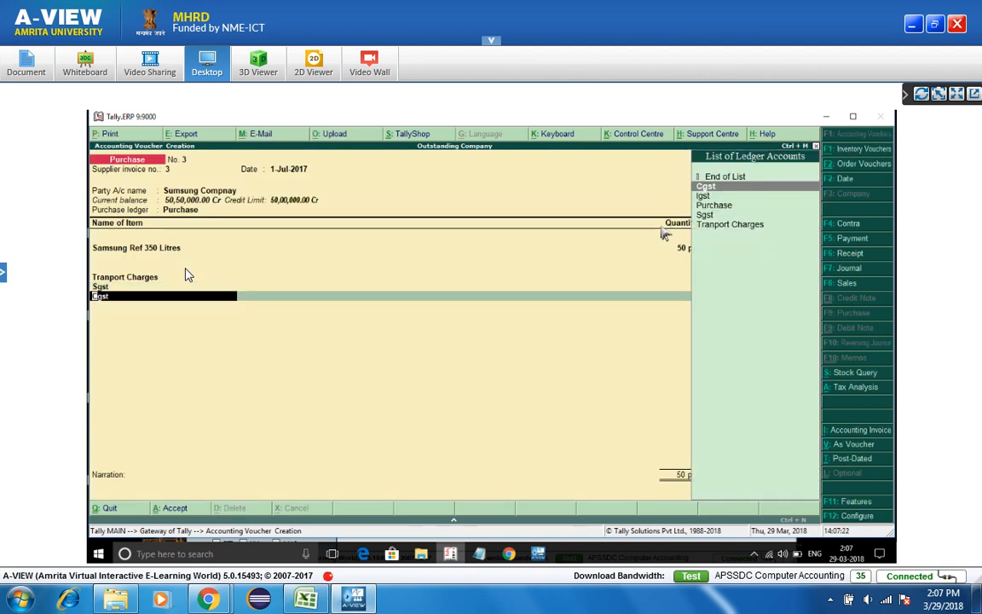
pyautogui.hotkey('ctrl', 'a')
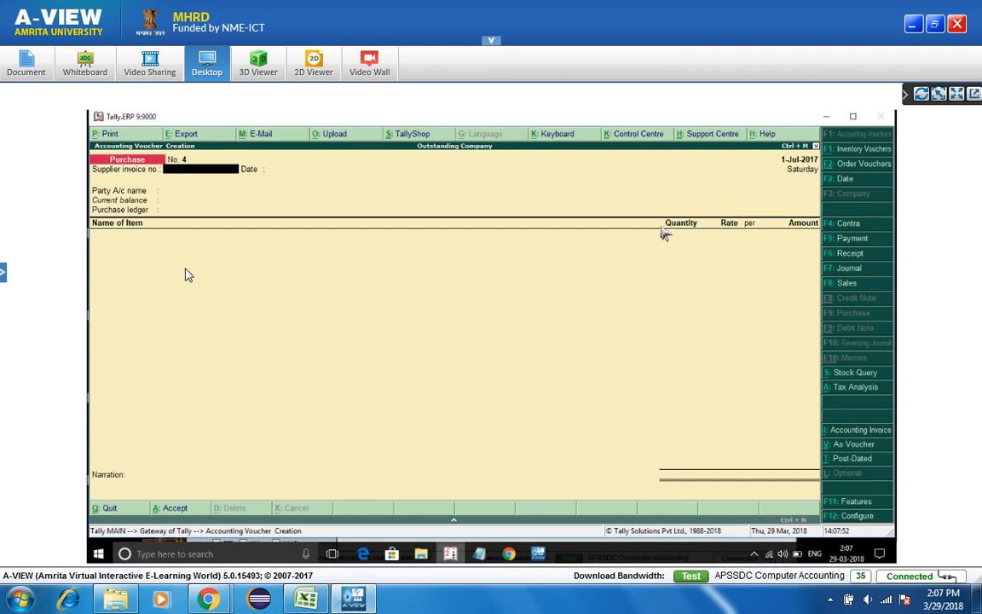
# - Switch to a Sales voucher, then quit and reopen accounting voucher entry
pyautogui.press('XF86AudioRaiseVolume')
pyautogui.press('Return')
pyautogui.press('Return')
pyautogui.press('Return')
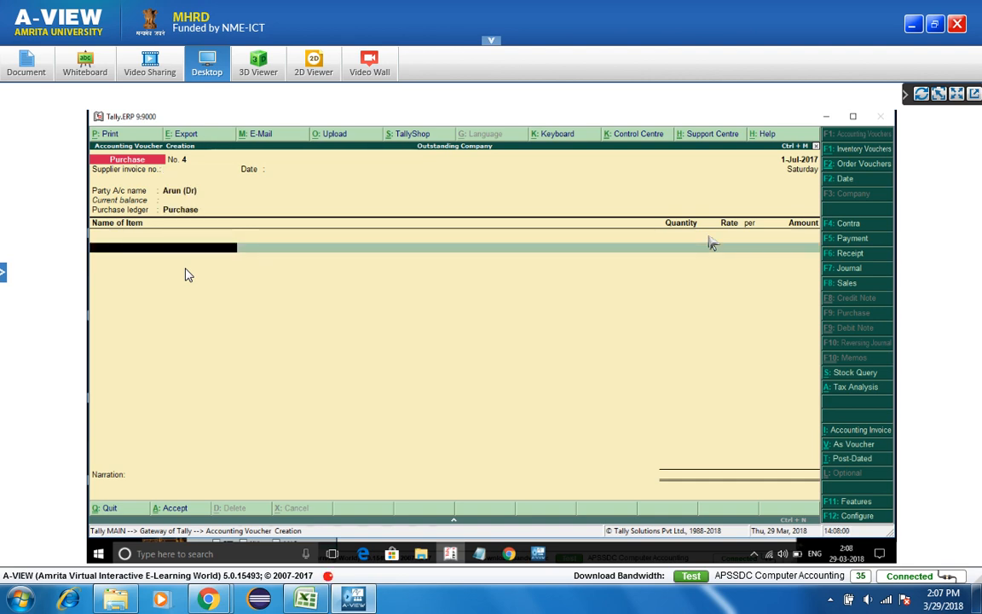
pyautogui.press('F8')
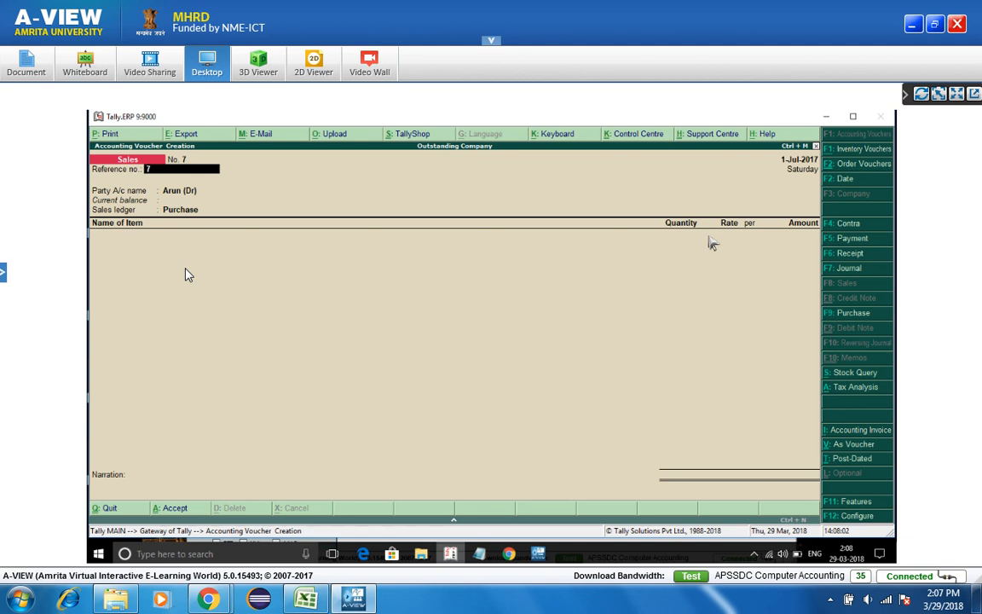
pyautogui.press('Return')
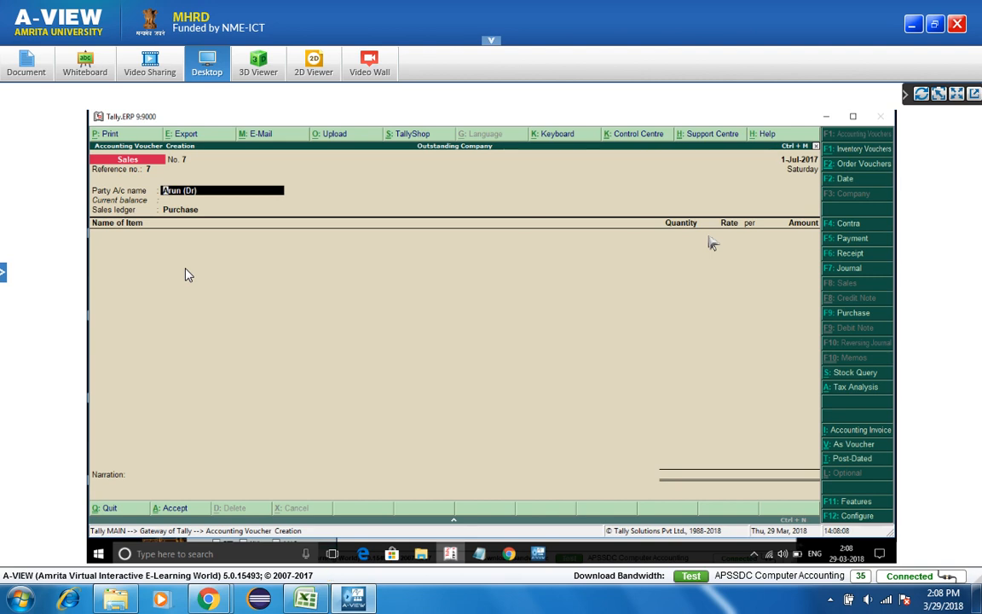
pyautogui.press('Escape')
pyautogui.press('y')
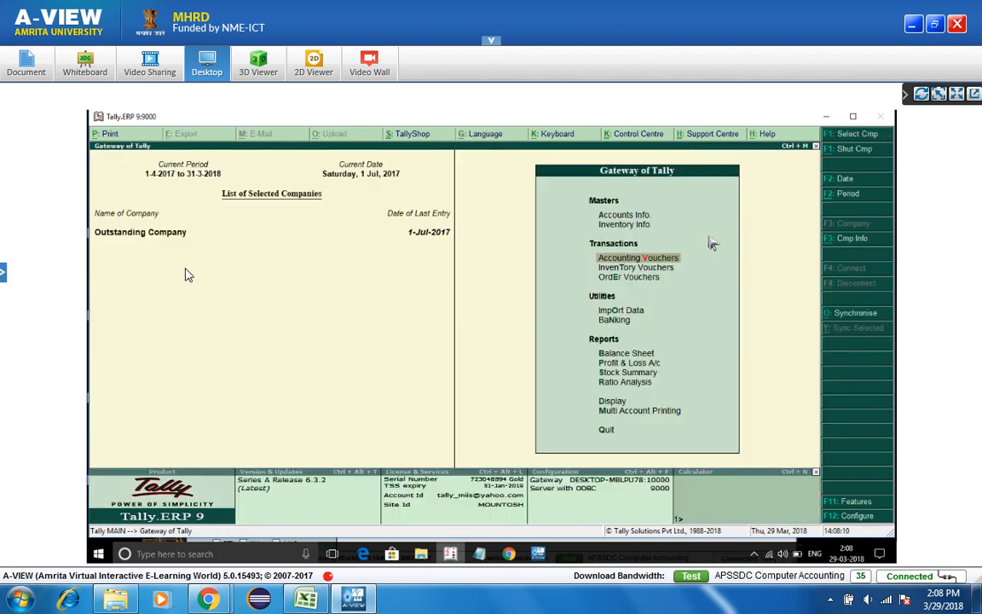
pyautogui.press('Return')
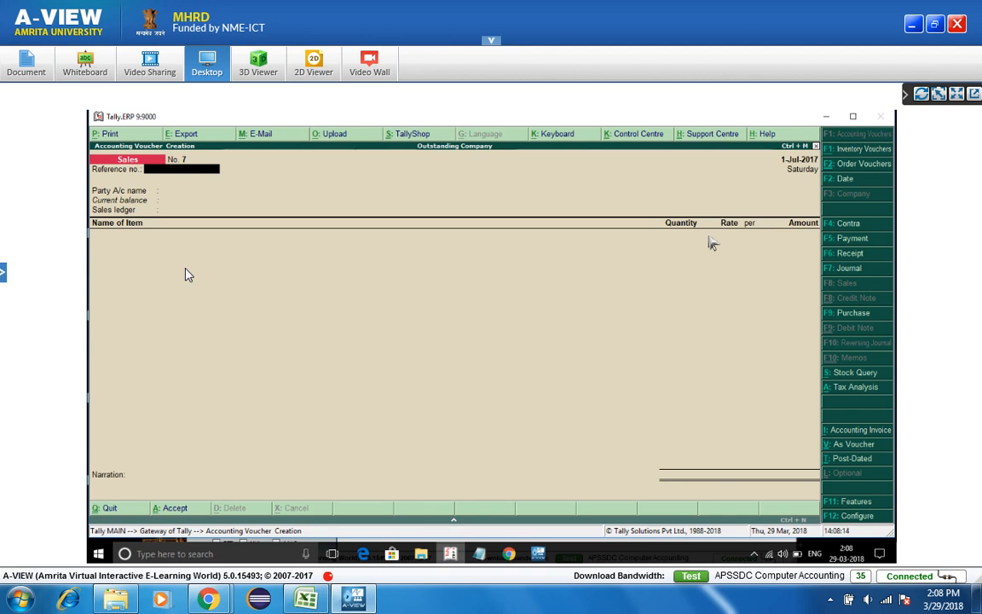
# - Enter reference 7 and change the voucher date to 2-7-2017
pyautogui.write('7')
pyautogui.press('Return')
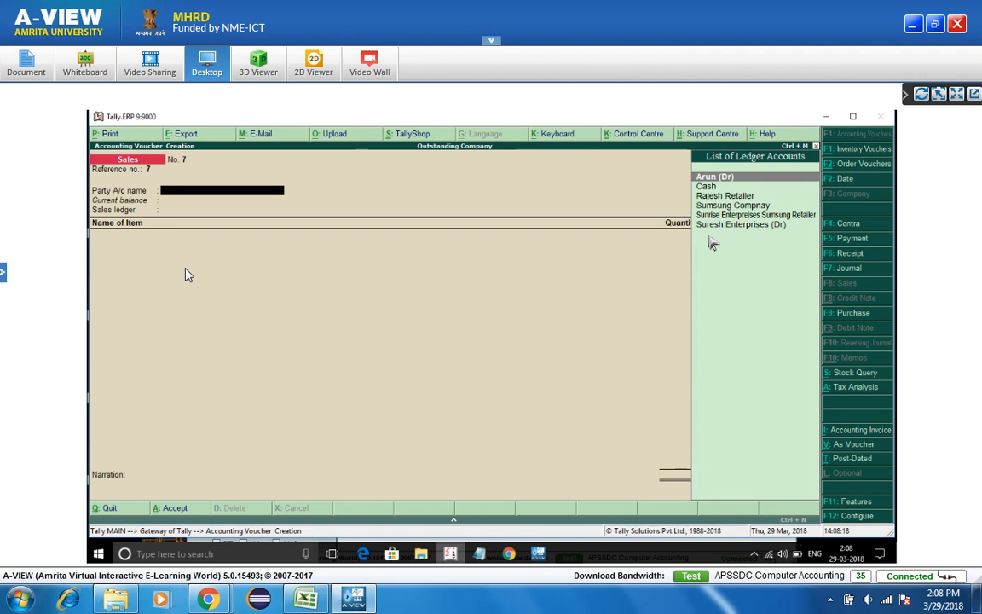
pyautogui.press('BackSpace')
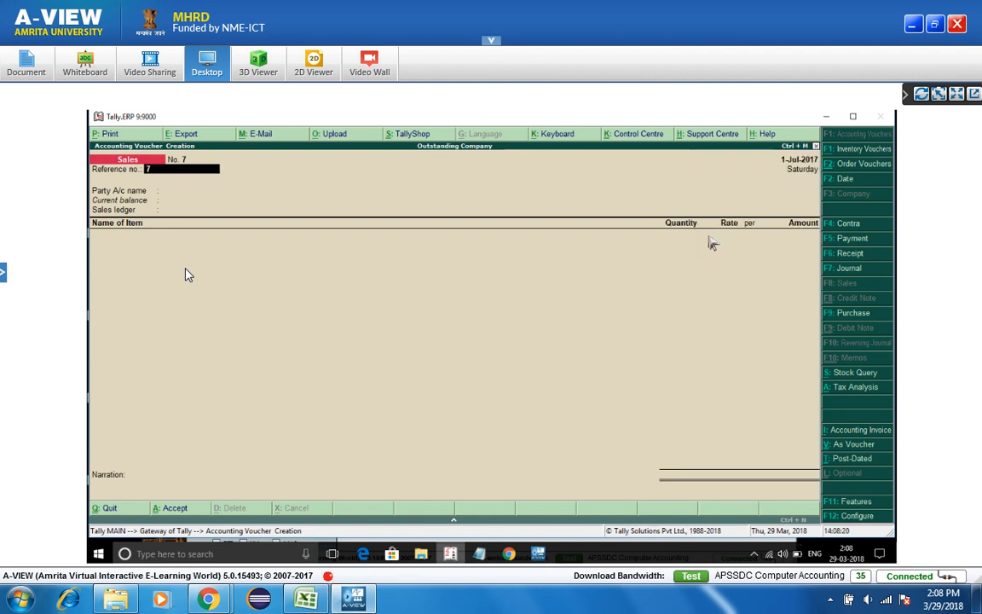
pyautogui.press('XF86MonBrightnessDown')
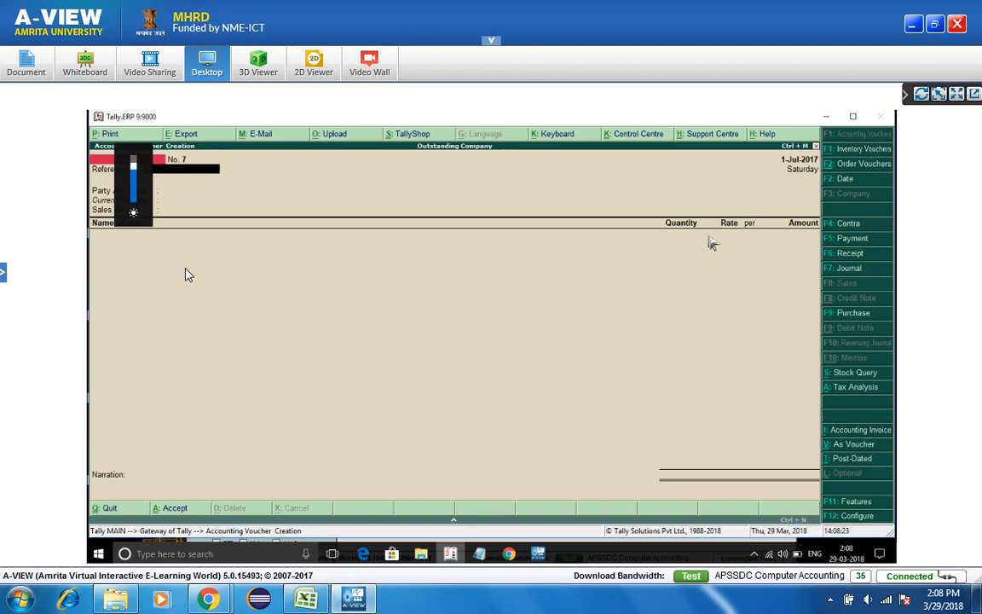
pyautogui.press('F2')
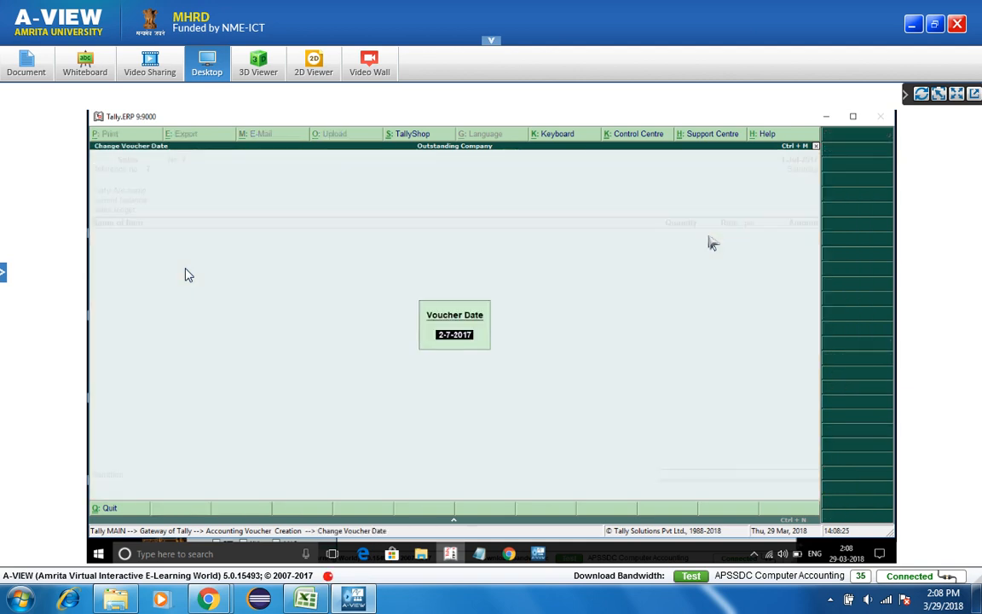
pyautogui.press('Return')
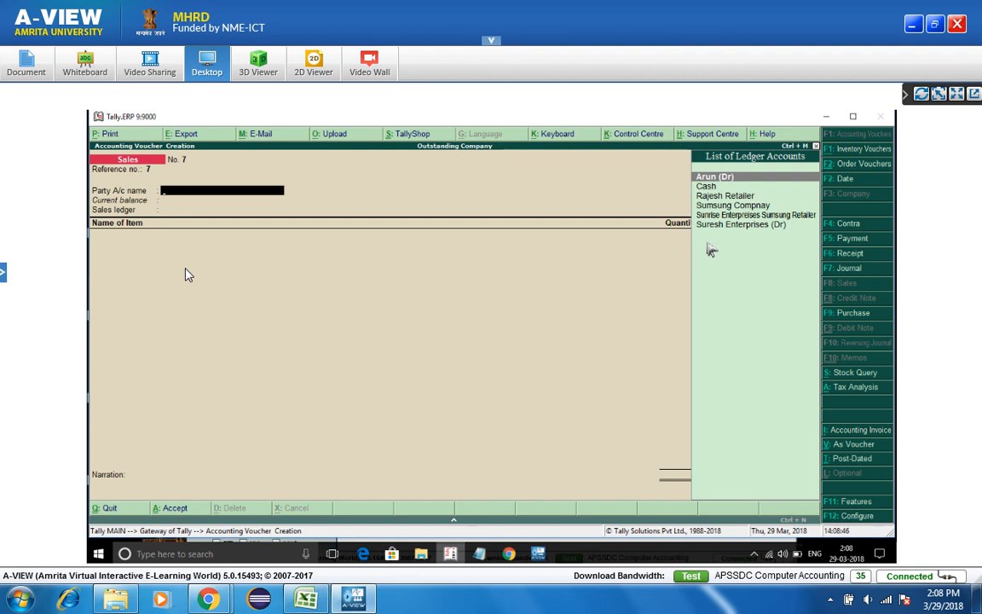
pyautogui.press('End')
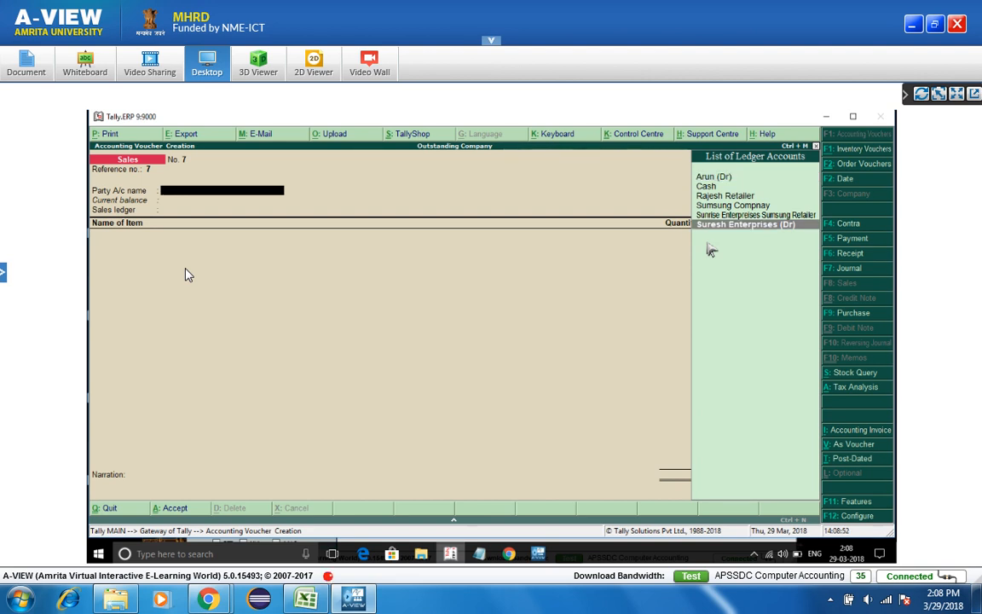
# - Bill Suresh Enterprises (Dr) for 10 pcs of Samsung Ref 350 Litres, 3,00,000.00
pyautogui.press('Return')
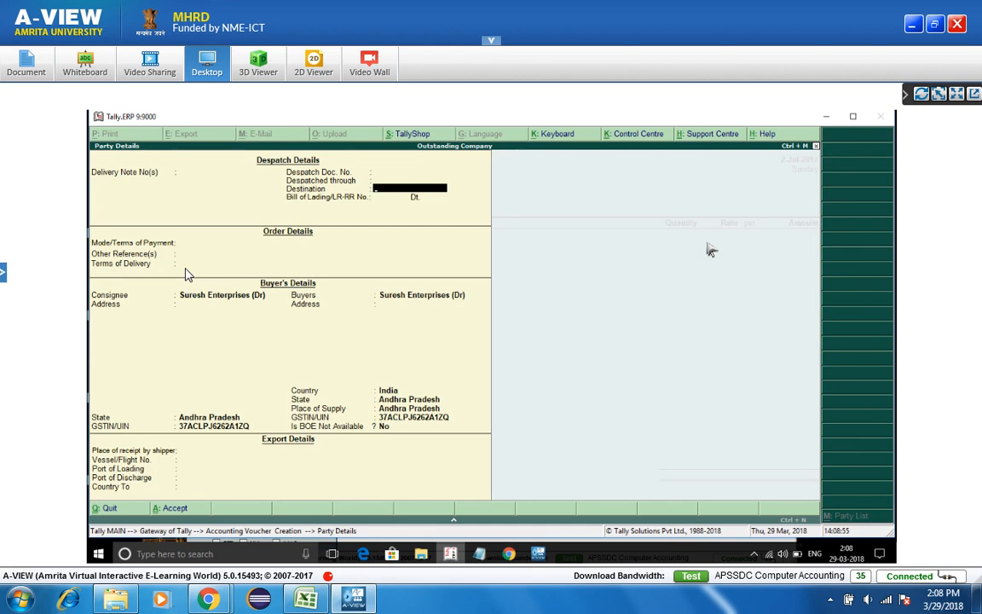
pyautogui.press('Return')
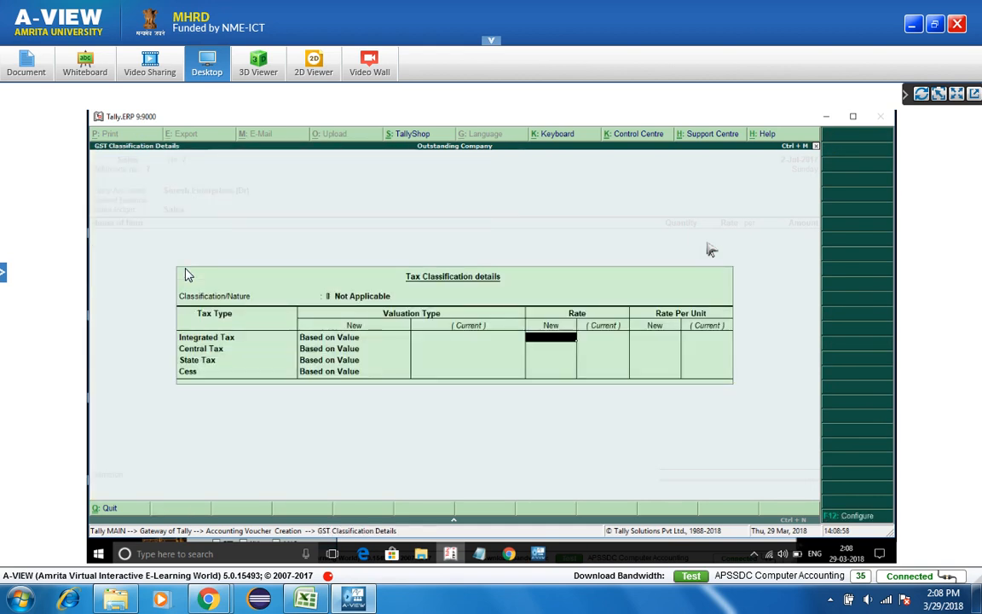
pyautogui.press('Return')
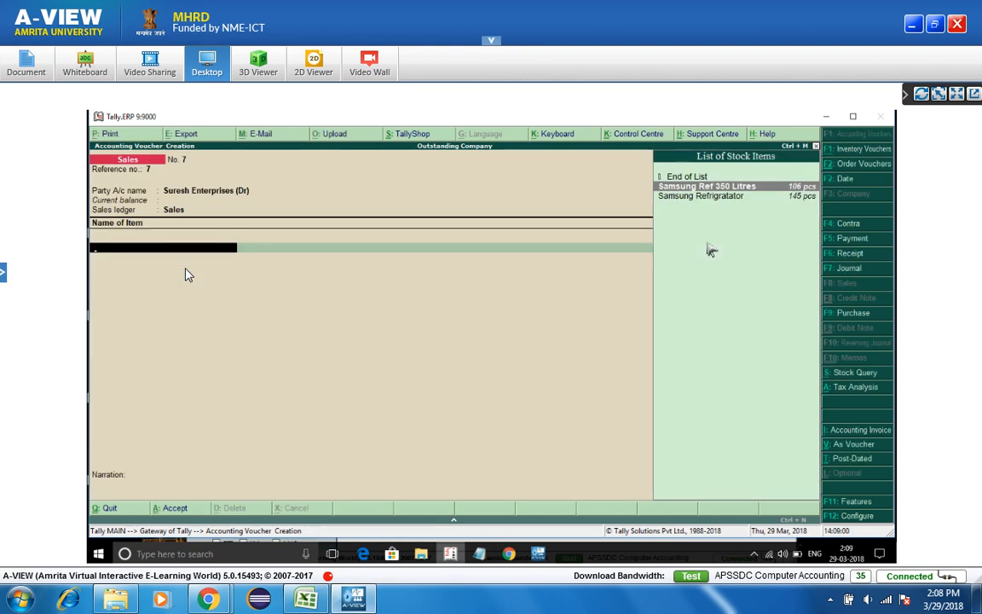
pyautogui.press('Return')
pyautogui.write('10 pcs')
pyautogui.press('Return')
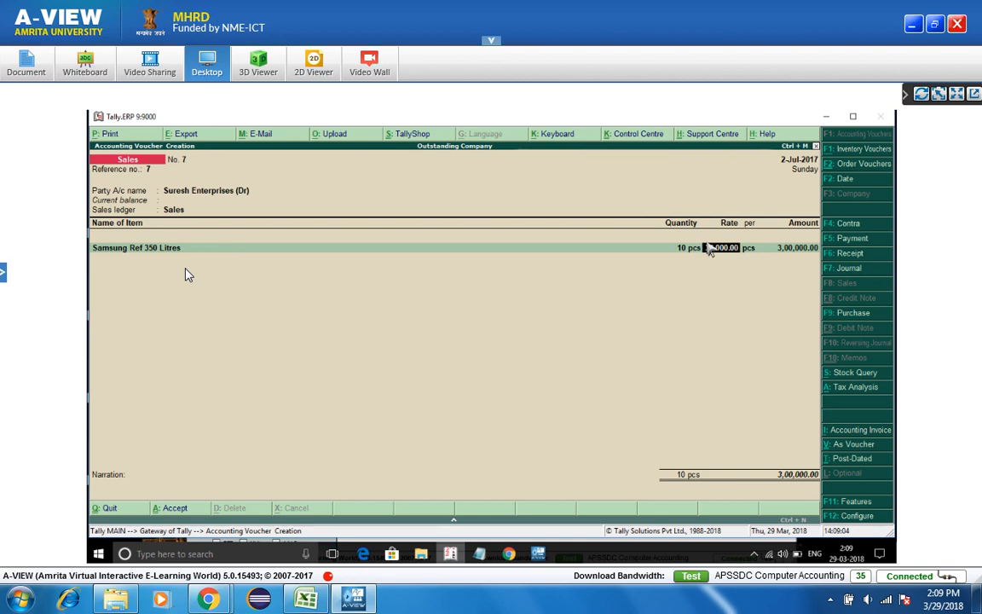
pyautogui.press('Return')
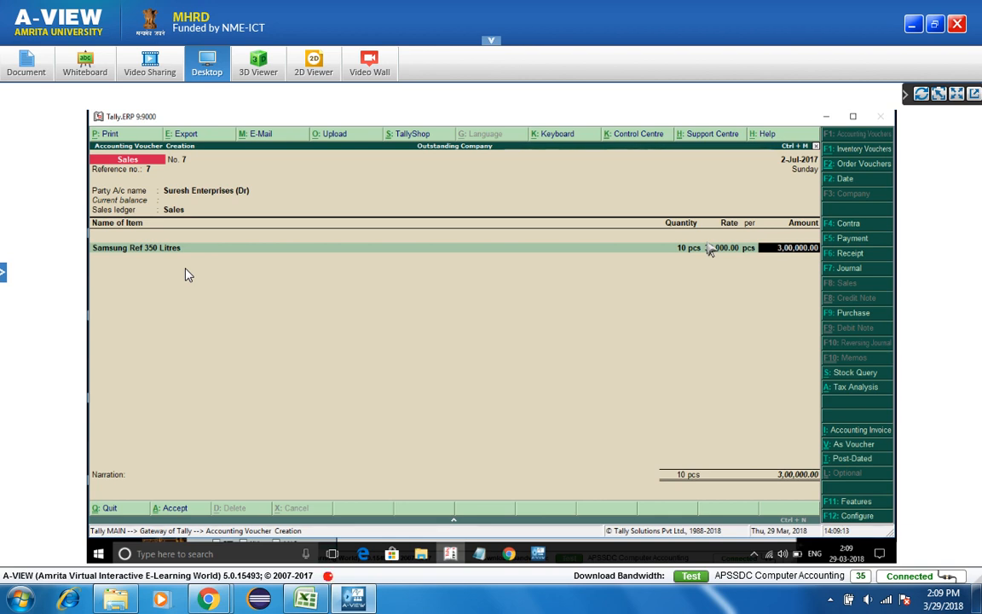
pyautogui.press('Return')
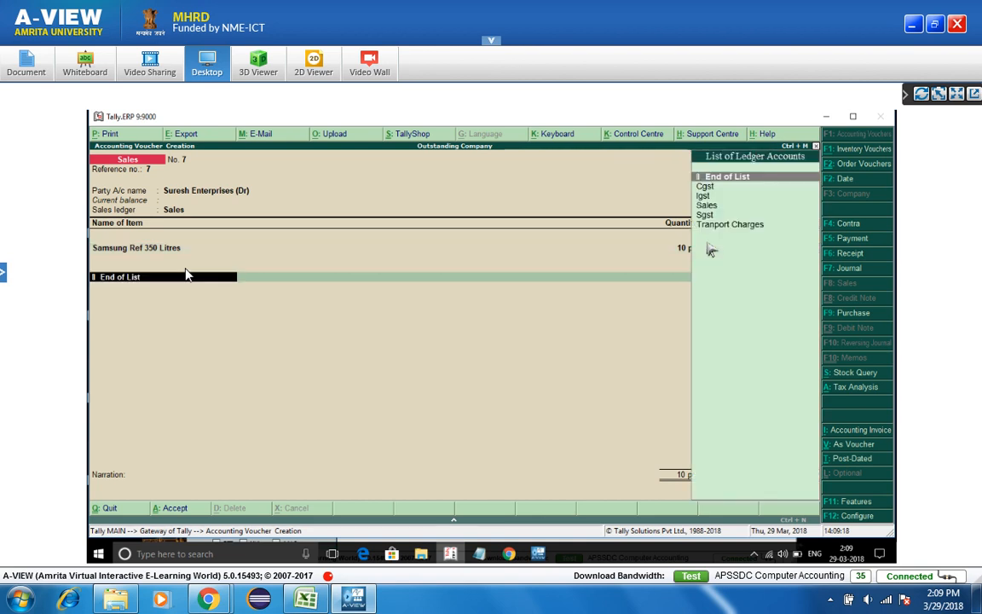
# - Add Cgst and Sgst tax ledger lines, with Sgst at 18,000.00
pyautogui.write('c')
pyautogui.press('Return')
pyautogui.write('s')
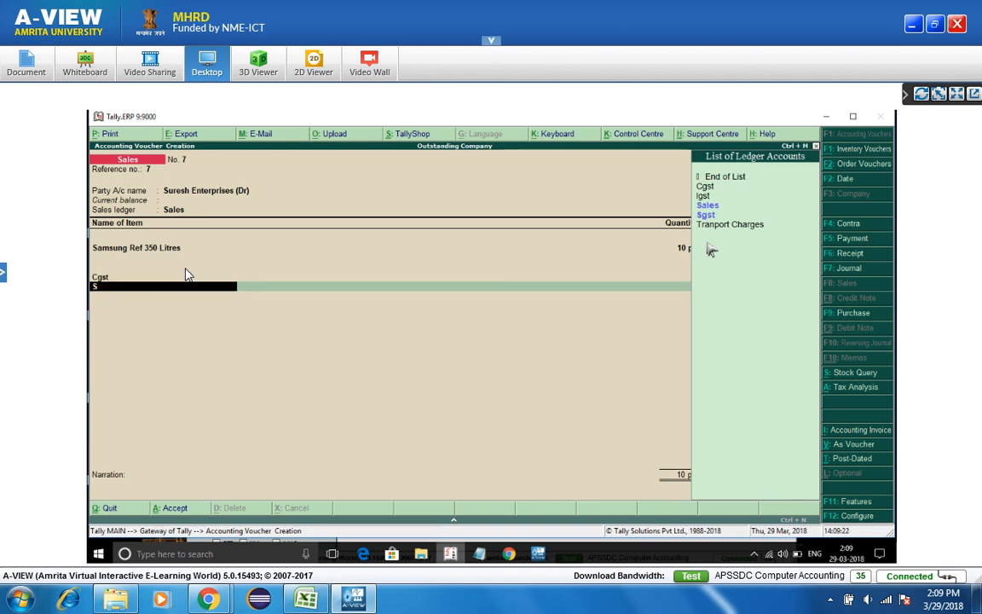
pyautogui.press('Return')
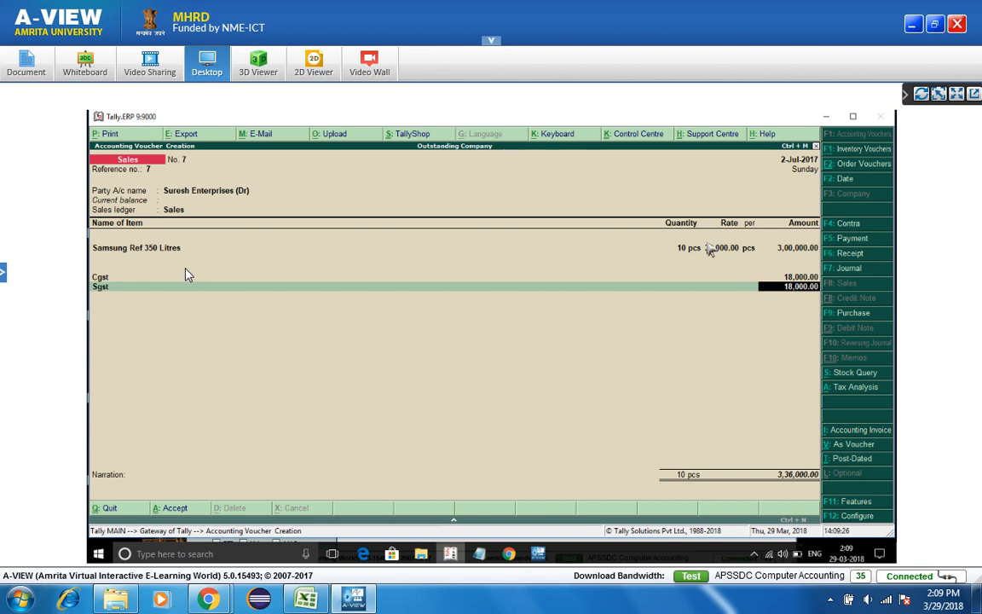
# - Replace the Cgst line with Tranport Charges of 15,000.00
pyautogui.click(187, 275)
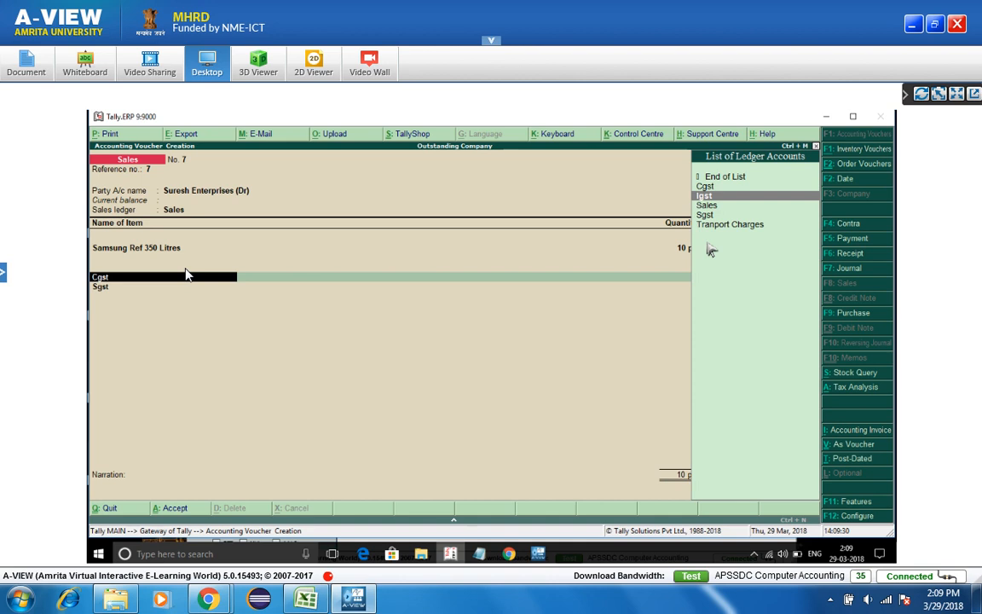
pyautogui.press('Down')
pyautogui.press('Down')
pyautogui.press('Down')
pyautogui.press('Return')
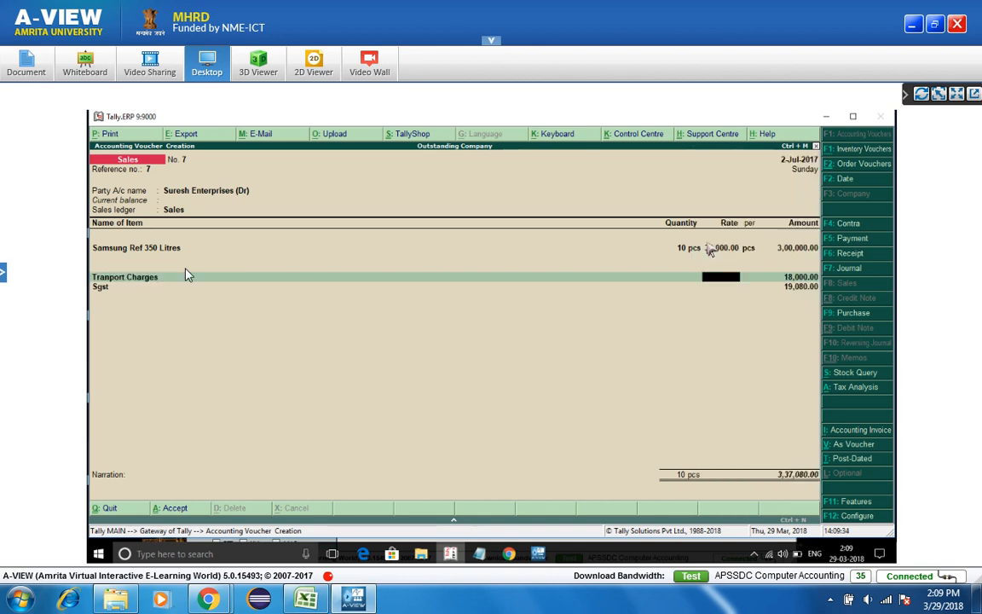
pyautogui.press('Return')
pyautogui.write('1')
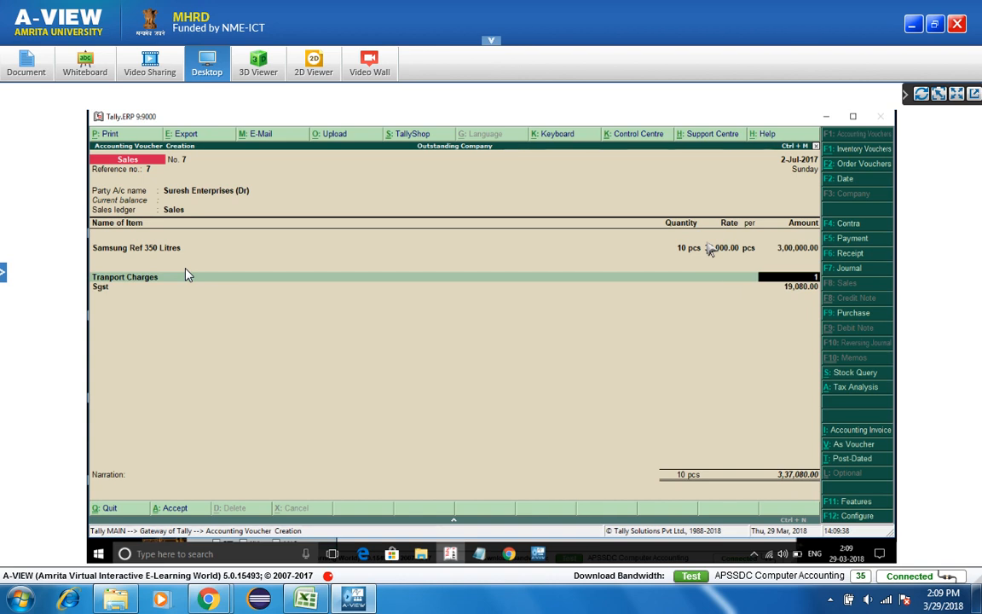
pyautogui.write('5,000')
pyautogui.press('Return')
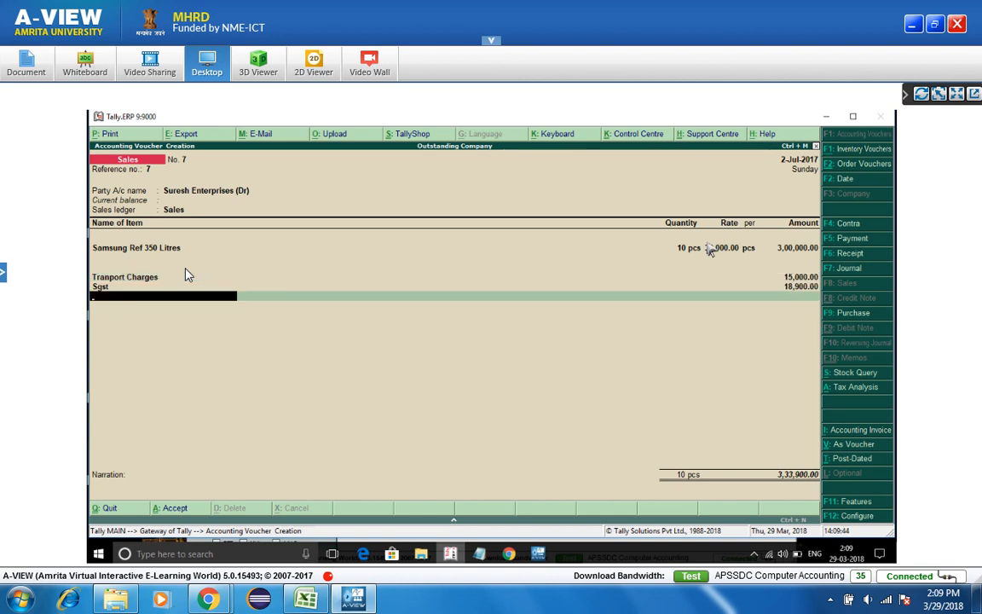
# - Re-add Cgst at 18,900.00 and view the voucher's GST tax analysis
pyautogui.write('c')
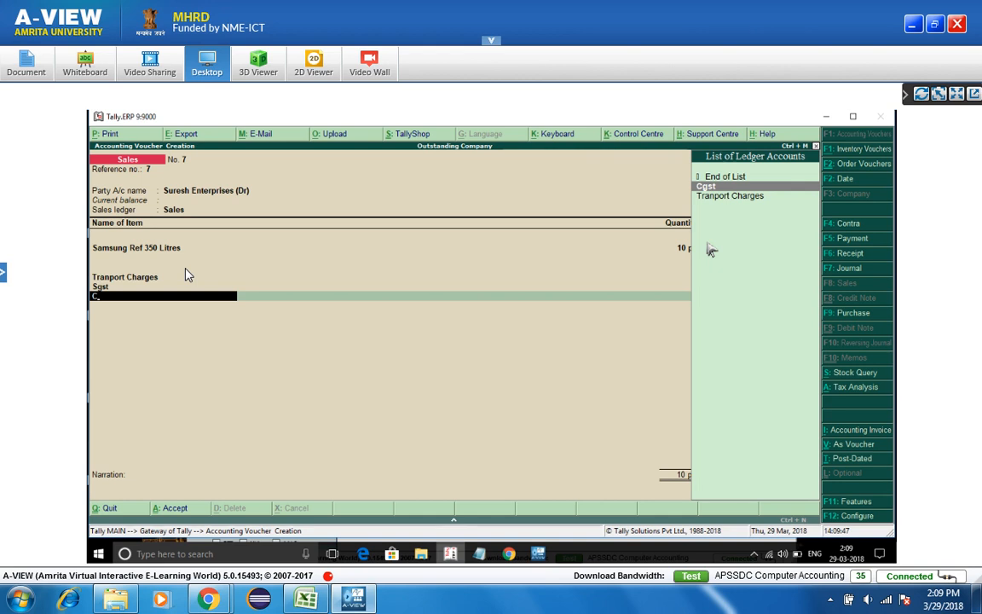
pyautogui.press('Return')
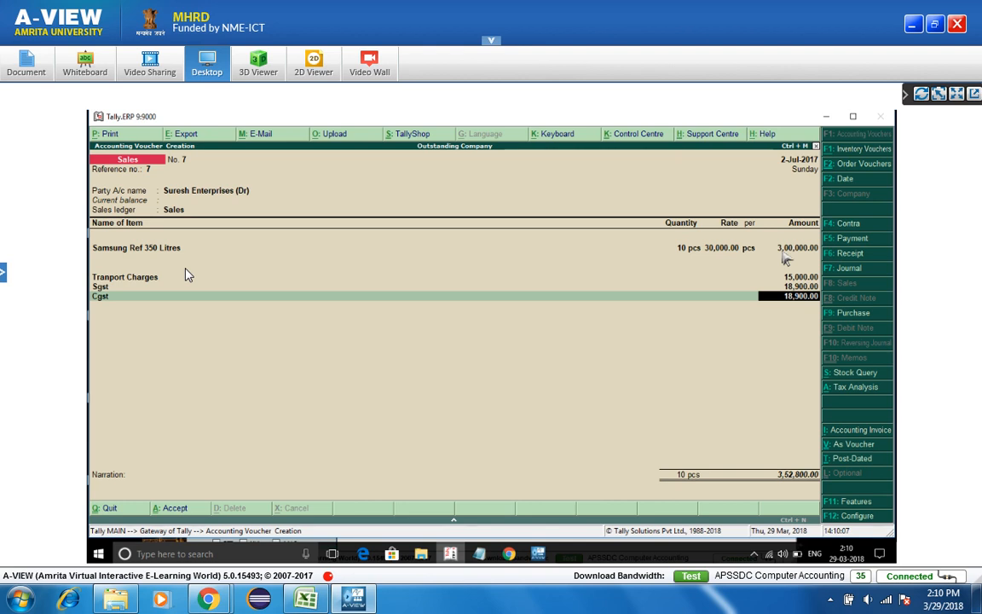
pyautogui.hotkey('alt', 'a')
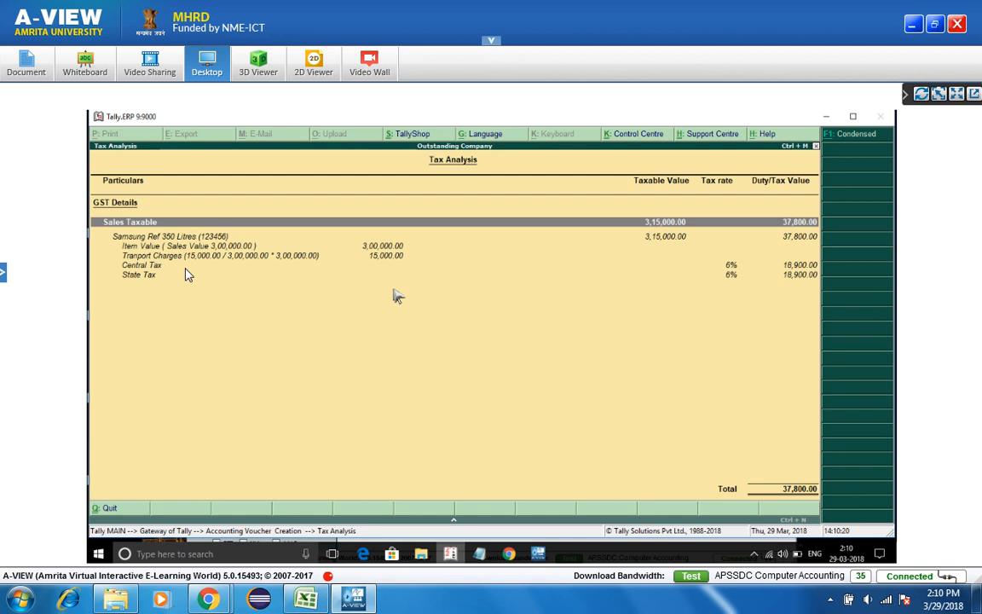
# - Close the tax analysis and save Sales voucher No. 7 totalling 3,52,800.00
pyautogui.press('Escape')
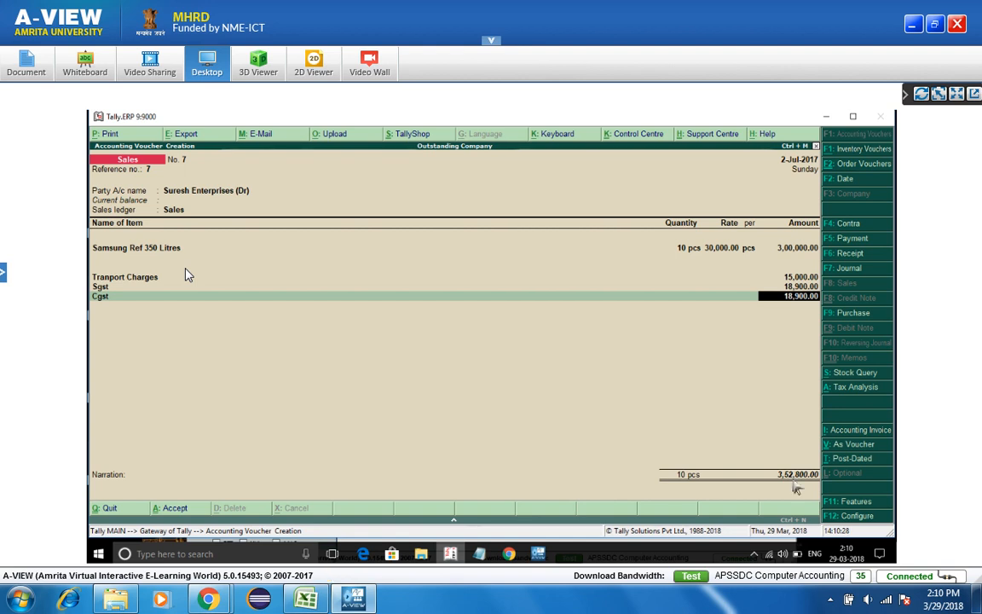
pyautogui.hotkey('ctrl', 'a')
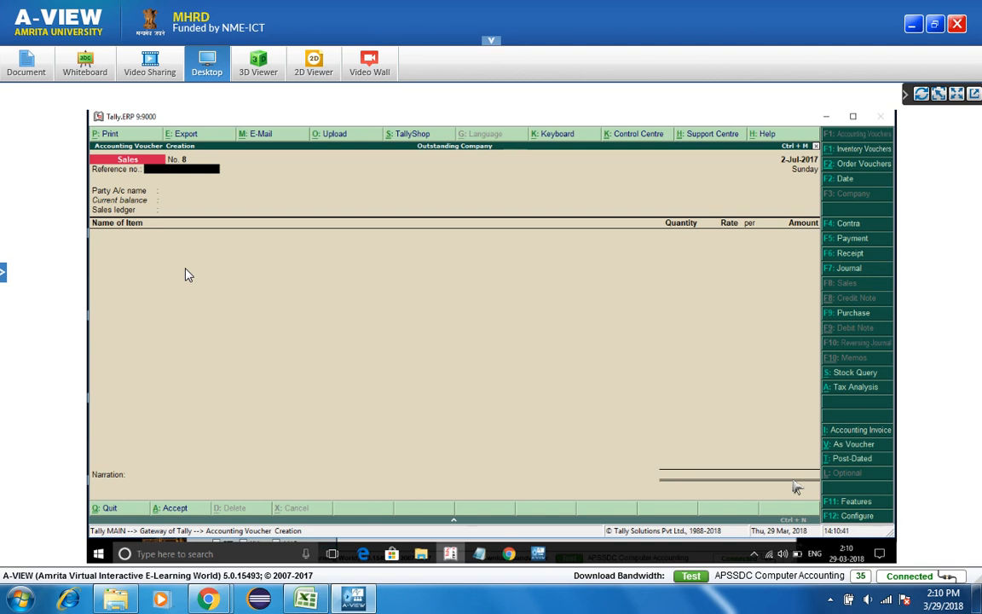
# - Enter reference 8 with Arun (Dr) as party and Sales ledger, then reopen Arun's party details
pyautogui.press('Return')
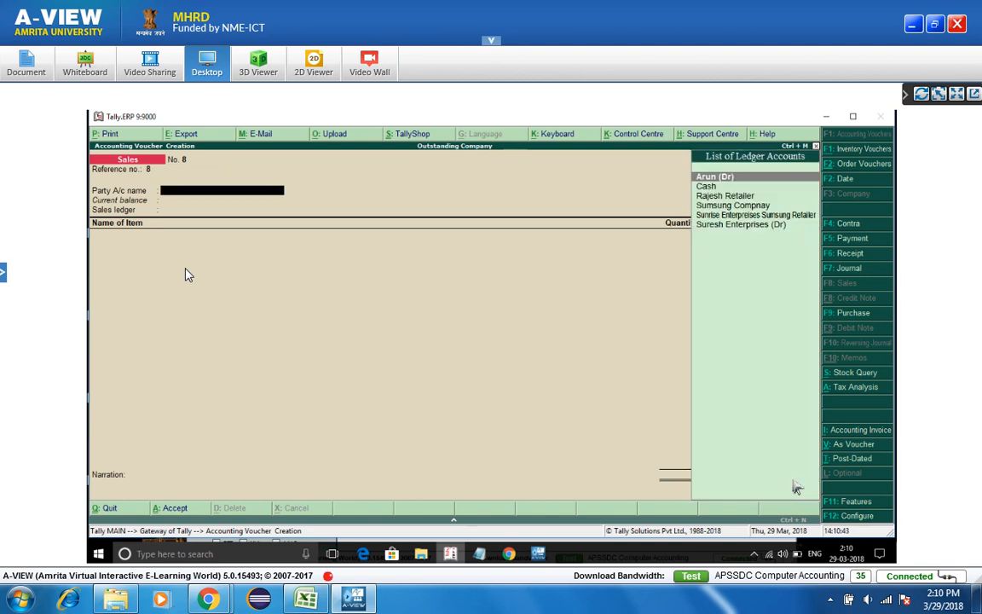
pyautogui.press('Return')
pyautogui.hotkey('ctrl', 'a')
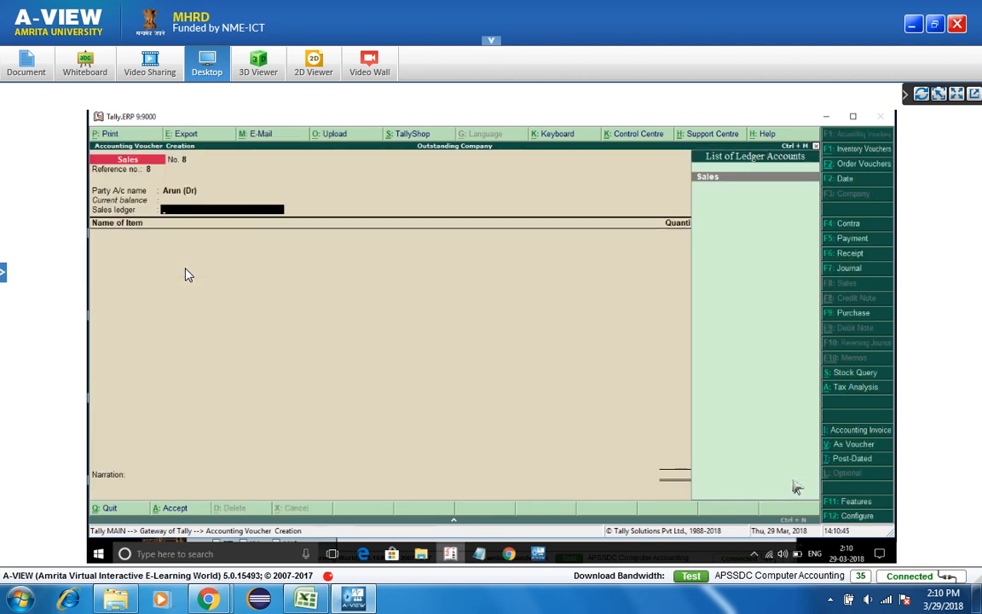
pyautogui.press('Return')
pyautogui.press('Return')
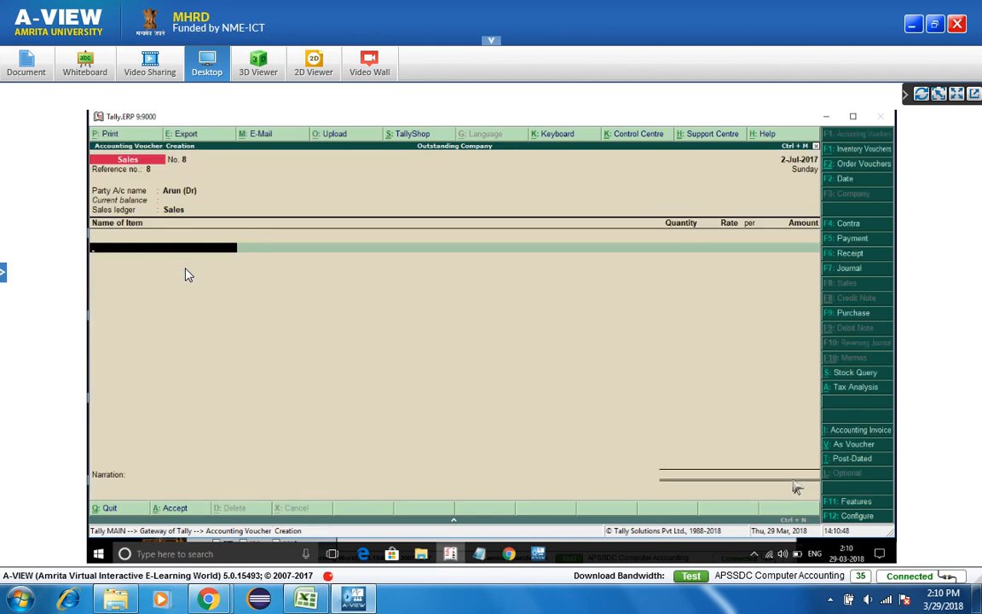
pyautogui.press('BackSpace')
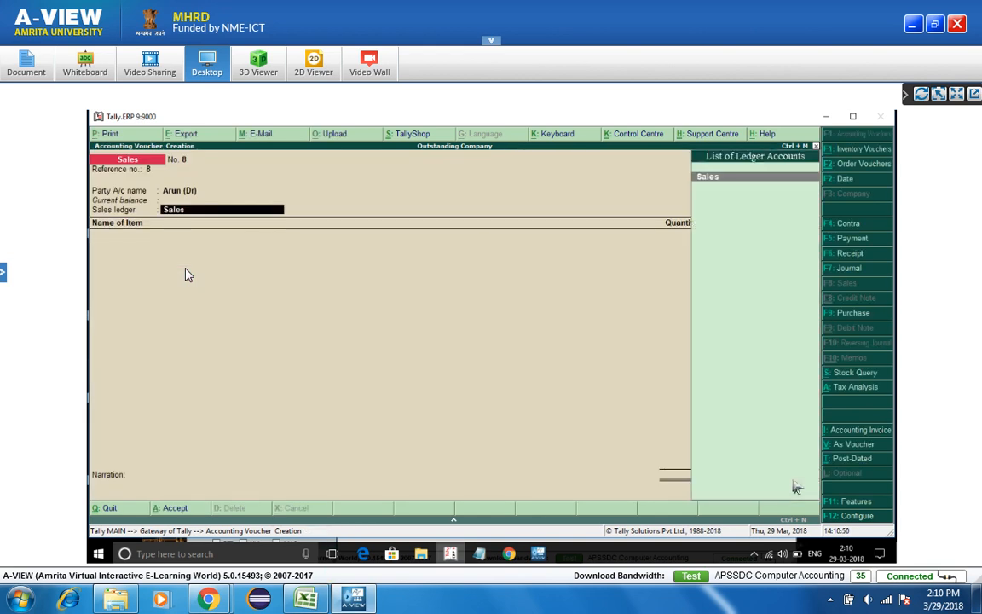
pyautogui.press('BackSpace')
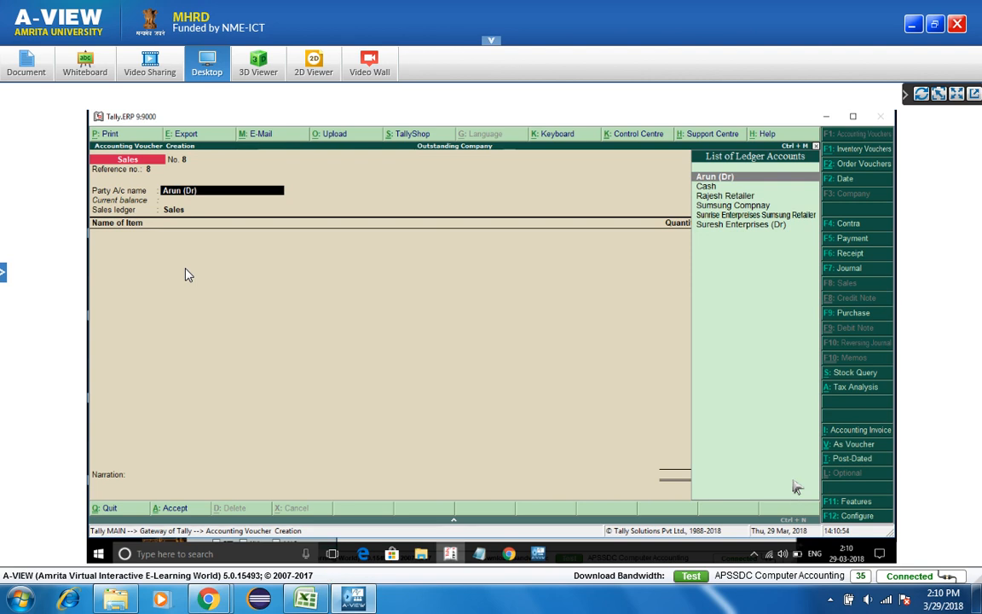
pyautogui.press('Return')
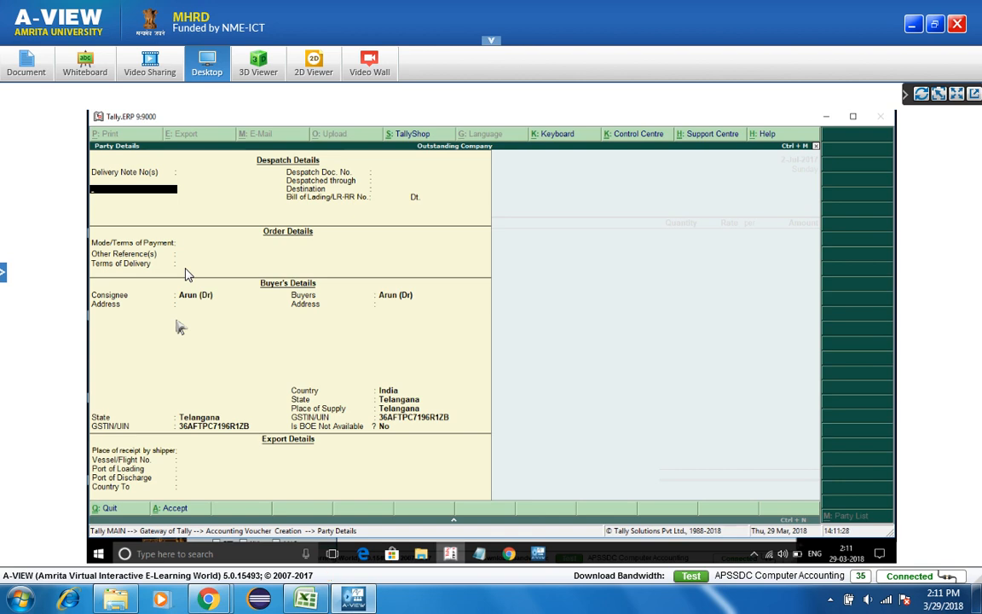
# - Pick Suresh Enterprises (Dr) from the party list as consignee and accept the party details
pyautogui.press('Return')
pyautogui.press('Return')
pyautogui.press('Return')
pyautogui.press('Return')
pyautogui.press('Return')
pyautogui.press('Return')
pyautogui.press('Return')
pyautogui.press('Return')
pyautogui.press('Return')
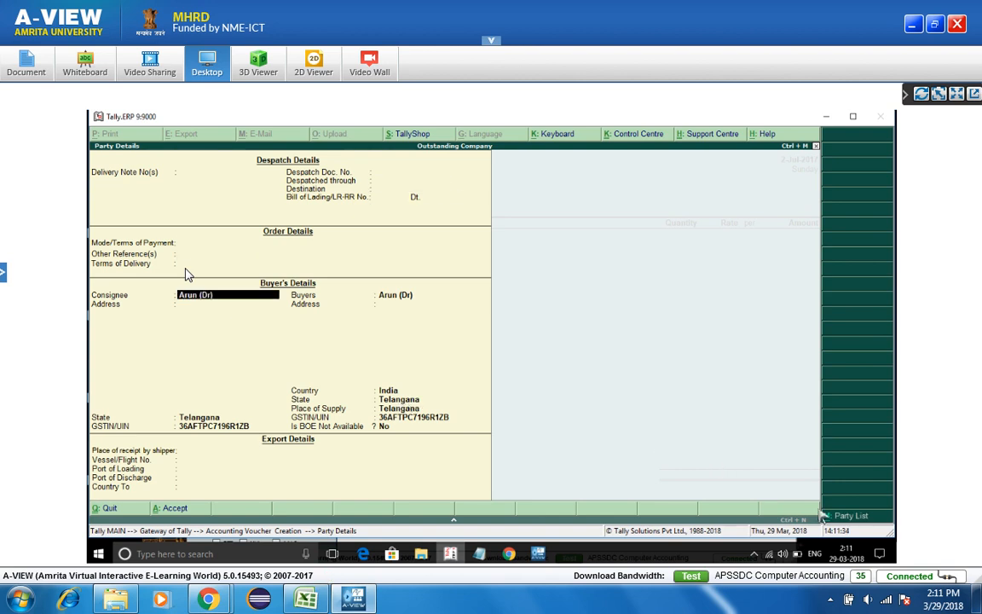
pyautogui.click(849, 517)
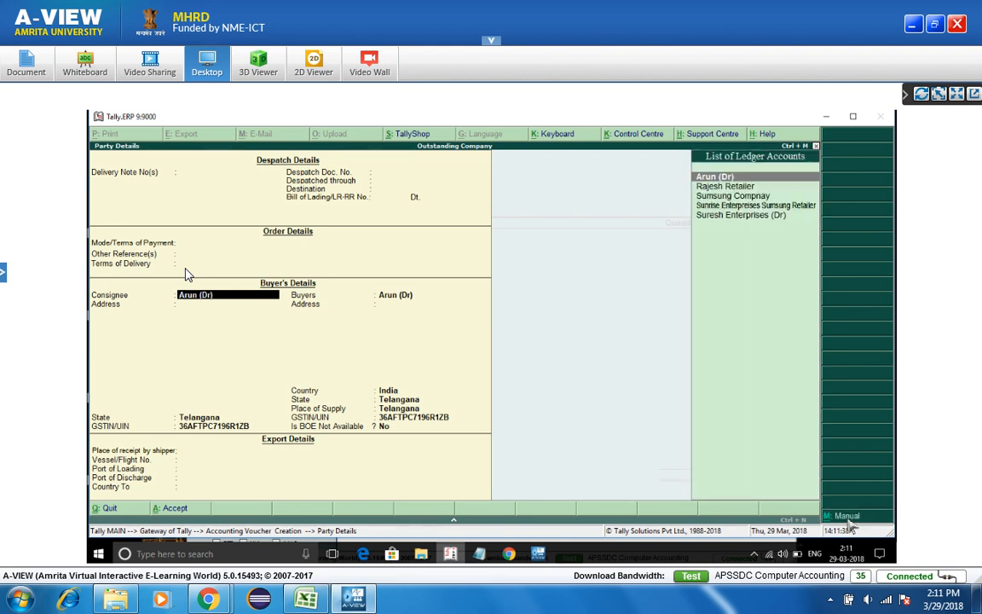
pyautogui.press('Down')
pyautogui.press('Down')
pyautogui.press('Down')
pyautogui.press('Down')
pyautogui.press('Return')
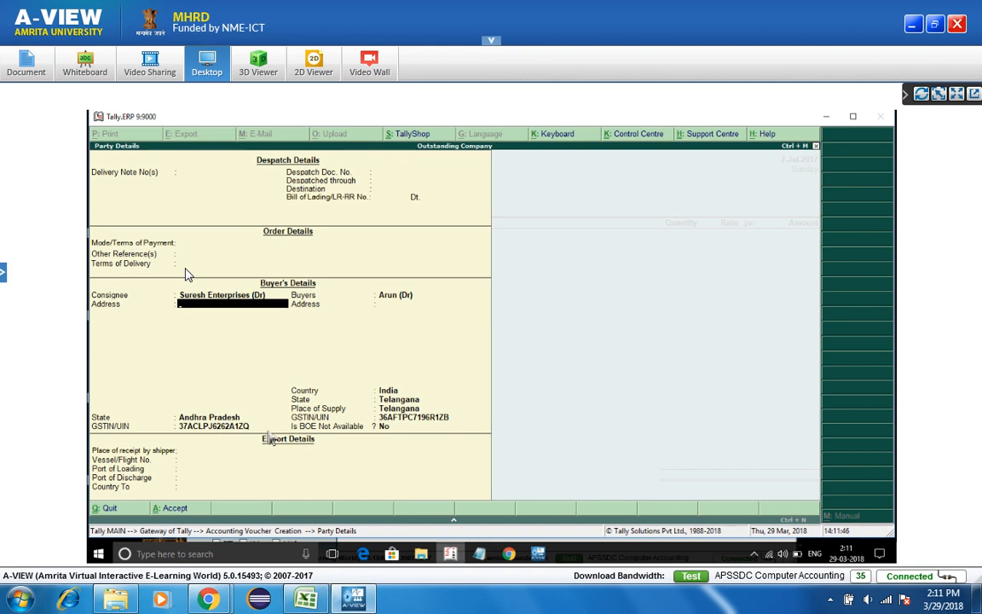
pyautogui.press('Return')
pyautogui.press('Return')
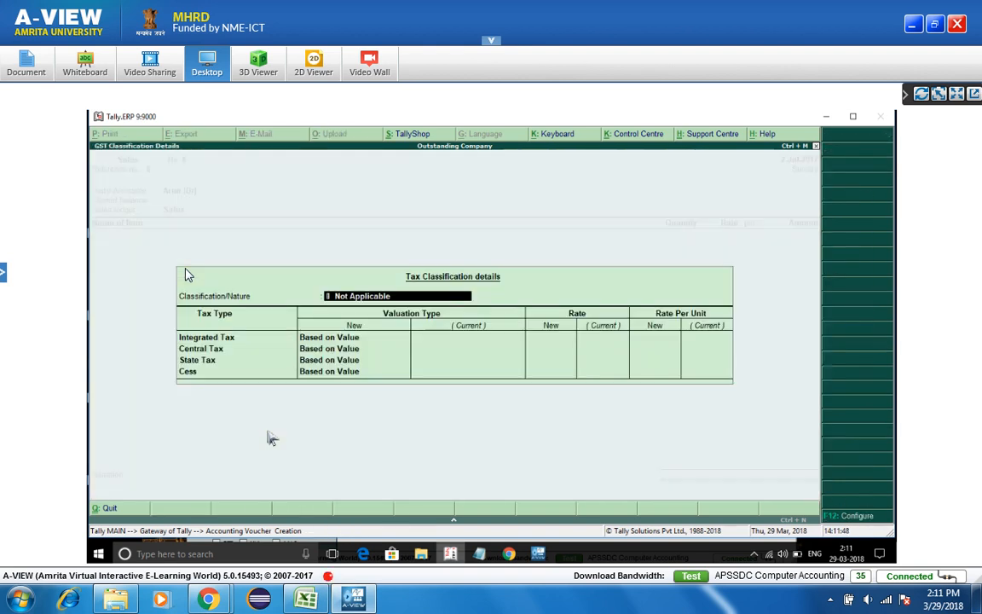
pyautogui.press('Return')
pyautogui.press('Return')
pyautogui.press('Return')
pyautogui.press('Return')
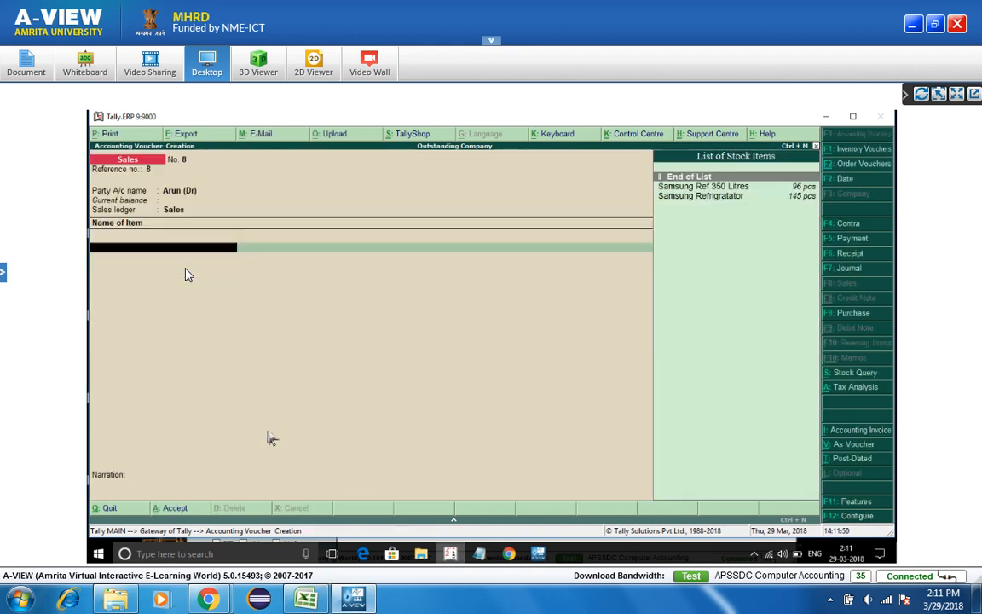
# - Add 10 pcs of Samsung Refrigerator at 25,000.00, totalling 2,50,000.00
pyautogui.press('Down')
pyautogui.press('Down')
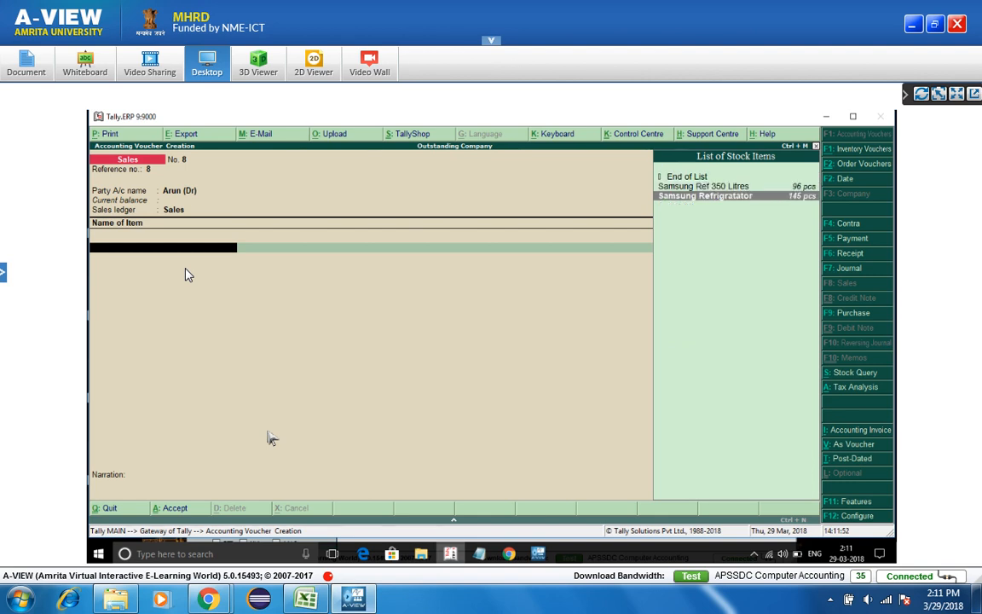
pyautogui.press('Return')
pyautogui.press('Return')
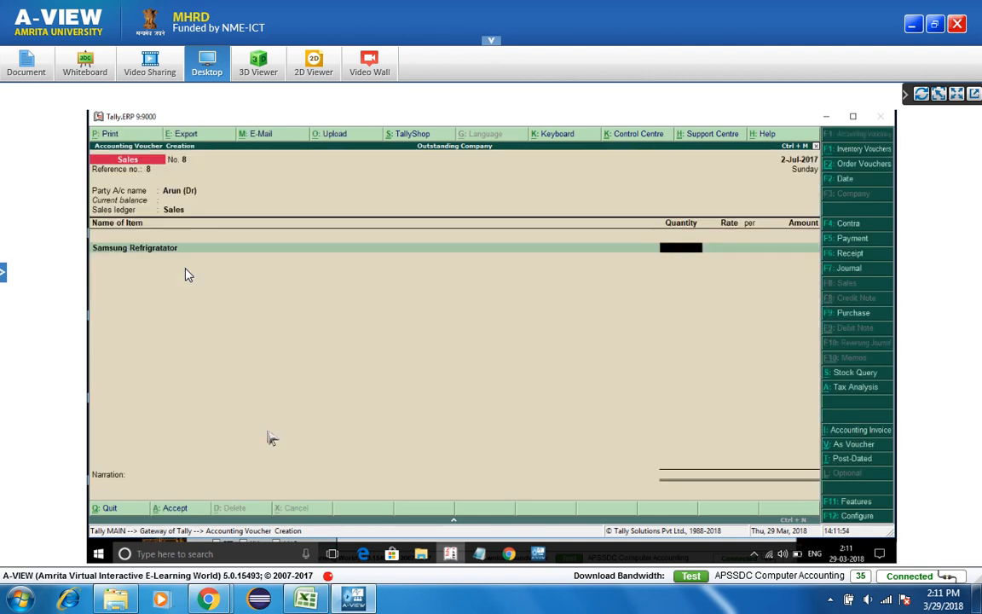
pyautogui.write('10')
pyautogui.press('Return')
pyautogui.press('Return')
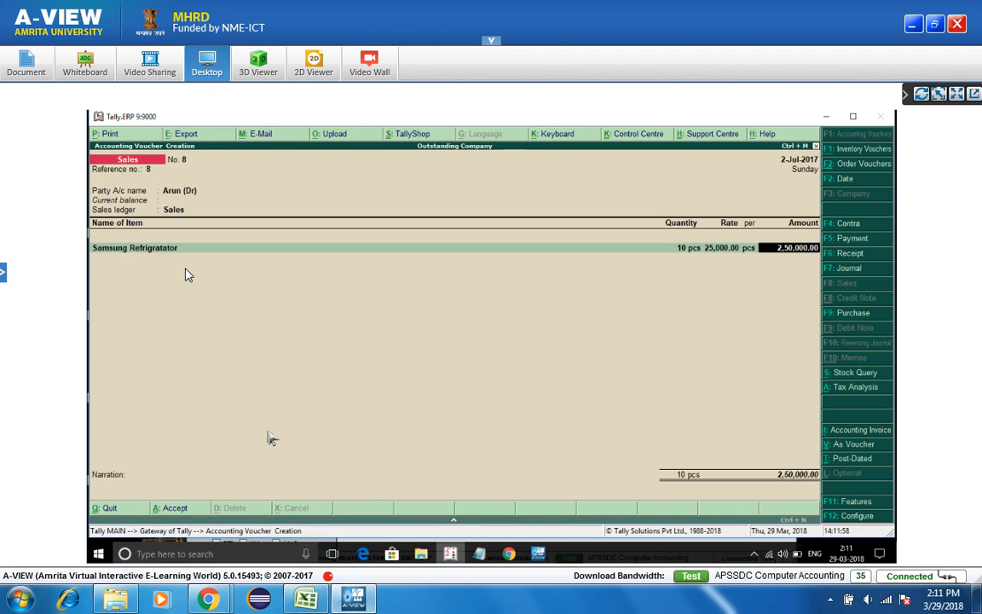
# - Add Cgst as a tax ledger row beneath the item
pyautogui.press('Return')
pyautogui.press('Return')
pyautogui.write('Cgst')
pyautogui.press('Return')
pyautogui.press('Return')
pyautogui.write('sg')
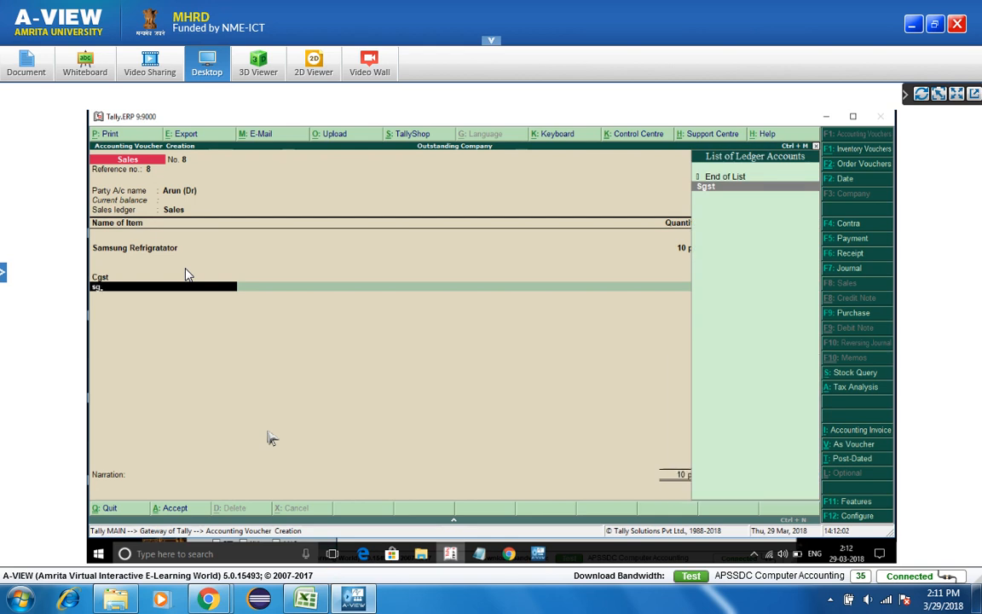
pyautogui.press('Return')
pyautogui.press('Return')
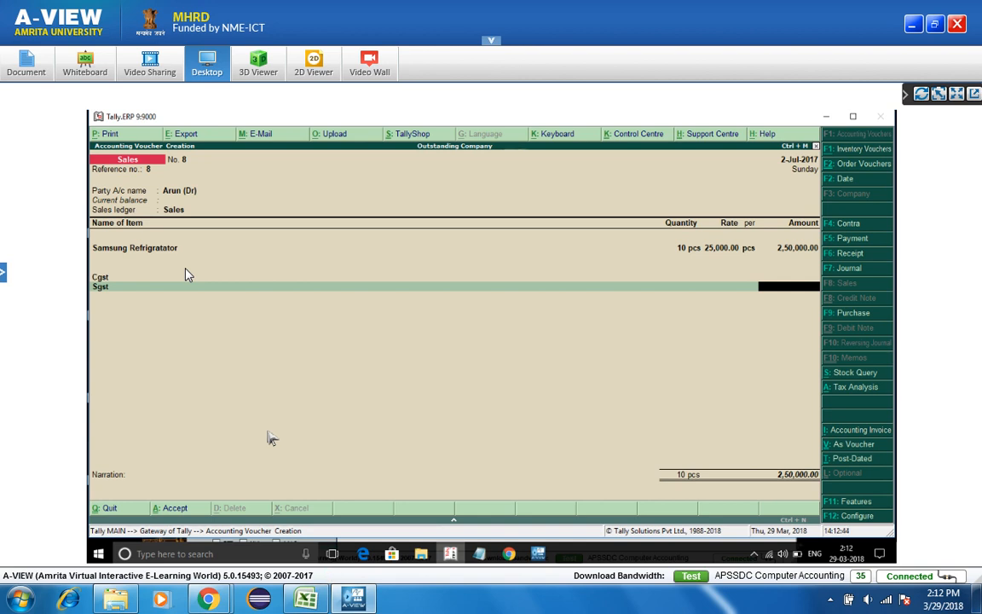
# - Replace the Cgst ledger with Igst at 30,000.00 and drop the Sgst row via End of List
pyautogui.press('BackSpace')
pyautogui.press('BackSpace')
pyautogui.press('BackSpace')
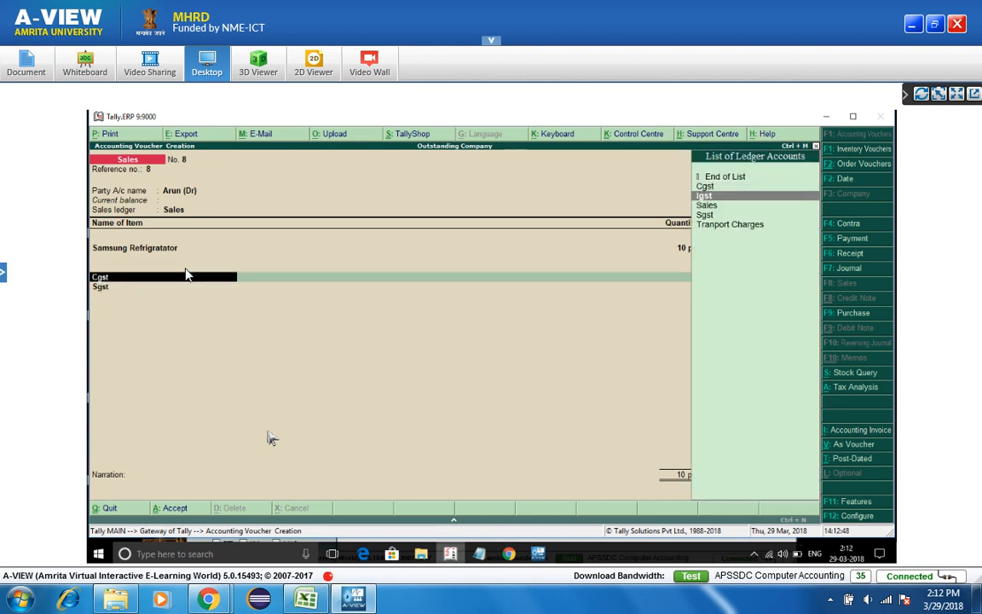
pyautogui.press('Return')
pyautogui.press('Return')
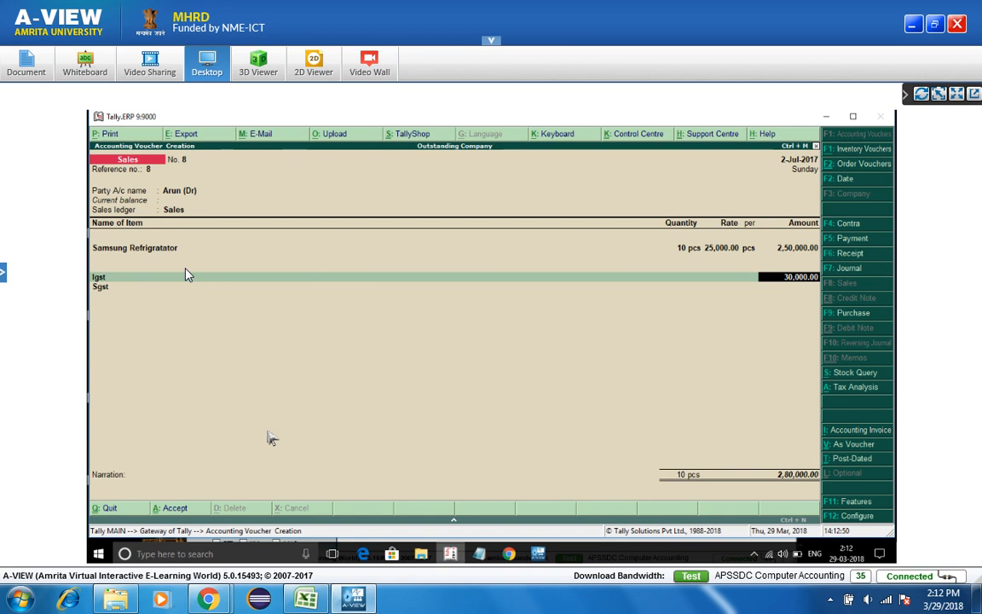
pyautogui.press('Return')
pyautogui.press('Up')
pyautogui.press('Up')
pyautogui.press('Up')
pyautogui.press('Up')
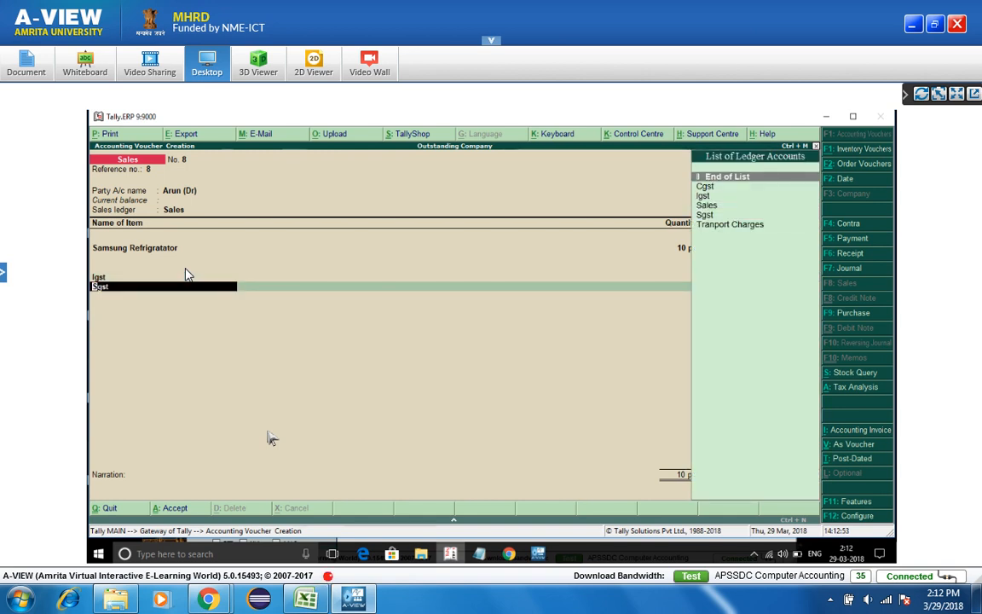
pyautogui.press('Return')
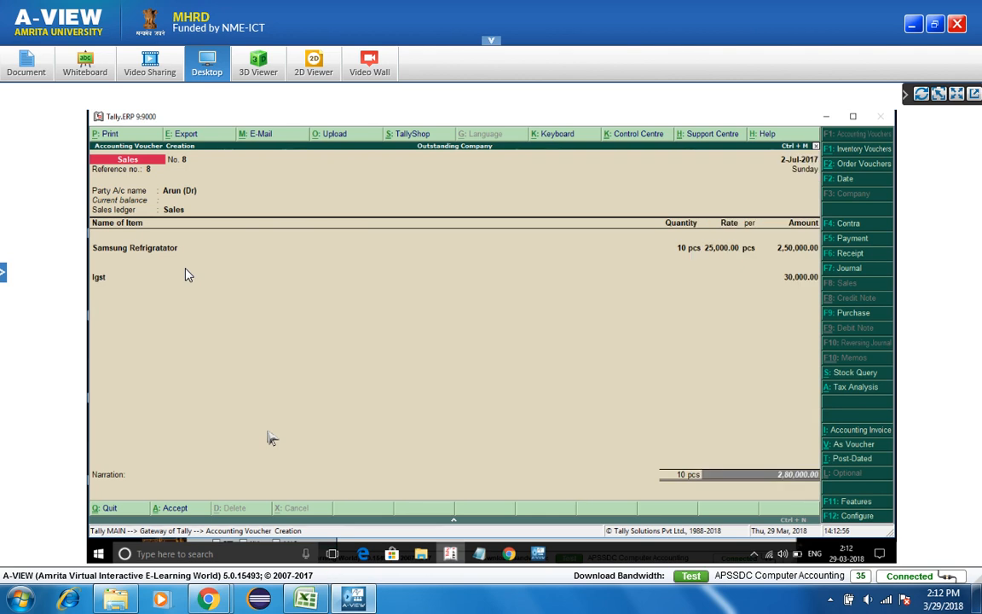
# - Save voucher No. 8 for 2,80,000.00 and zoom into its Tax Invoice print preview
pyautogui.hotkey('ctrl', 'a')
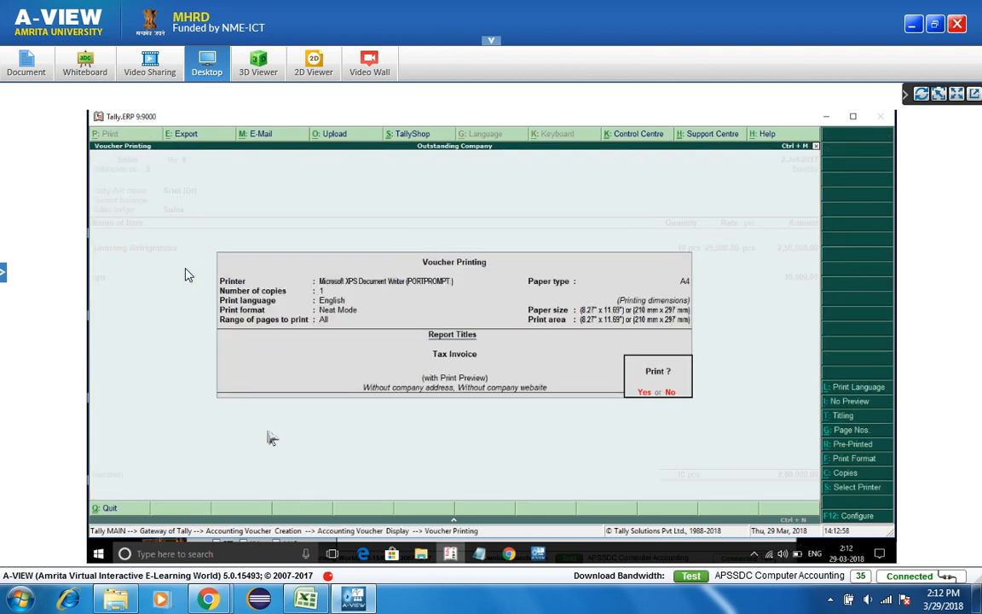
pyautogui.press('Return')
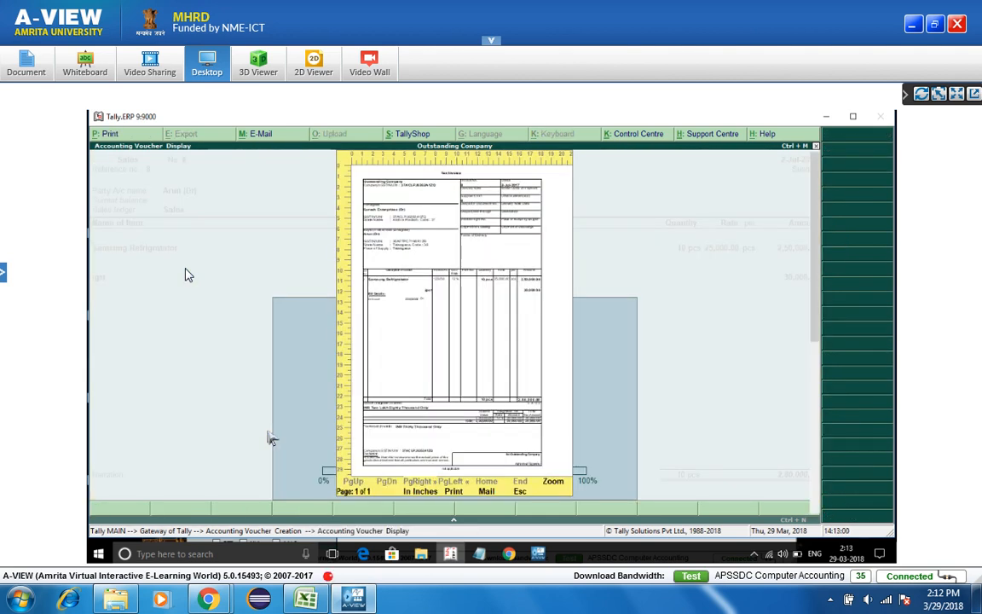
pyautogui.press('Return')
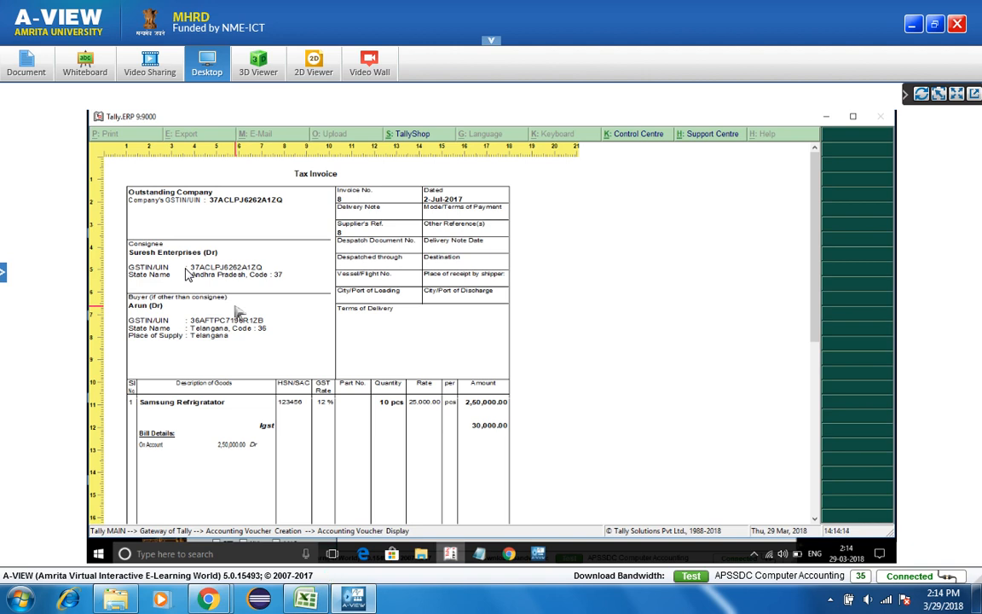
# - Close the zoomed Tax Invoice preview and return to Sales voucher No. 8 totalling 2,80,000
pyautogui.press('Escape')
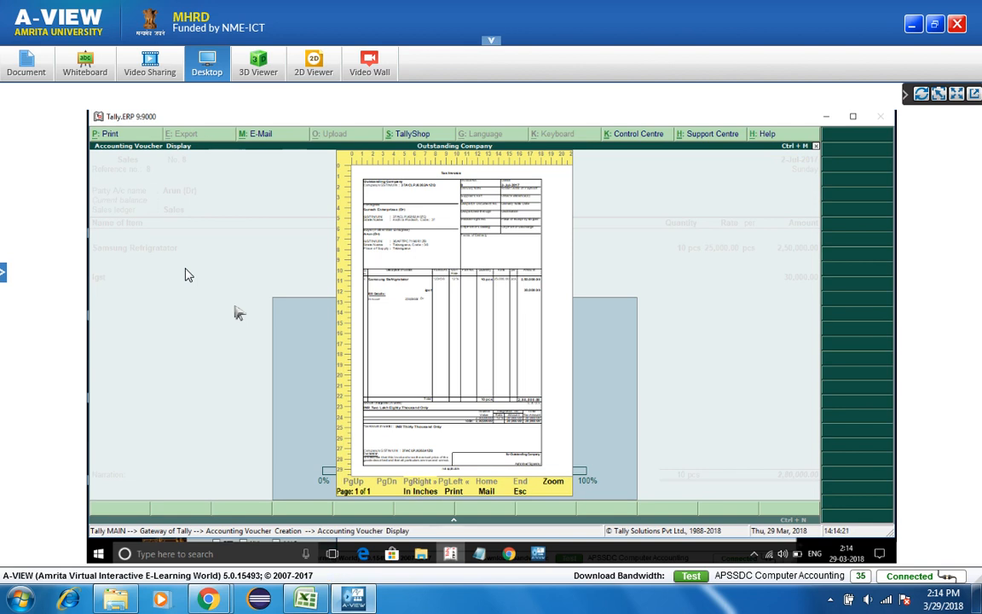
pyautogui.press('Escape')
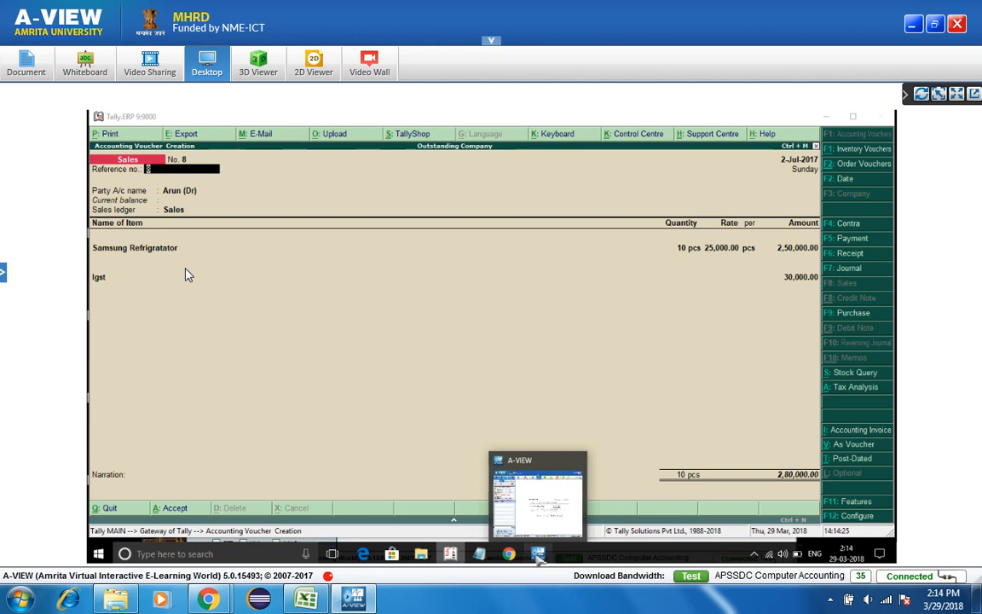
# - Send the chat message 'any doubts' in the A-VIEW session window
pyautogui.click(537, 554)
pyautogui.click(306, 496)
pyautogui.write('any doubts')
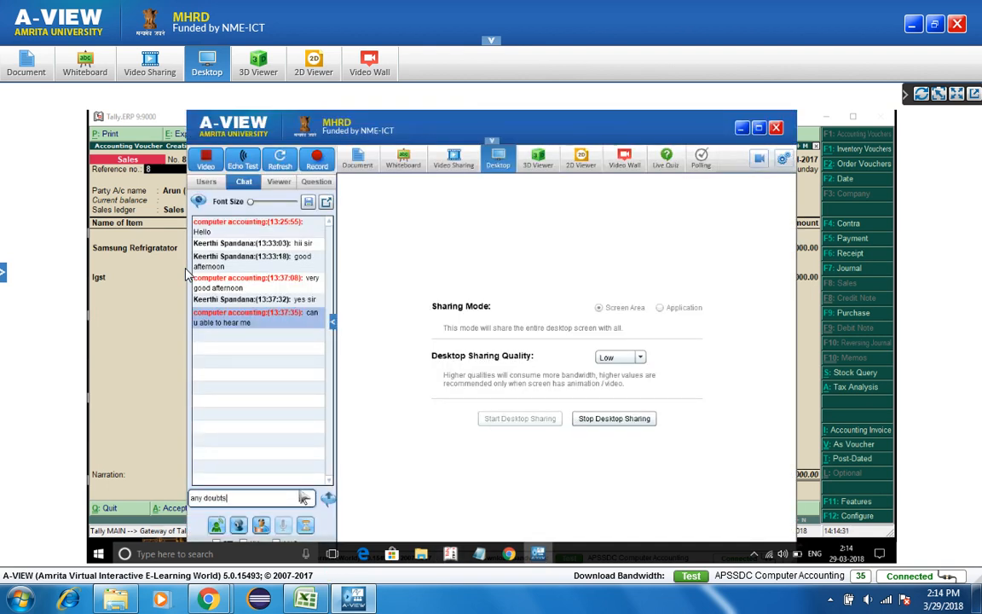
pyautogui.press('Return')
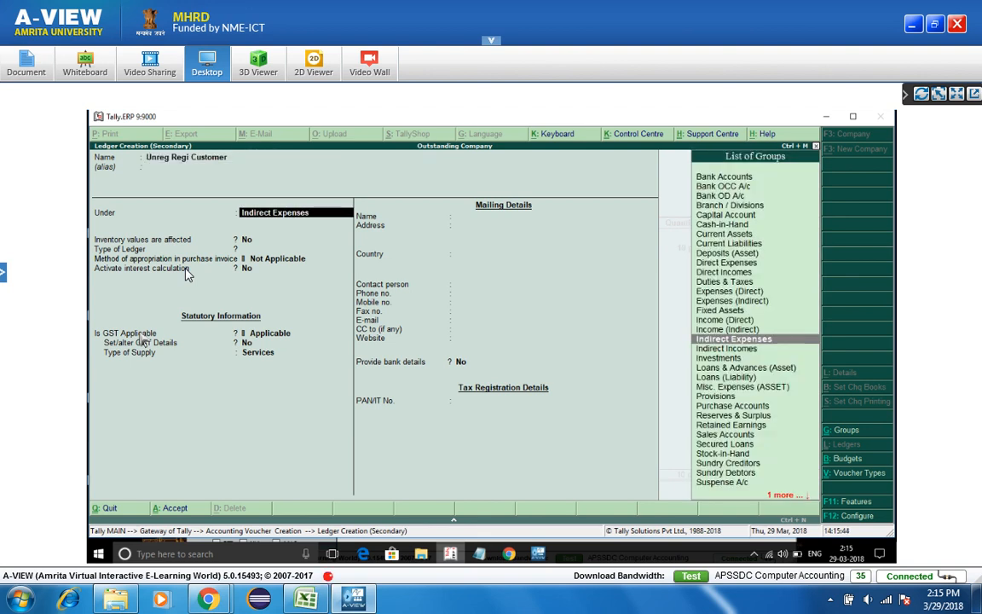
# - Create ledger Unreg Regi Customer under Sundry Debtors, India/Andhra Pradesh, GST registration Unregistered
pyautogui.write('De')
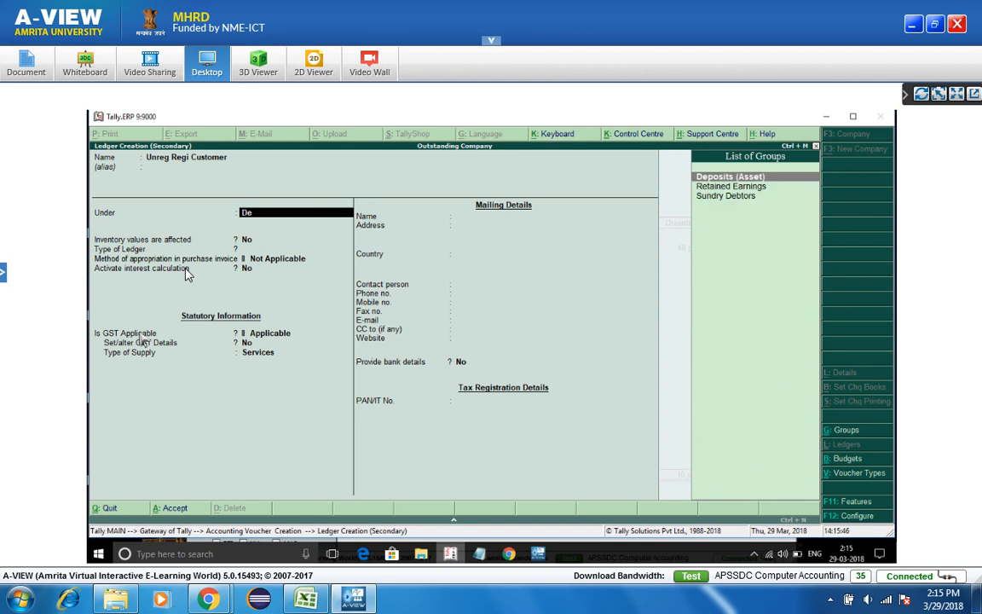
pyautogui.write('b')
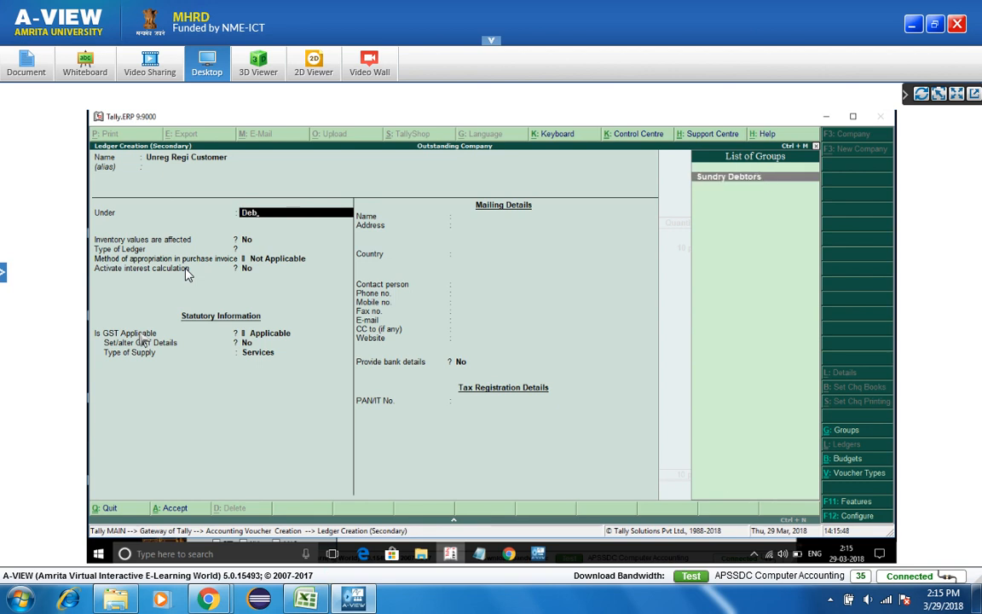
pyautogui.press('Return')
pyautogui.press('Return')
pyautogui.press('Return')
pyautogui.press('Return')
pyautogui.press('Return')
pyautogui.press('Return')
pyautogui.press('Return')
pyautogui.press('Return')
pyautogui.press('Return')
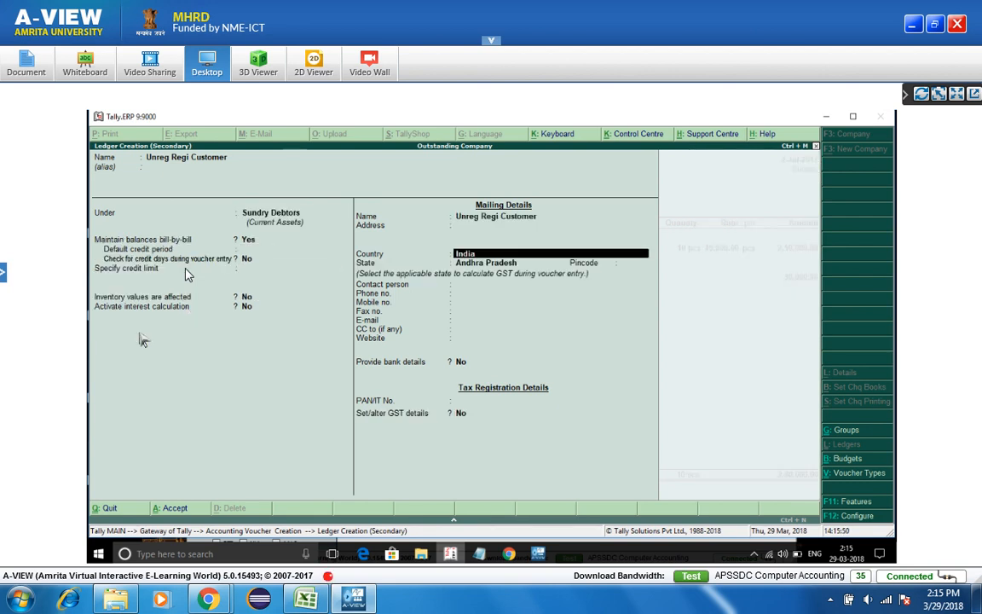
pyautogui.press('Return')
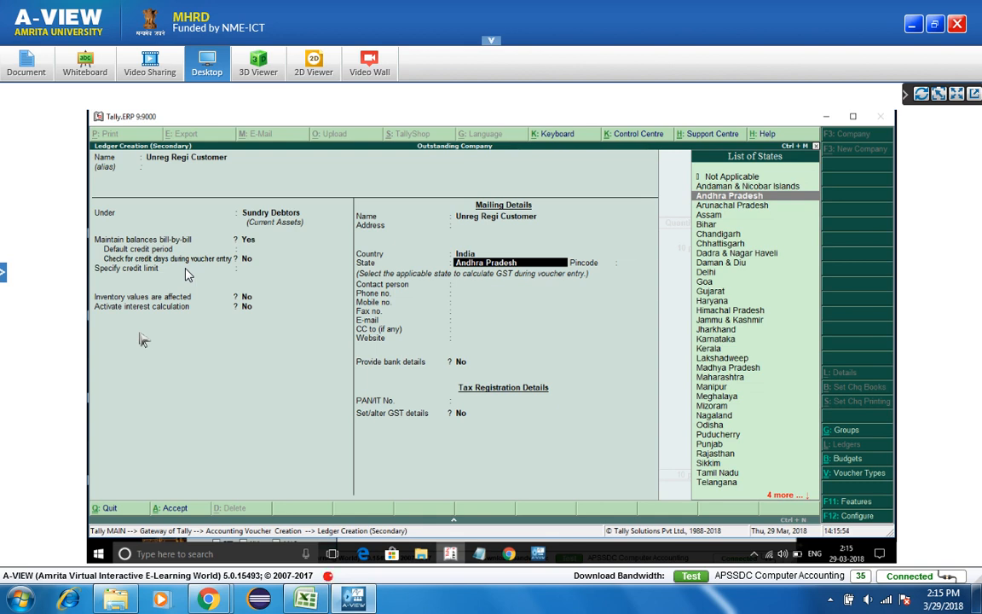
pyautogui.press('Return')
pyautogui.press('Return')
pyautogui.press('Return')
pyautogui.press('Return')
pyautogui.press('Return')
pyautogui.press('Return')
pyautogui.press('Return')
pyautogui.press('Return')
pyautogui.press('Return')
pyautogui.press('Return')
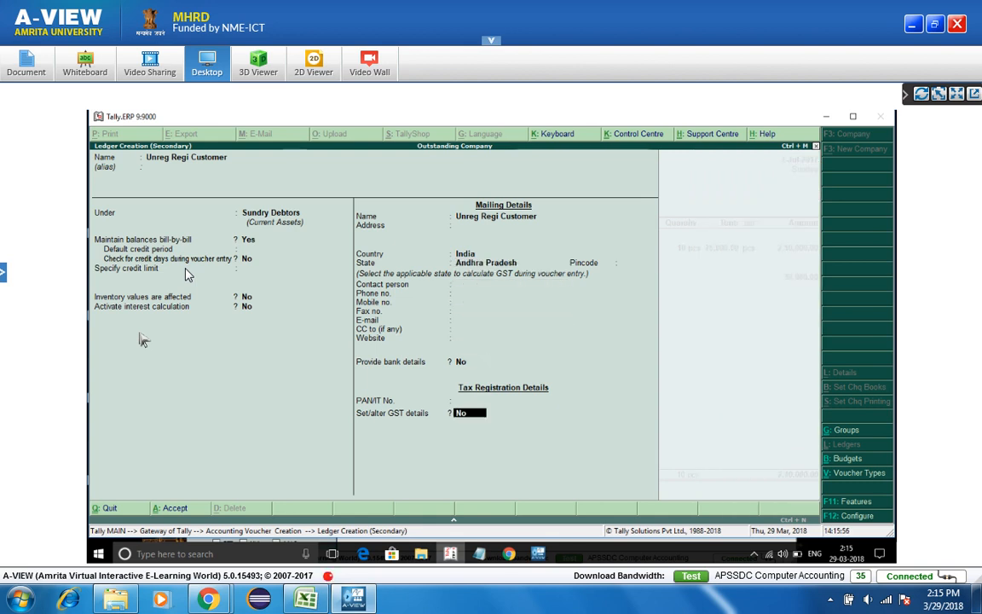
pyautogui.press('y')
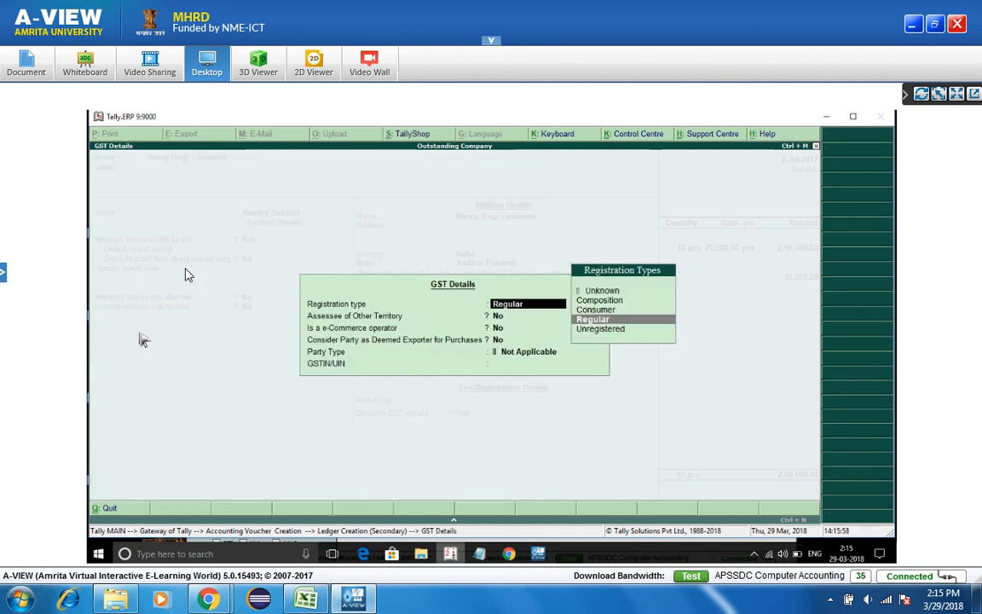
pyautogui.press('Down')
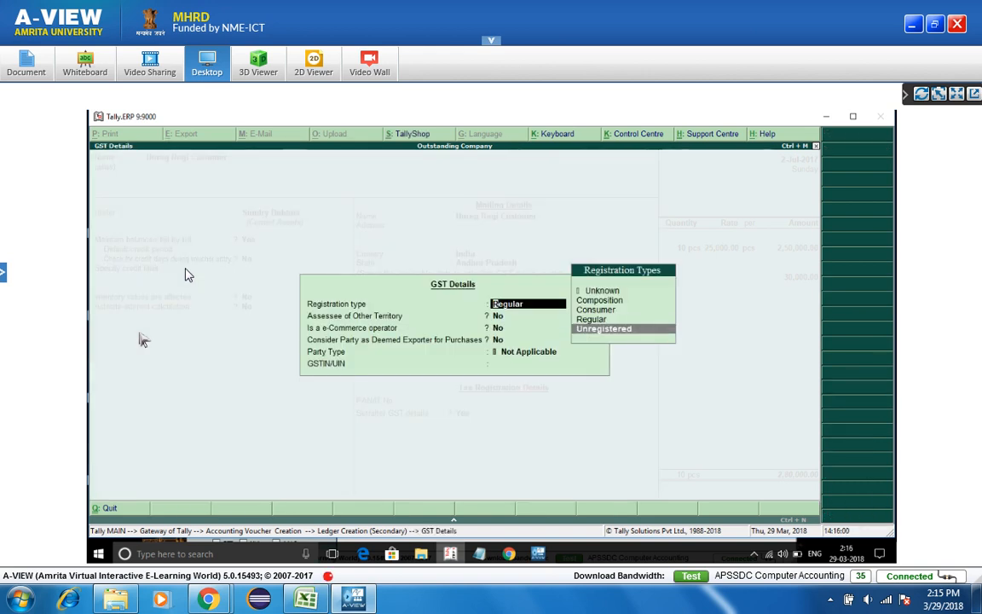
pyautogui.press('Return')
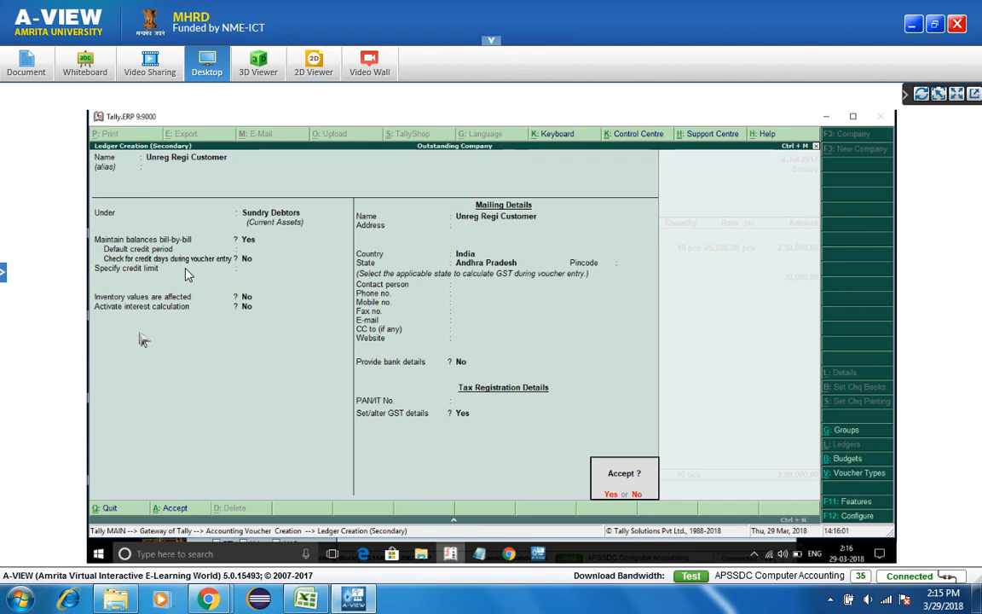
pyautogui.press('y')
# - Step through the voucher's despatch, consignee and payment-term party details
pyautogui.press('Return')
pyautogui.press('Return')
pyautogui.press('Return')
pyautogui.press('Return')
pyautogui.press('Return')
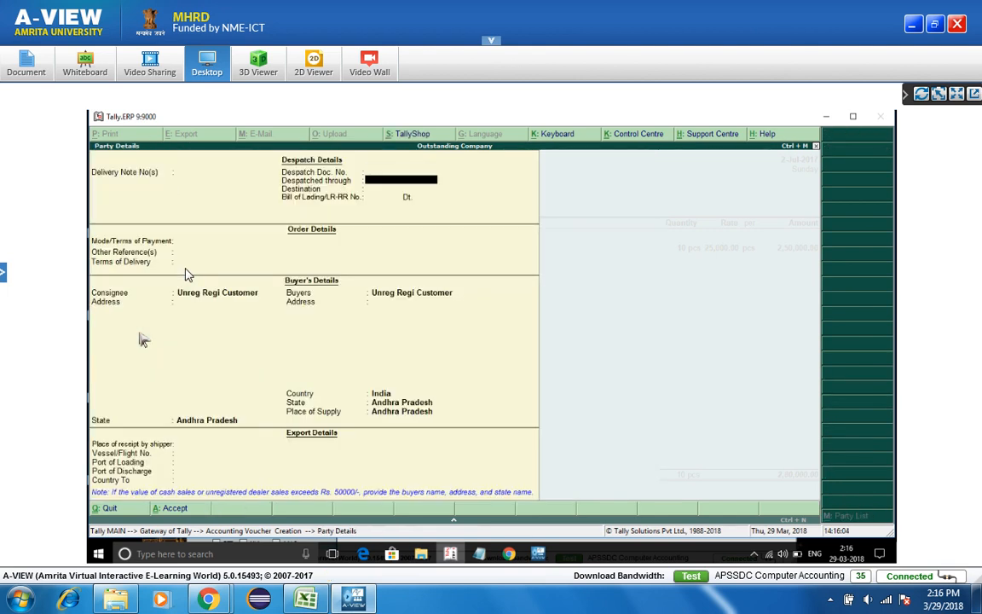
pyautogui.press('Return')
pyautogui.press('Return')
pyautogui.press('Return')
pyautogui.press('Return')
pyautogui.press('Return')
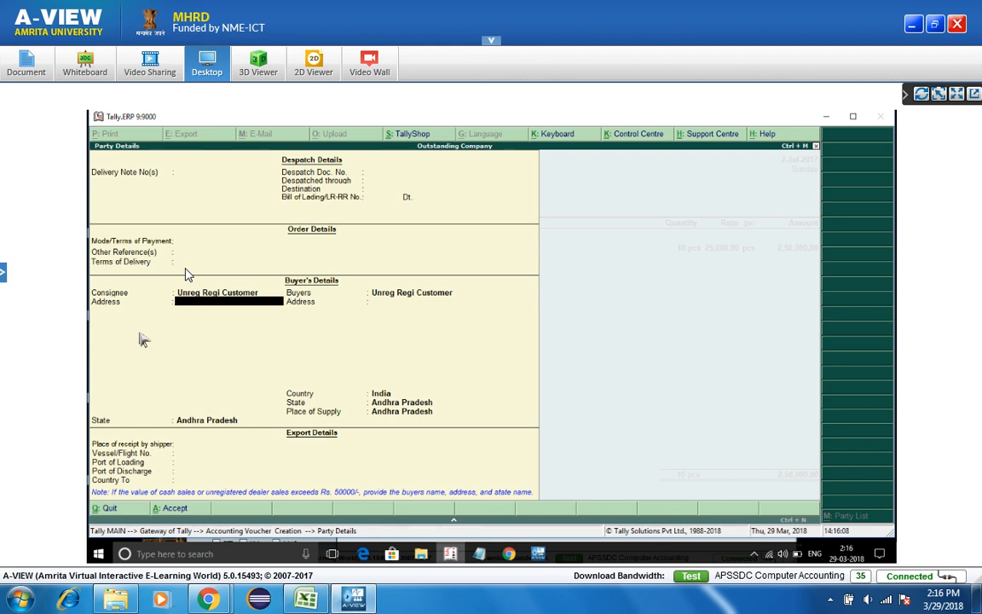
pyautogui.press('BackSpace')
pyautogui.press('BackSpace')
pyautogui.press('BackSpace')
pyautogui.press('BackSpace')
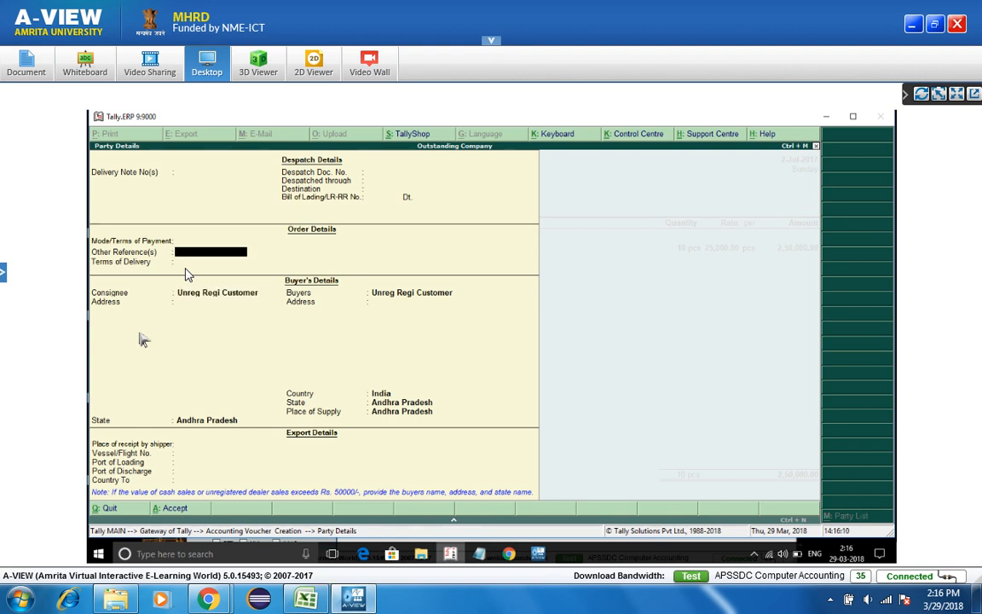
pyautogui.press('Return')
pyautogui.press('Return')
pyautogui.press('Return')
pyautogui.press('Return')
pyautogui.press('Return')
pyautogui.press('Return')
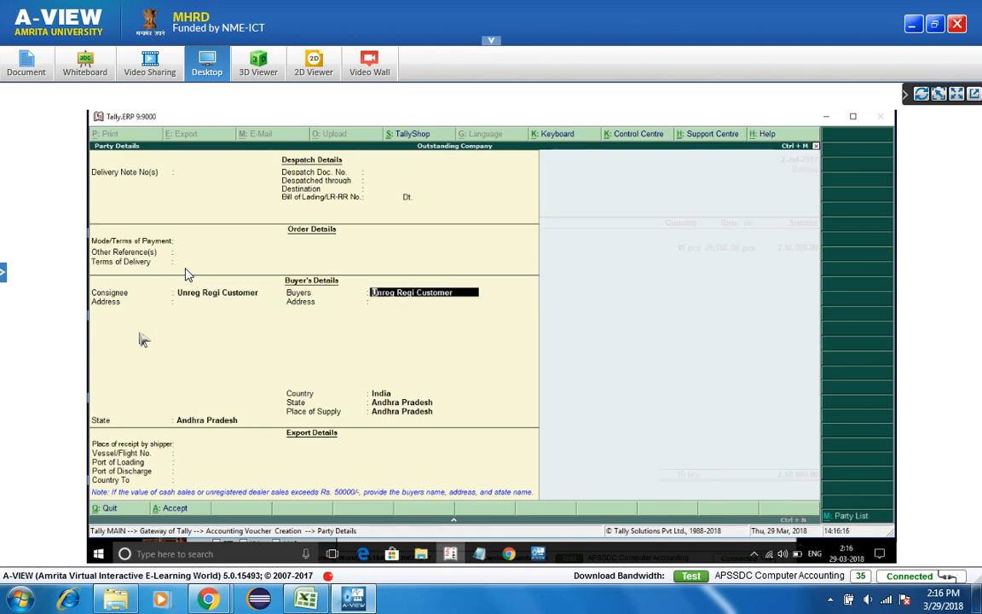
pyautogui.press('BackSpace')
pyautogui.press('BackSpace')
pyautogui.press('BackSpace')
pyautogui.press('BackSpace')
pyautogui.press('BackSpace')
pyautogui.press('BackSpace')
pyautogui.press('BackSpace')
pyautogui.press('BackSpace')
pyautogui.press('BackSpace')
pyautogui.press('BackSpace')
pyautogui.press('BackSpace')
pyautogui.press('BackSpace')
pyautogui.press('BackSpace')
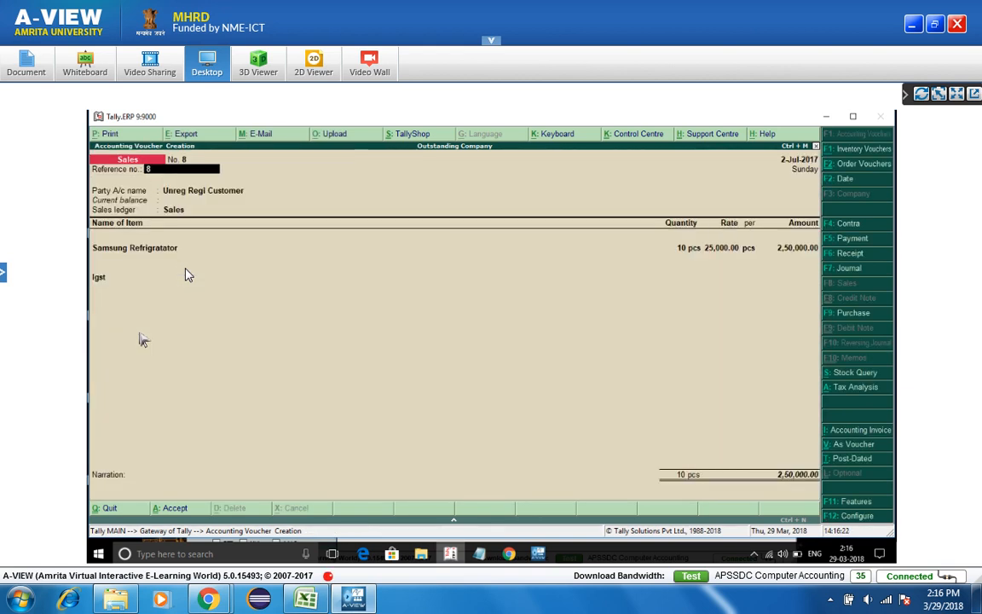
# - Set the party account to Cash with Unreg Regi Customer as buyer
pyautogui.press('Return')
pyautogui.write('Cash')
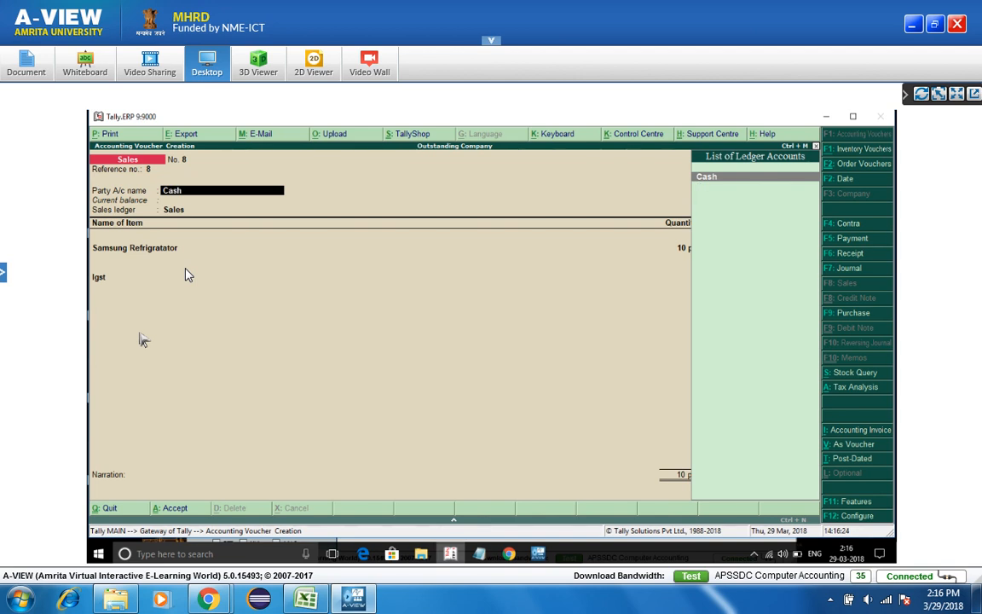
pyautogui.press('Return')
pyautogui.press('Return')
pyautogui.press('Return')
pyautogui.press('Return')
pyautogui.press('Return')
pyautogui.press('Return')
pyautogui.press('Return')
pyautogui.press('Return')
pyautogui.press('Return')
pyautogui.press('Return')
pyautogui.press('Return')
pyautogui.press('Return')
pyautogui.press('Return')
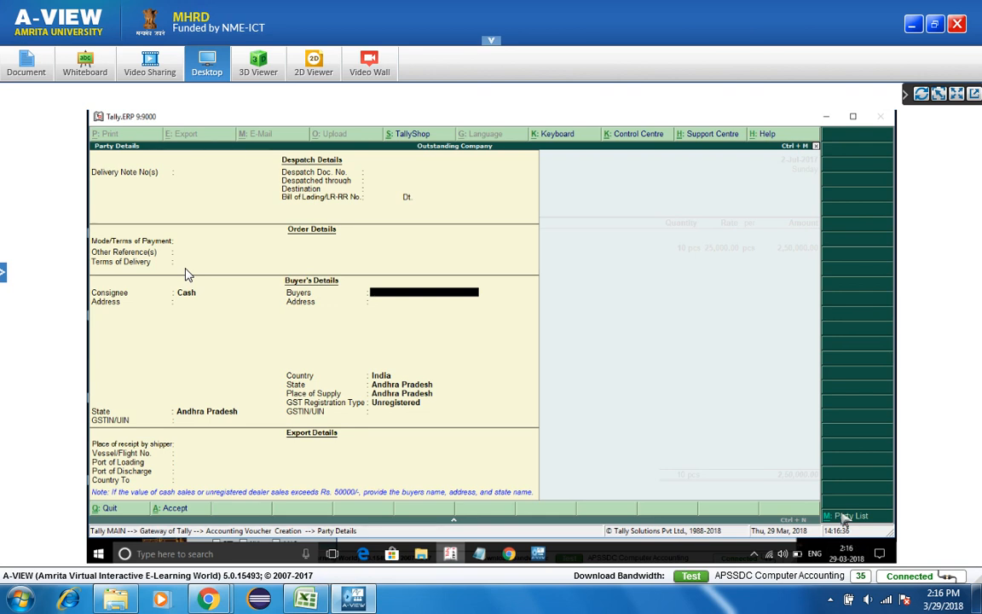
pyautogui.click(846, 519)
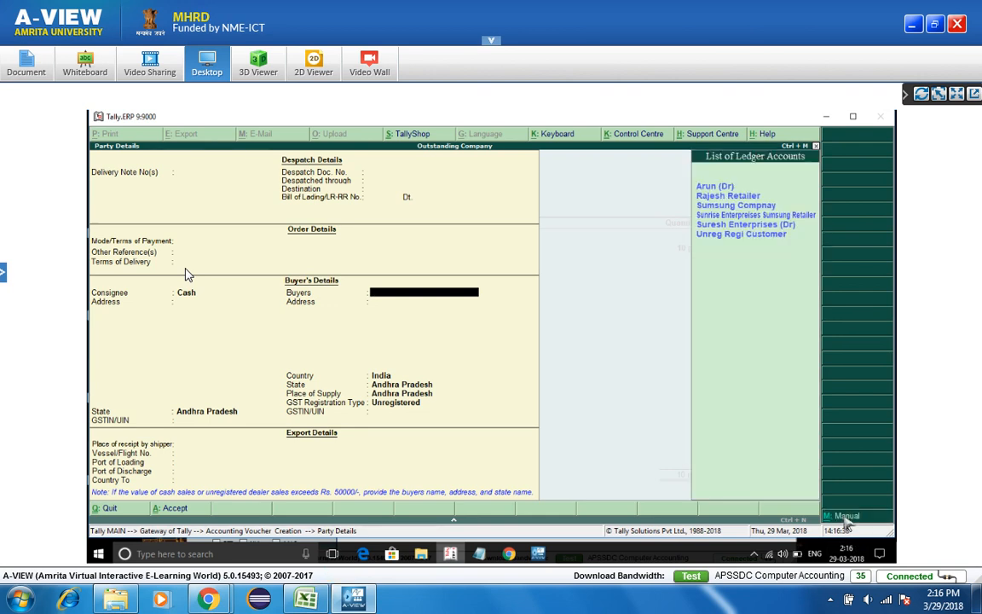
pyautogui.press('Down')
pyautogui.press('Down')
pyautogui.press('Down')
pyautogui.press('Down')
pyautogui.press('Down')
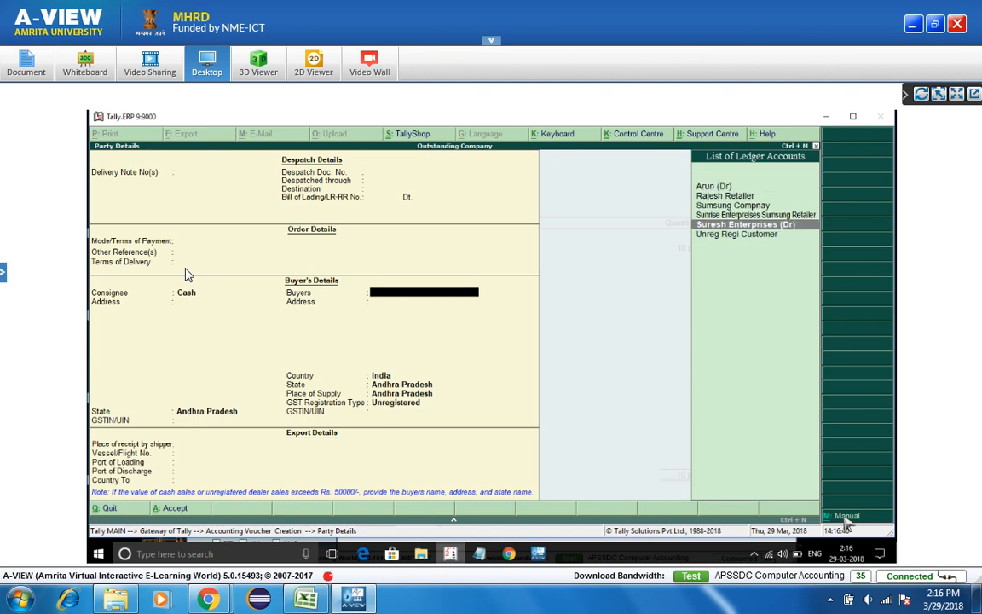
pyautogui.press('Return')
pyautogui.press('Return')
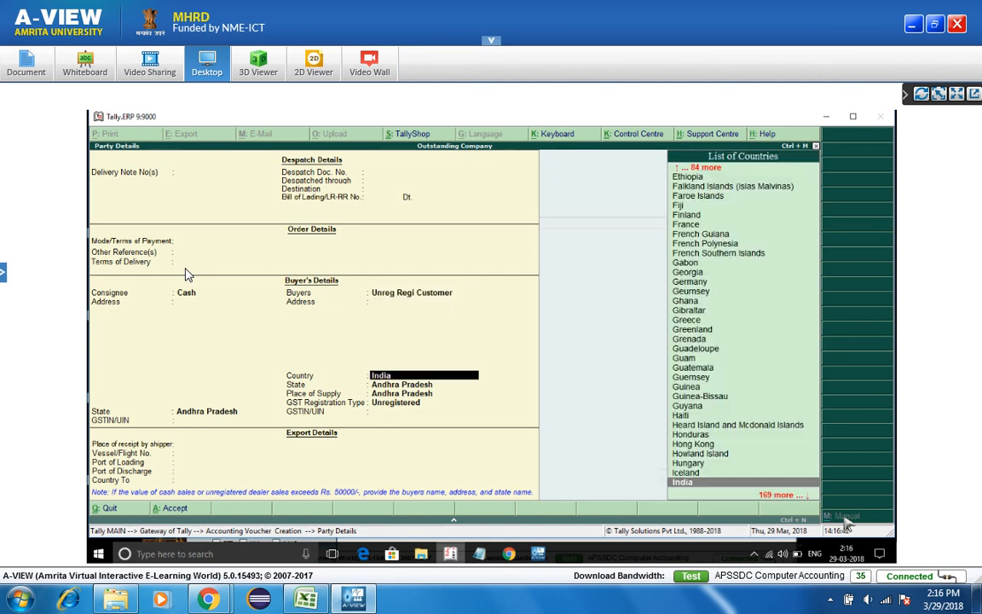
pyautogui.press('Return')
pyautogui.press('Return')
pyautogui.press('Return')
pyautogui.press('Return')
pyautogui.press('Return')
pyautogui.press('Return')
pyautogui.press('Return')
pyautogui.press('Return')
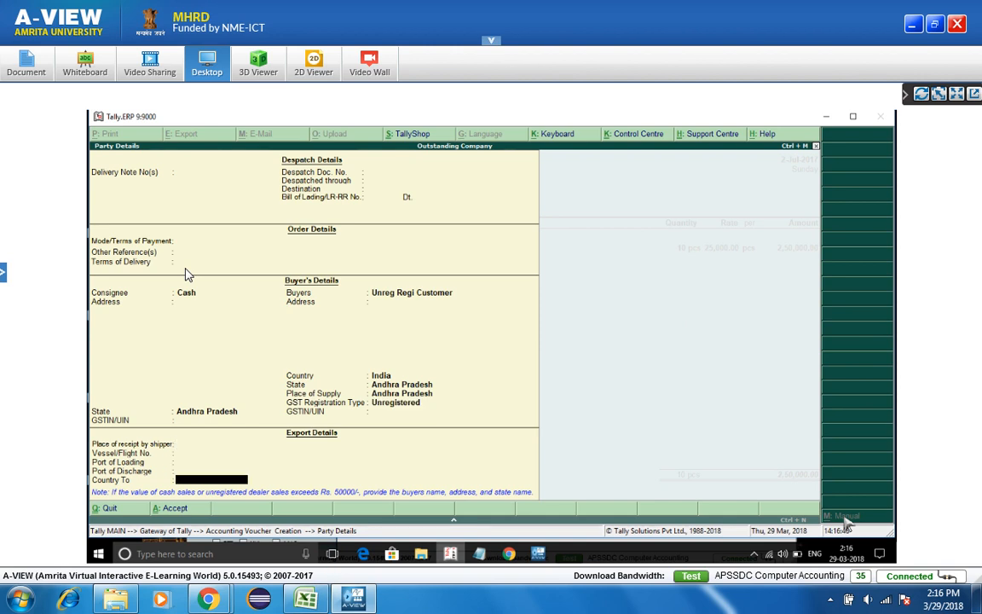
pyautogui.press('Return')
pyautogui.press('Return')
pyautogui.press('Return')
pyautogui.press('Return')
pyautogui.press('Return')
pyautogui.press('Return')
pyautogui.press('Return')
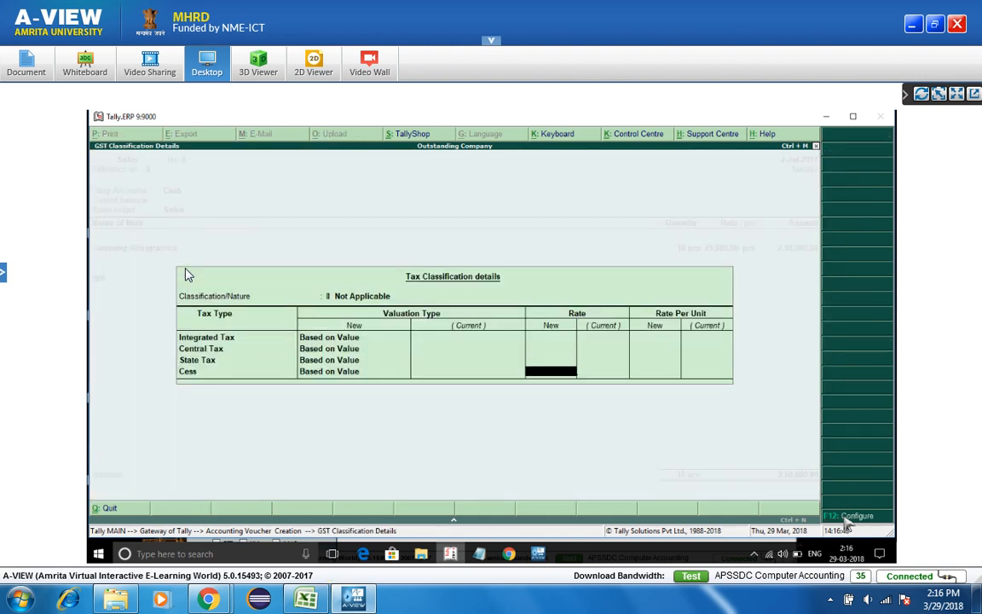
# - Bill 10 pcs Samsung Refrigerator at 25,000 with Cgst and Sgst, and save voucher No. 8
pyautogui.press('Return')
pyautogui.press('Return')
pyautogui.write('10')
pyautogui.press('Return')
pyautogui.press('Return')
pyautogui.press('Return')
pyautogui.press('Return')
pyautogui.press('Return')
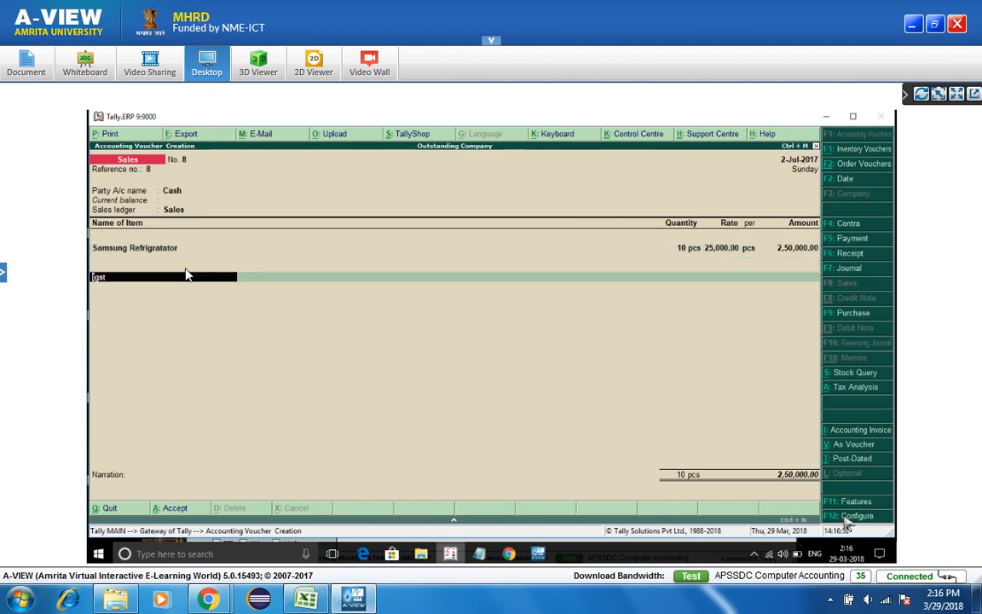
pyautogui.write('cgst')
pyautogui.press('Return')
pyautogui.press('Return')
pyautogui.press('Return')
pyautogui.write('sg')
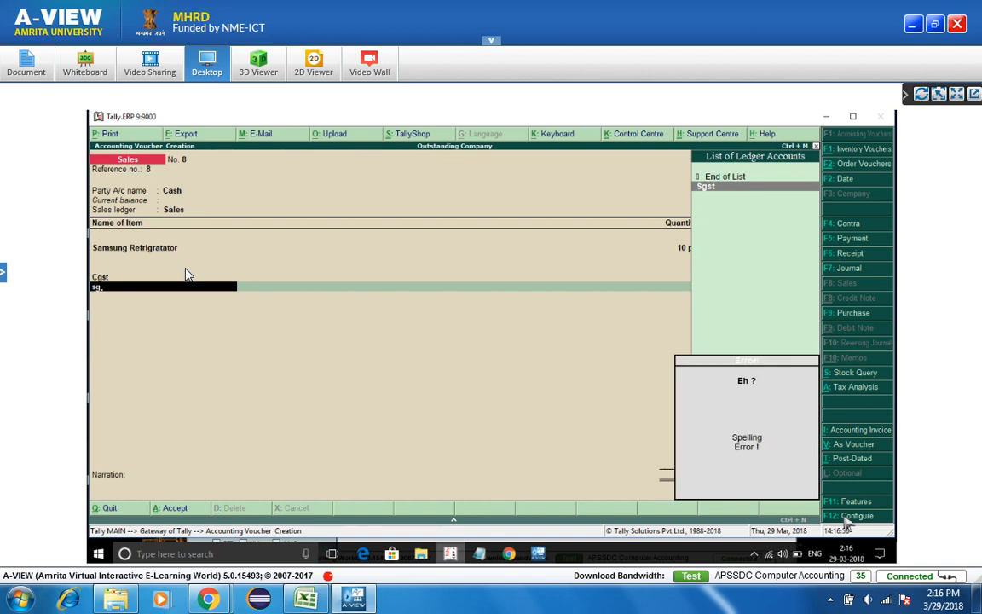
pyautogui.press('Return')
pyautogui.press('Return')
pyautogui.press('Return')
pyautogui.press('Return')
pyautogui.press('Return')
pyautogui.press('Return')
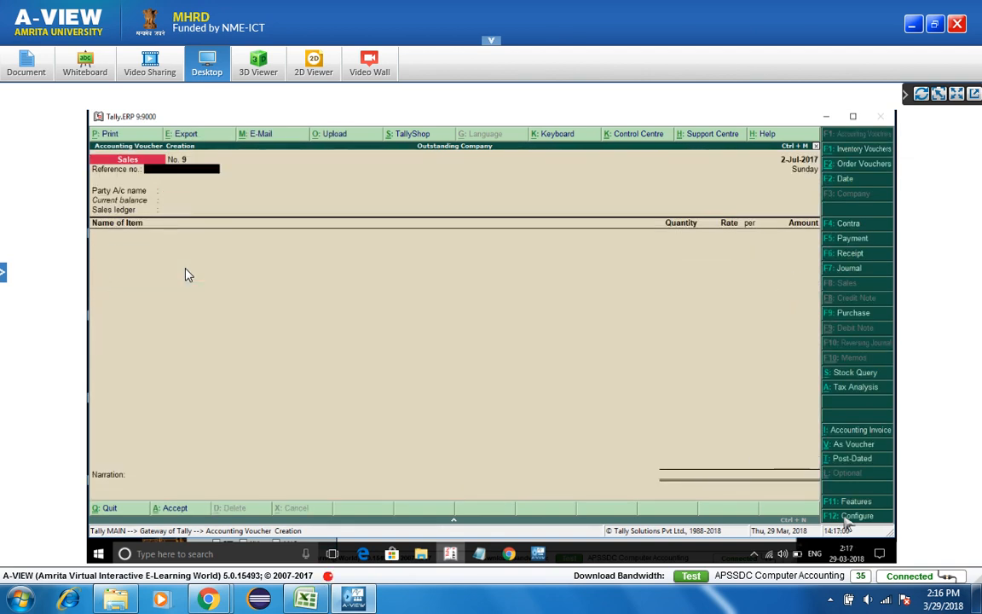
pyautogui.press('Escape')
pyautogui.press('y')
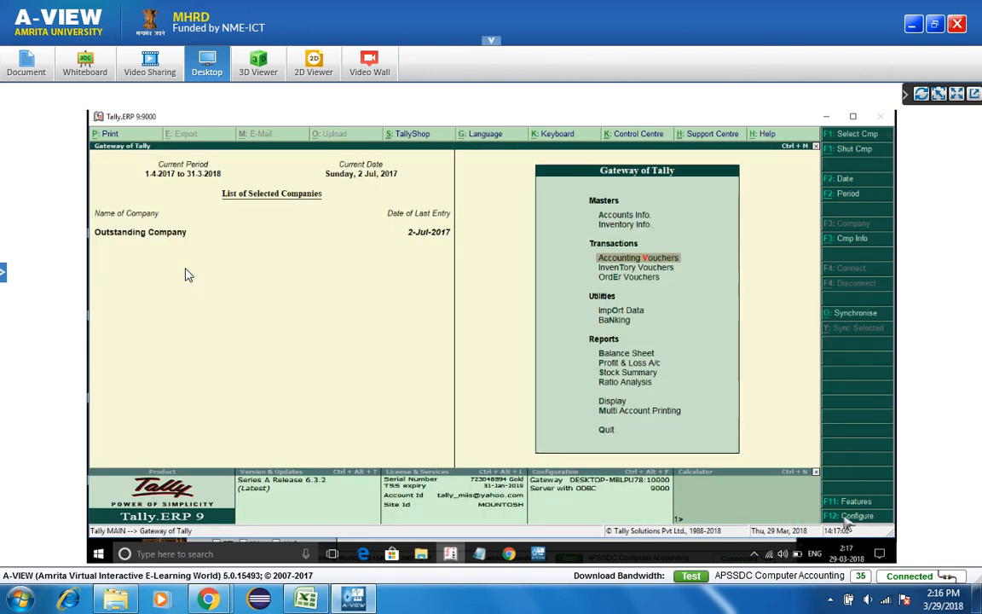
pyautogui.click(538, 553)
pyautogui.click(239, 502)
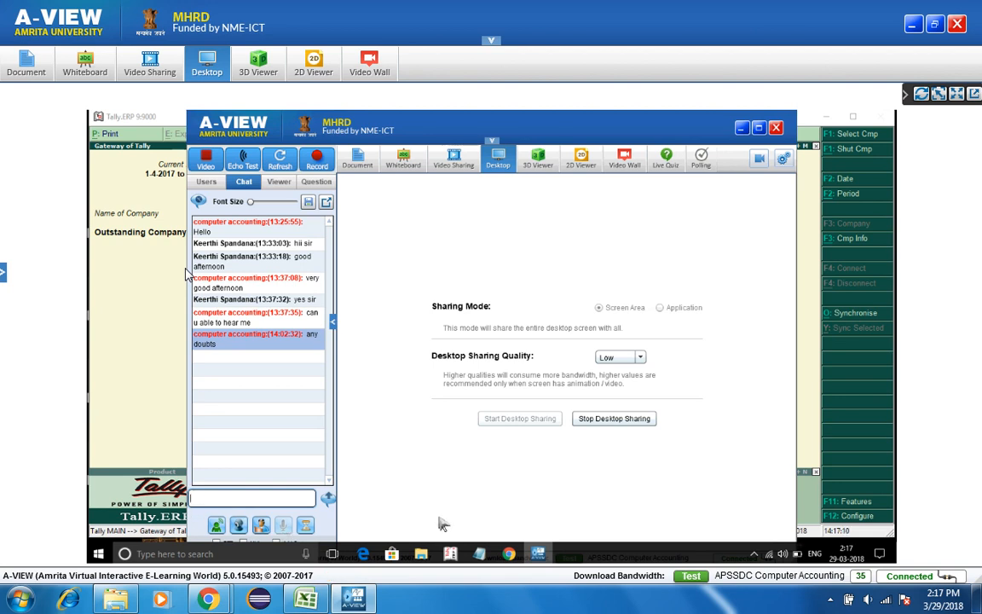
pyautogui.click(453, 553)
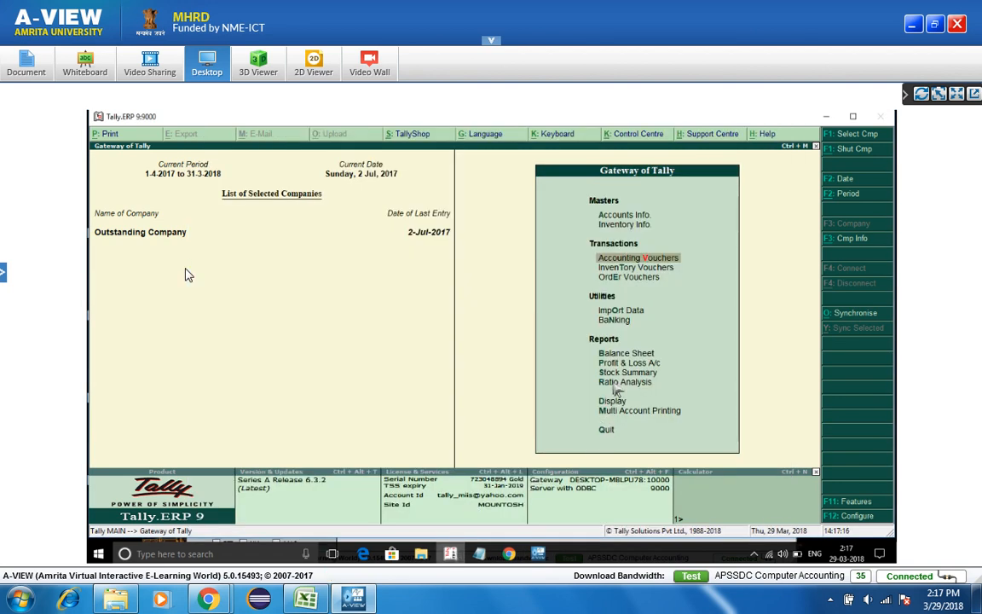
pyautogui.press('Return')
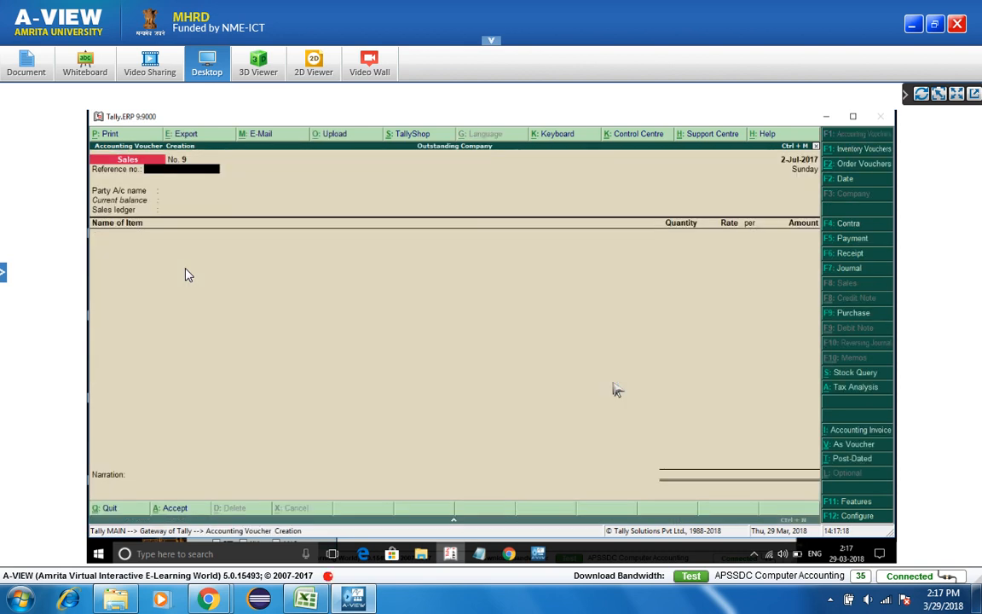
# - Choose Arun (Dr) as party with Suresh Enterprises (Dr) as consignee
pyautogui.press('Return')
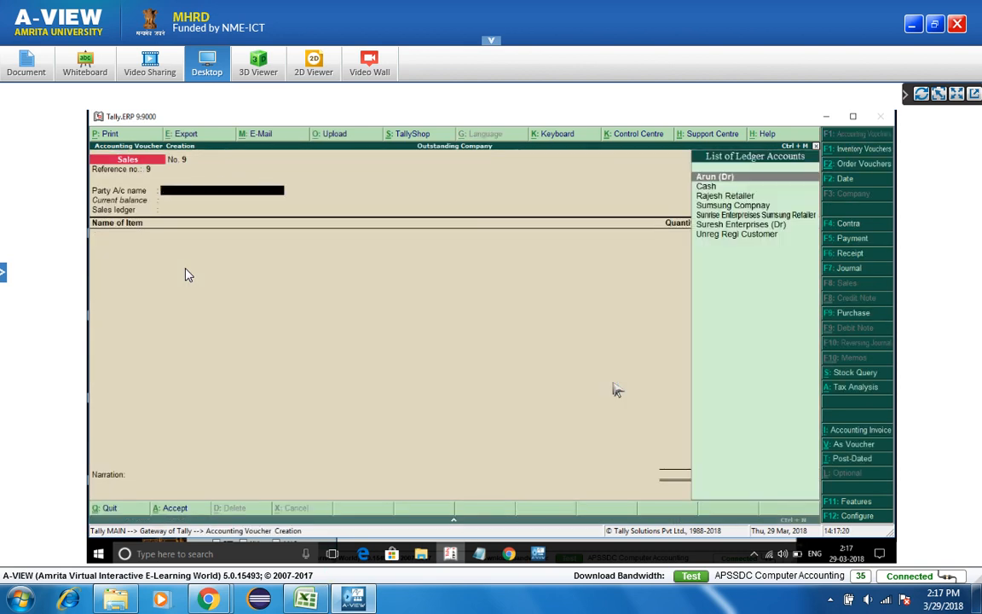
pyautogui.press('Down')
pyautogui.press('Down')
pyautogui.press('Down')
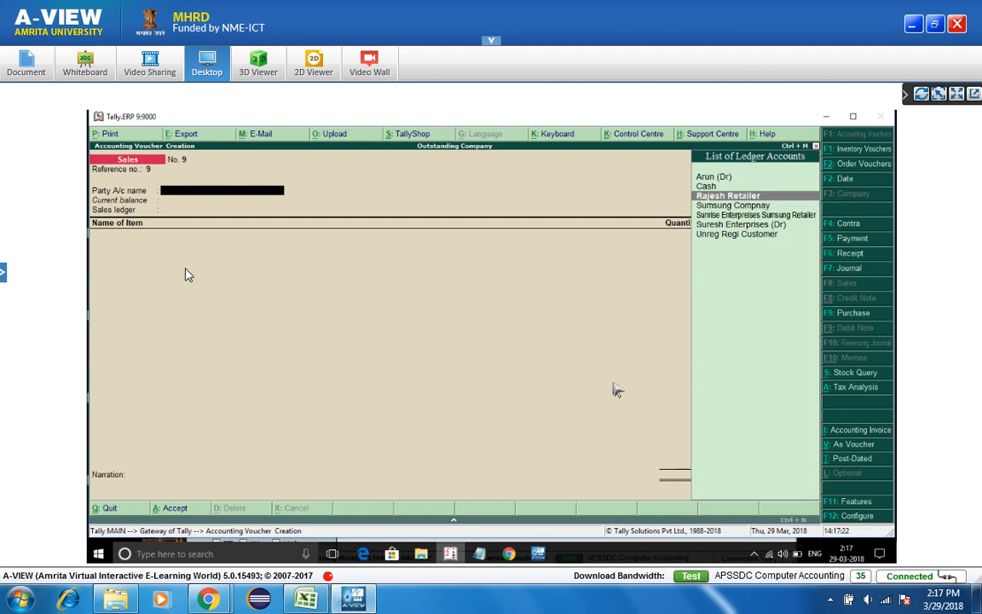
pyautogui.press('Up')
pyautogui.press('Up')
pyautogui.press('Up')
pyautogui.press('Return')
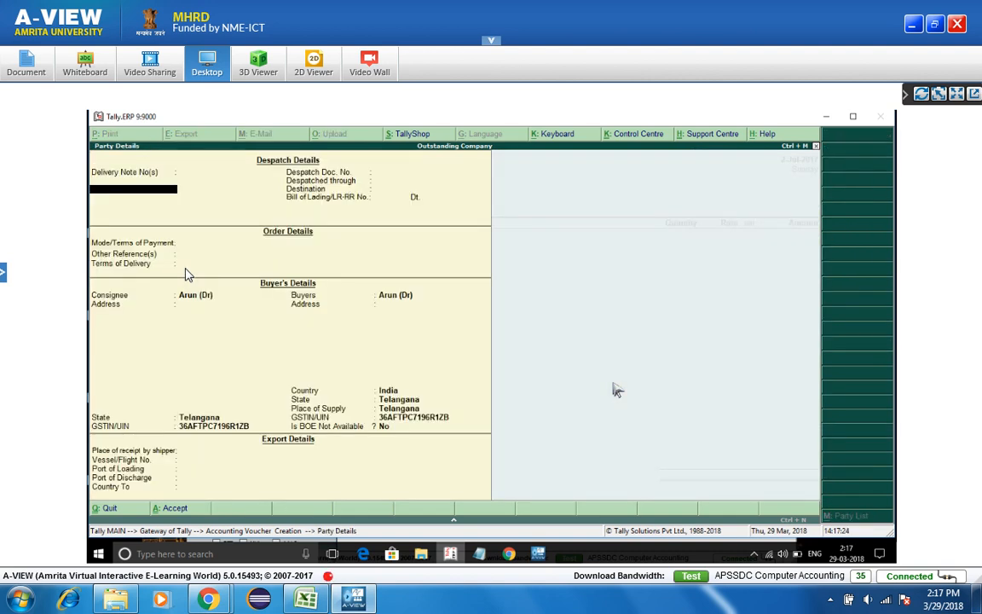
pyautogui.press('Return')
pyautogui.press('Return')
pyautogui.press('Return')
pyautogui.press('Return')
pyautogui.press('Return')
pyautogui.press('Return')
pyautogui.press('Return')
pyautogui.press('Return')
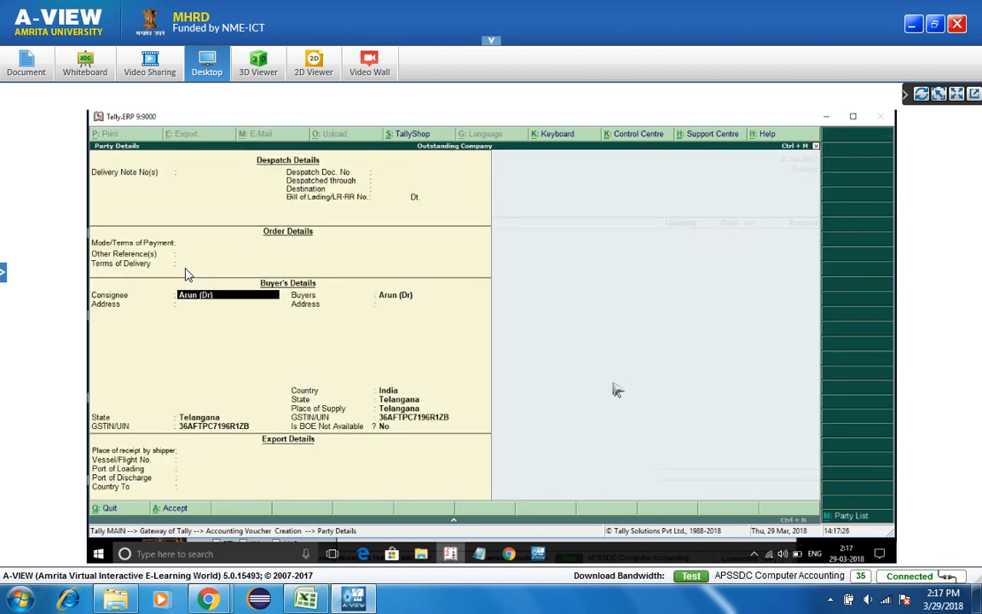
pyautogui.press('Escape')
pyautogui.hotkey('alt', 'm')
pyautogui.press('Down')
pyautogui.press('Down')
pyautogui.press('Down')
pyautogui.press('Down')
pyautogui.press('Down')
pyautogui.press('Up')
pyautogui.press('Return')
pyautogui.press('Return')
pyautogui.press('Return')
pyautogui.press('Return')
pyautogui.press('Return')
# - Use the Sales ledger, classification Not Applicable, and add 35 pcs Samsung Refrigrator at 25,000
pyautogui.hotkey('ctrl', 'a')
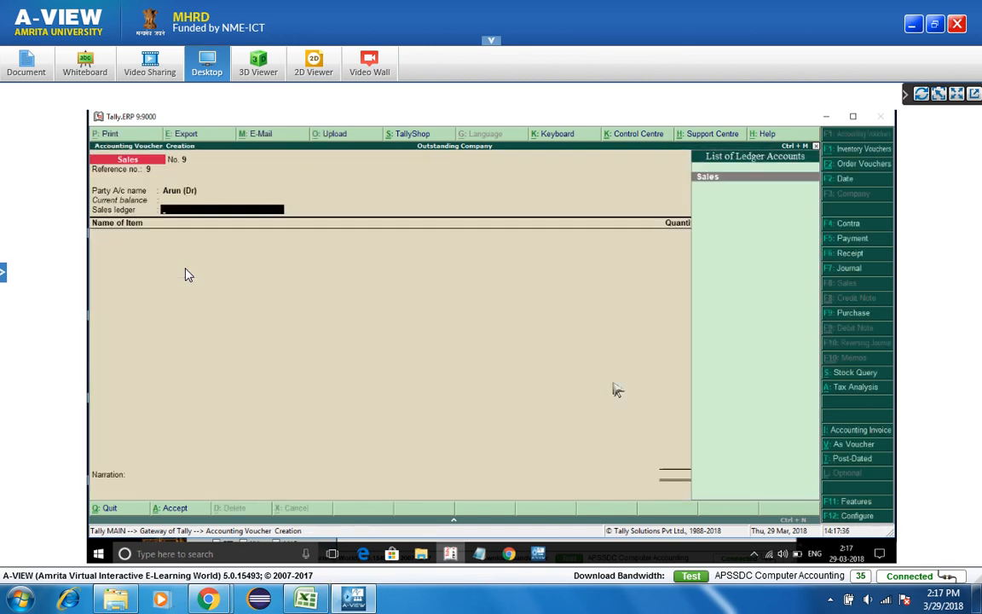
pyautogui.press('Return')
pyautogui.press('Return')
pyautogui.press('Return')
pyautogui.press('Return')
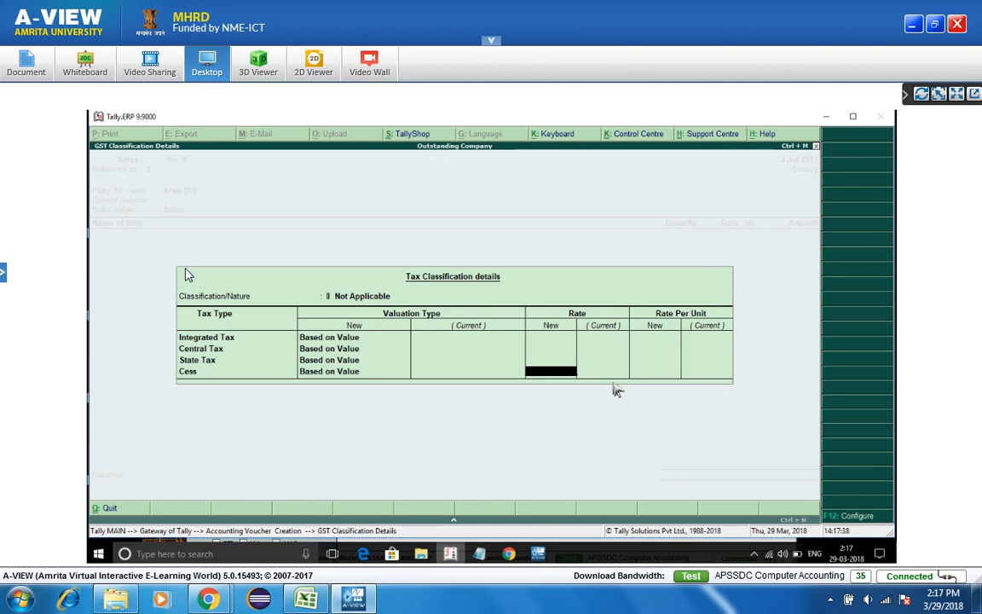
pyautogui.hotkey('ctrl', 'a')
pyautogui.press('Down')
pyautogui.press('Down')
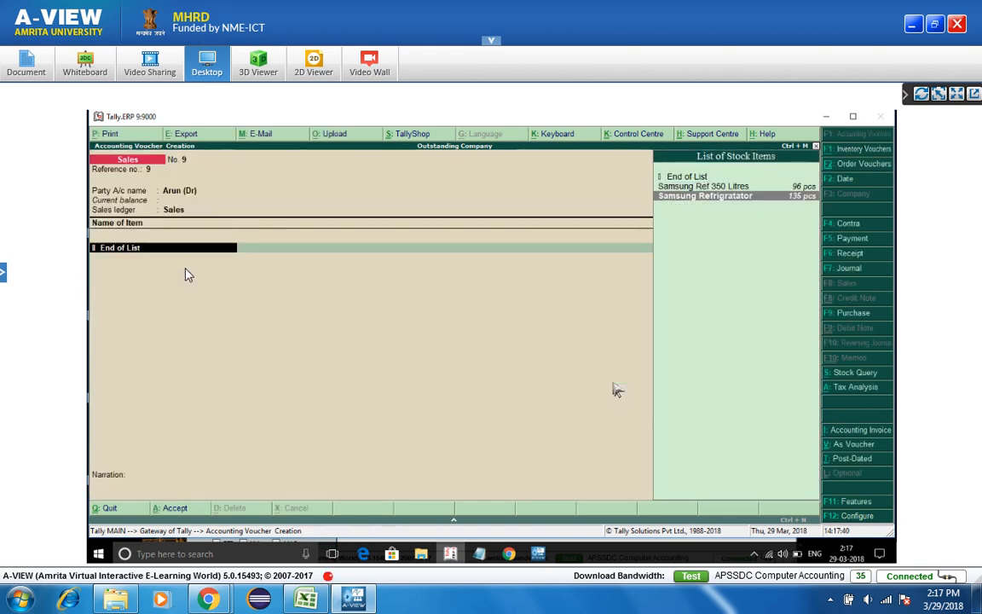
pyautogui.press('Return')
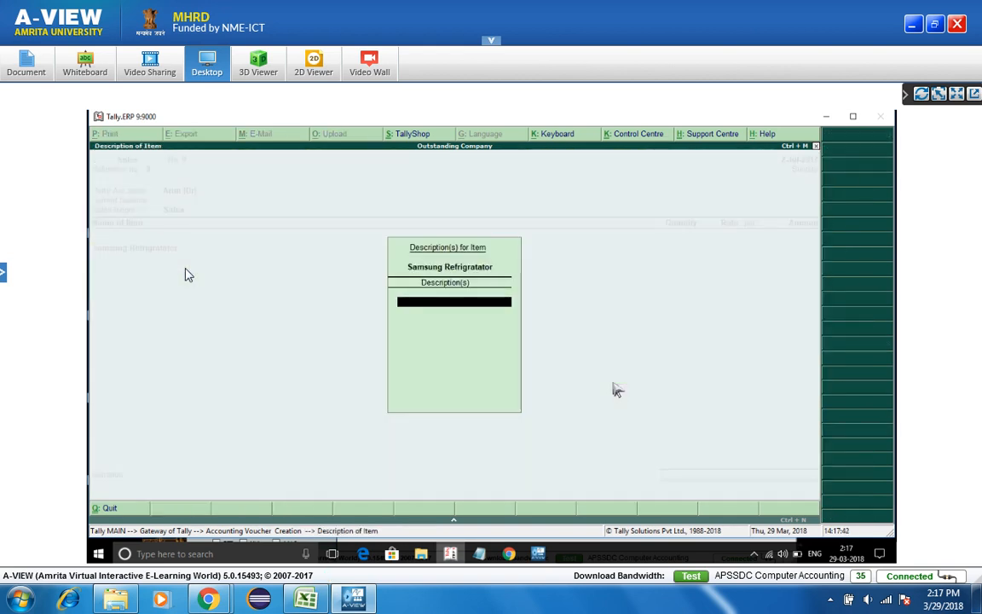
pyautogui.press('Return')
pyautogui.write('5')
pyautogui.press('Return')
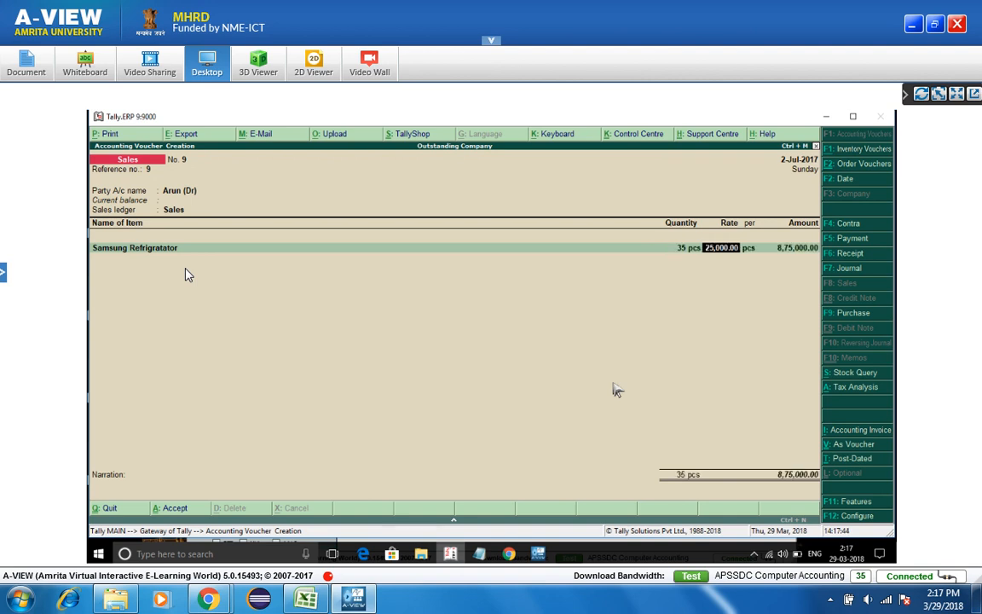
pyautogui.press('Return')
pyautogui.press('Return')
pyautogui.press('Return')
pyautogui.press('Return')
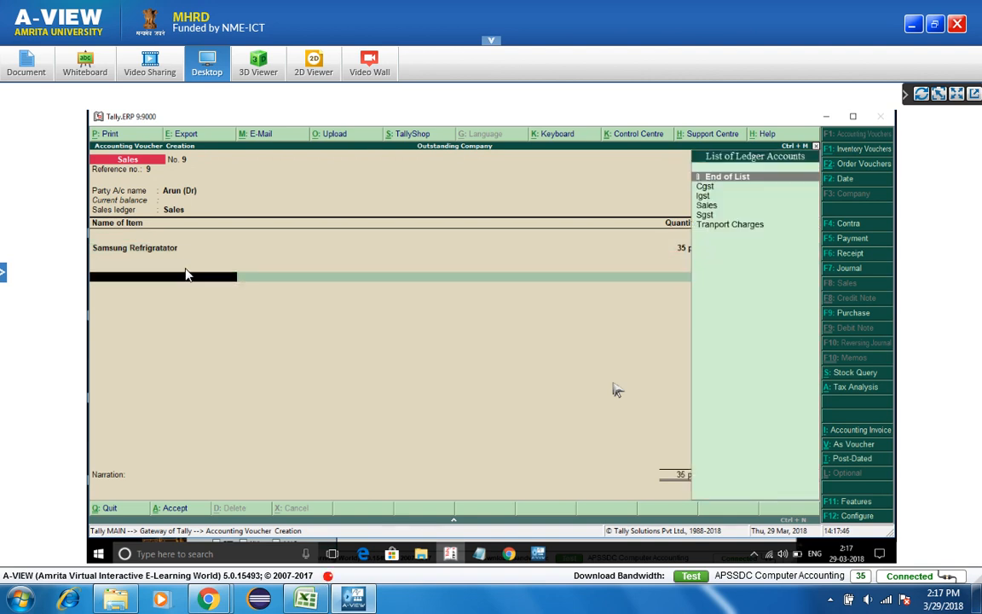
# - Add Igst of 1,05,000 and save voucher No. 9 totalling 9,80,000
pyautogui.write('Ig')
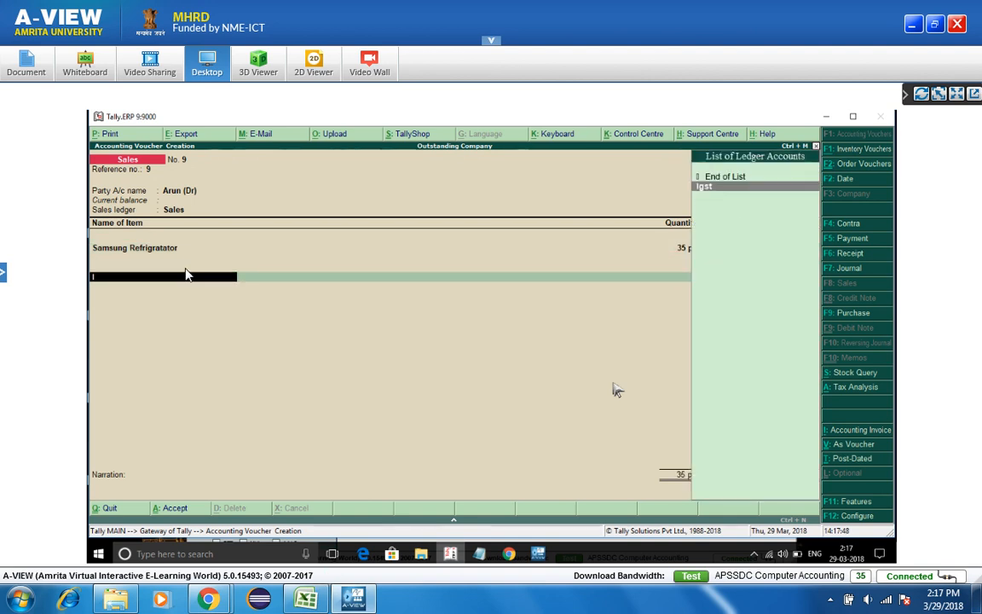
pyautogui.press('Return')
pyautogui.press('Return')
pyautogui.press('Return')
pyautogui.press('Return')
pyautogui.press('Return')
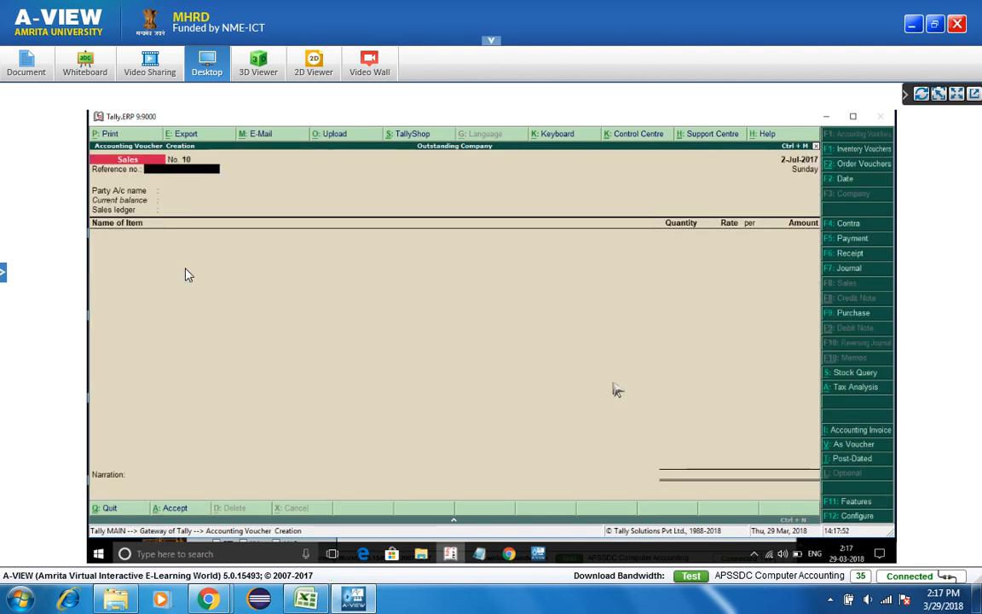
pyautogui.press('Return')
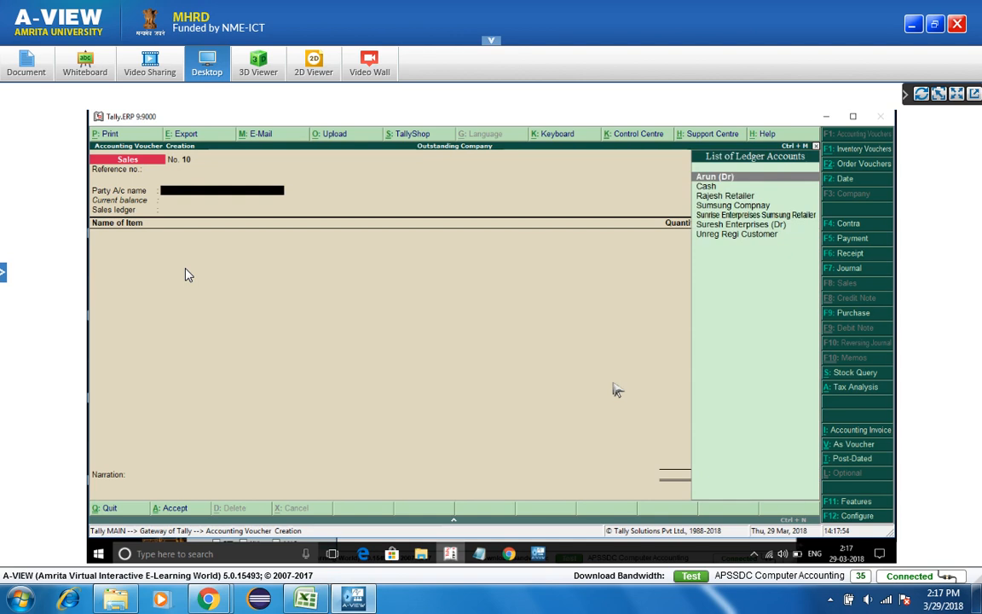
pyautogui.press('Down')
pyautogui.press('Down')
pyautogui.press('Down')
pyautogui.press('Down')
pyautogui.press('Down')
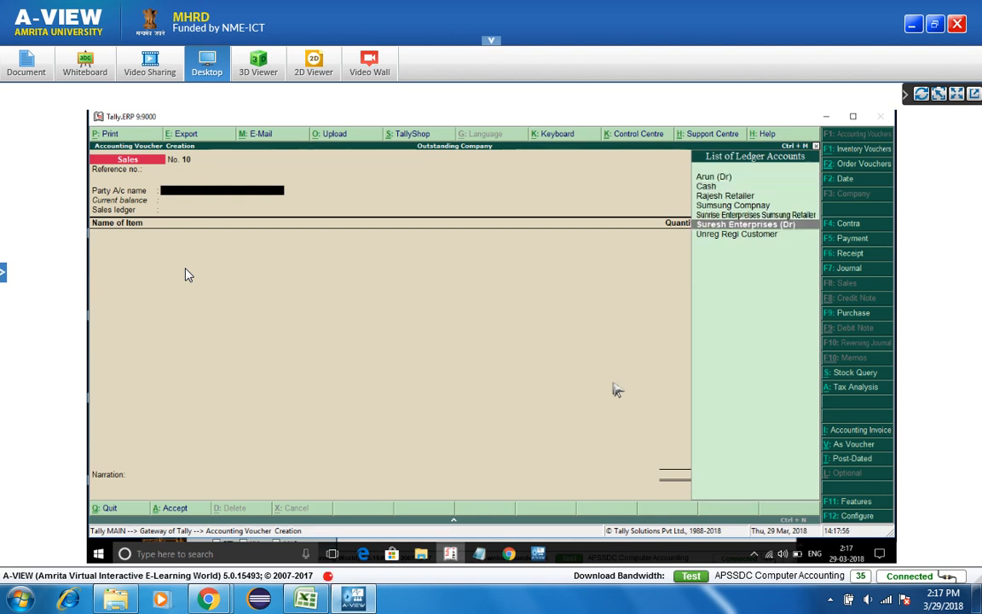
# - Choose Suresh Enterprises (Dr) as party, Arun (Dr) as consignee, and the Sales ledger
pyautogui.press('Return')
pyautogui.press('Return')
pyautogui.press('Return')
pyautogui.press('Return')
pyautogui.press('Return')
pyautogui.press('Return')
pyautogui.press('Return')
pyautogui.press('Return')
pyautogui.press('Return')
pyautogui.press('Return')
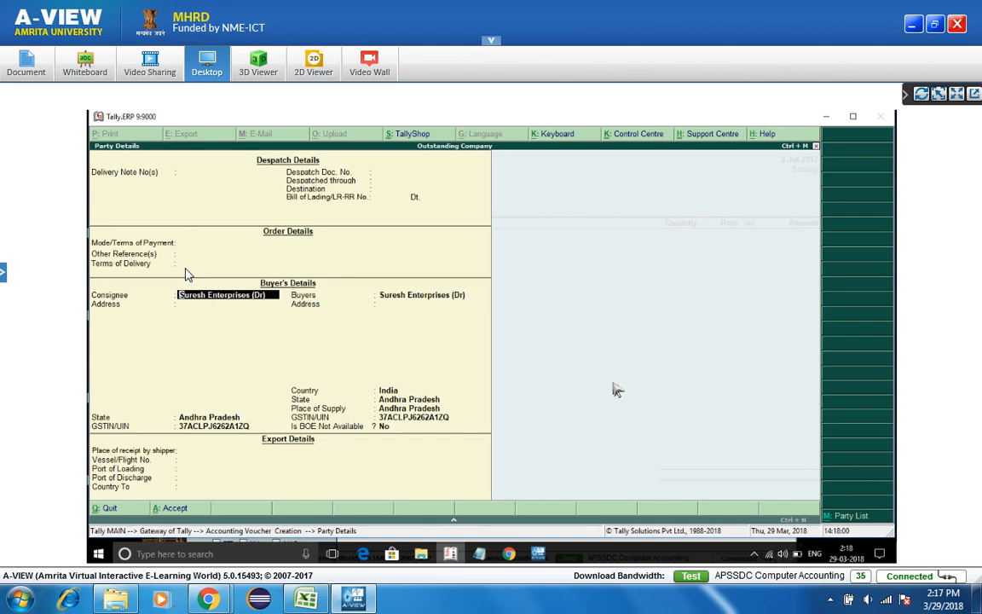
pyautogui.press('Return')
pyautogui.press('Up')
pyautogui.press('Up')
pyautogui.press('Up')
pyautogui.press('Up')
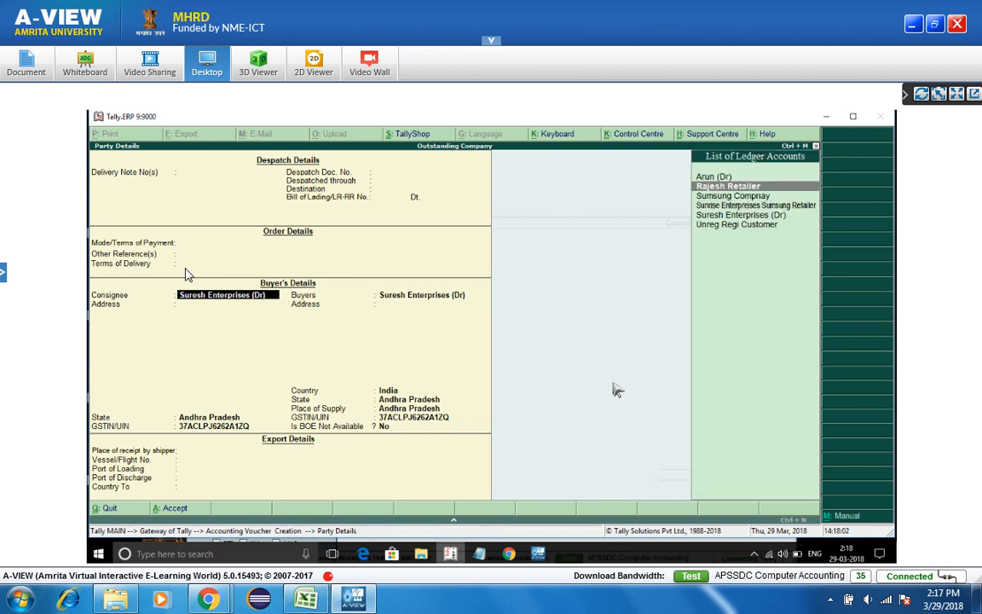
pyautogui.press('Return')
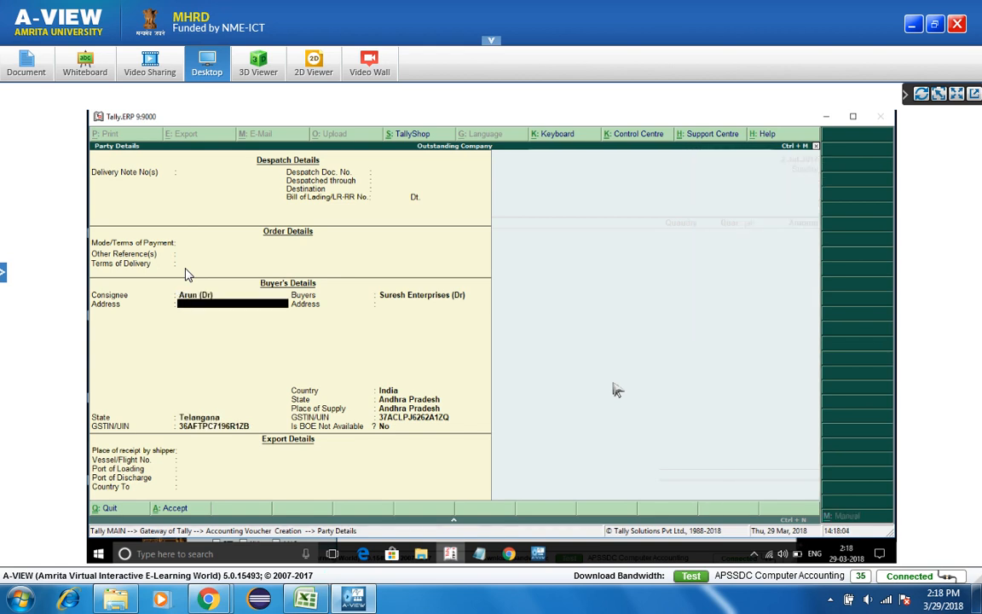
pyautogui.hotkey('ctrl', 'a')
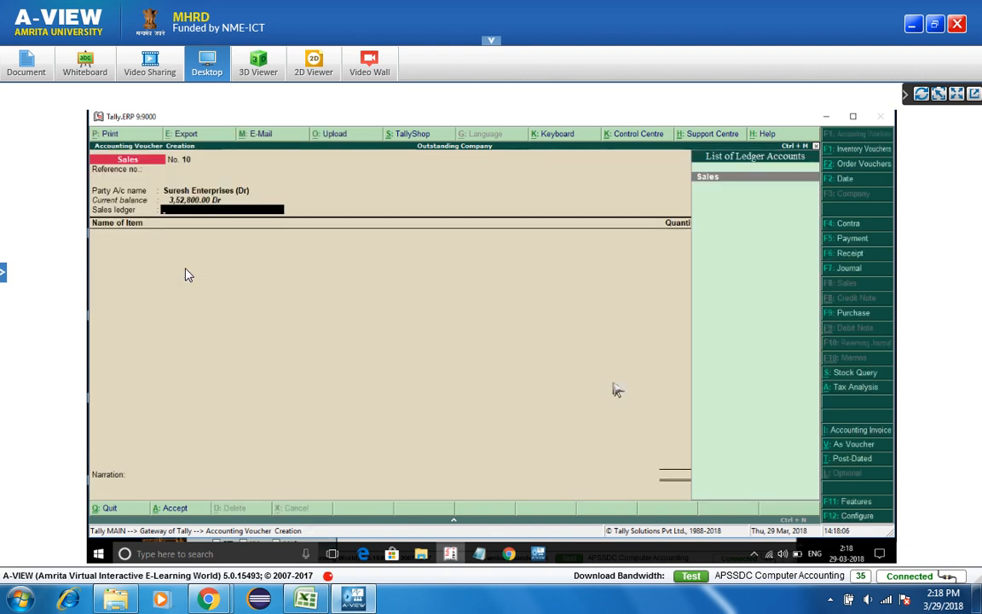
pyautogui.press('Return')
pyautogui.press('Return')
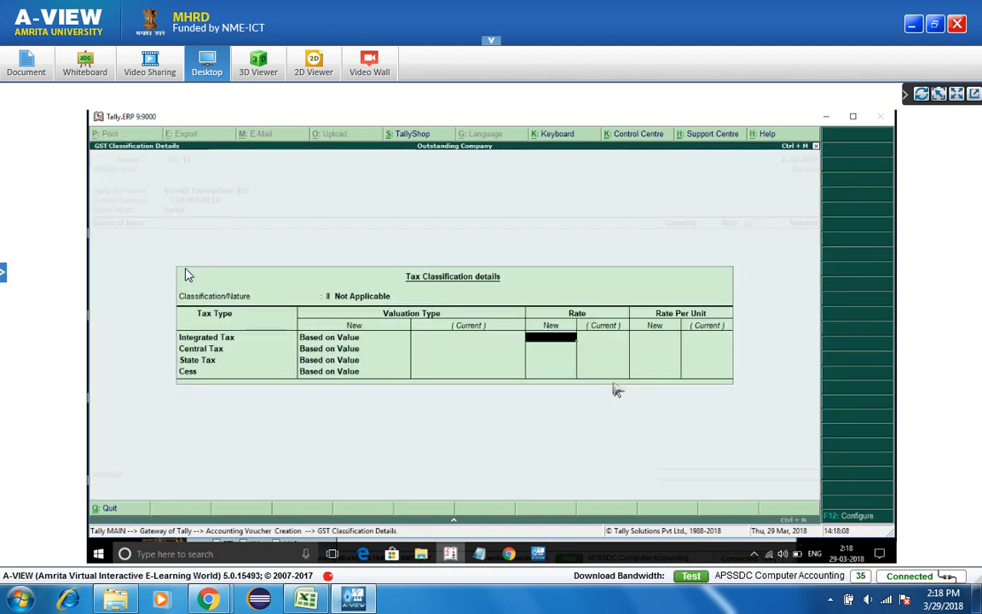
pyautogui.hotkey('ctrl', 'a')
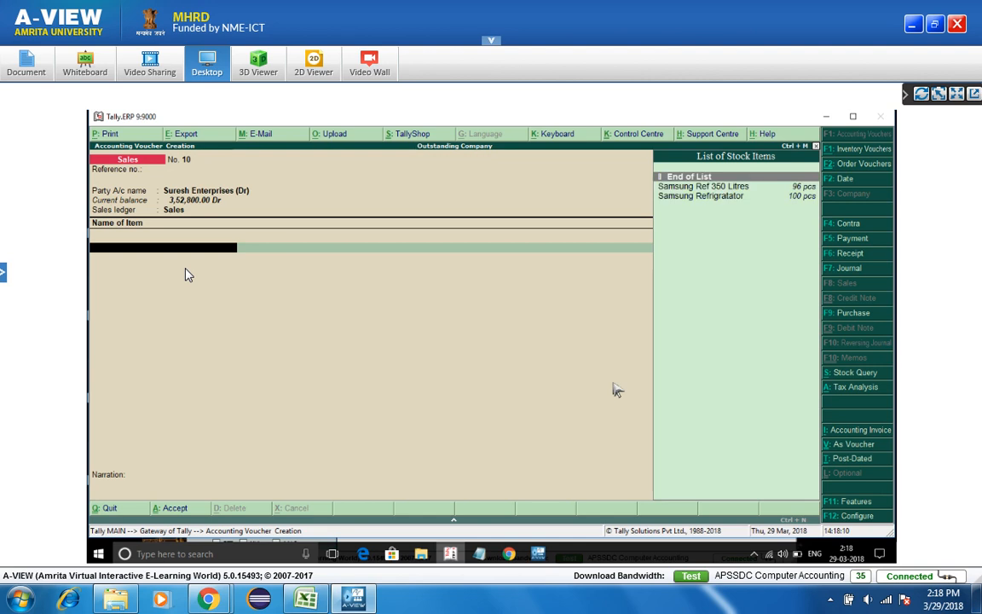
# - Add 30 pcs of Samsung Ref 350 Litres at 30,000
pyautogui.press('Return')
pyautogui.press('Return')
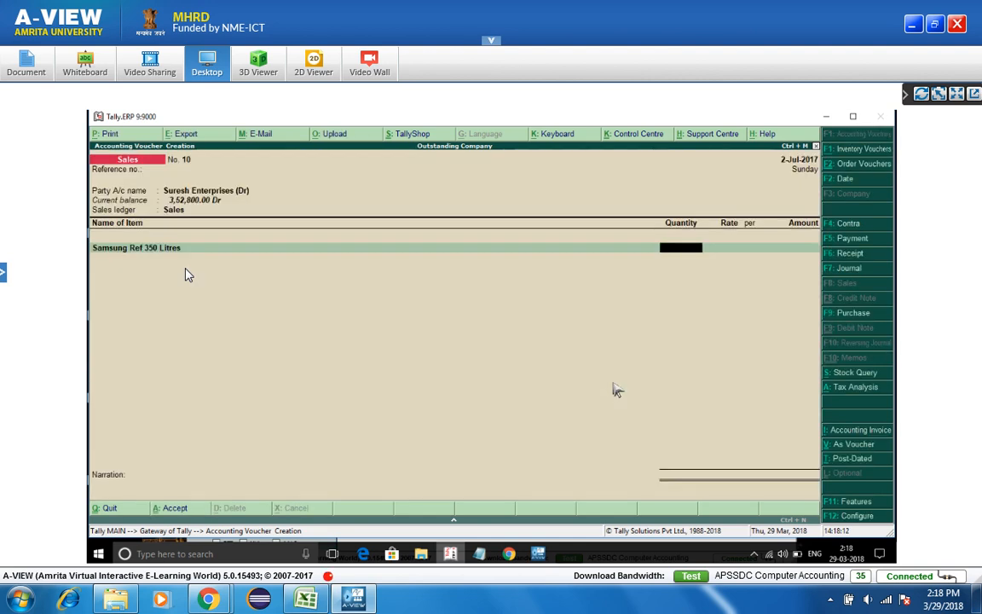
pyautogui.write('30')
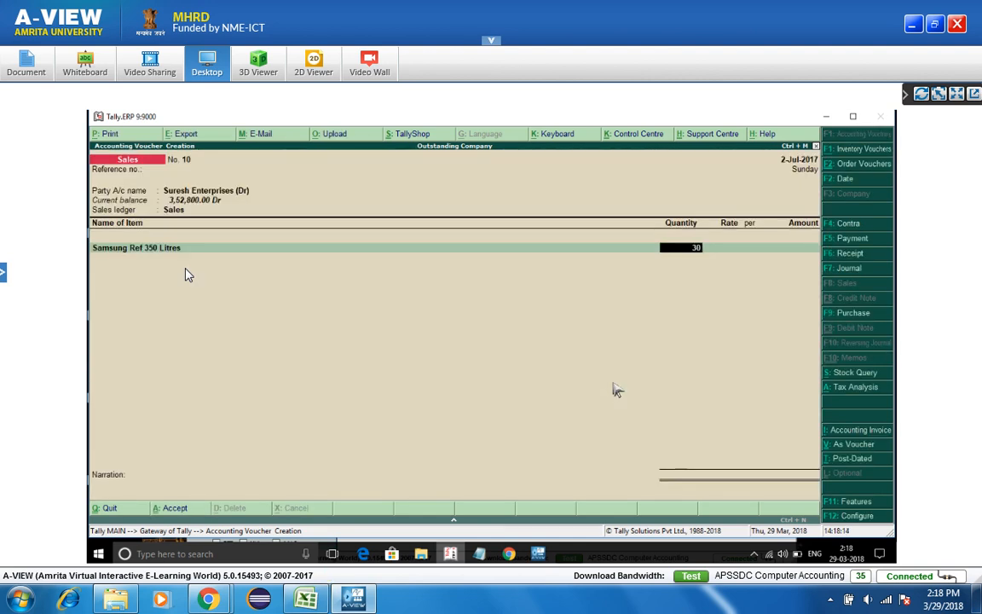
pyautogui.press('Return')
pyautogui.press('Return')
pyautogui.press('Return')
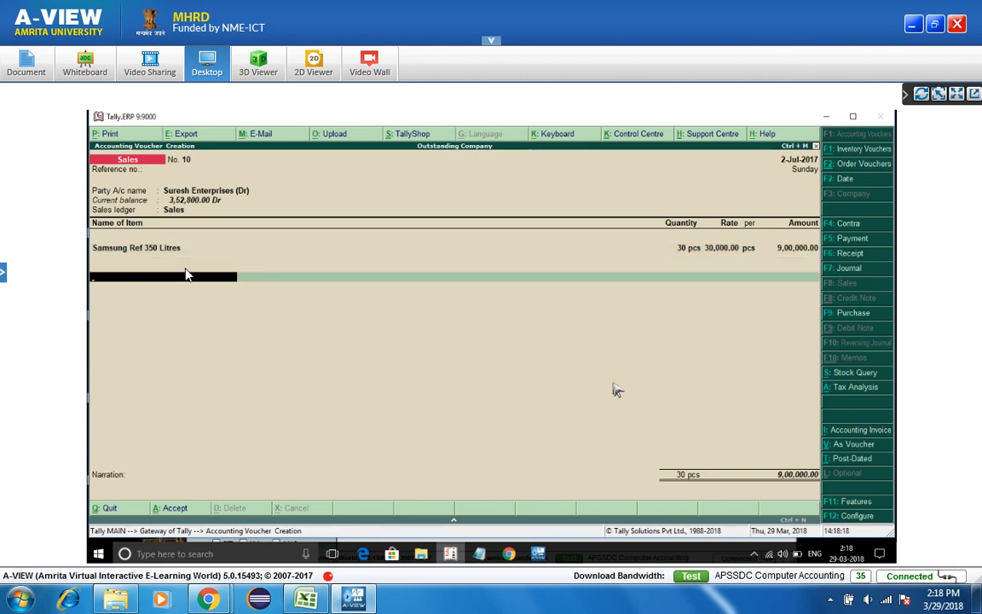
pyautogui.press('Return')
# - Add Cgst and Sgst of 54,000 each and save voucher No. 10 totalling 10,08,000
pyautogui.write('ig')
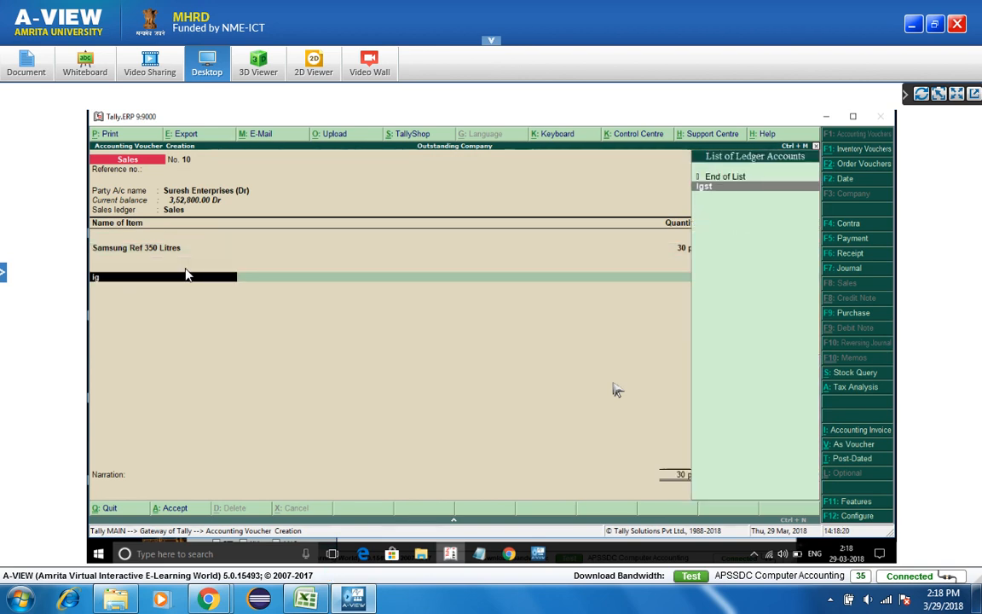
pyautogui.press('Return')
pyautogui.press('Return')
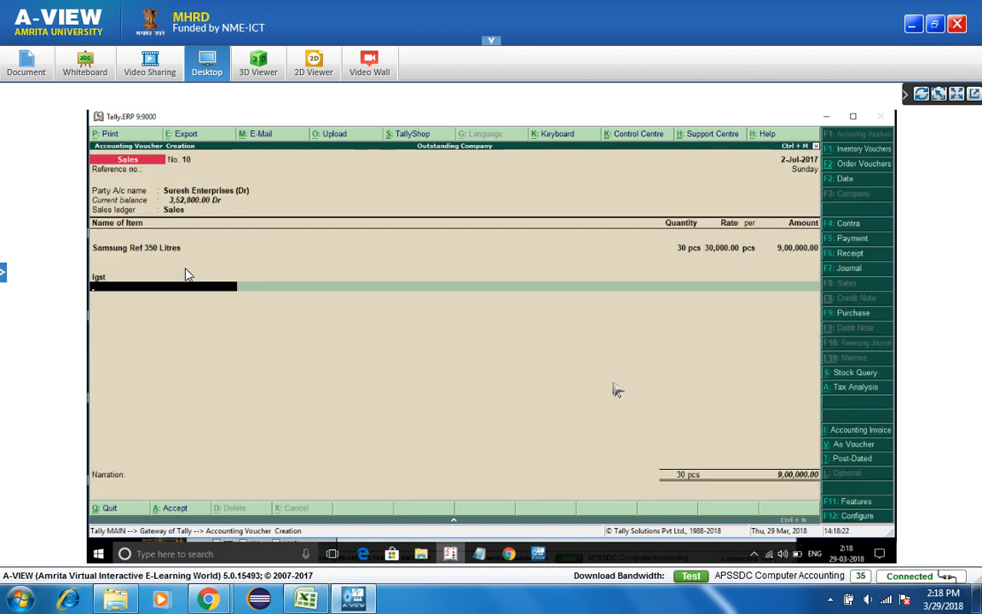
pyautogui.write('c')
pyautogui.press('Return')
pyautogui.press('Return')
pyautogui.press('Return')
pyautogui.write('sg')
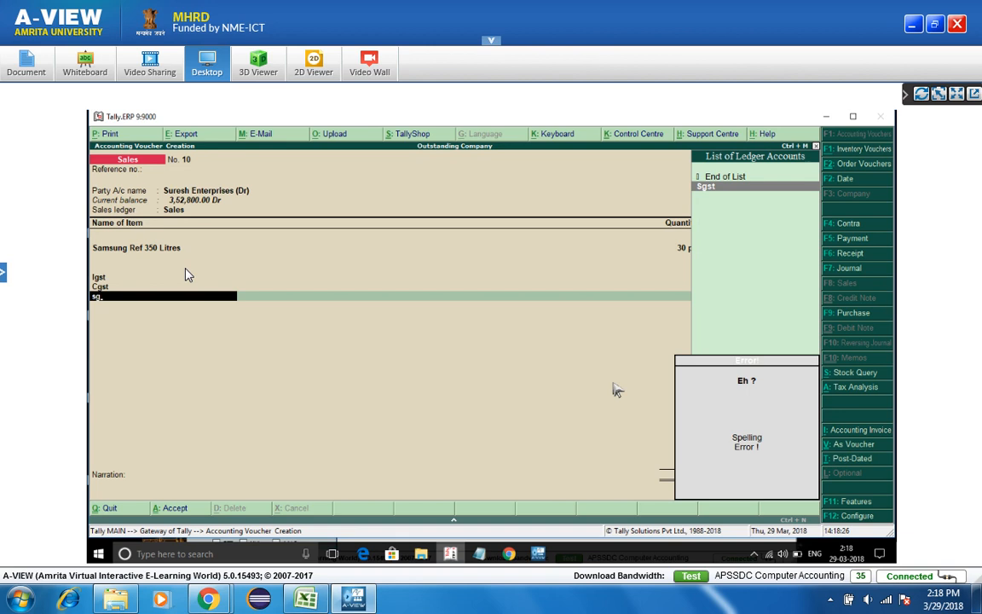
pyautogui.press('Return')
pyautogui.press('Return')
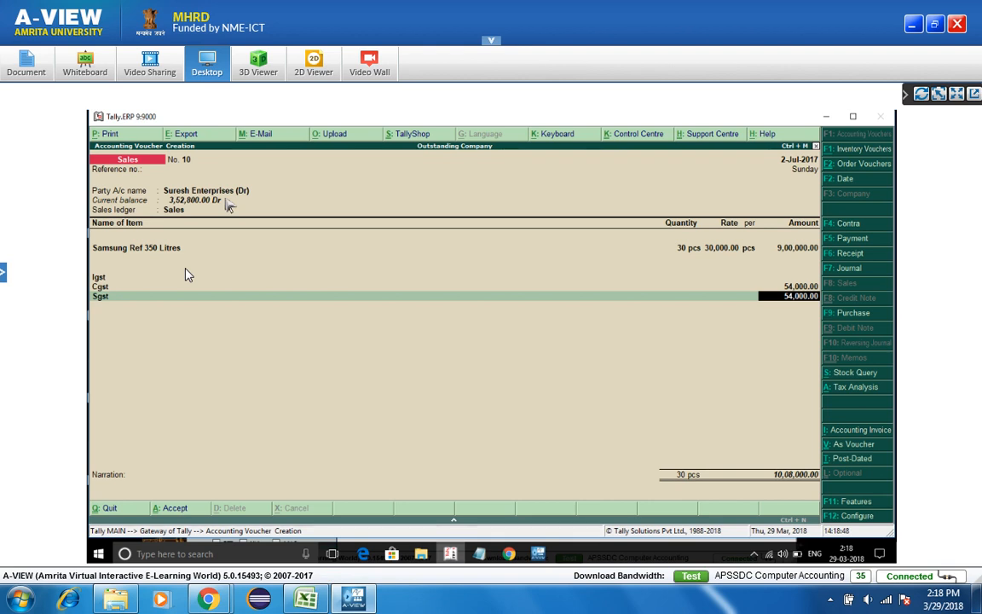
pyautogui.hotkey('ctrl', 'a')
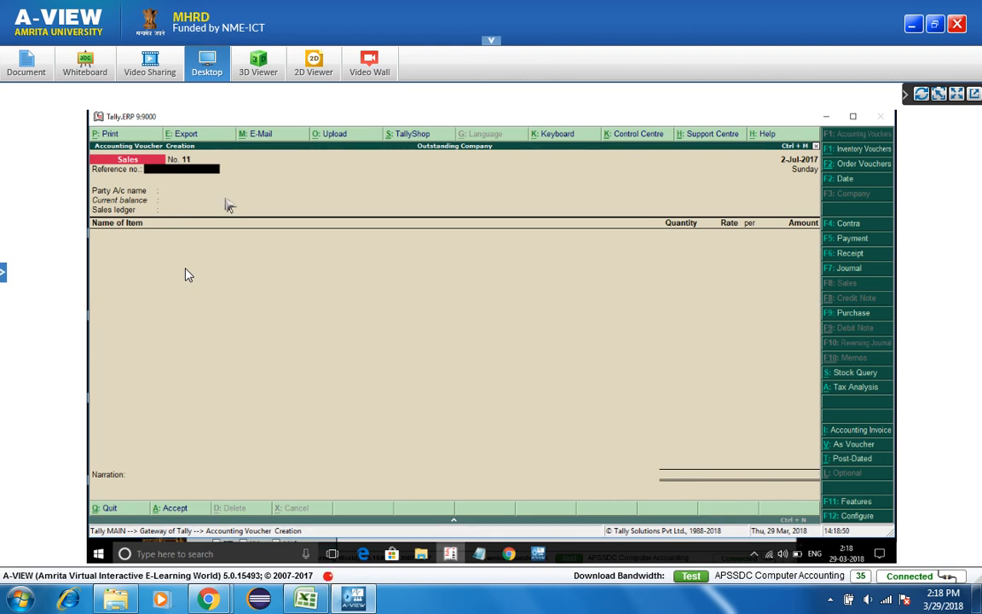
# - Quit the blank voucher No. 11 and return to the Gateway of Tally
pyautogui.press('Escape')
pyautogui.press('Return')
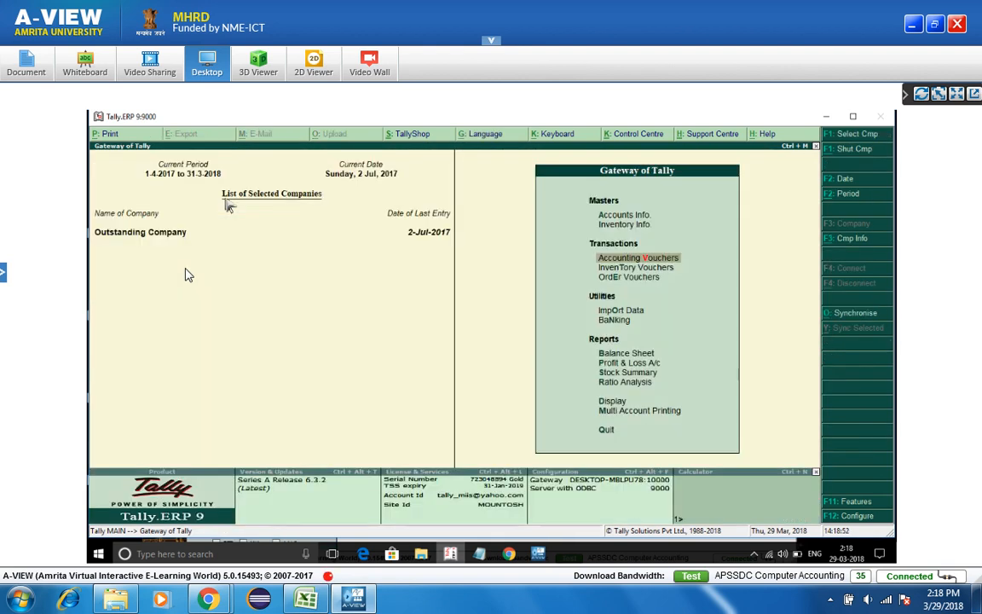
pyautogui.press('Escape')
pyautogui.press('Escape')
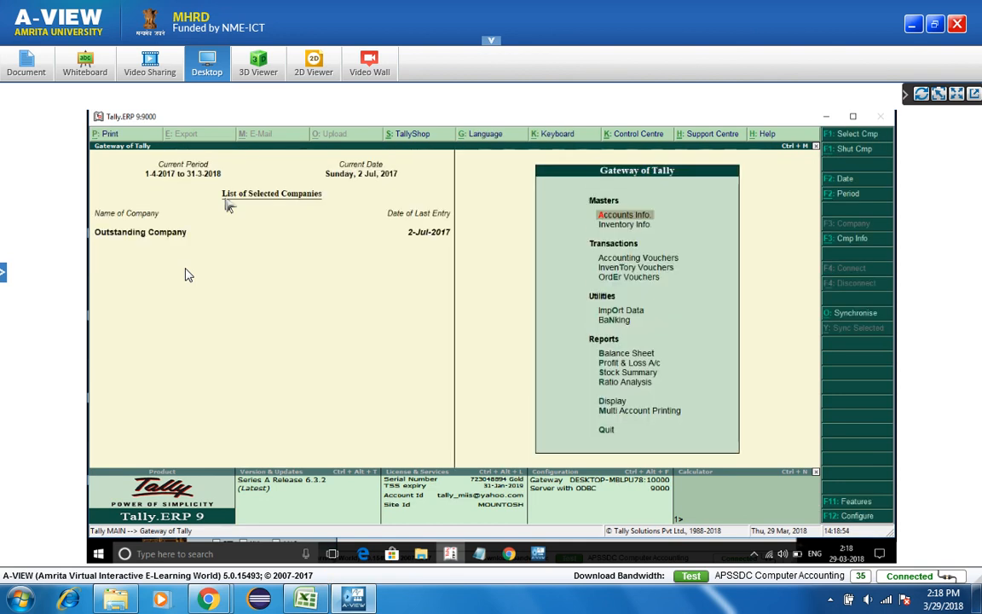
# - Open the Day Book listing Sales vouchers 7 to 10 for 2-Jul-2017 and its period dialog
pyautogui.press('Down')
pyautogui.press('Down')
pyautogui.press('Down')
pyautogui.press('Down')
pyautogui.press('Down')
pyautogui.press('Down')
pyautogui.press('Down')
pyautogui.press('Down')
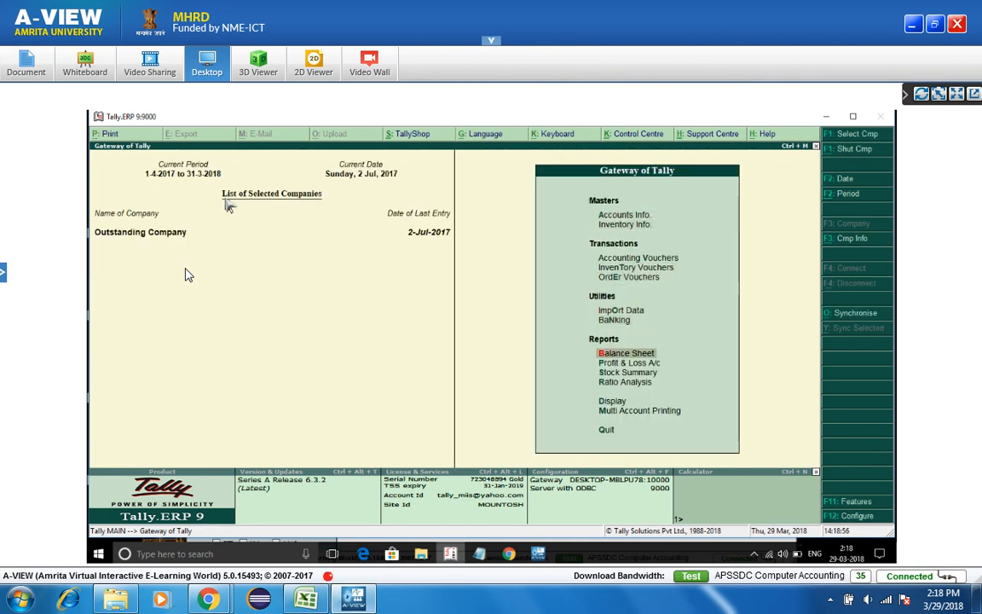
pyautogui.press('Down')
pyautogui.press('Down')
pyautogui.press('Down')
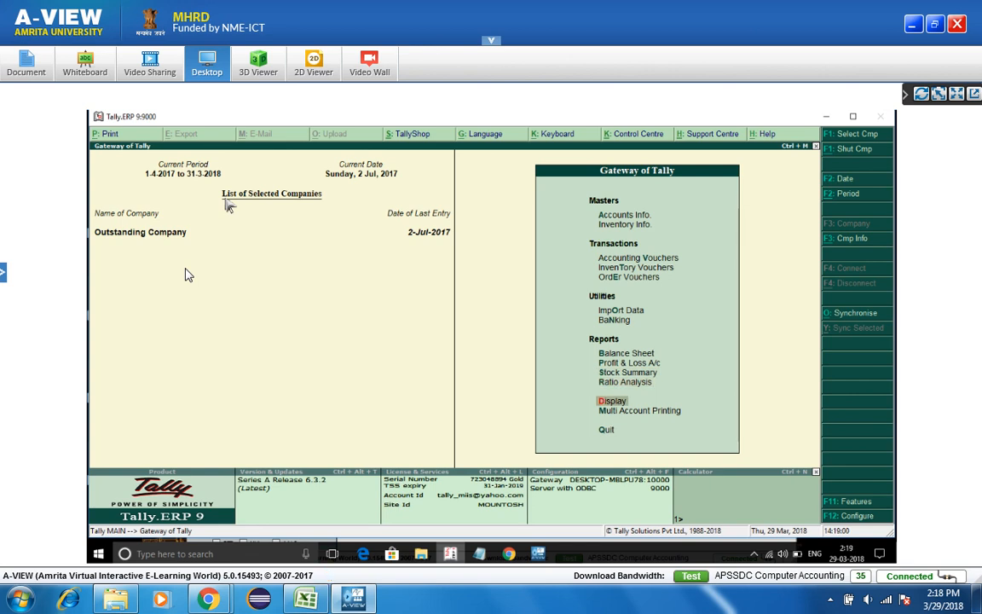
pyautogui.press('Return')
pyautogui.press('Down')
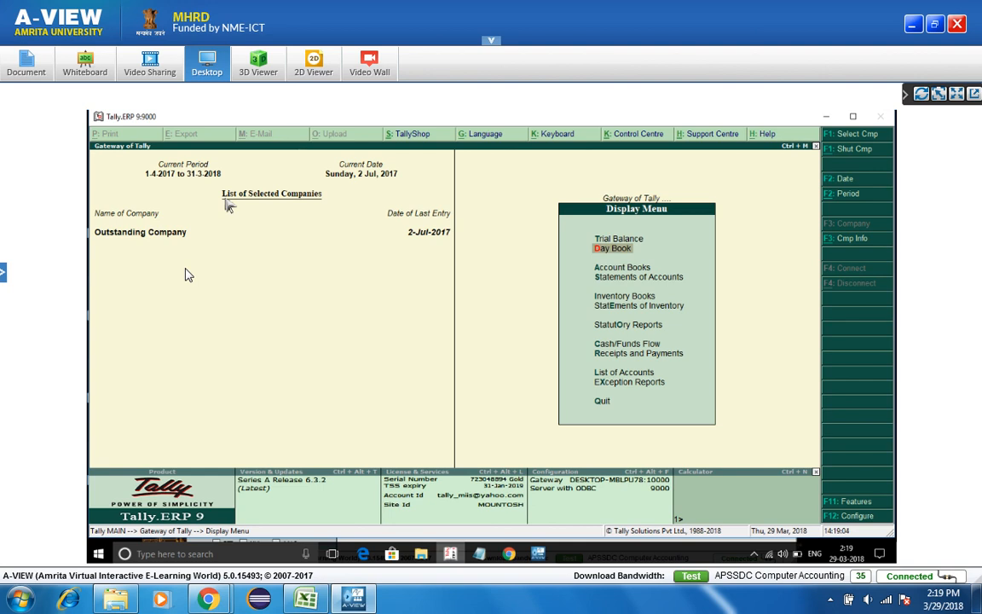
pyautogui.press('Return')
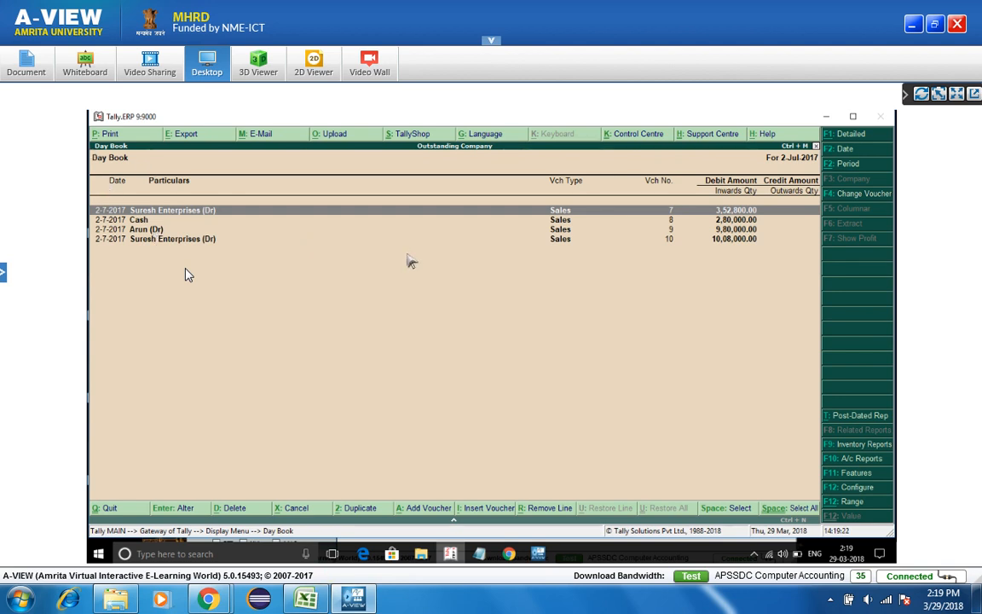
pyautogui.click(846, 167)
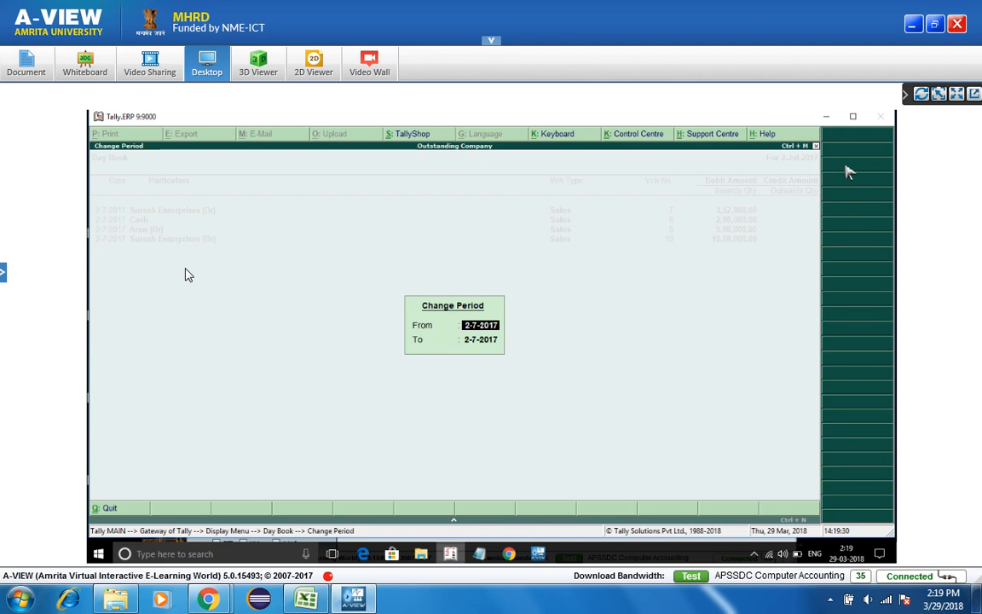
# - Set the Day Book period to 1-7-2017 through 2-7-2017
pyautogui.write('1')
pyautogui.press('Return')
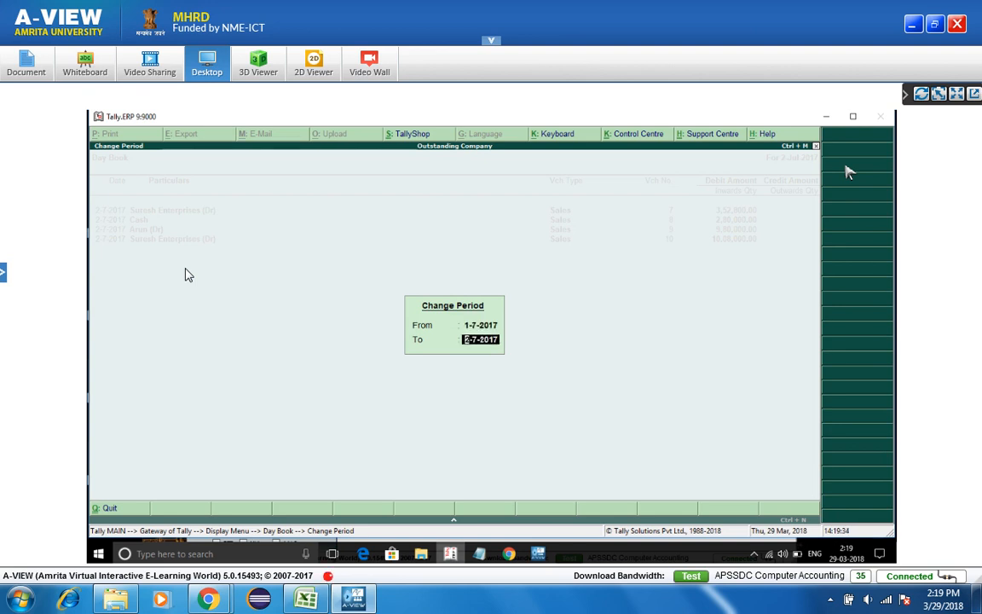
pyautogui.press('Return')
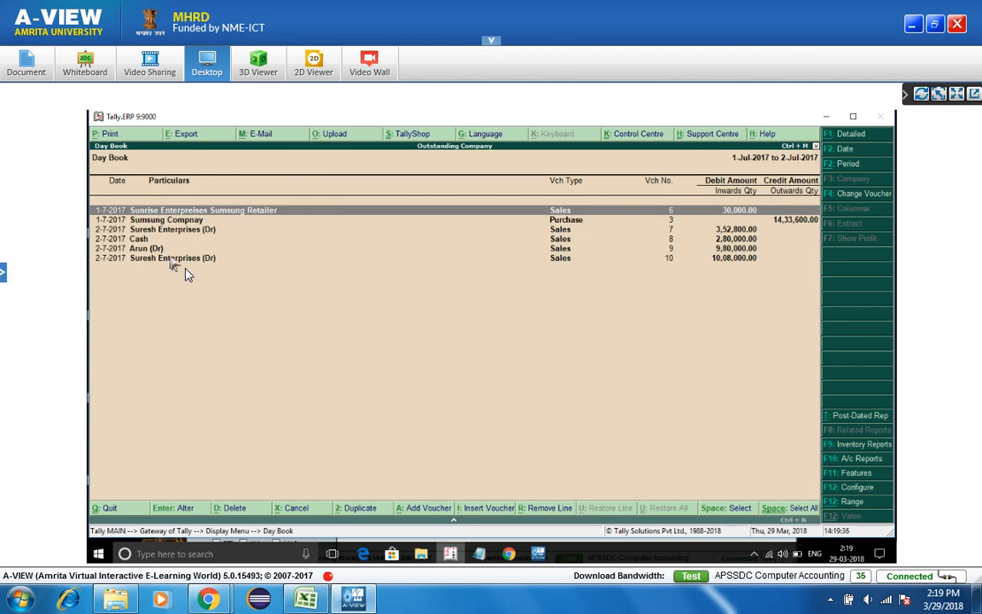
# - Widen the Day Book period to 1-Apr-2017 to 31-Mar-2018 and select the last Suresh Enterprises voucher
pyautogui.click(863, 166)
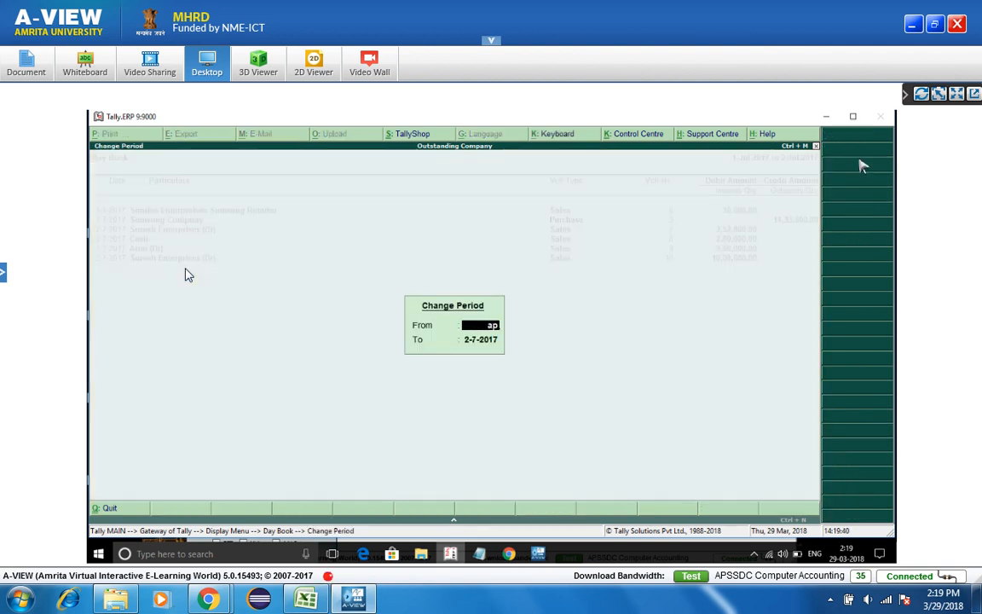
pyautogui.write('april')
pyautogui.press('Return')
pyautogui.write('march')
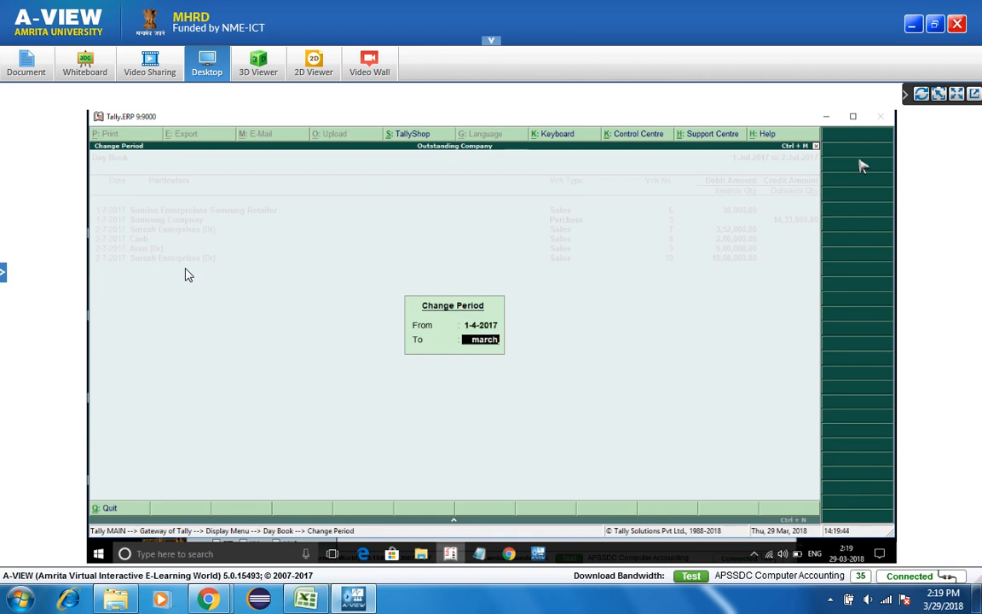
pyautogui.press('Return')
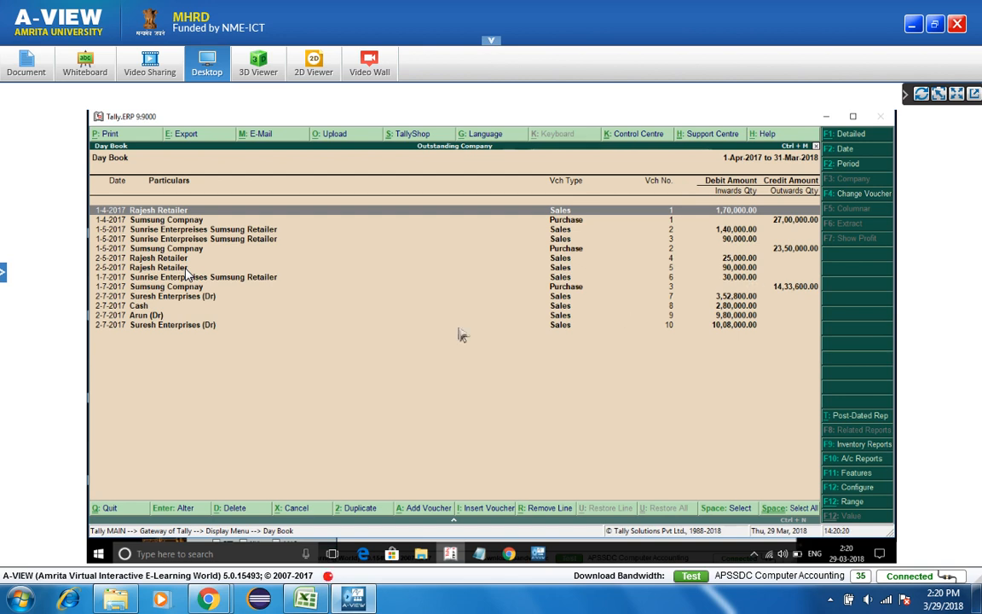
pyautogui.click(201, 327)
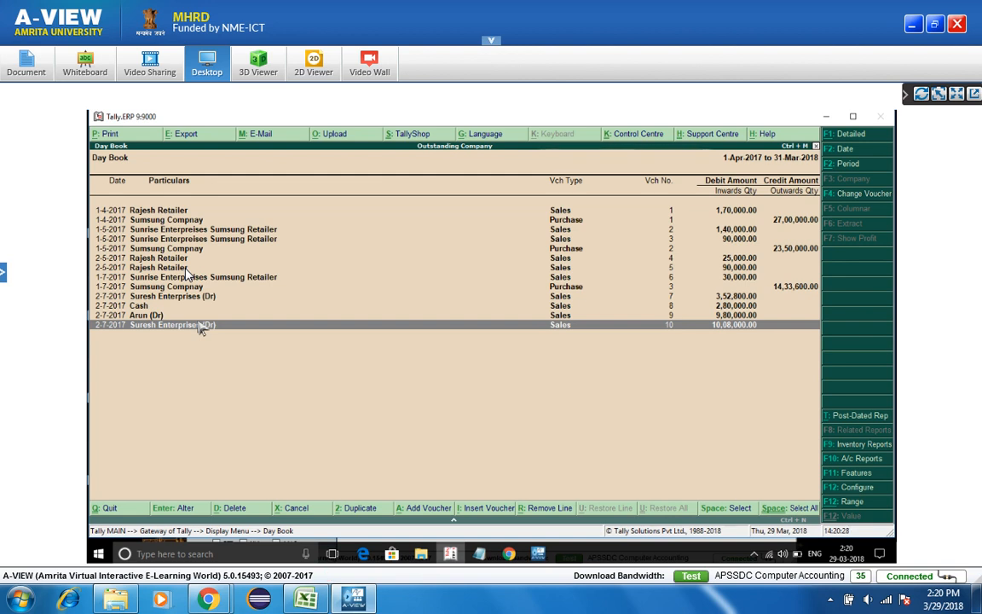
# - Filter the Day Book to Payment vouchers, then to Sales vouchers
pyautogui.click(865, 196)
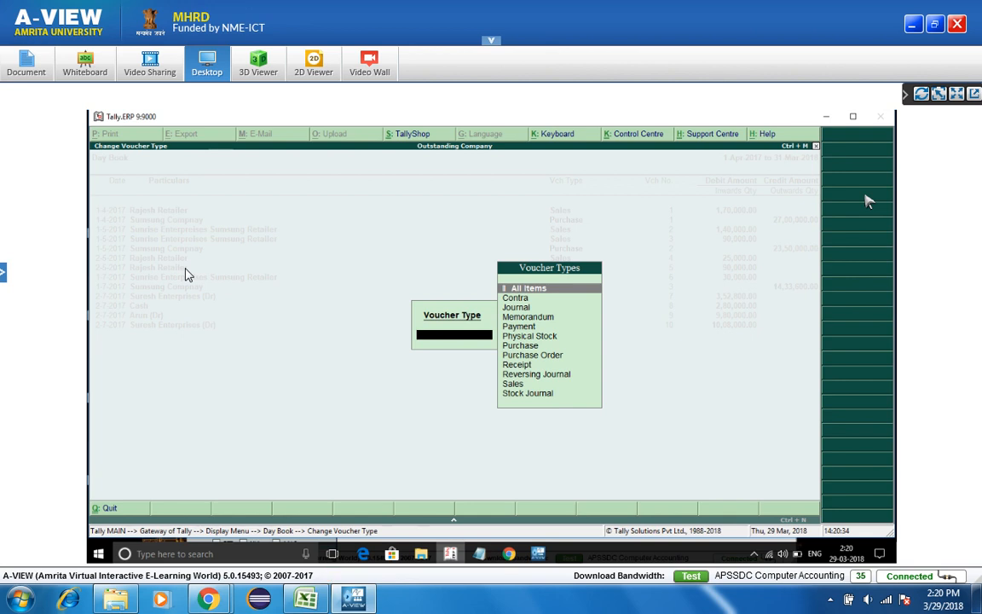
pyautogui.press('Down')
pyautogui.press('Down')
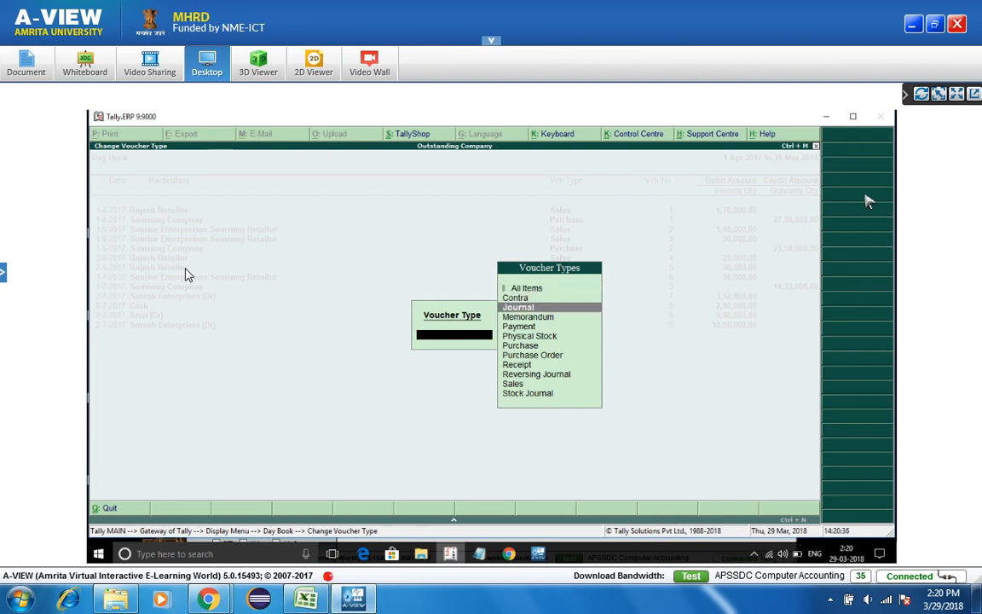
pyautogui.press('Down')
pyautogui.press('Down')
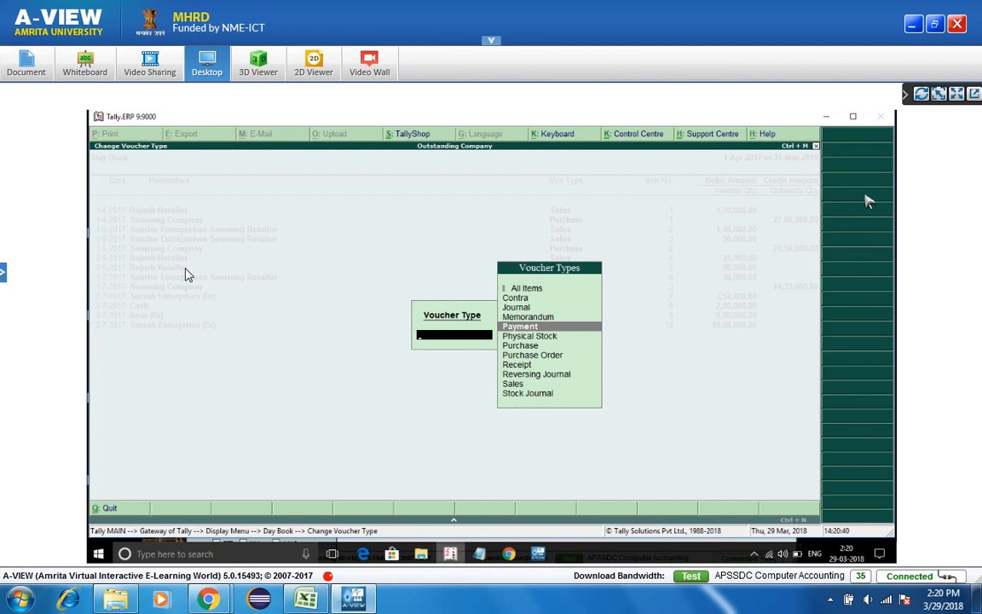
pyautogui.press('Return')
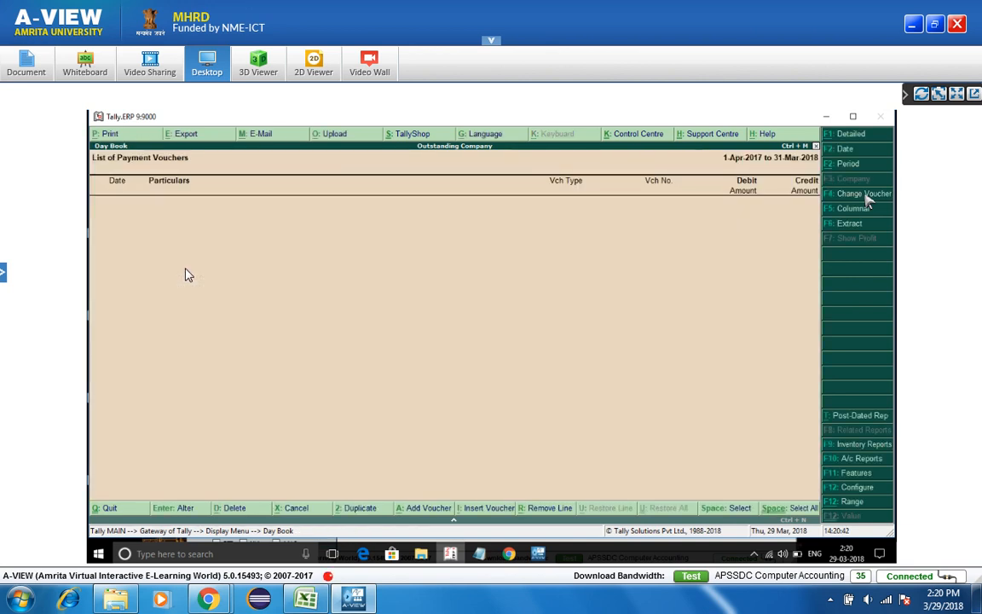
pyautogui.click(864, 194)
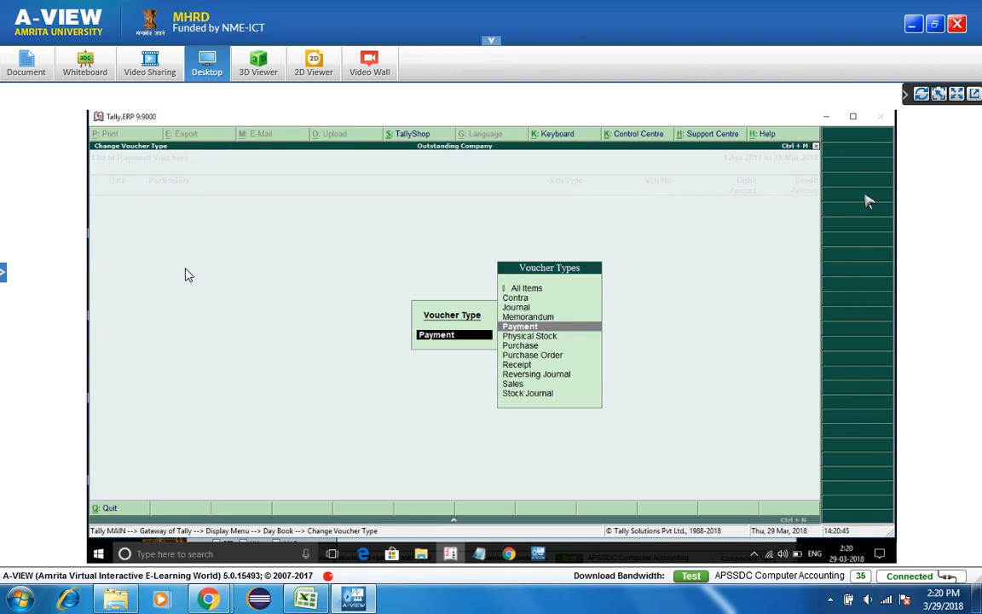
pyautogui.press('Down')
pyautogui.press('Down')
pyautogui.press('Down')
pyautogui.press('Down')
pyautogui.press('Down')
pyautogui.press('Down')
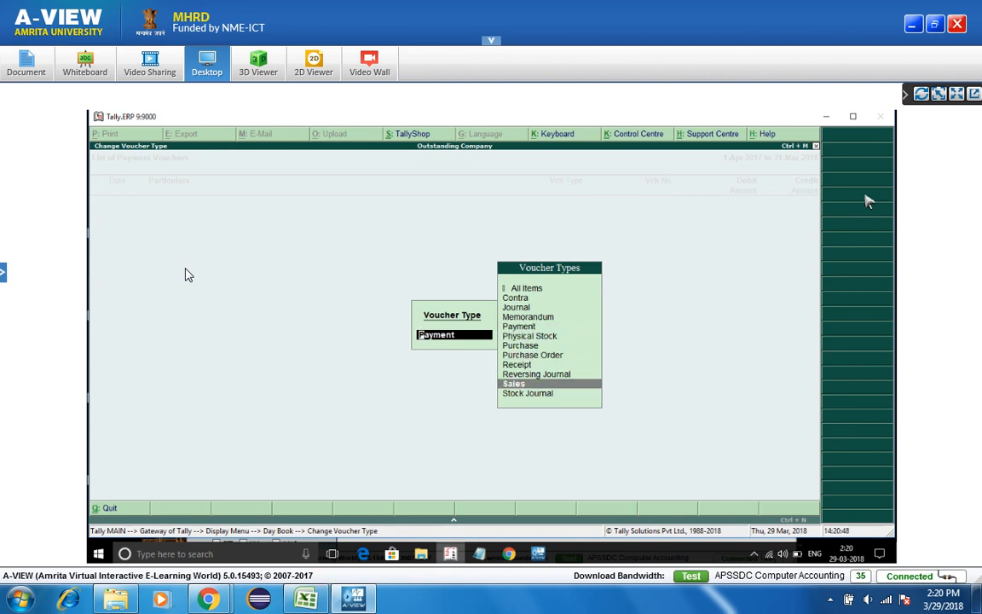
pyautogui.press('Return')
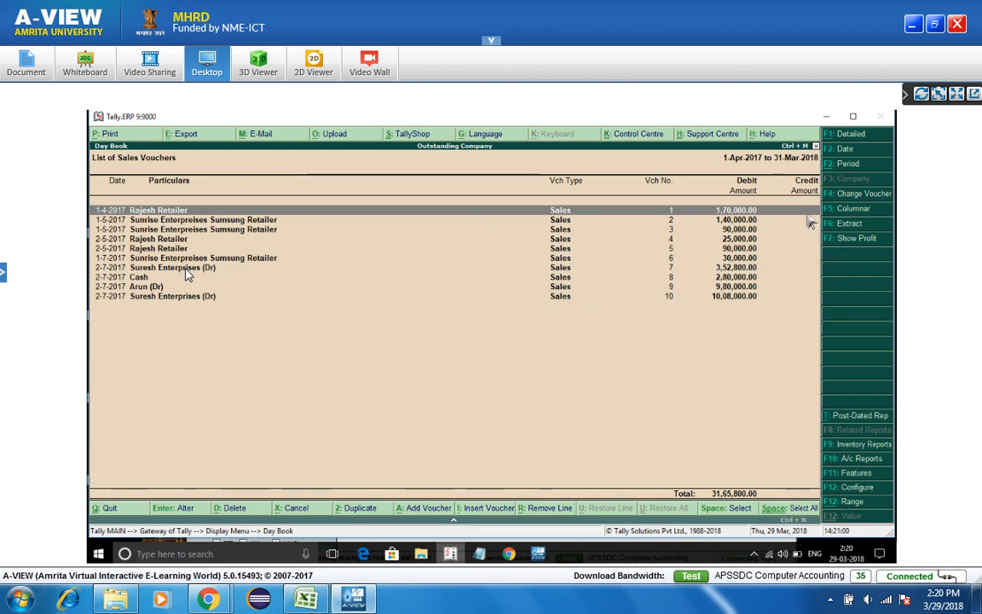
# - Filter to Purchase vouchers, back to Sales totalling 31,65,000, then close the Day Book
pyautogui.click(864, 195)
pyautogui.press('Up')
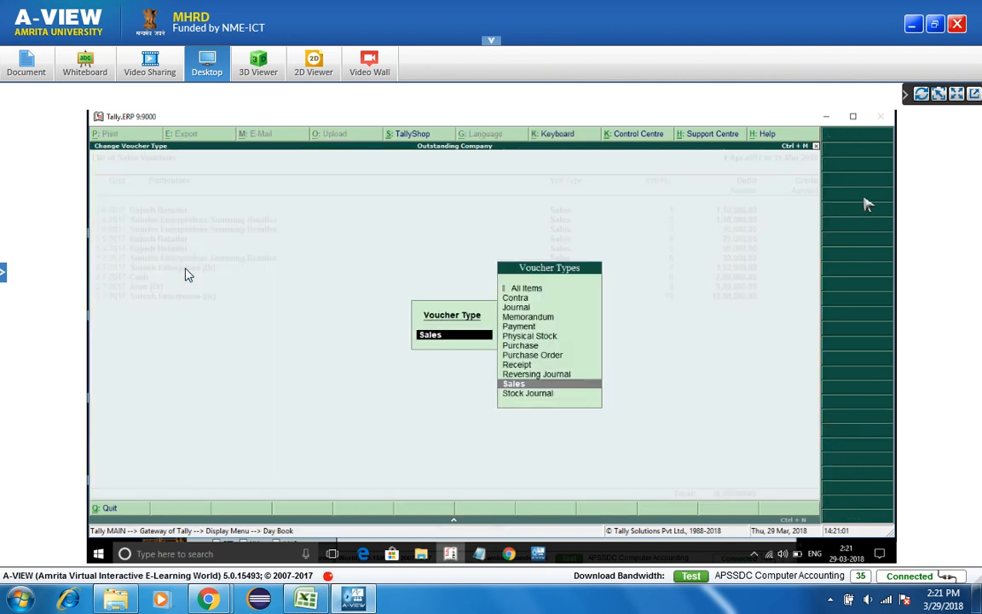
pyautogui.press('Up')
pyautogui.press('Up')
pyautogui.press('Up')
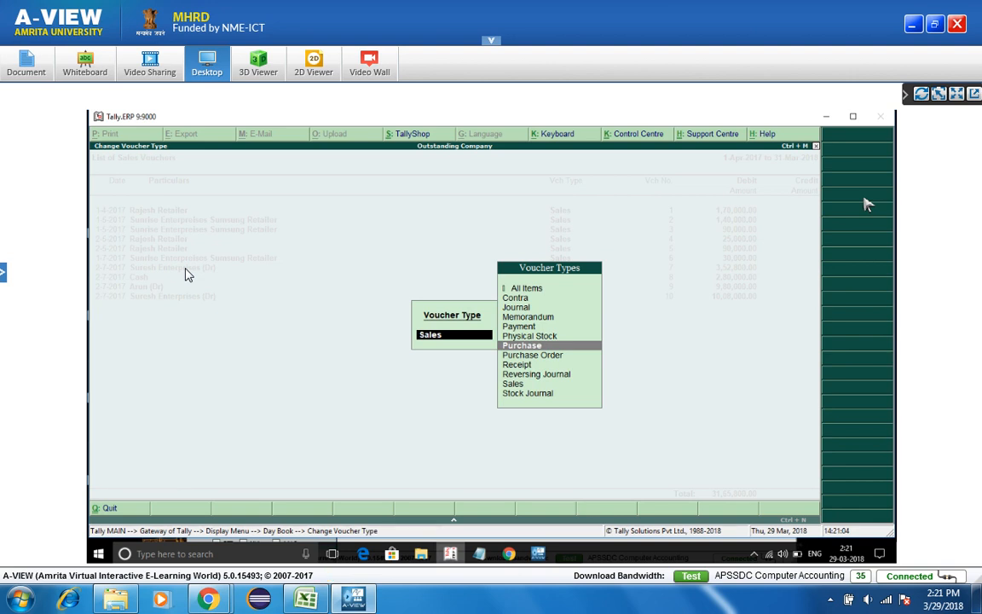
pyautogui.press('Return')
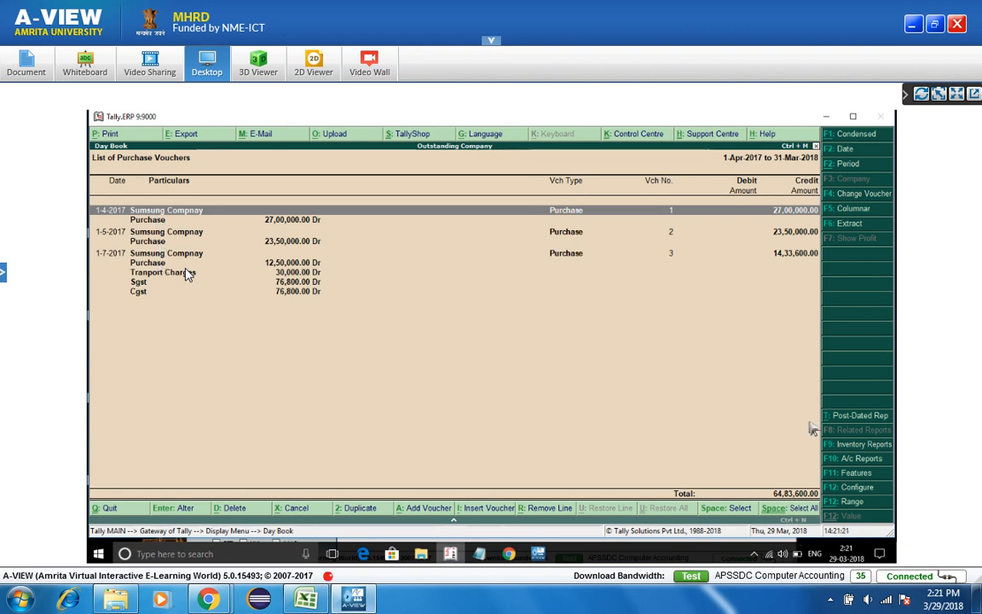
pyautogui.click(855, 196)
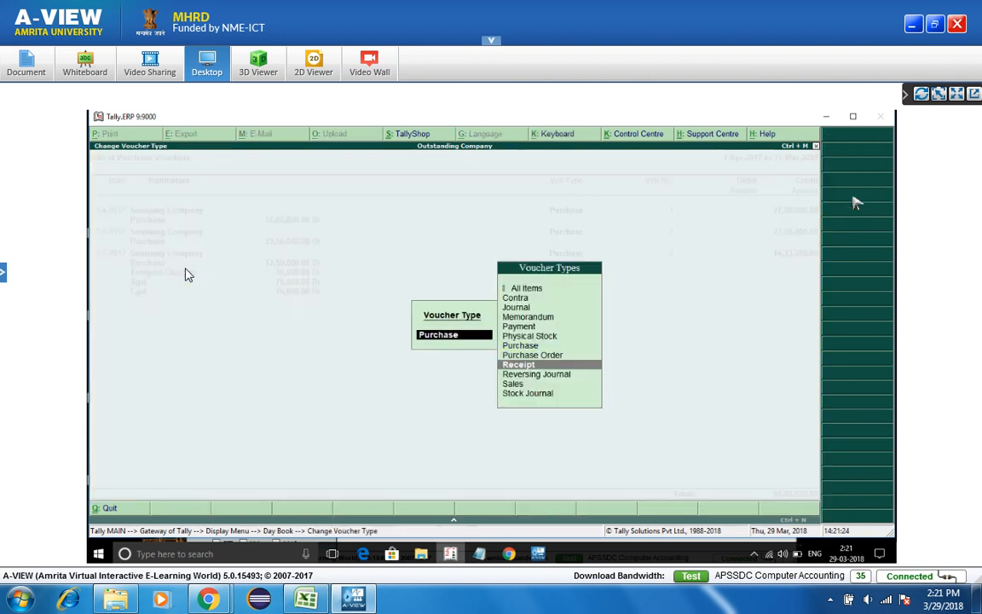
pyautogui.press('Down')
pyautogui.press('Down')
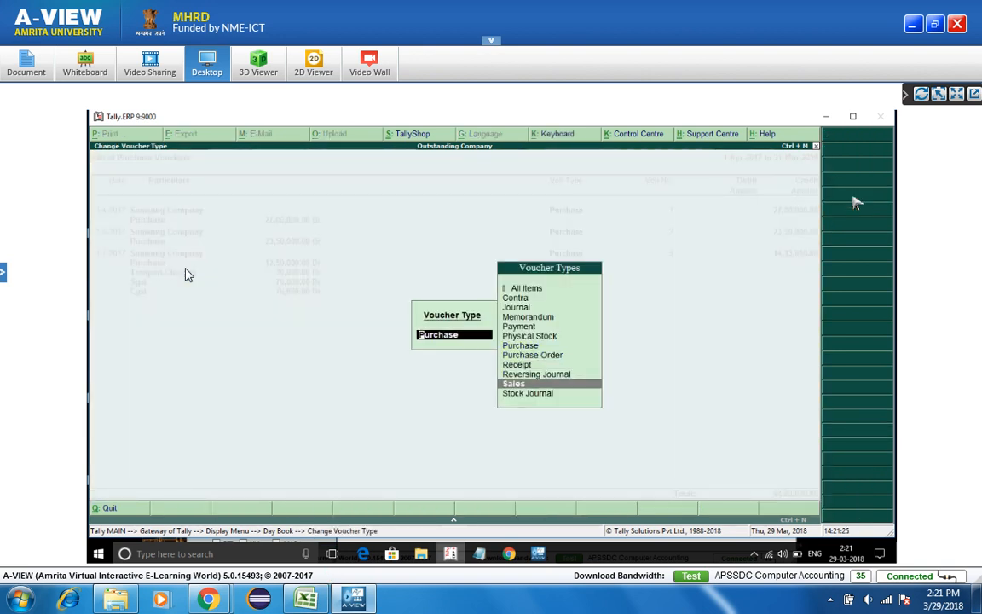
pyautogui.press('Return')
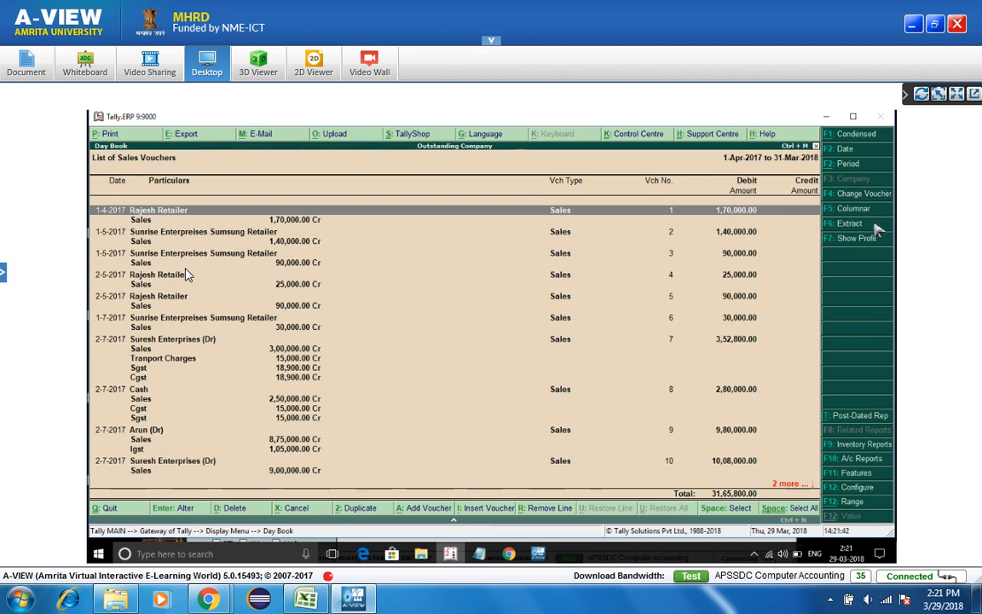
pyautogui.press('Escape')
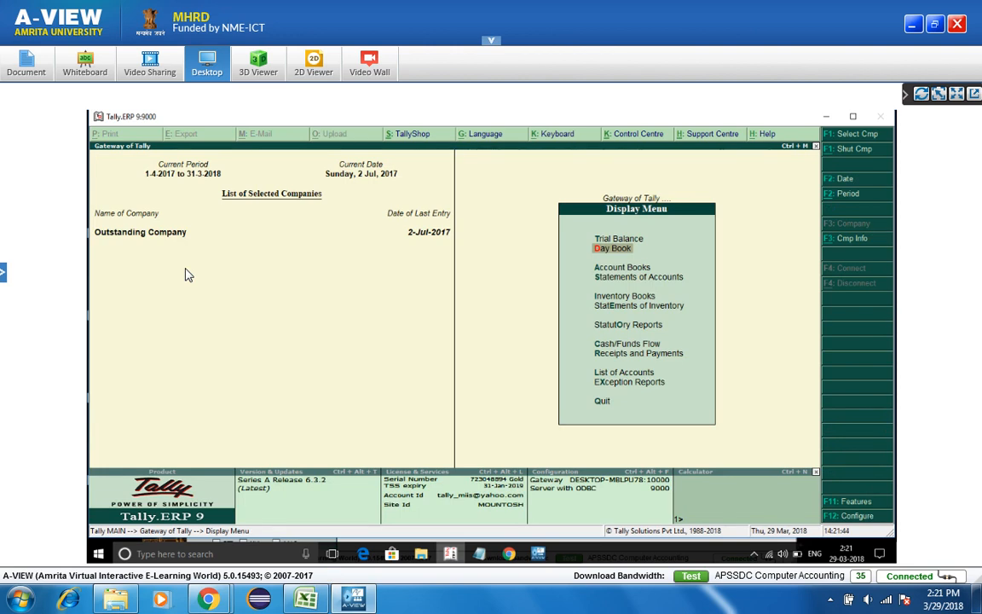
# - Reopen the Day Book for 2-Jul-2017 and switch from Detailed back to Condensed view
pyautogui.press('Return')
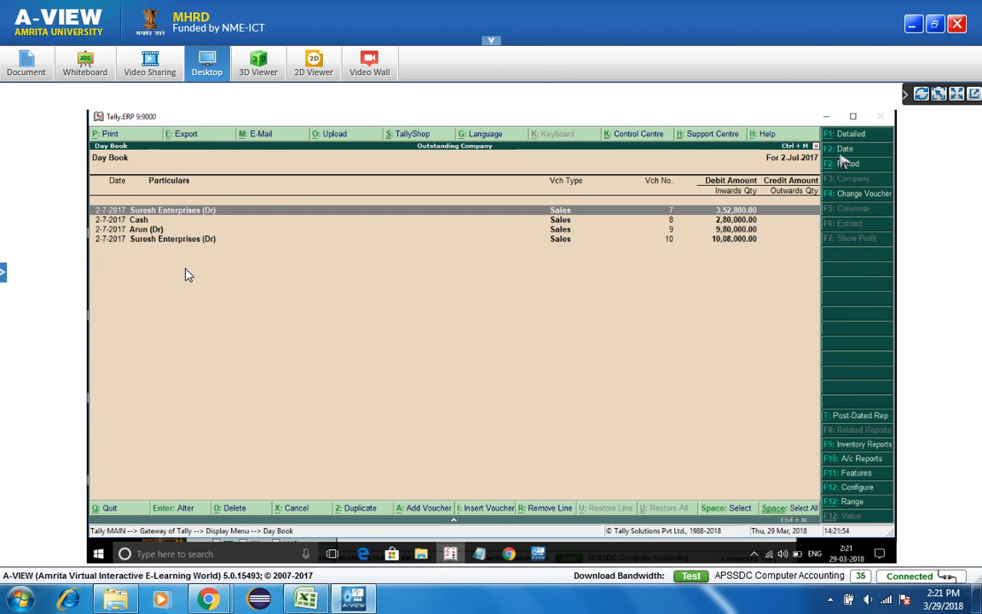
pyautogui.hotkey('alt', 'F1')
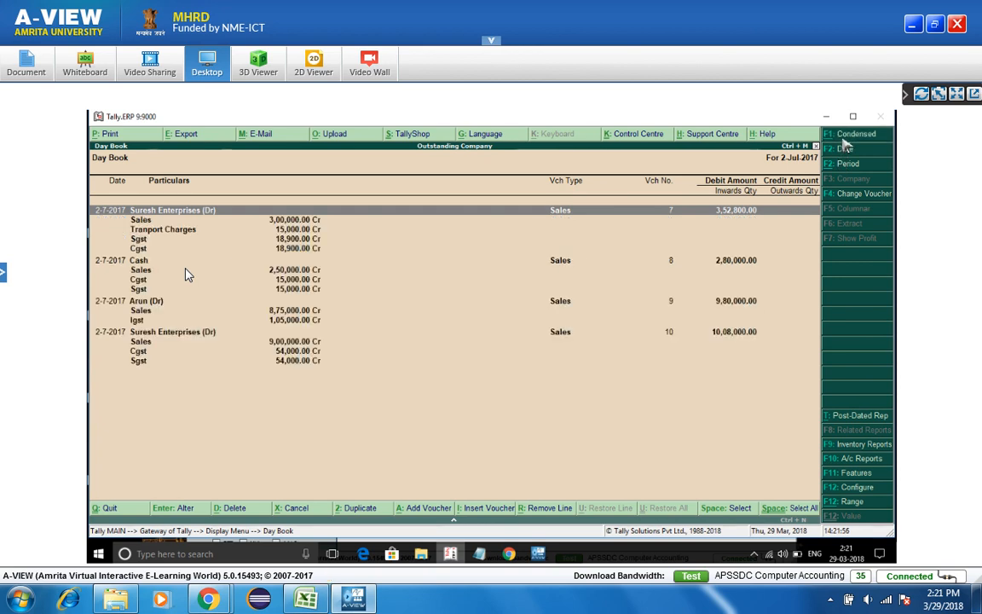
pyautogui.hotkey('alt', 'F1')
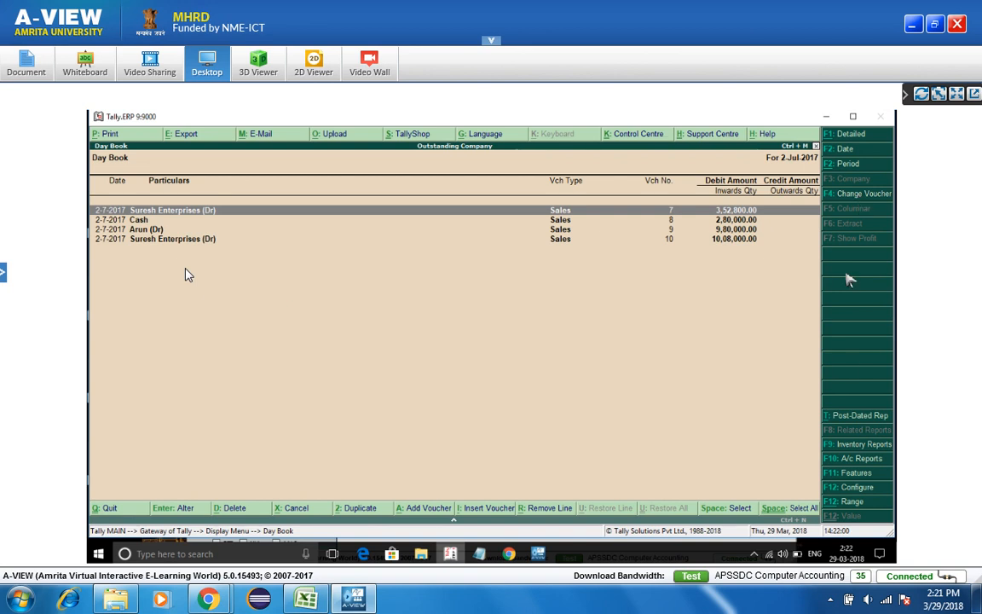
# - Glance at Post-Dated Reports, then view Movement Analysis for the period starting 1-7-2017
pyautogui.click(857, 417)
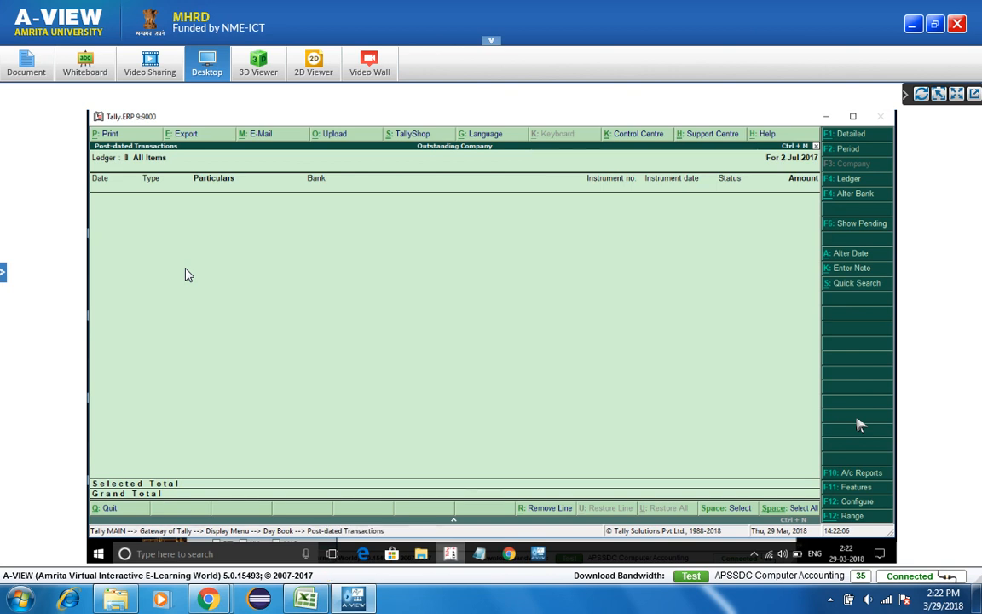
pyautogui.press('Escape')
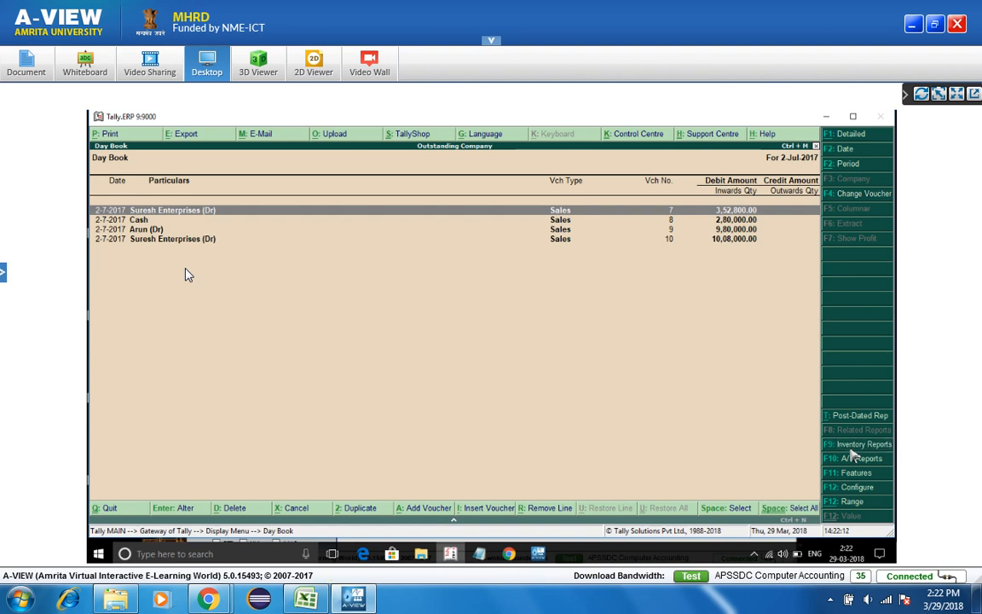
pyautogui.click(853, 447)
pyautogui.press('Down')
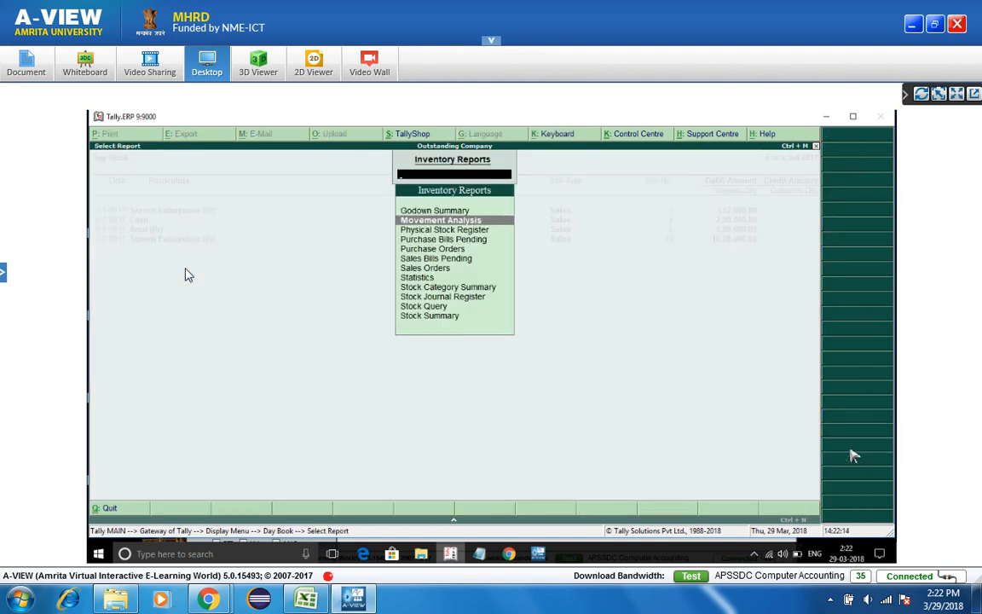
pyautogui.press('Return')
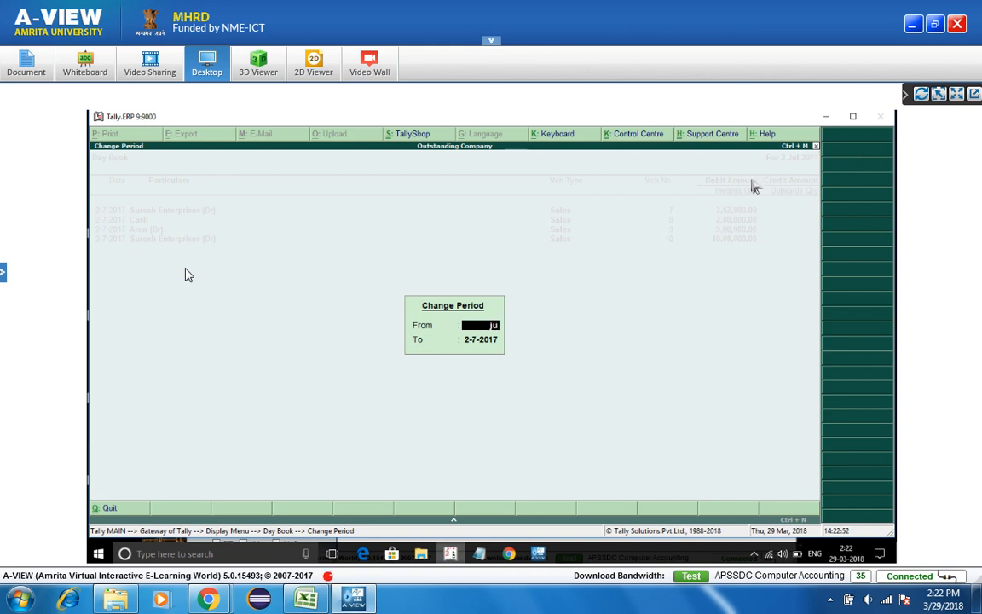
pyautogui.press('Return')
pyautogui.press('Return')
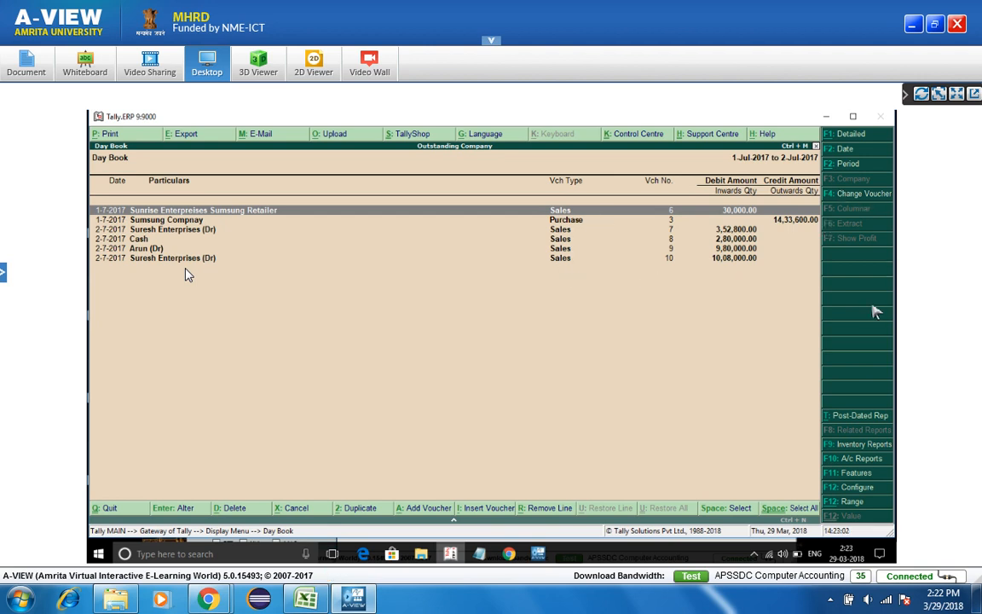
pyautogui.click(866, 444)
# - Reopen Movement Analysis and set its configuration format to Detailed to list Samsung item movements
pyautogui.press('Down')
pyautogui.press('Return')
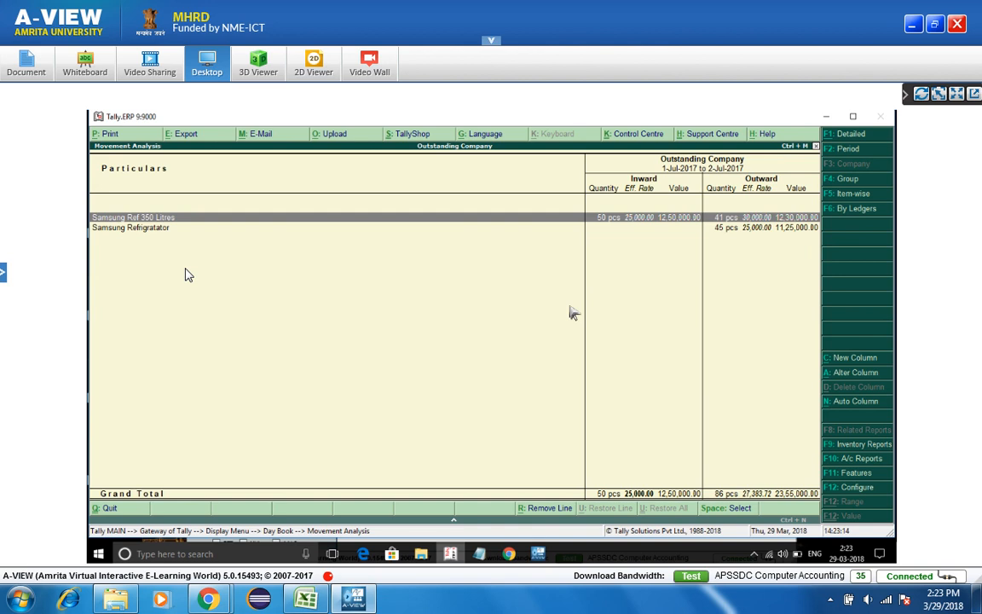
pyautogui.click(856, 488)
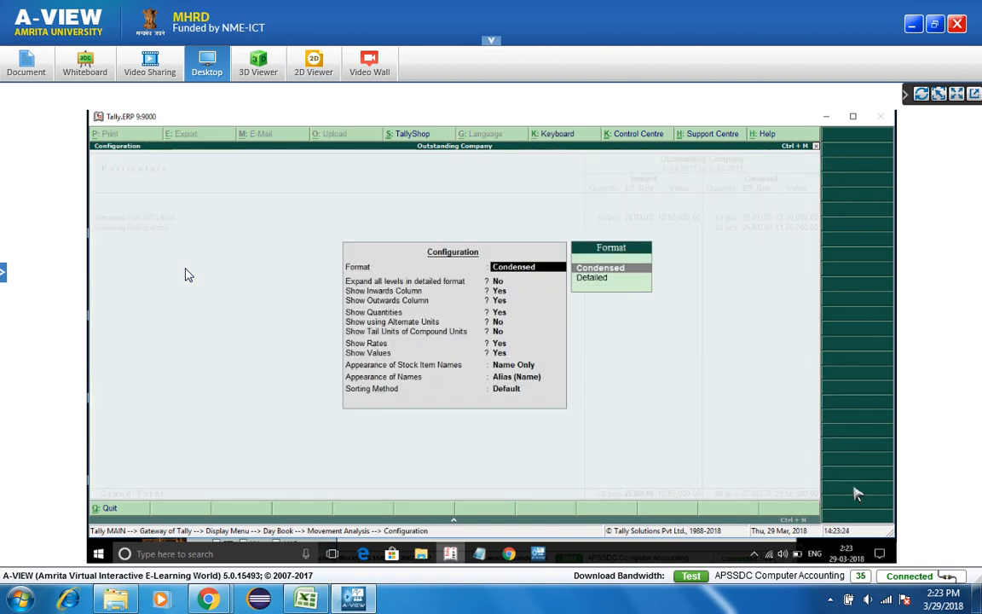
pyautogui.press('Return')
pyautogui.press('Return')
pyautogui.press('Return')
pyautogui.press('Return')
pyautogui.press('Return')
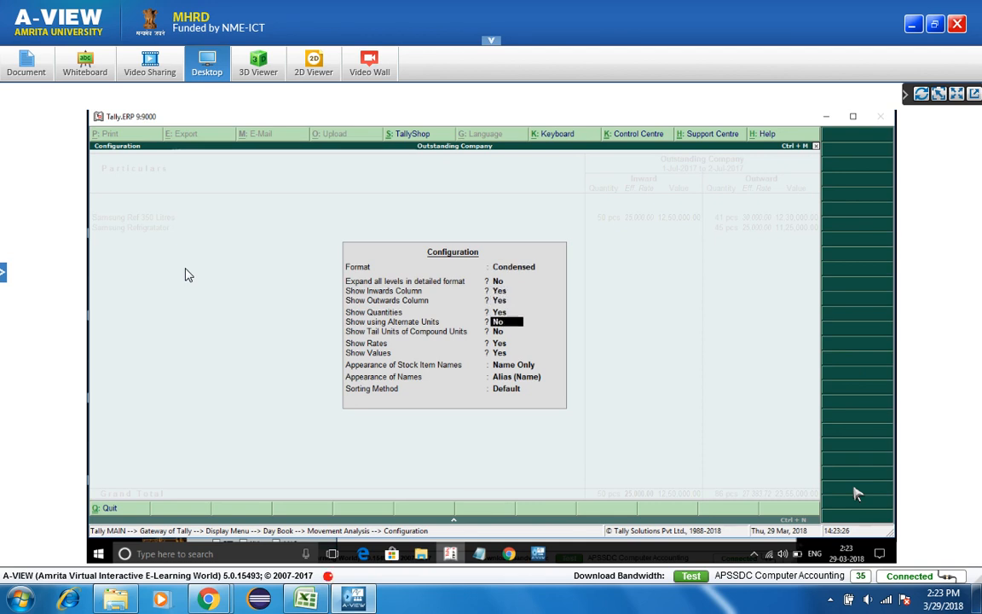
pyautogui.press('Return')
pyautogui.press('Return')
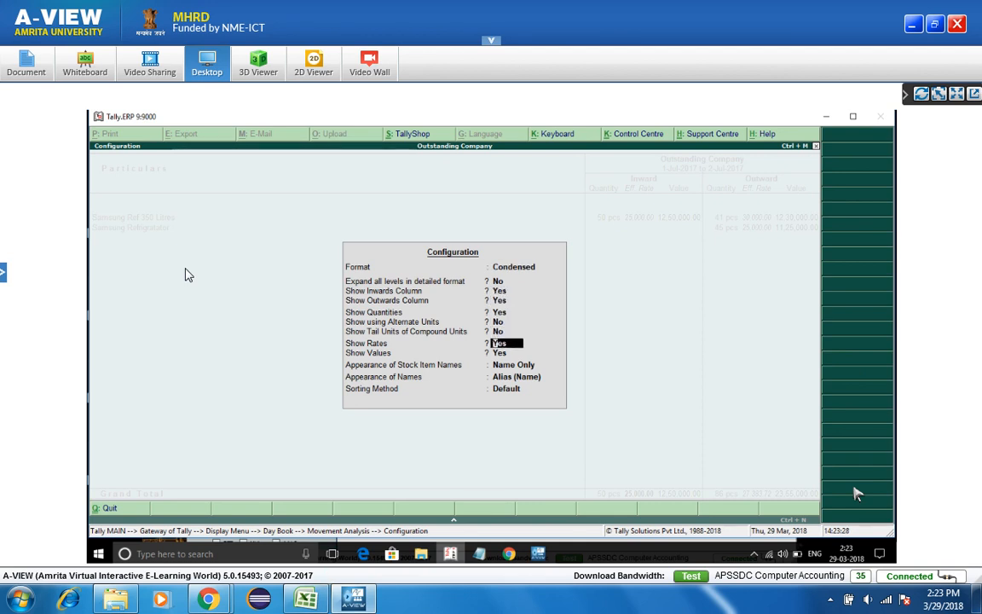
pyautogui.press('Up')
pyautogui.press('Up')
pyautogui.press('Up')
pyautogui.press('Up')
pyautogui.press('Up')
pyautogui.press('Up')
pyautogui.press('Up')
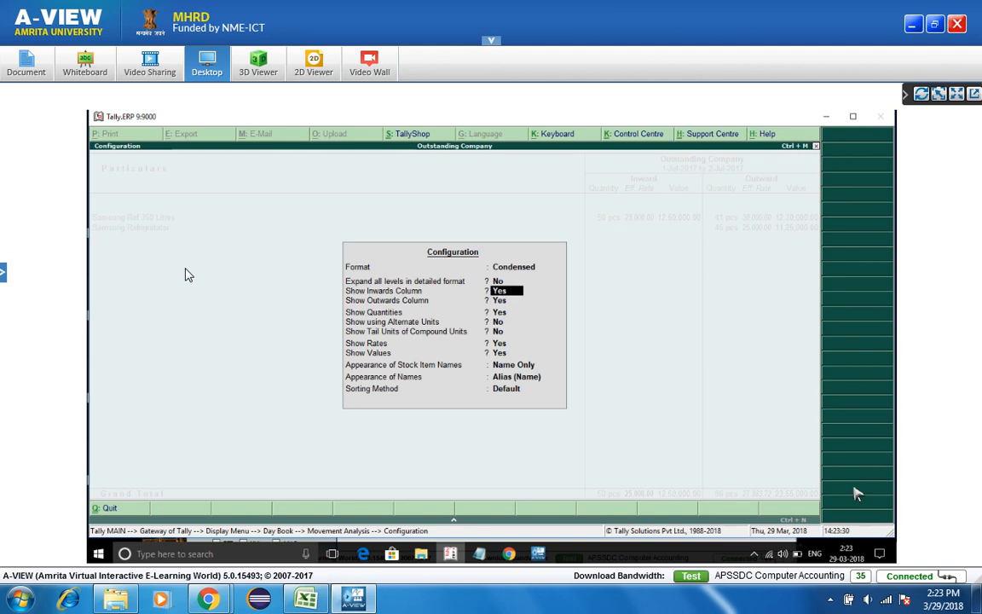
pyautogui.press('Down')
pyautogui.press('Return')
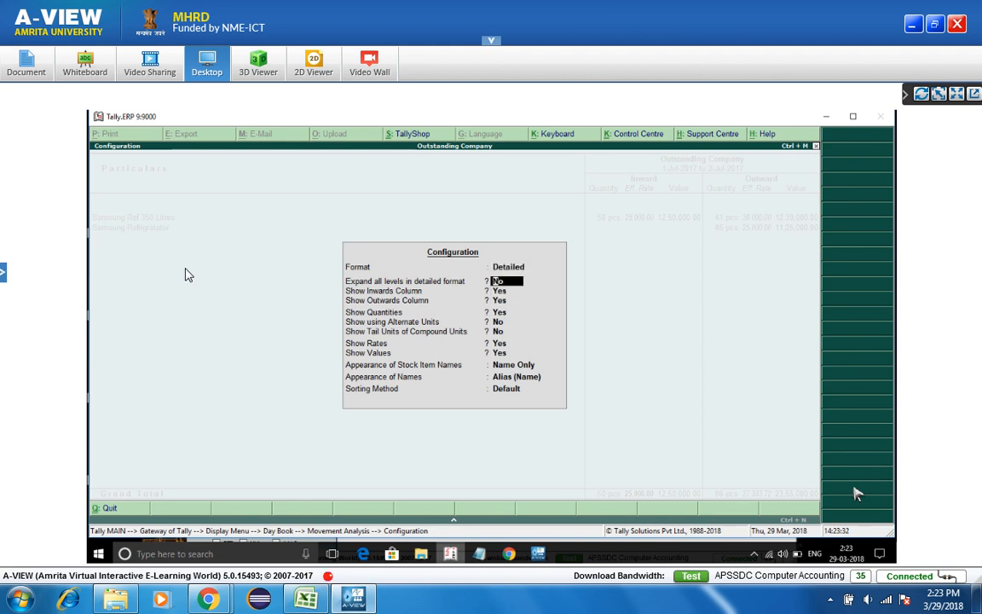
pyautogui.hotkey('ctrl', 'a')
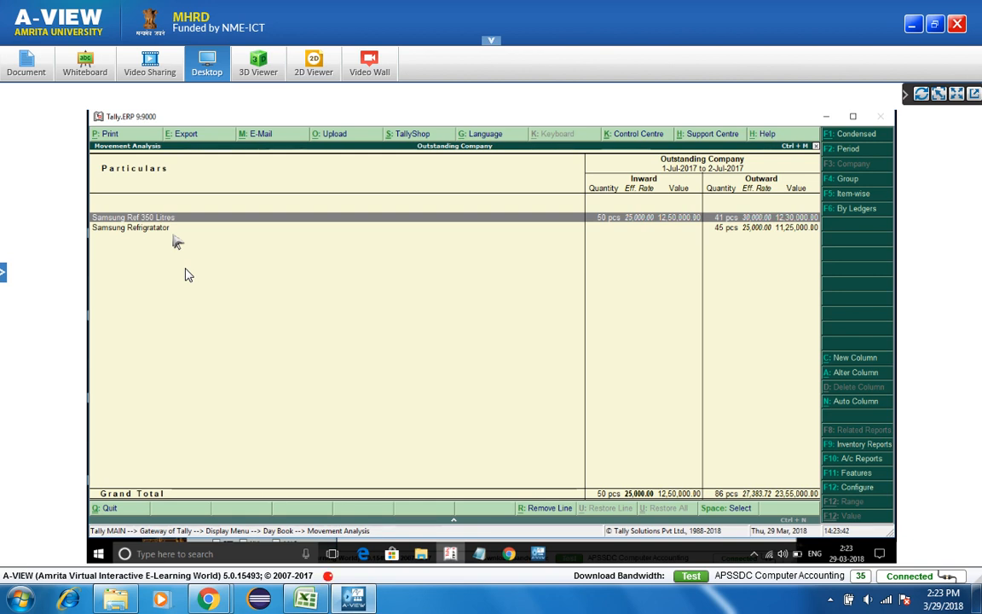
# - Switch Movement Analysis to By Ledgers and drill into Sundry Debtors
pyautogui.click(851, 211)
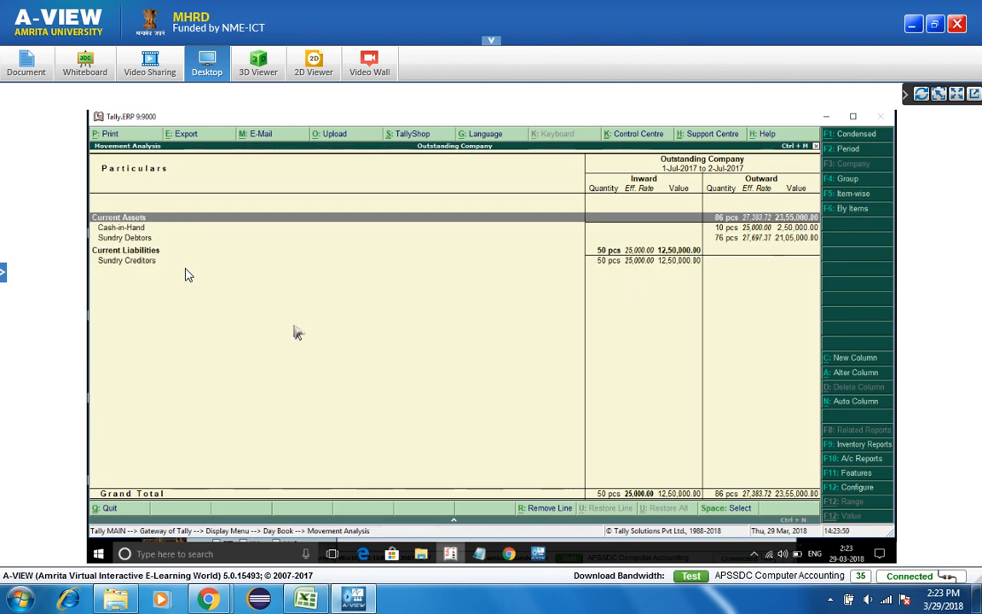
pyautogui.press('Down')
pyautogui.press('Down')
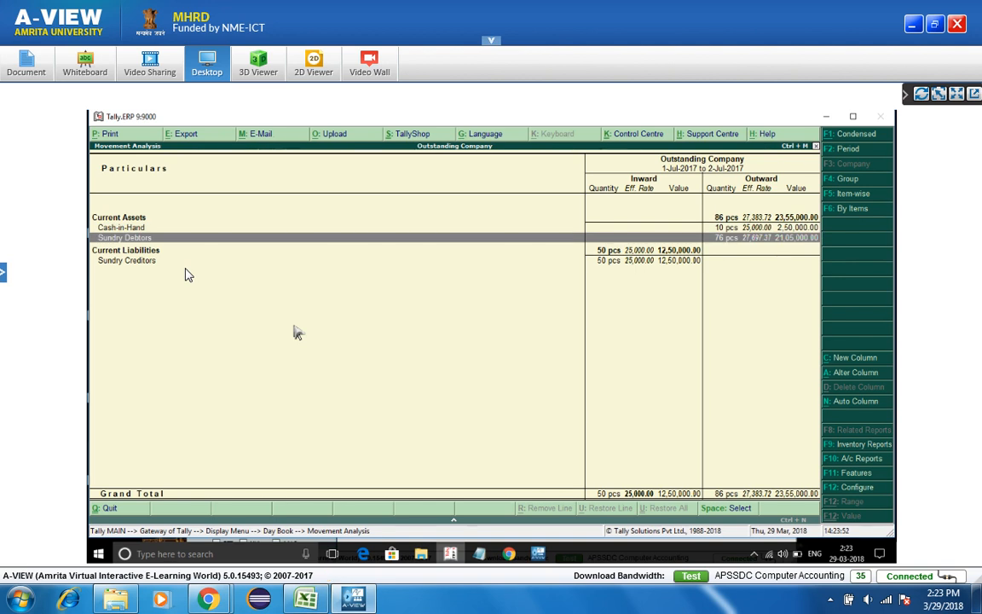
pyautogui.press('Return')
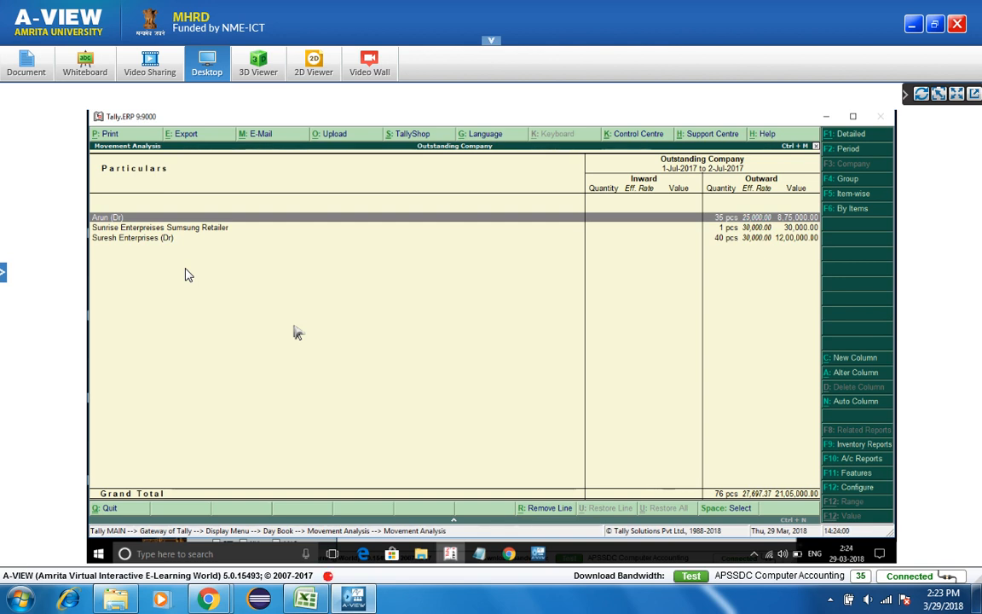
# - Review the items sold to each debtor, including Sunrise Enterprises and Suresh Enterprises
pyautogui.press('Return')
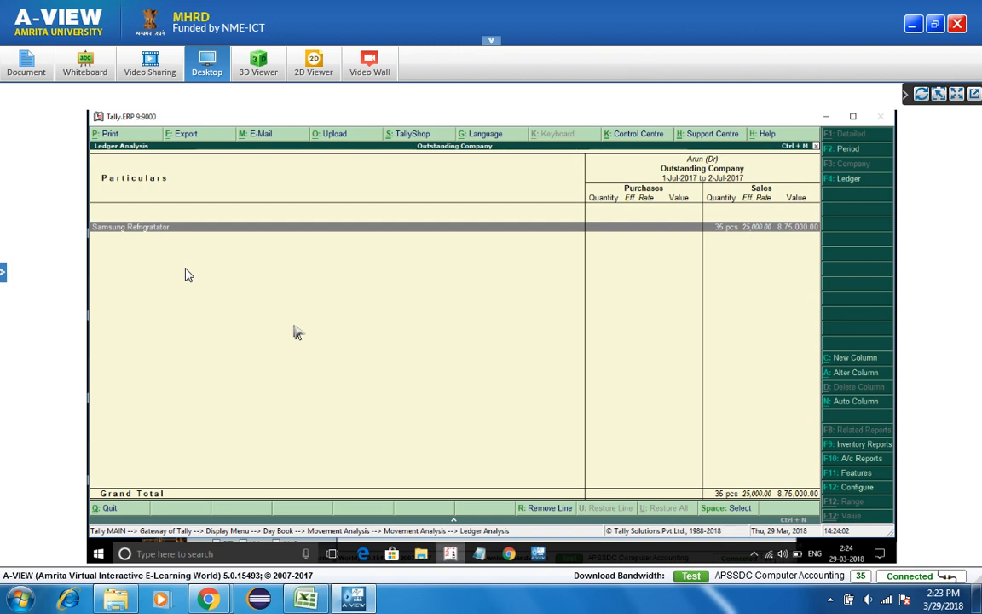
pyautogui.press('Escape')
pyautogui.press('Down')
pyautogui.press('Return')
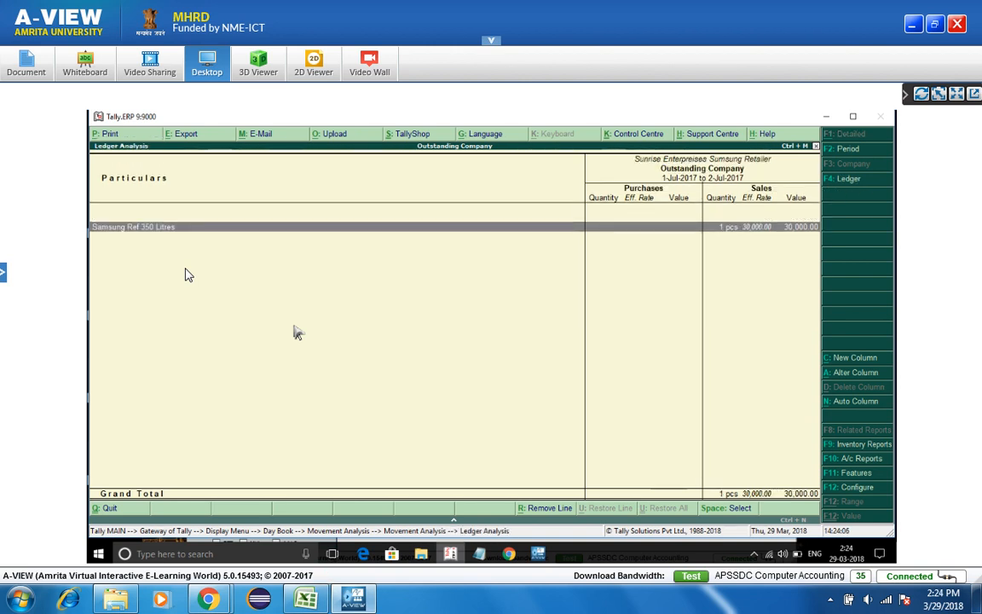
pyautogui.press('Escape')
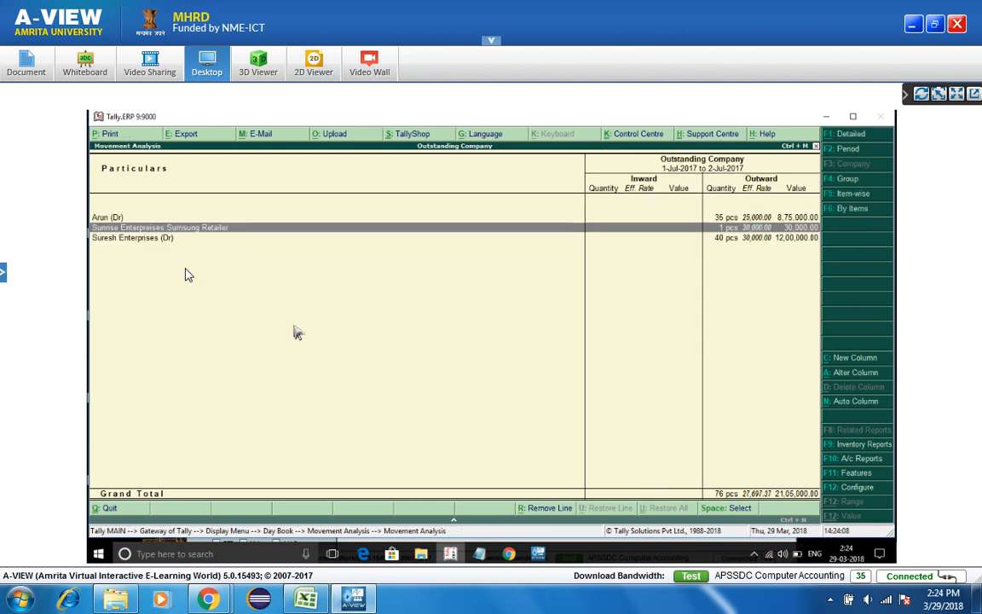
pyautogui.press('Down')
pyautogui.press('Return')
pyautogui.press('Escape')
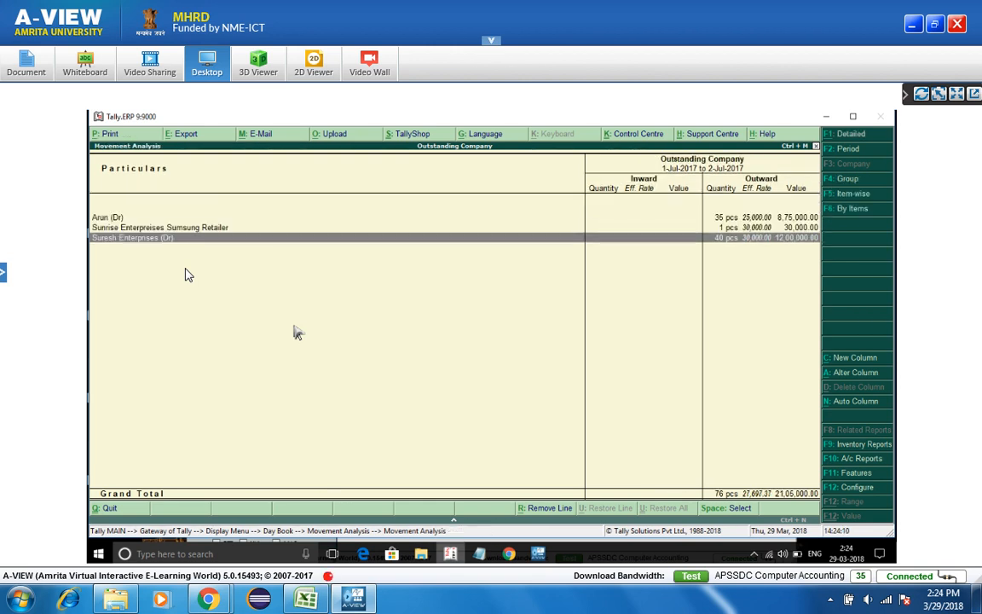
# - Return to the group-level summary and close the report back to the Day Book
pyautogui.click(850, 195)
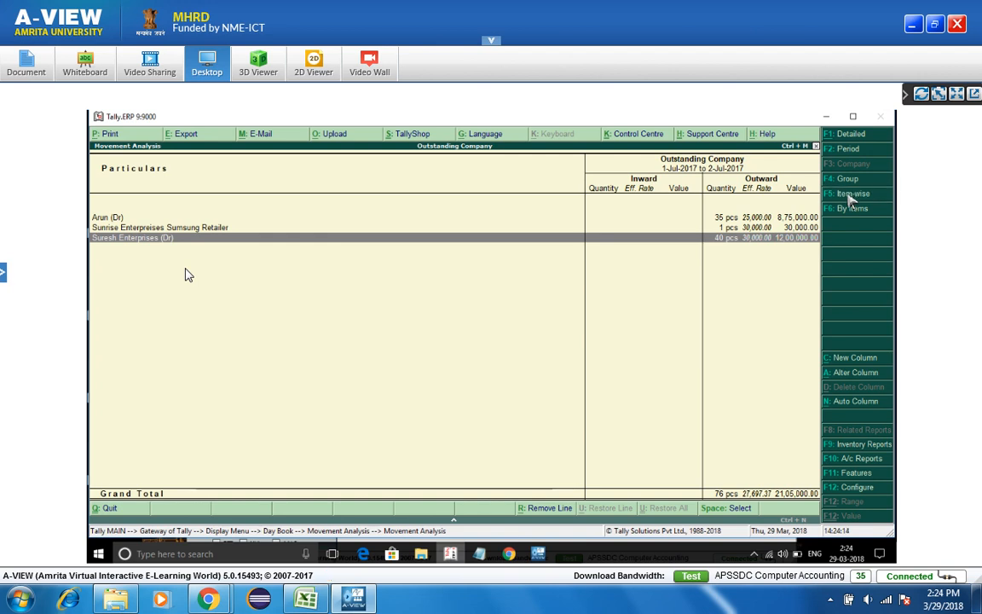
pyautogui.hotkey('alt', 'F1')
pyautogui.press('Escape')
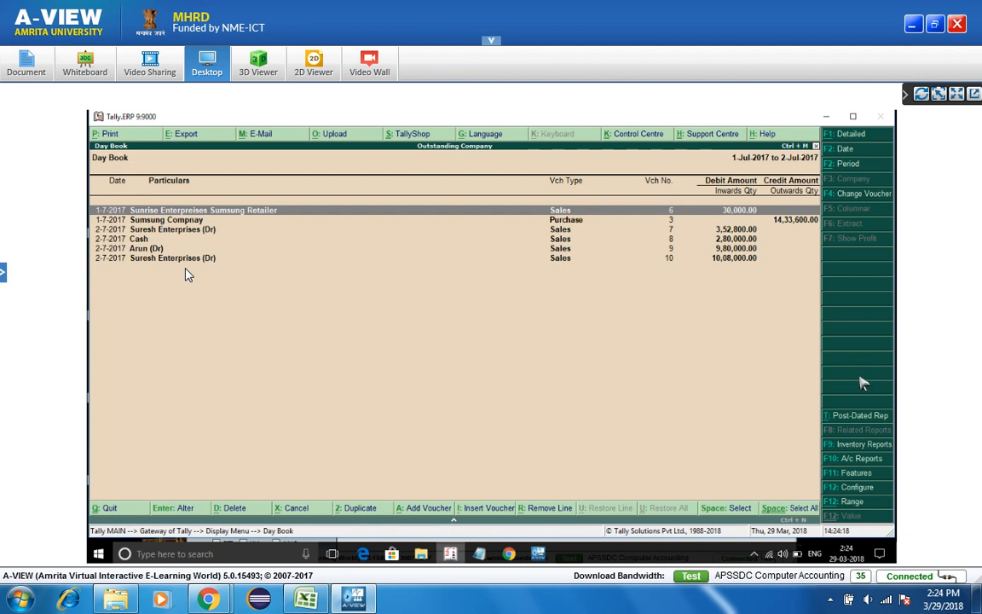
pyautogui.click(852, 445)
pyautogui.press('Return')
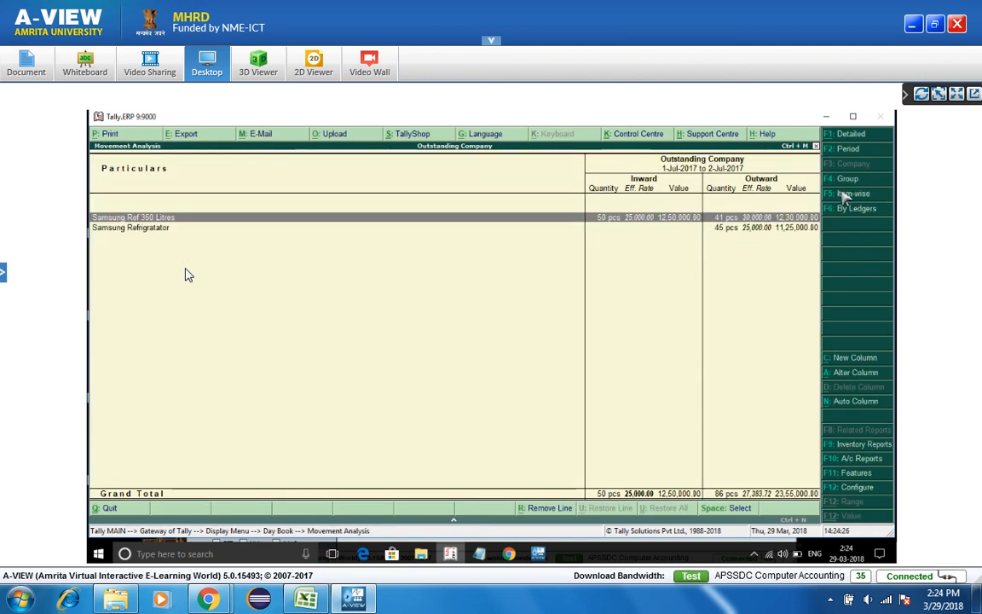
pyautogui.press('Return')
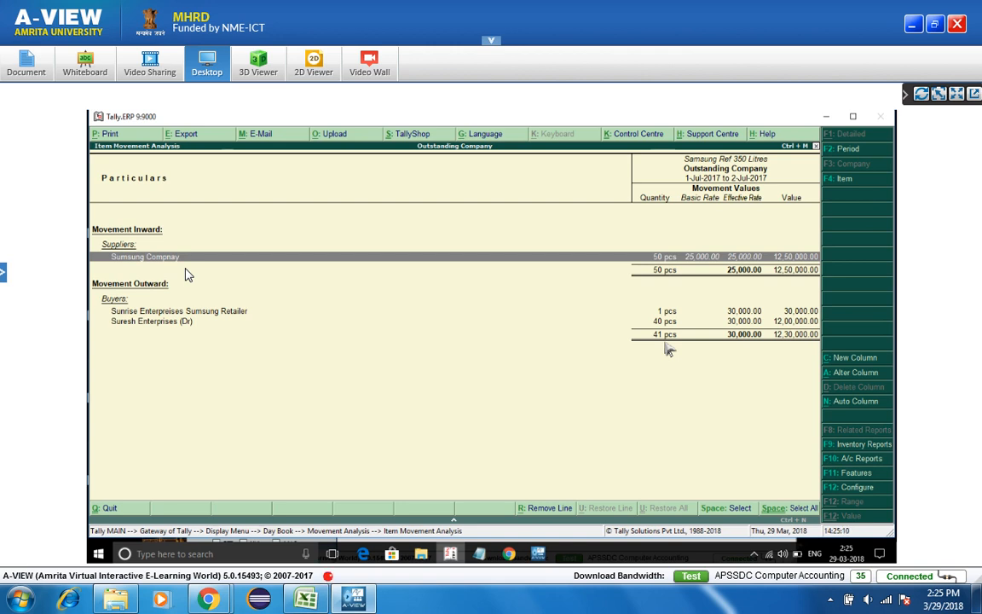
pyautogui.press('Escape')
pyautogui.press('Escape')
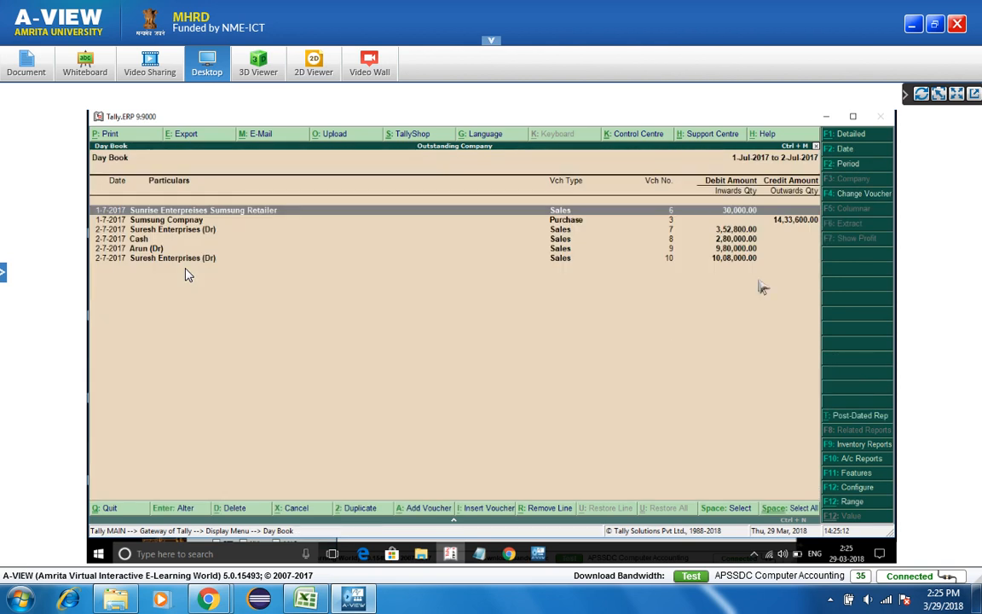
# - Open the Bills Receivable report from the accounting reports list for 1–2 Jul 2017
pyautogui.click(861, 445)
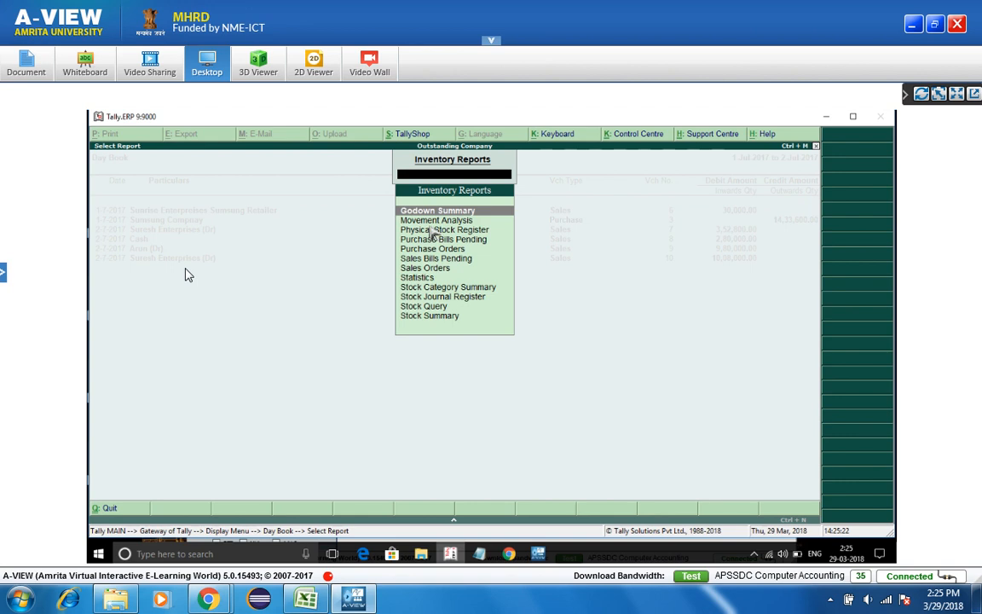
pyautogui.press('Escape')
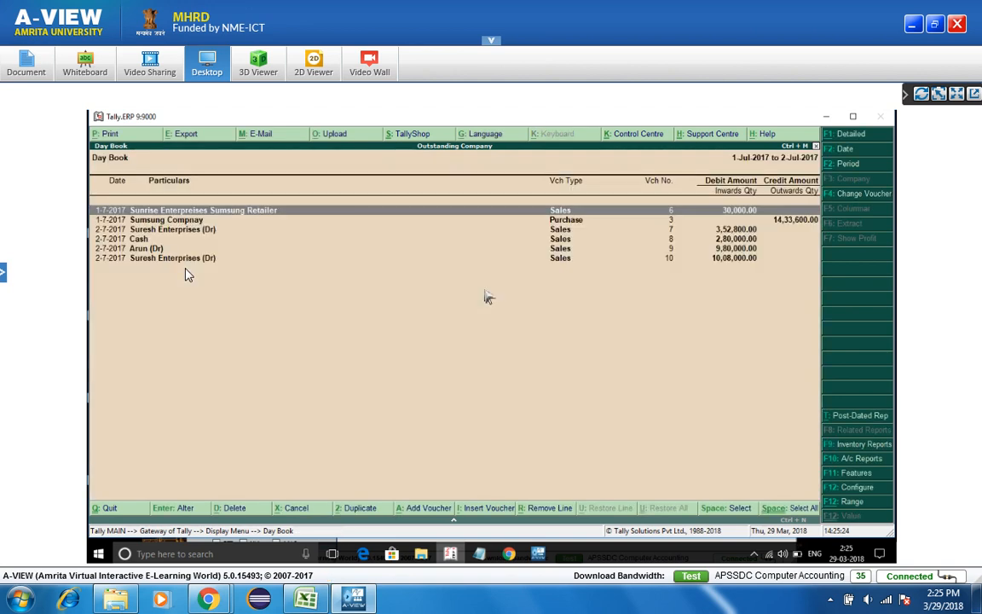
pyautogui.click(859, 462)
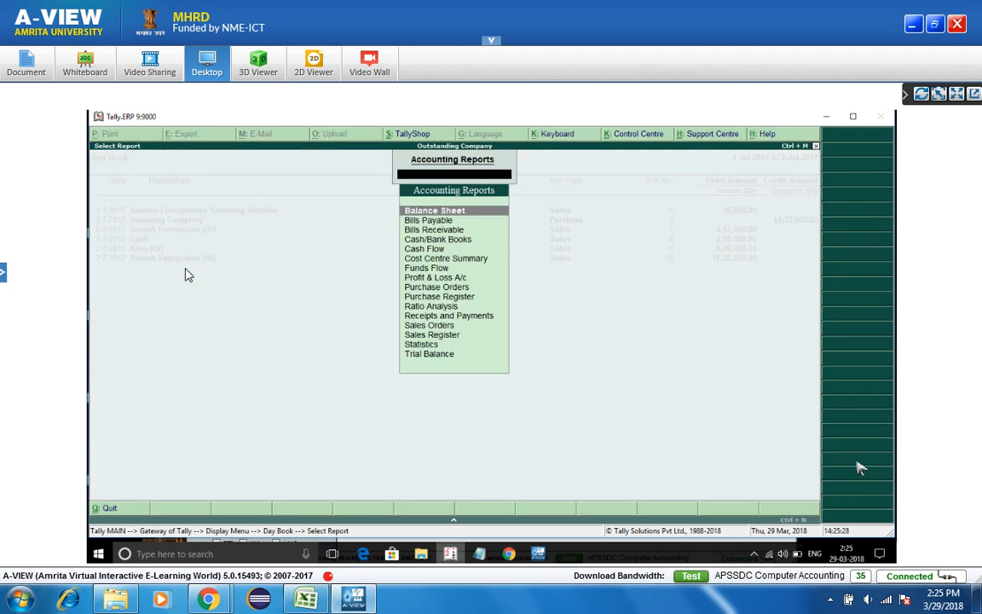
pyautogui.press('Down')
pyautogui.press('Down')
pyautogui.press('Down')
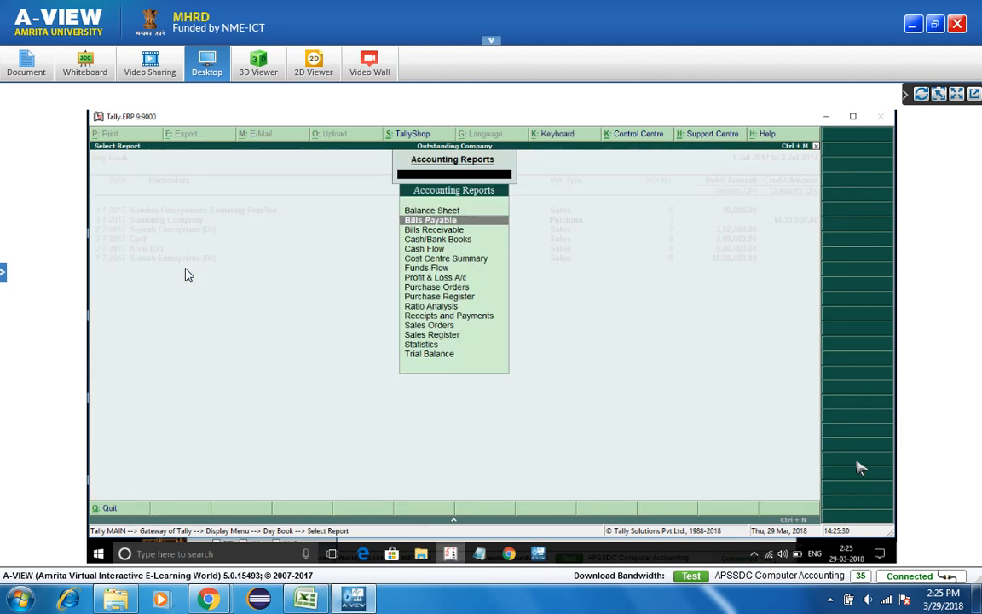
pyautogui.press('Down')
pyautogui.press('Down')
pyautogui.press('Down')
pyautogui.press('Down')
pyautogui.press('Down')
pyautogui.press('Down')
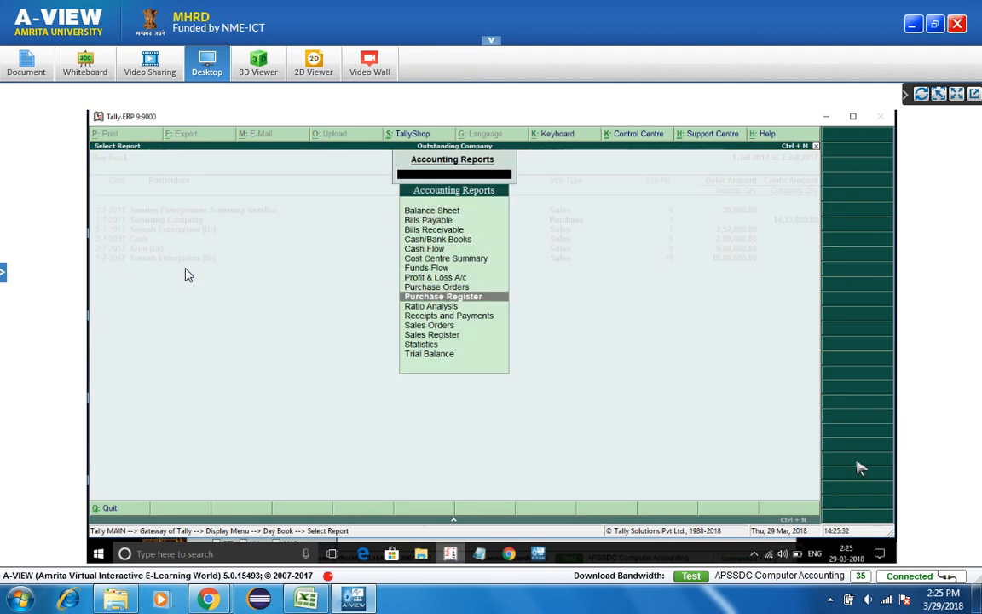
pyautogui.press('Down')
pyautogui.press('Down')
pyautogui.press('Down')
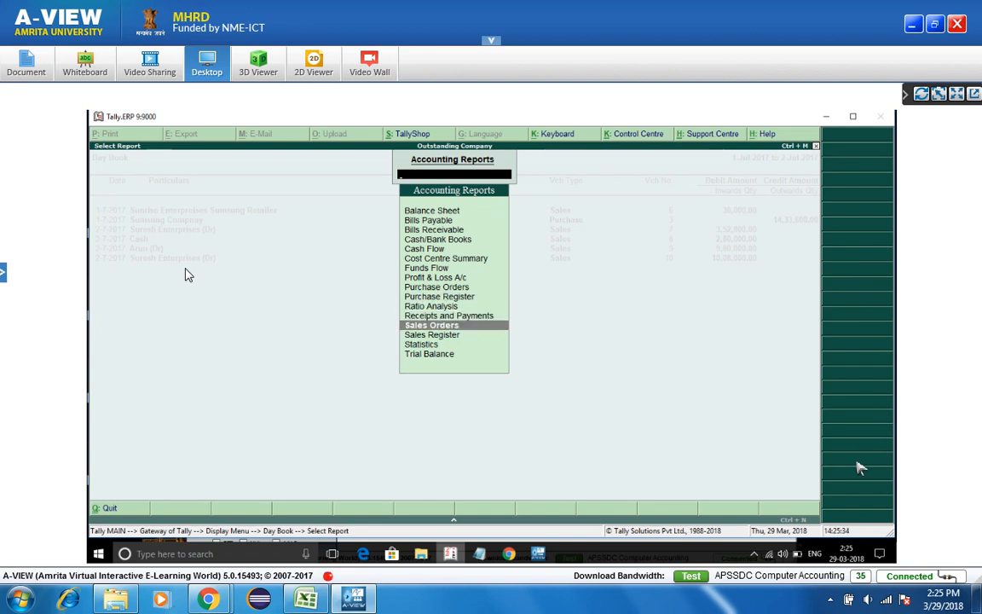
pyautogui.press('Down')
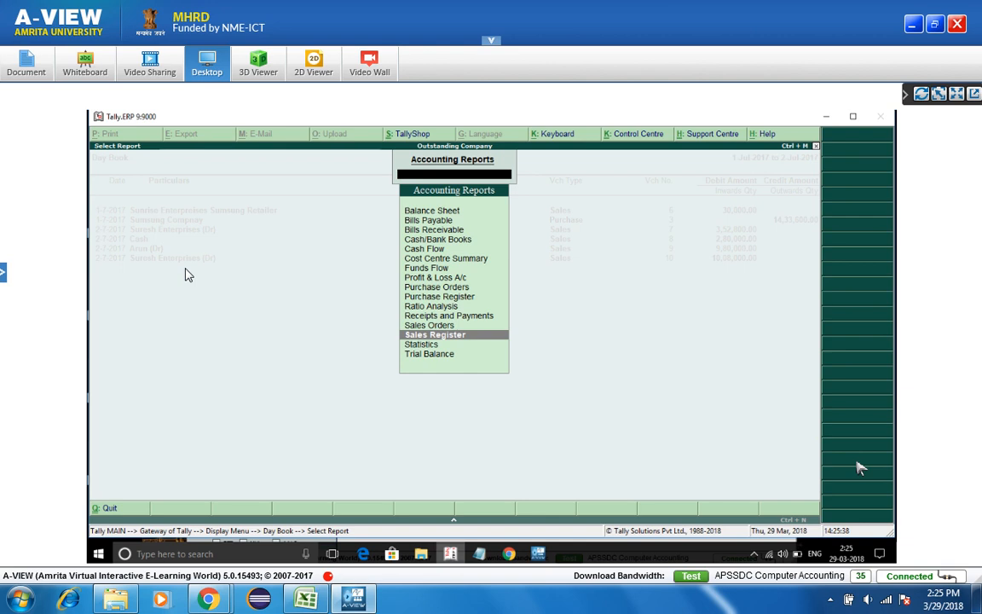
pyautogui.press('Up')
pyautogui.press('Up')
pyautogui.press('Up')
pyautogui.press('Up')
pyautogui.press('Up')
pyautogui.press('Up')
pyautogui.press('Up')
pyautogui.press('Up')
pyautogui.press('Up')
pyautogui.press('Up')
pyautogui.press('Up')
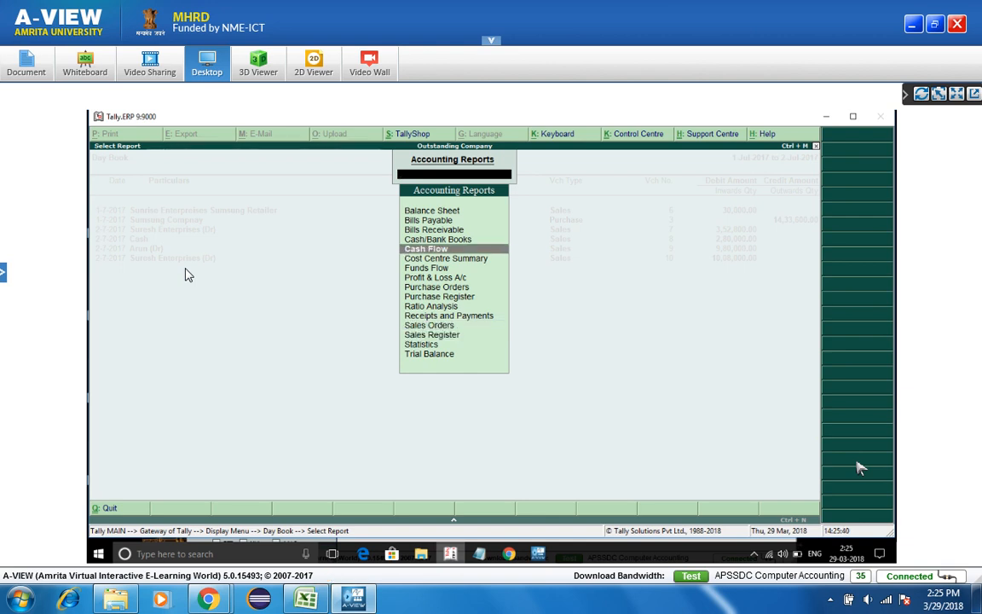
pyautogui.press('Up')
pyautogui.press('Down')
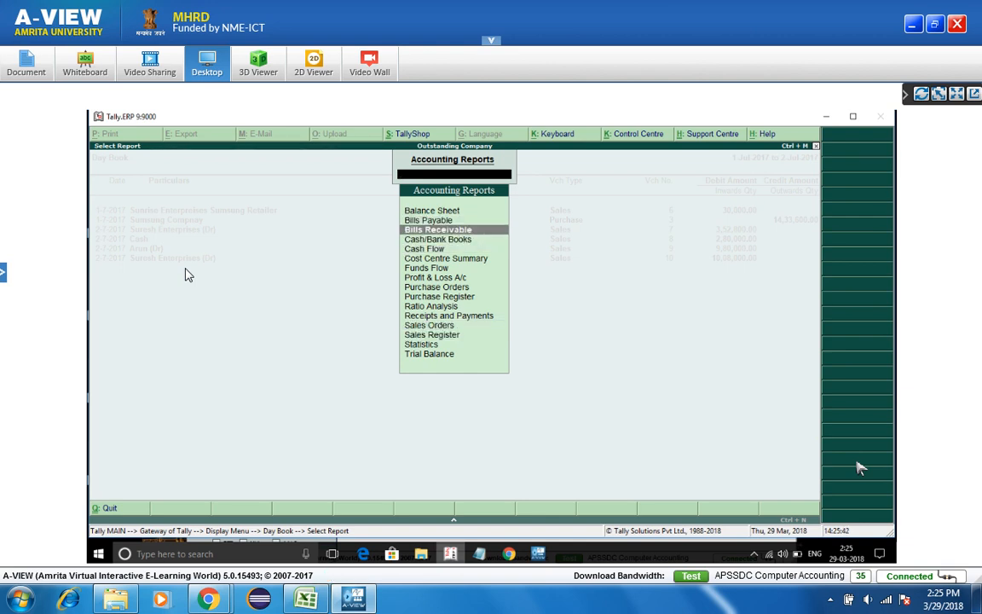
pyautogui.press('Return')
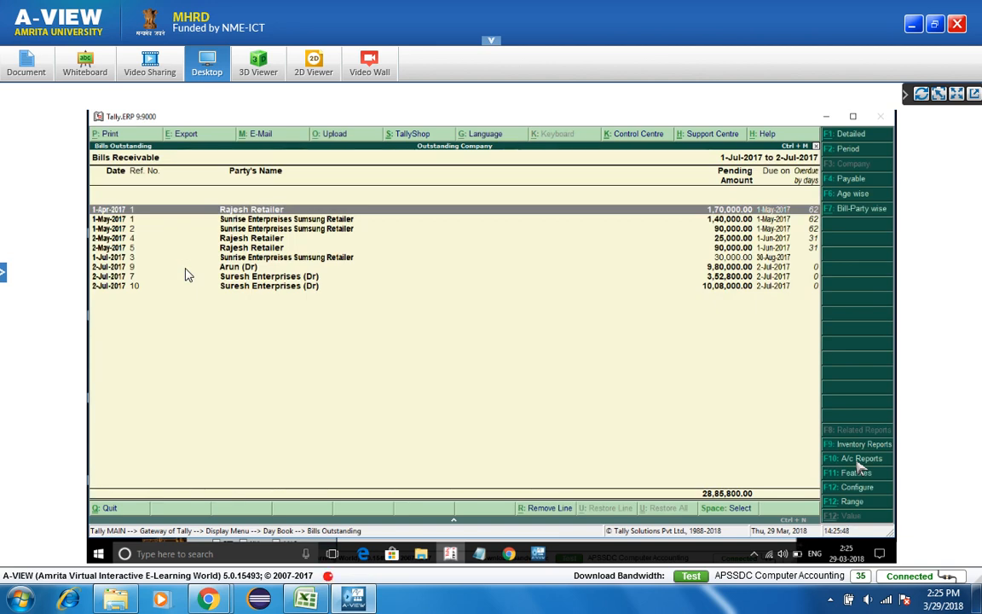
# - Close Bills Receivable, look at Accounting Features, and quit it without changes
pyautogui.press('Escape')
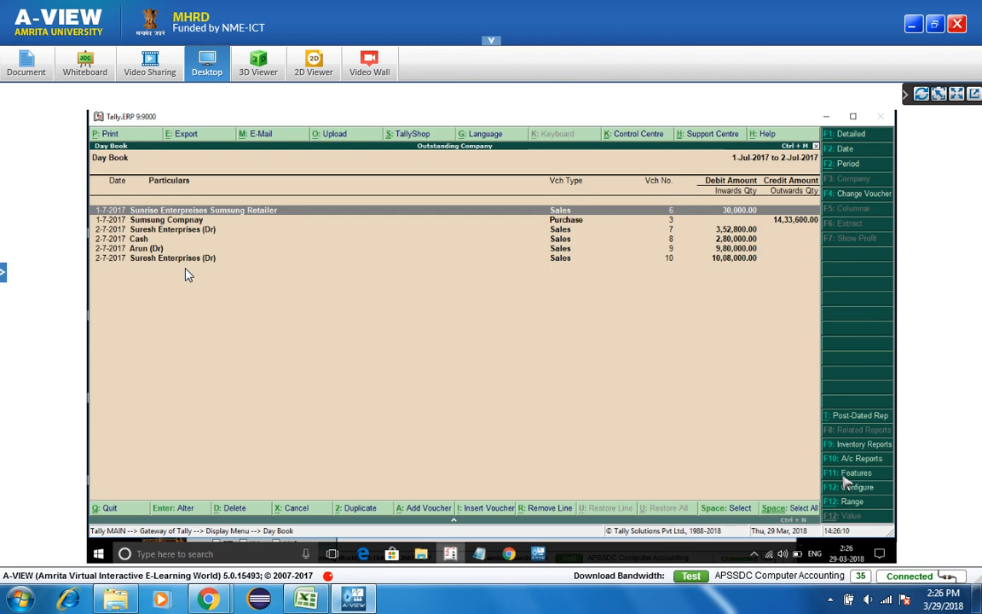
pyautogui.click(846, 475)
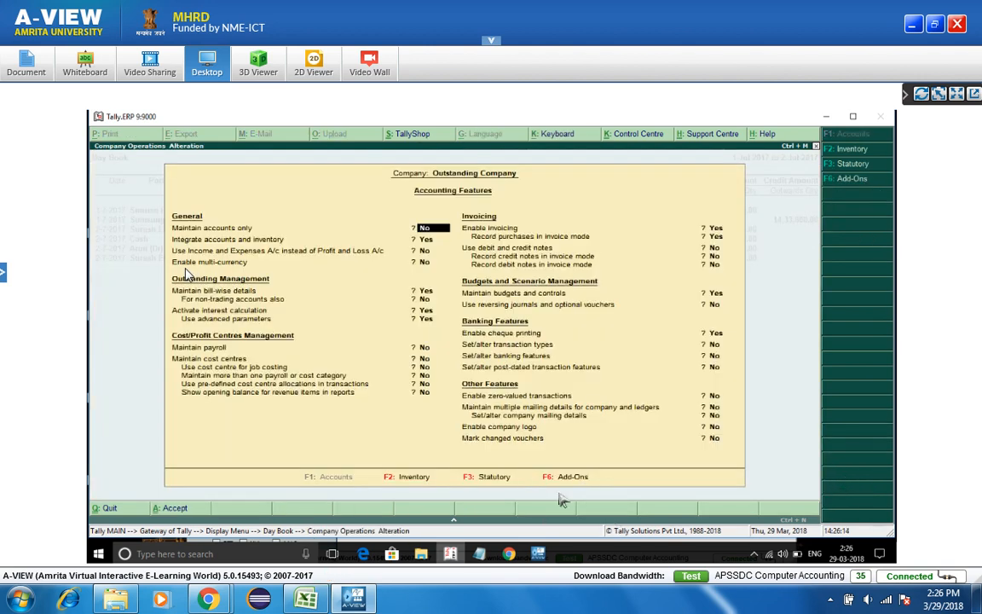
pyautogui.press('Escape')
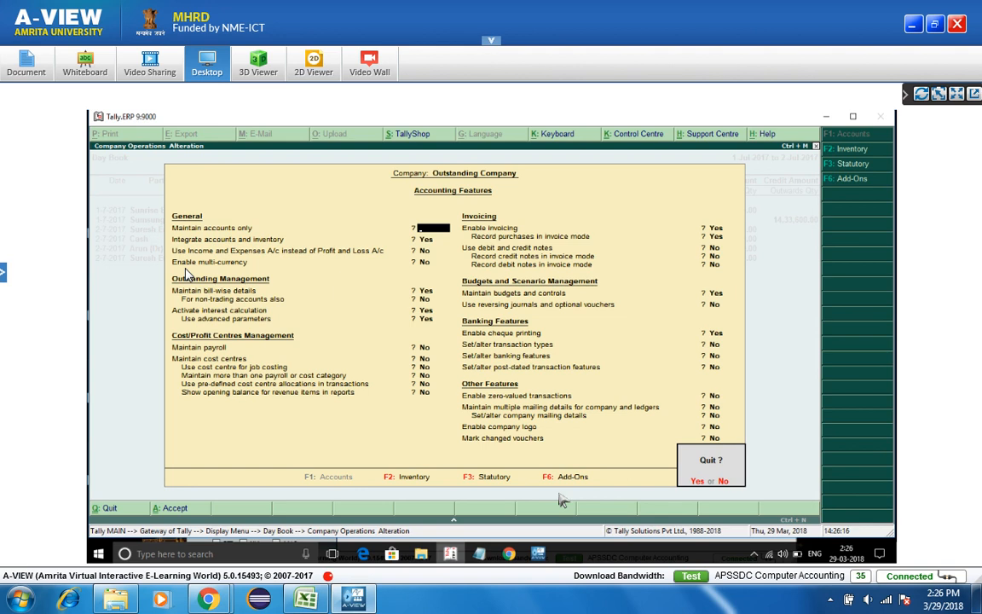
pyautogui.press('y')
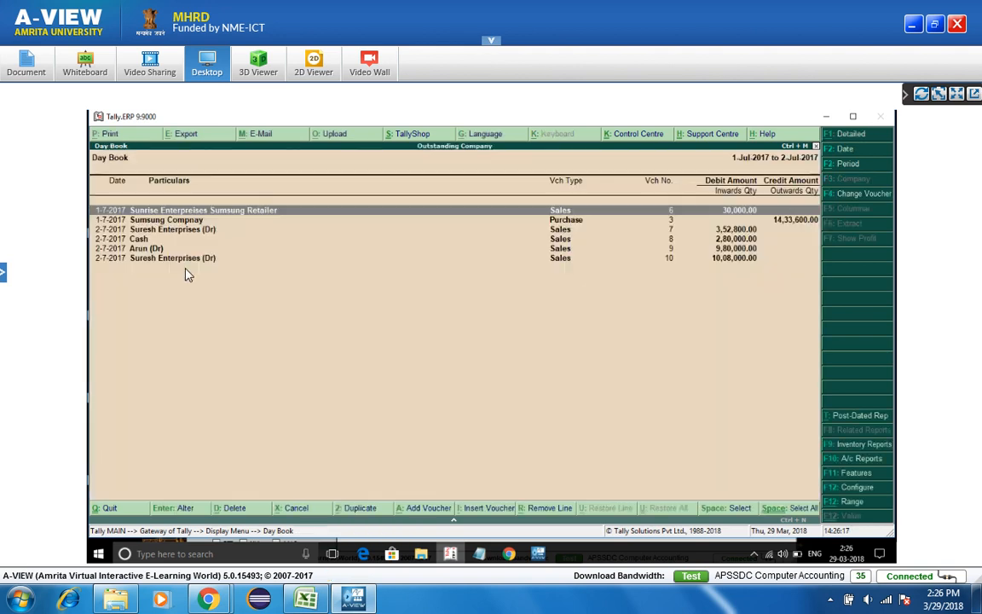
# - Set the Day Book to Detailed format with narrations, bill-wise and inventory details shown
pyautogui.click(846, 490)
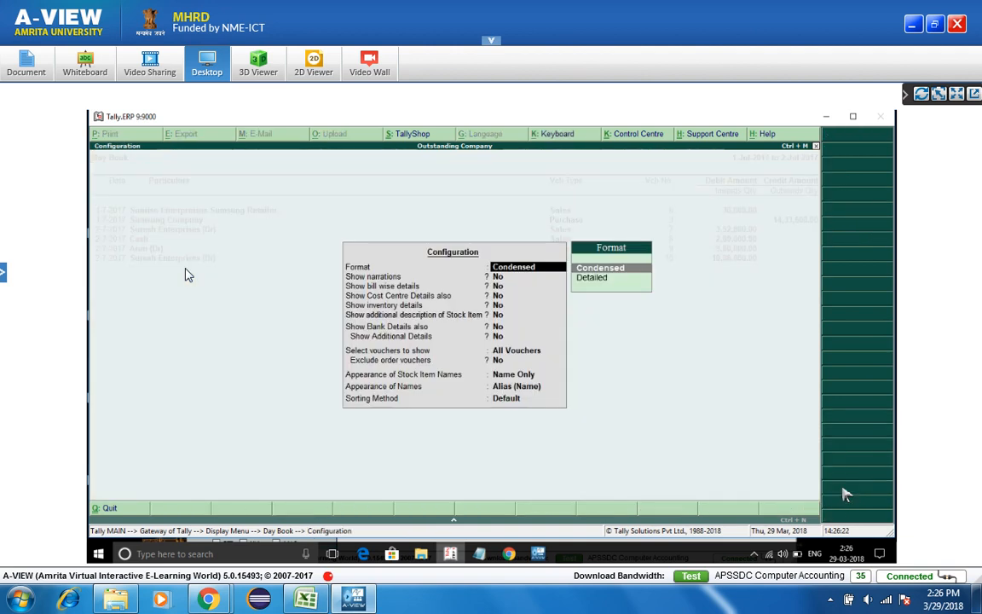
pyautogui.press('Down')
pyautogui.press('Return')
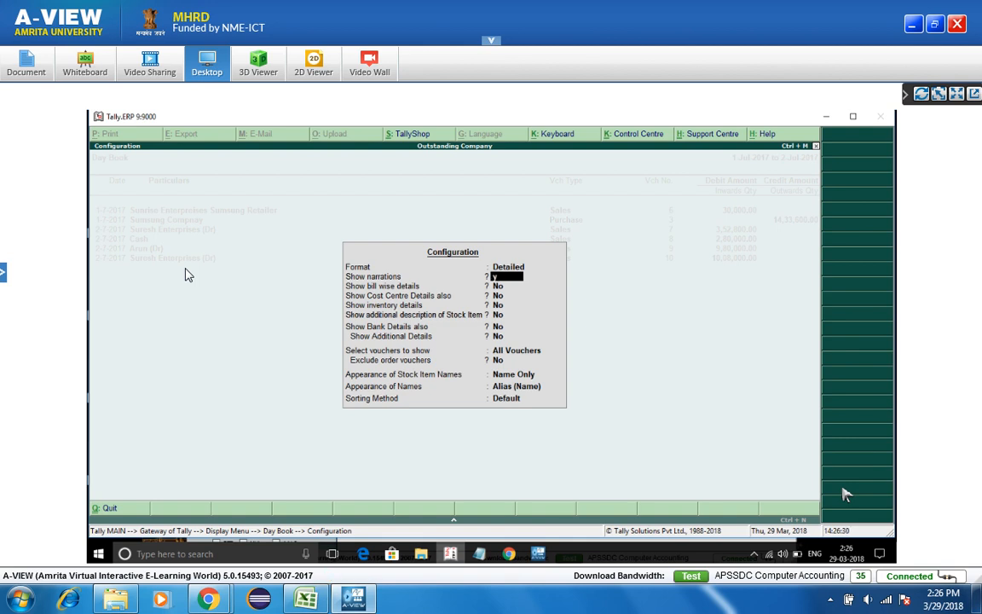
pyautogui.press('Return')
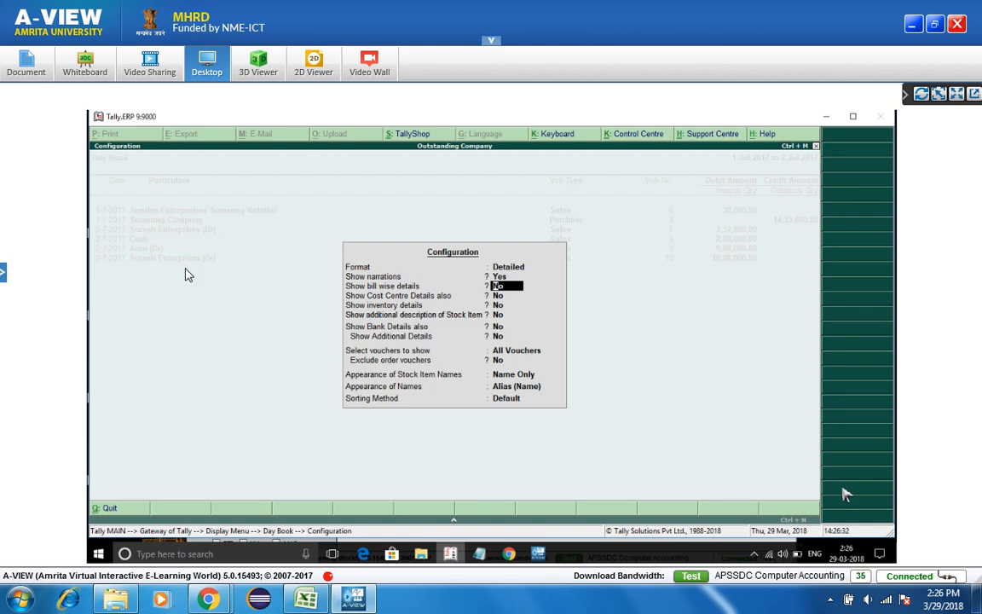
pyautogui.write('y')
pyautogui.press('Return')
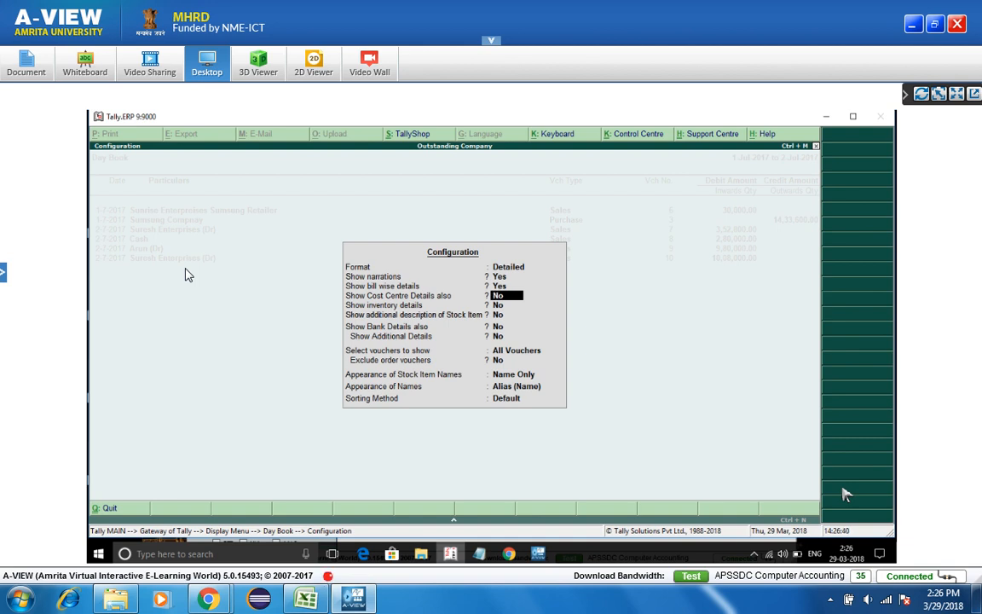
pyautogui.press('Return')
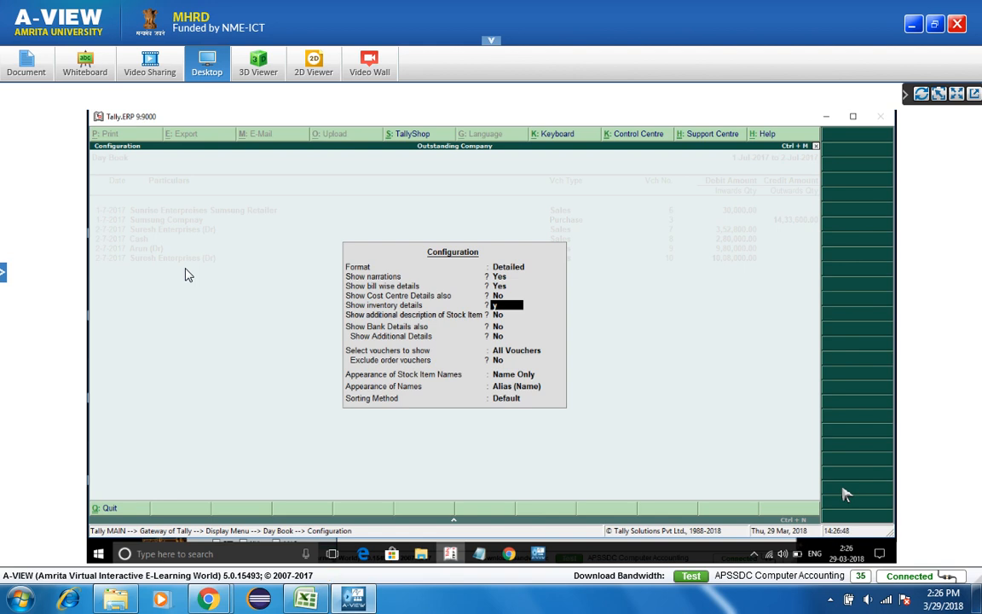
pyautogui.hotkey('ctrl', 'a')
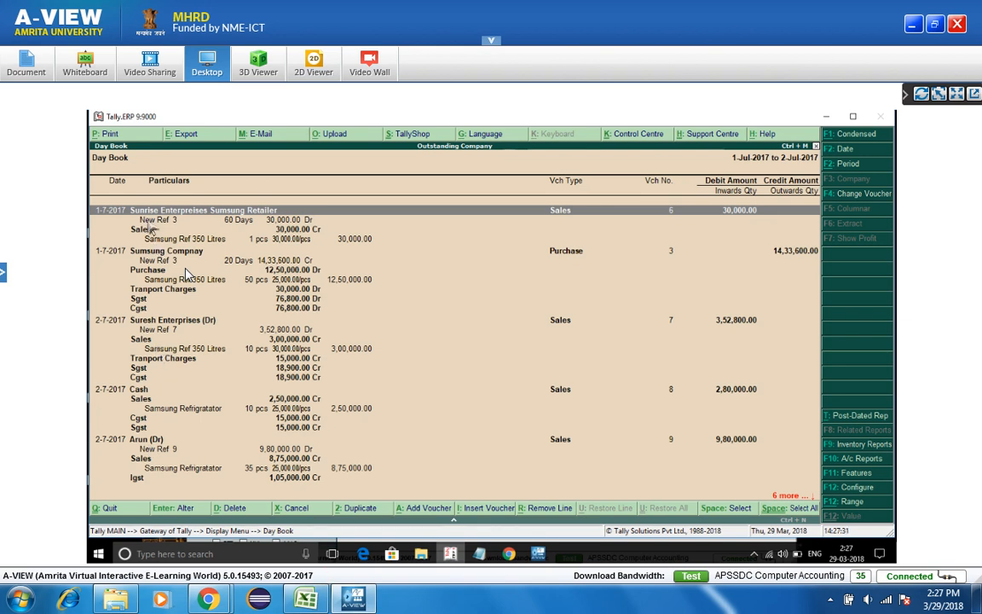
# - Turn bill-wise and inventory details back off, keeping narrations on
pyautogui.click(857, 487)
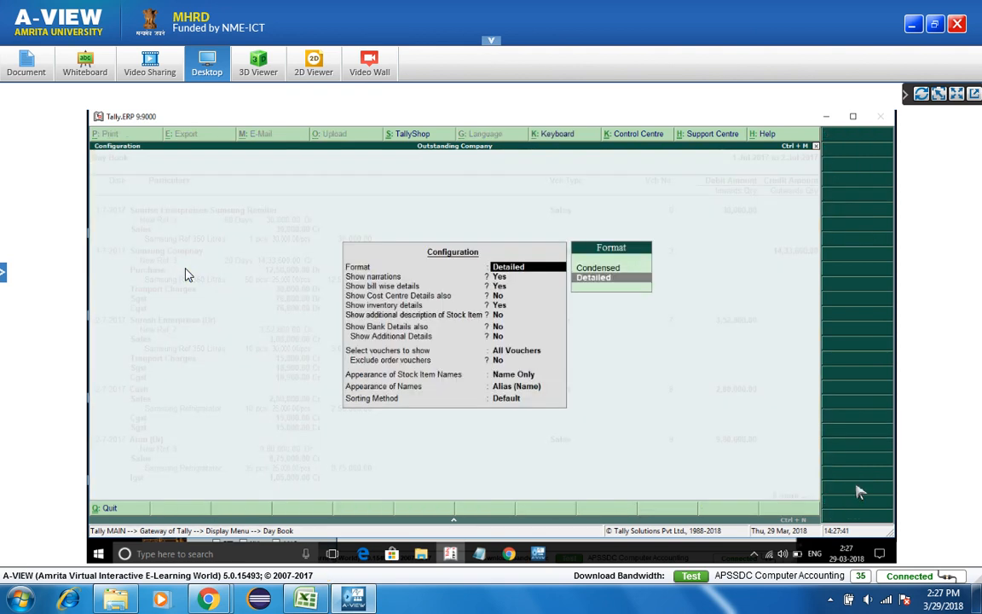
pyautogui.press('Return')
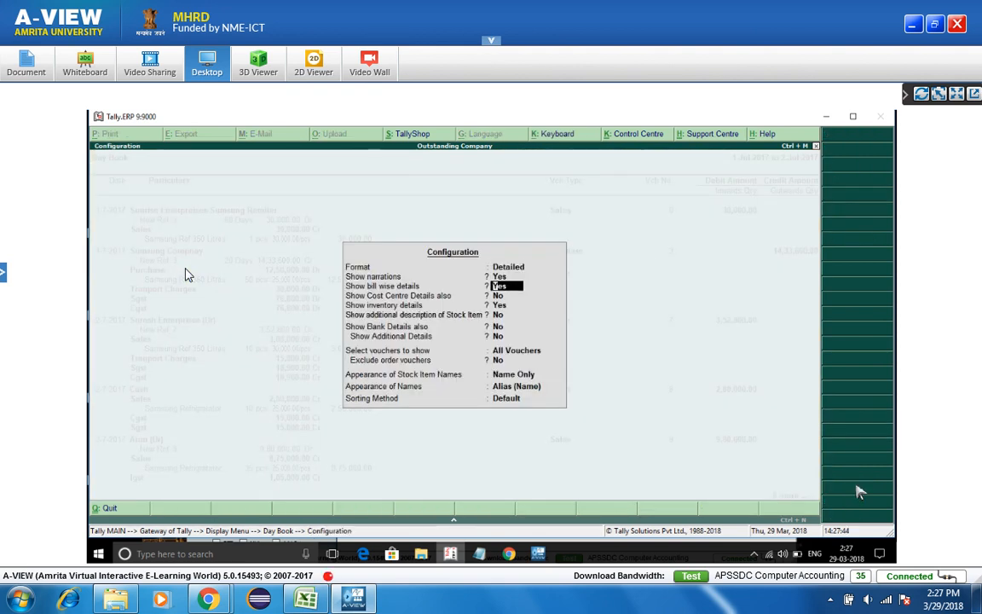
pyautogui.press('n')
pyautogui.press('Return')
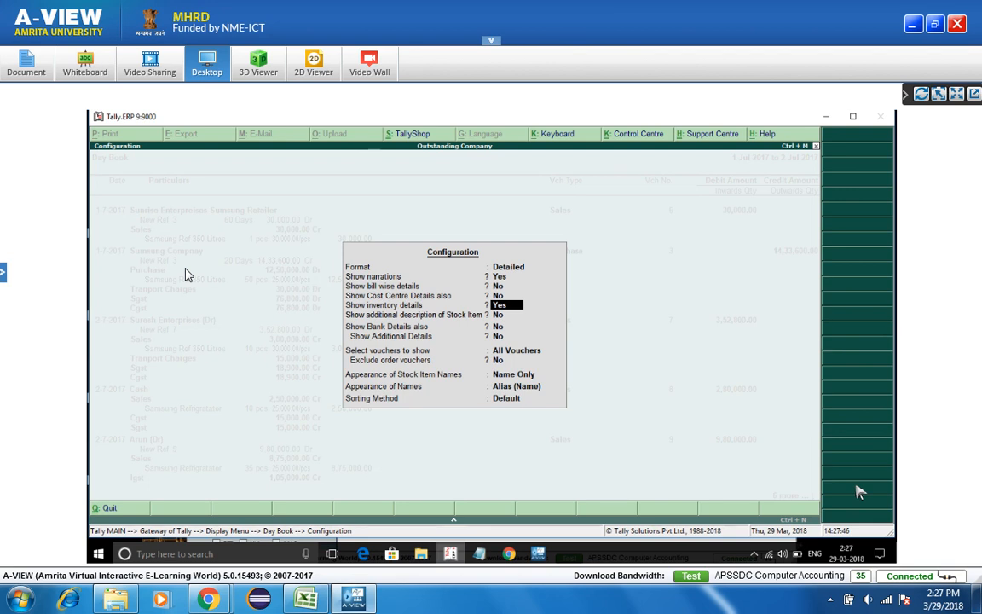
pyautogui.press('n')
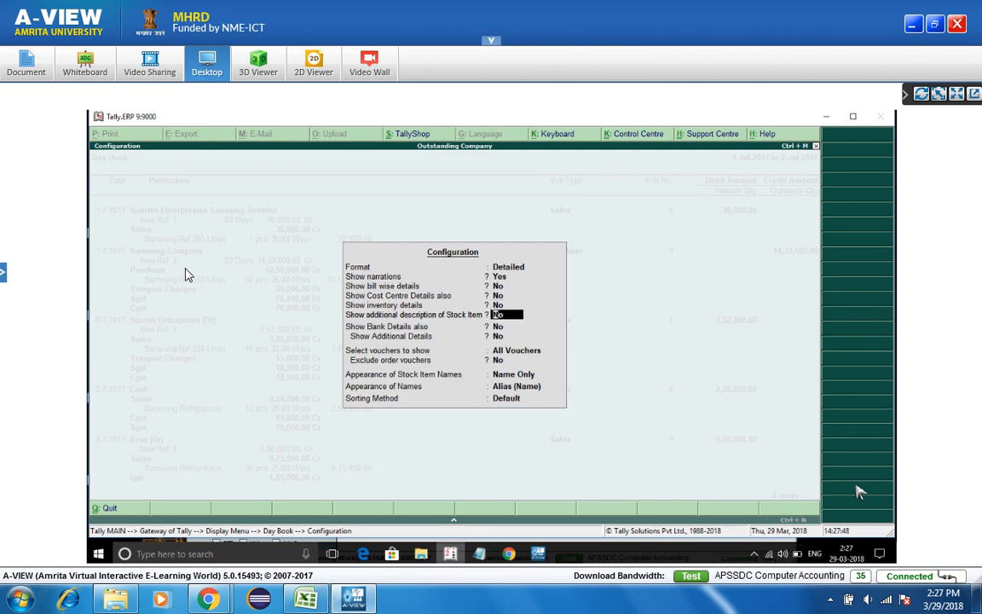
pyautogui.hotkey('ctrl', 'a')
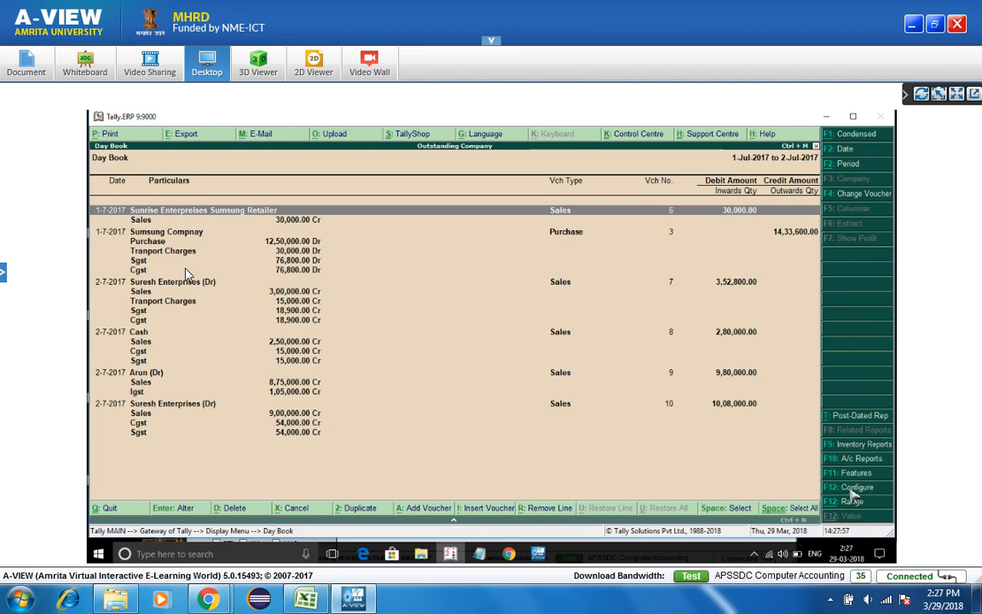
# - Reset the Day Book format to Condensed and apply the settings
pyautogui.click(853, 494)
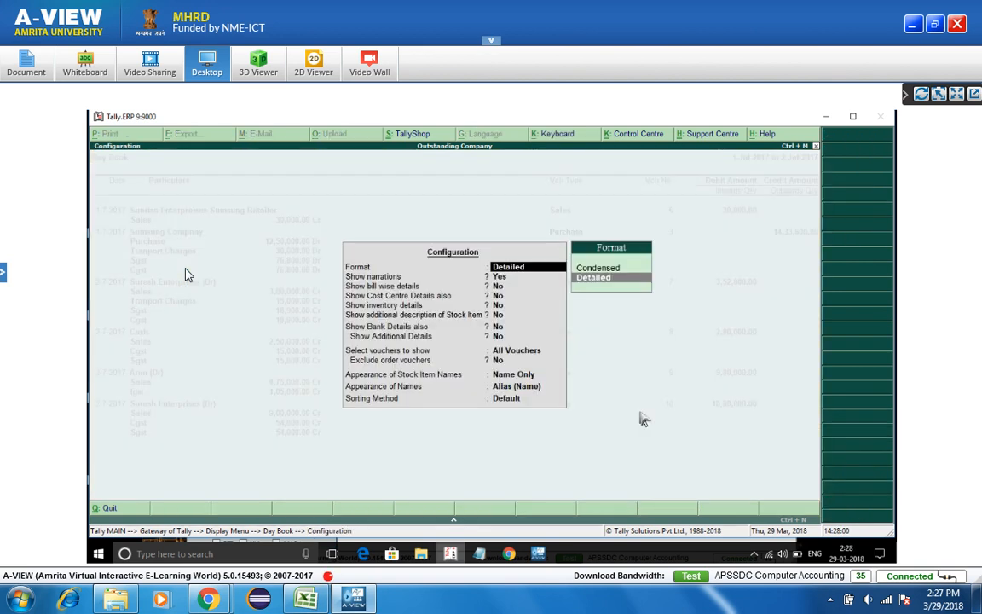
pyautogui.press('Up')
pyautogui.press('Return')
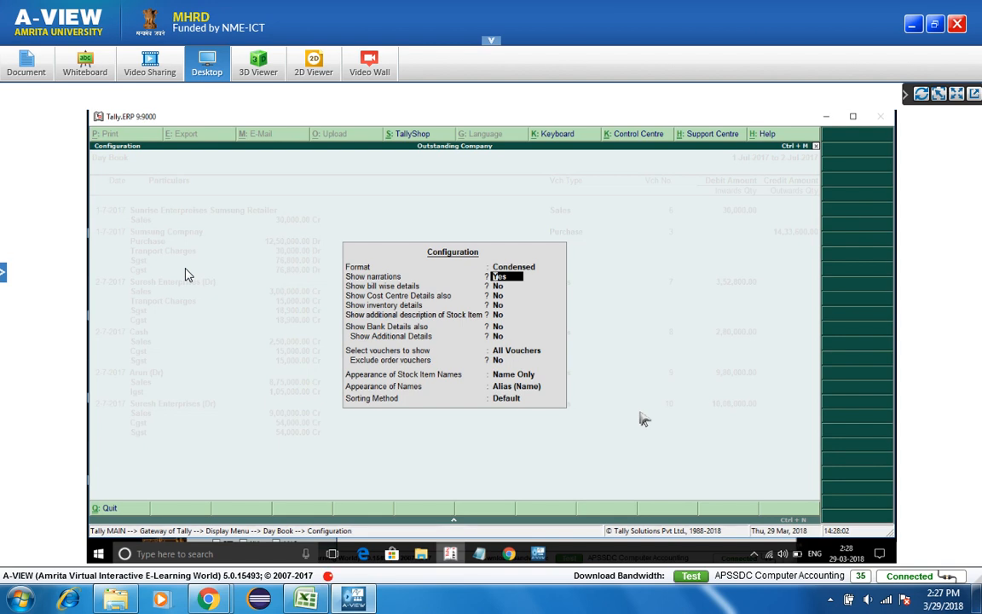
pyautogui.hotkey('ctrl', 'a')
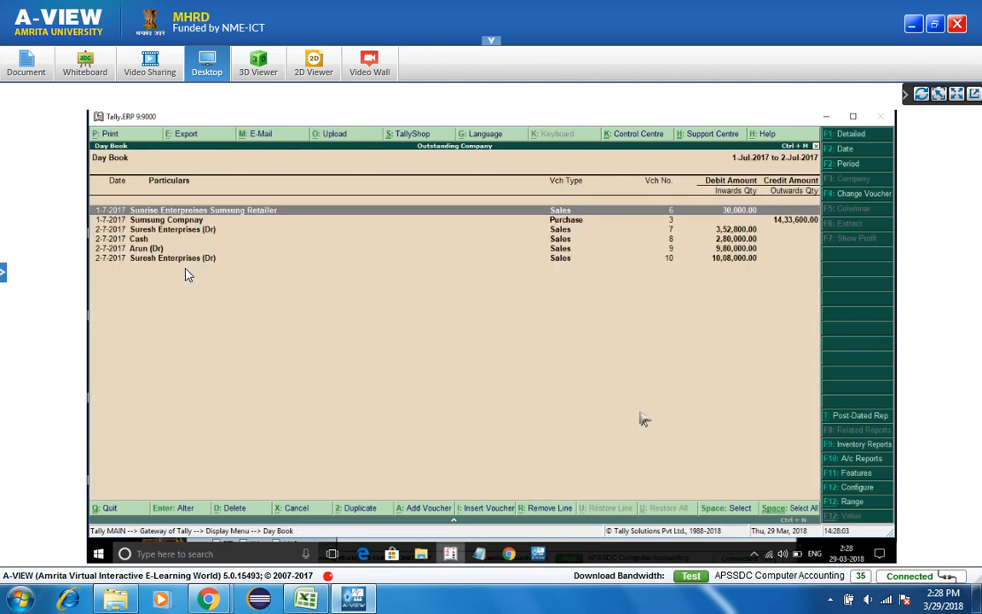
# - Set the Day Book to Detailed format with bank details turned on
pyautogui.click(857, 489)
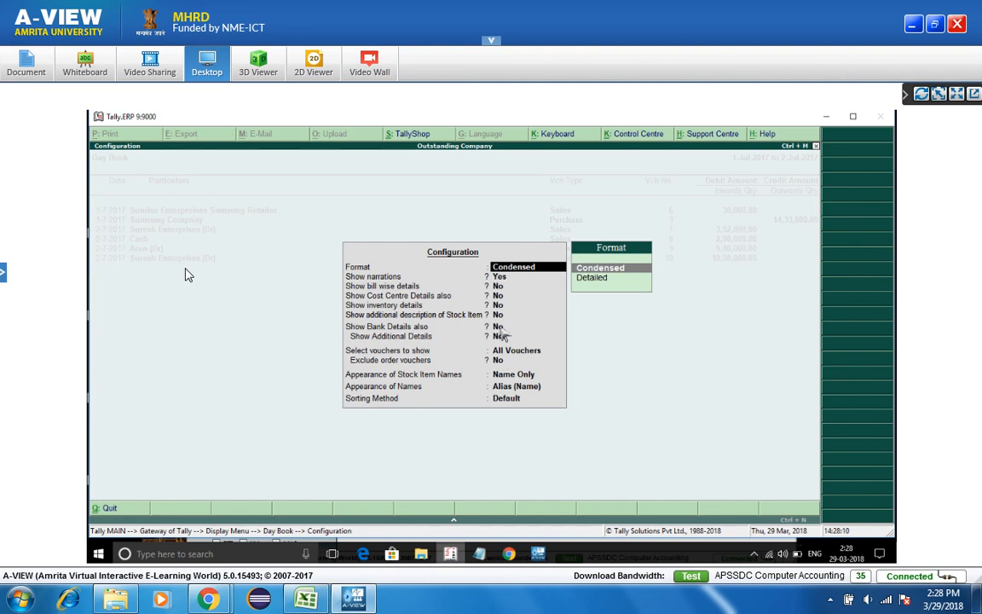
pyautogui.press('Down')
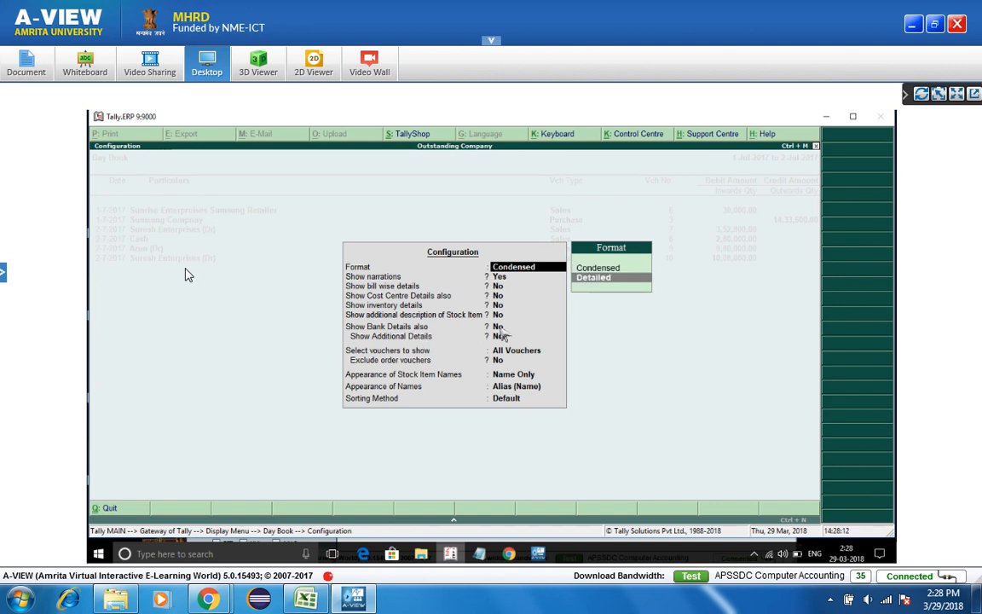
pyautogui.press('Return')
pyautogui.press('Up')
pyautogui.press('Return')
pyautogui.press('Return')
pyautogui.press('Return')
pyautogui.press('Return')
pyautogui.press('Return')
pyautogui.press('Return')
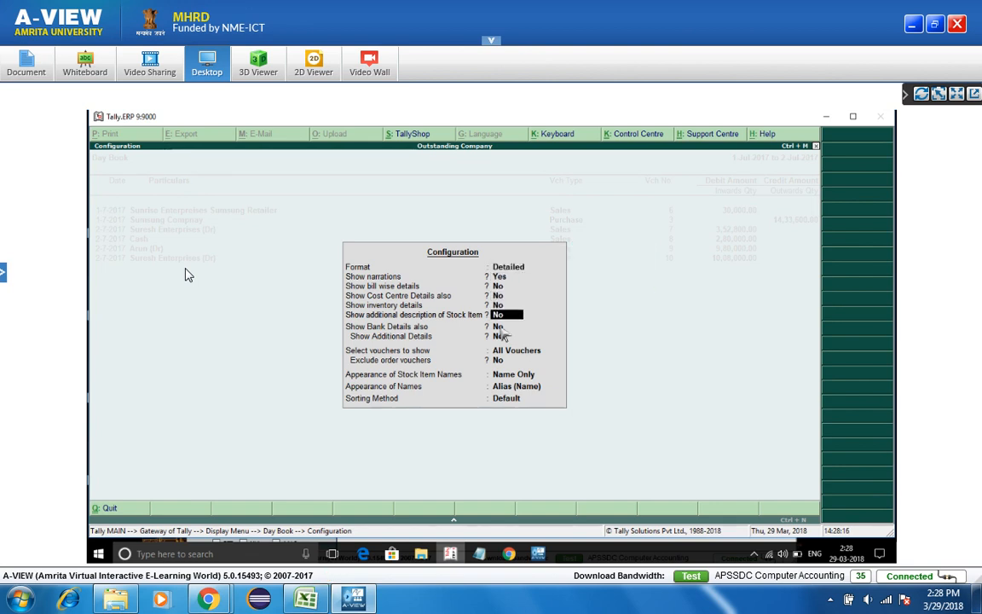
pyautogui.press('y')
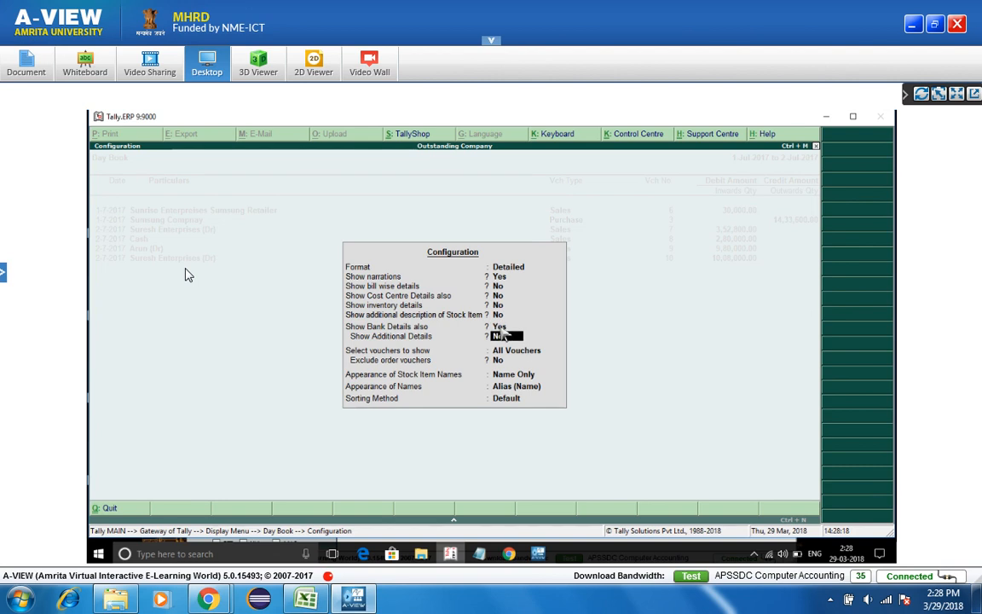
pyautogui.hotkey('ctrl', 'a')
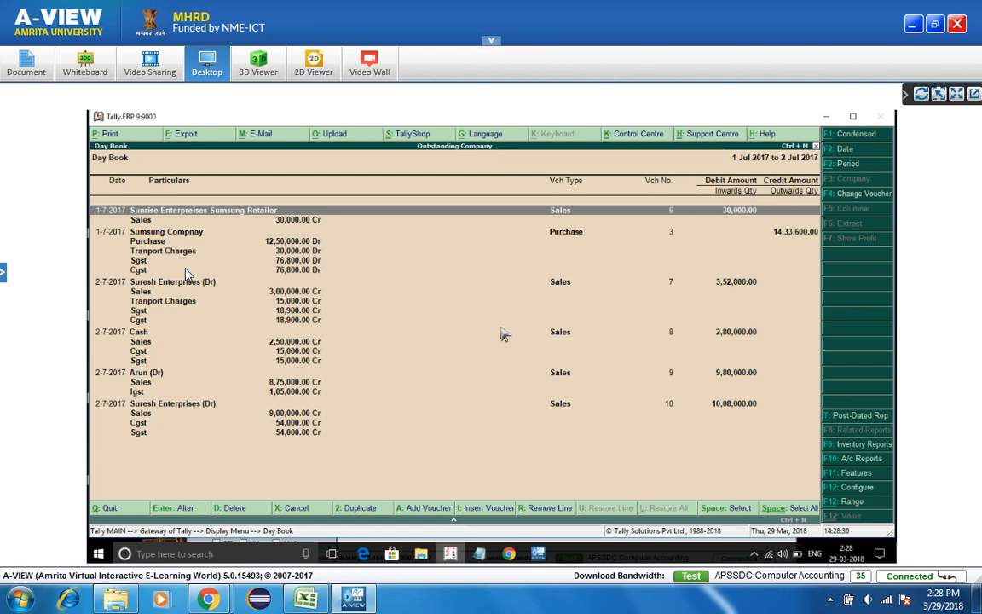
# - Turn bank details back off and close the configuration
pyautogui.click(856, 487)
pyautogui.press('Down')
pyautogui.press('Down')
pyautogui.press('Down')
pyautogui.press('Down')
pyautogui.press('Down')
pyautogui.write('n')
pyautogui.press('Return')
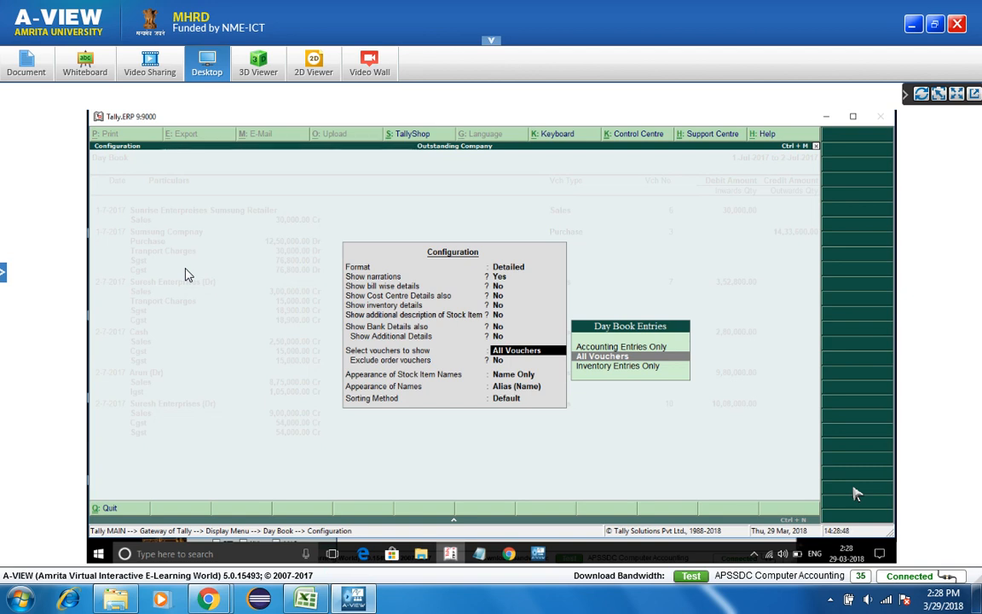
pyautogui.press('Escape')
pyautogui.press('Escape')
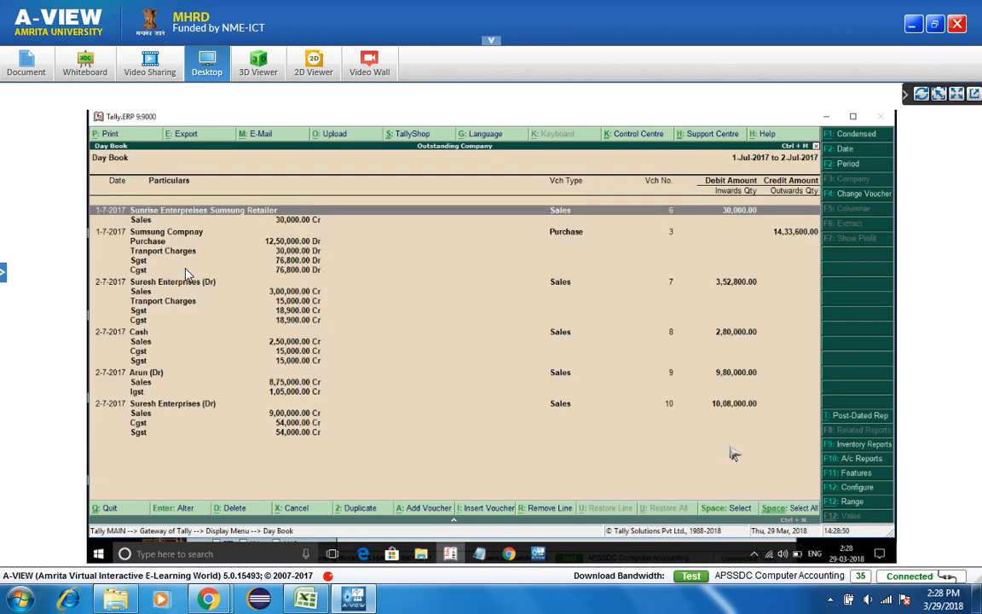
# - Filter the Day Book to show only vouchers with inventory entries
pyautogui.click(857, 489)
pyautogui.press('Return')
pyautogui.press('Return')
pyautogui.press('Return')
pyautogui.press('Return')
pyautogui.press('Return')
pyautogui.press('Return')
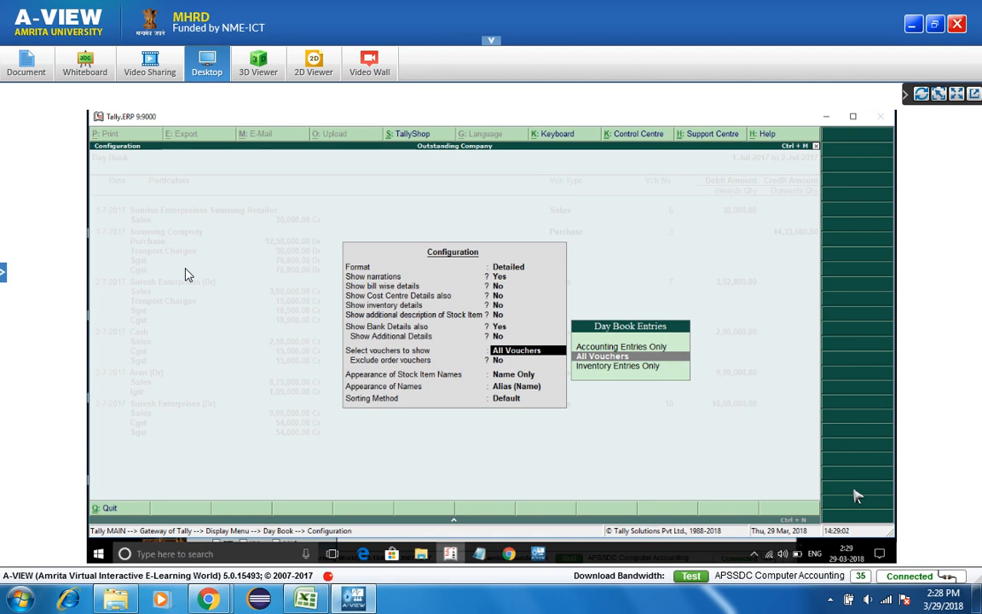
pyautogui.press('Up')
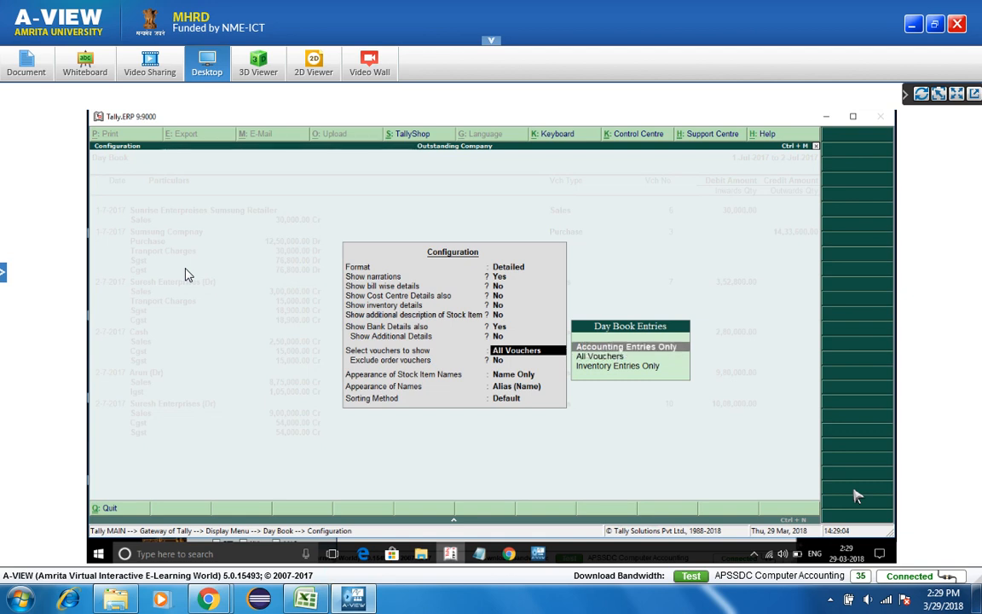
pyautogui.press('Down')
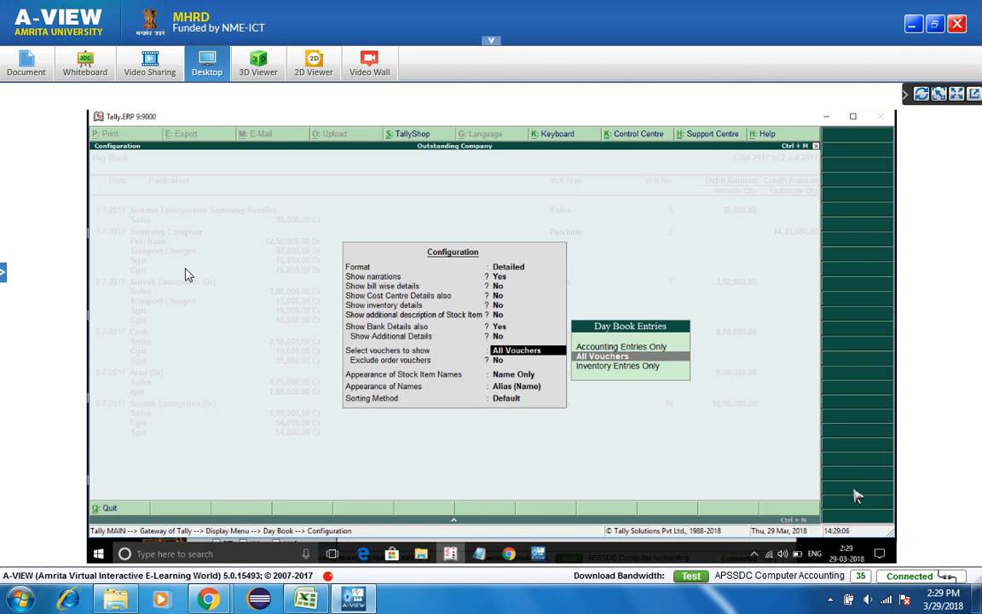
pyautogui.press('Down')
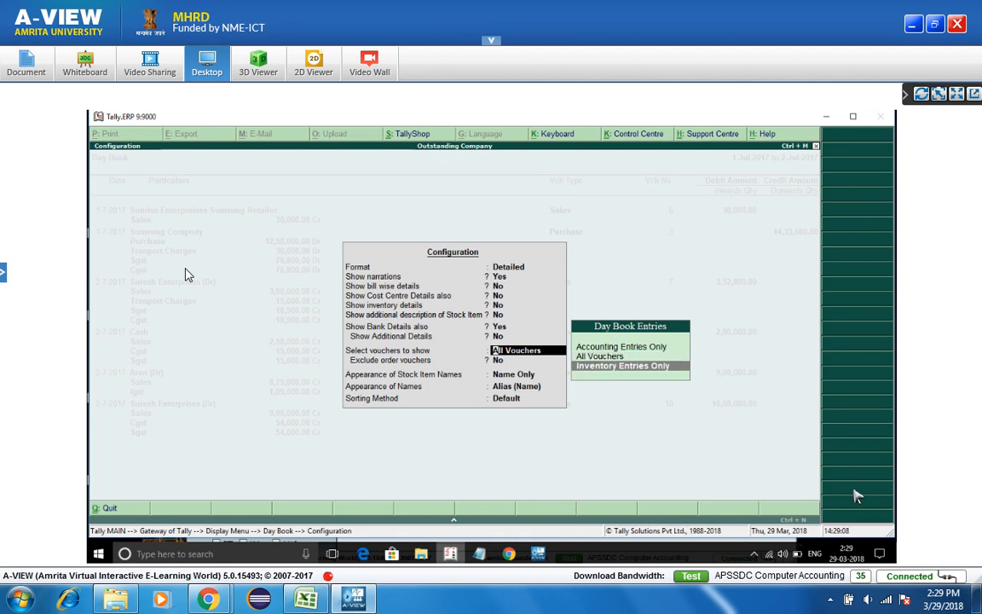
pyautogui.press('Up')
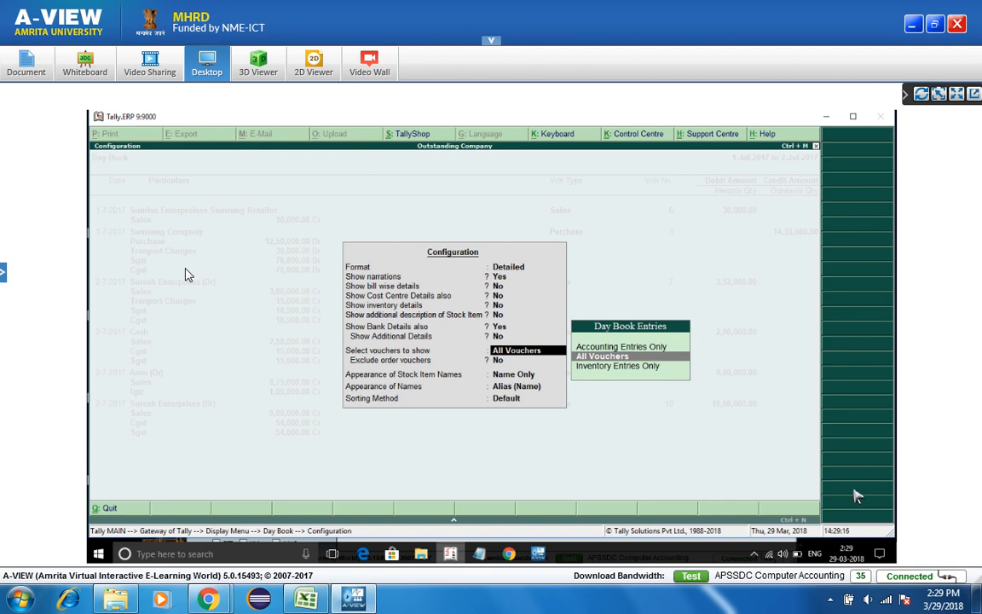
pyautogui.press('Down')
pyautogui.press('Up')
pyautogui.press('Up')
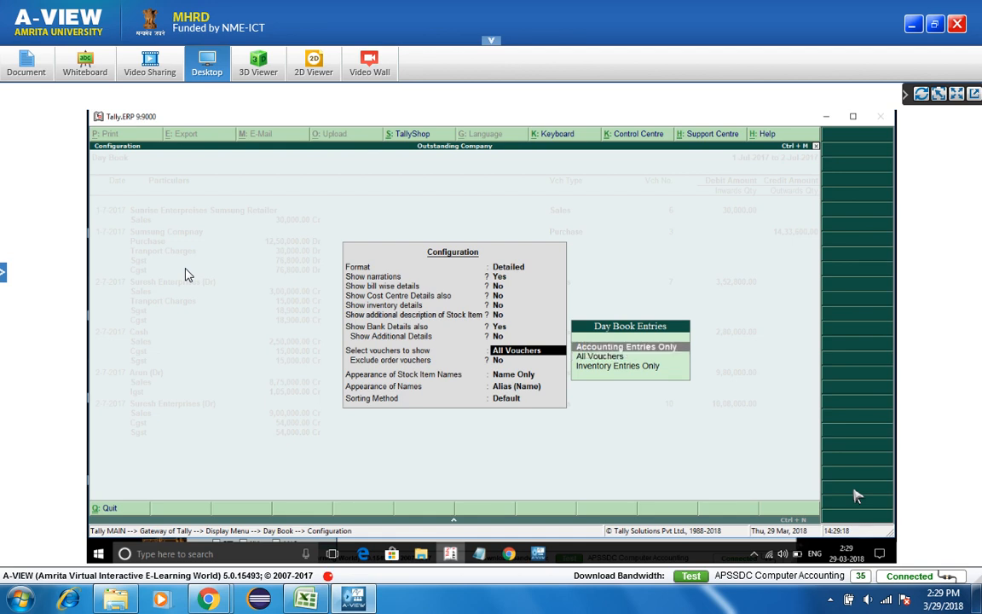
pyautogui.press('Down')
pyautogui.press('Down')
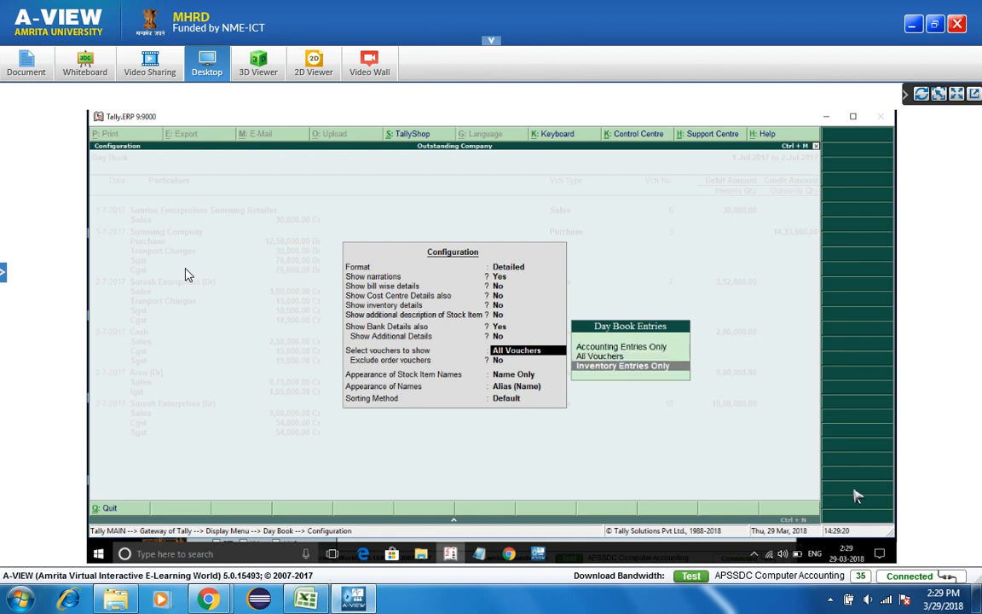
pyautogui.press('Return')
pyautogui.press('Return')
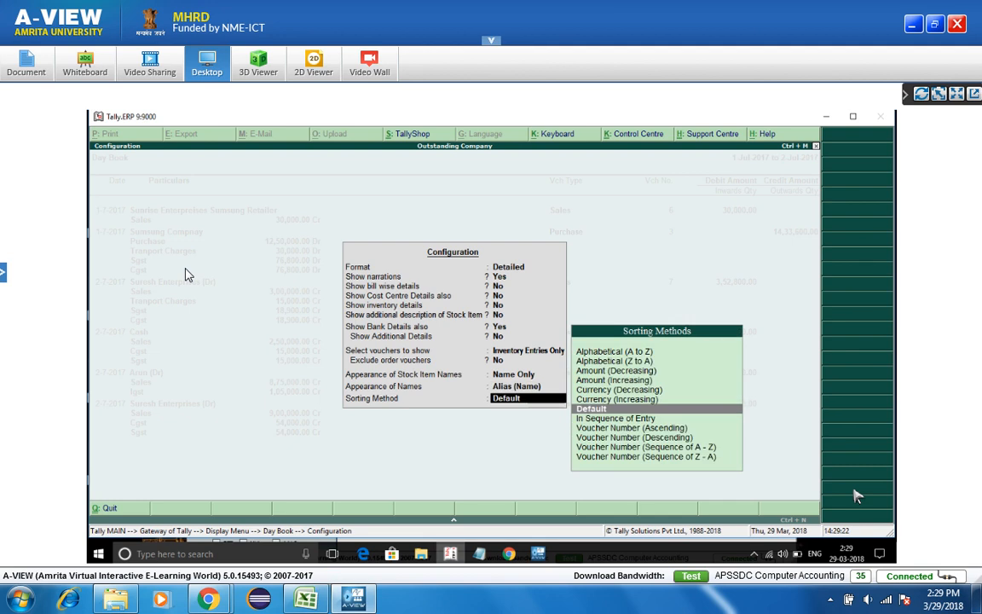
pyautogui.press('Return')
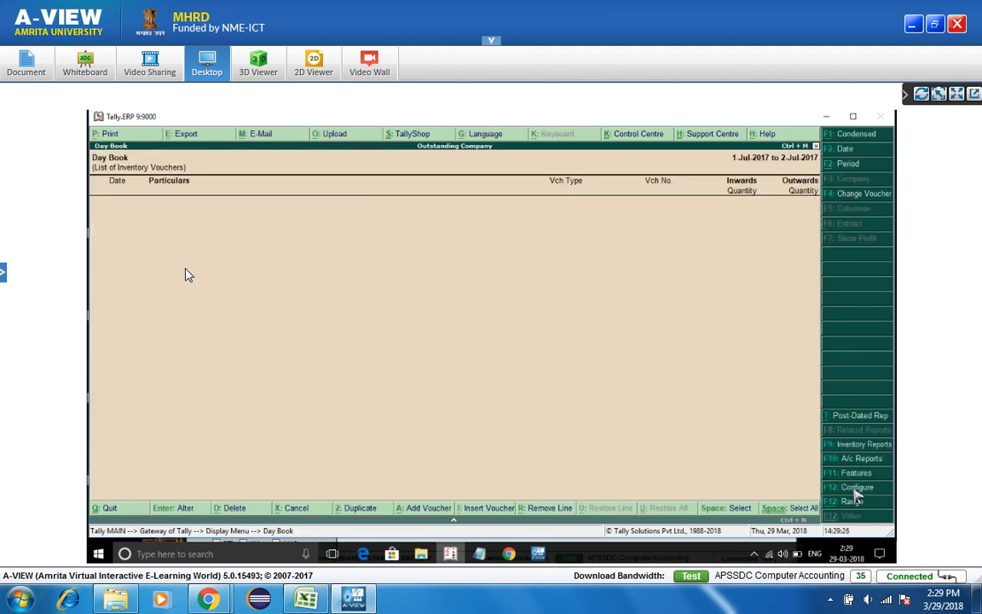
# - Change the Day Book voucher filter to Accounting Entries Only
pyautogui.click(853, 491)
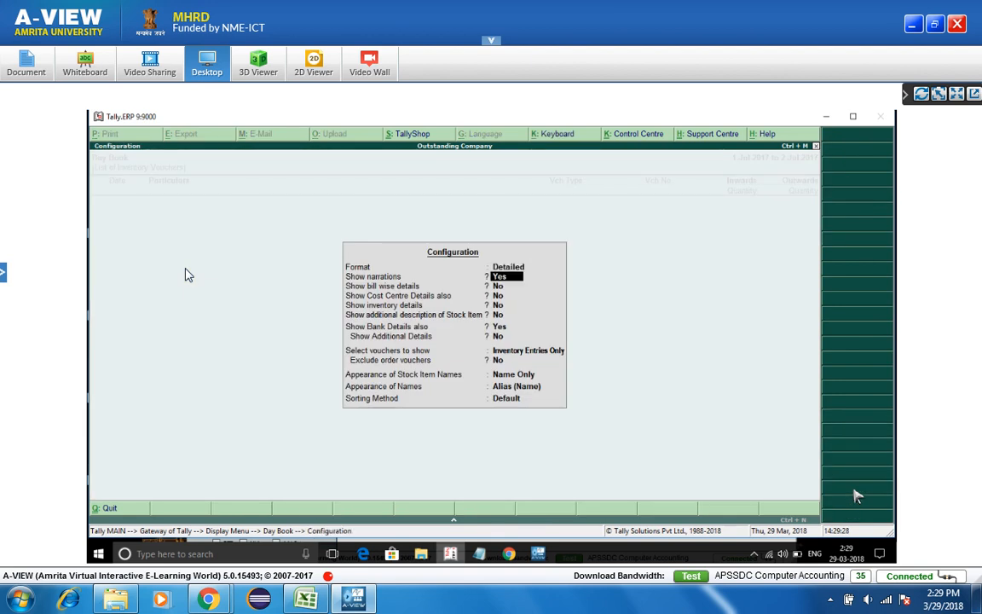
pyautogui.press('Return')
pyautogui.press('Return')
pyautogui.press('Return')
pyautogui.press('Return')
pyautogui.press('Return')
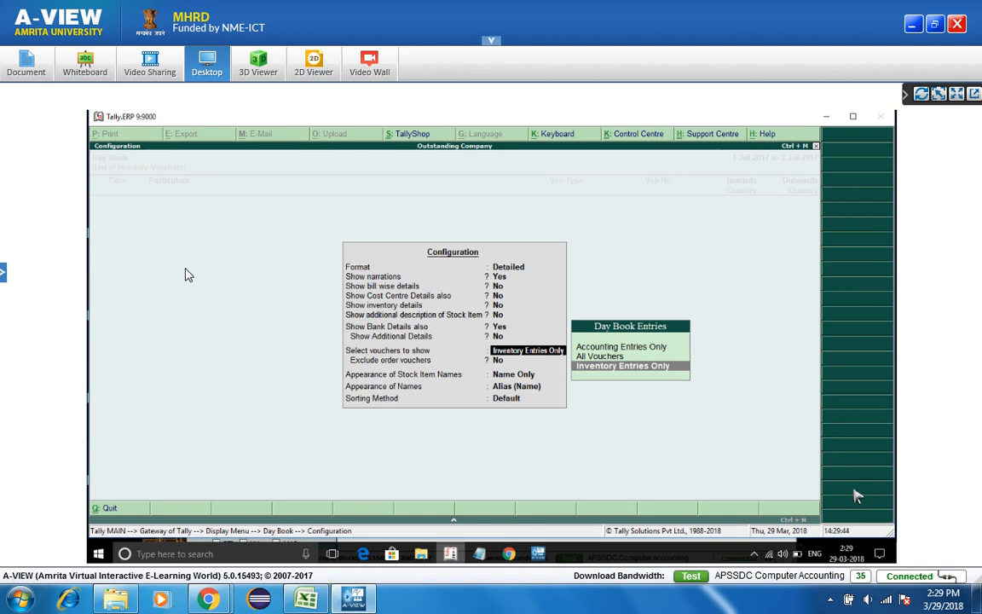
pyautogui.press('Up')
pyautogui.press('Up')
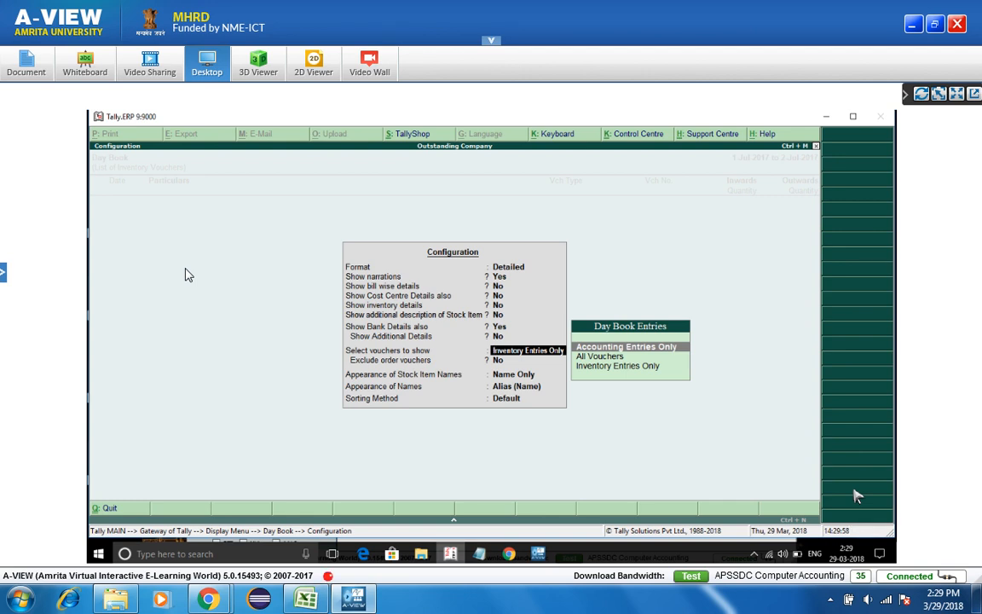
pyautogui.press('Return')
pyautogui.press('Return')
pyautogui.press('Return')
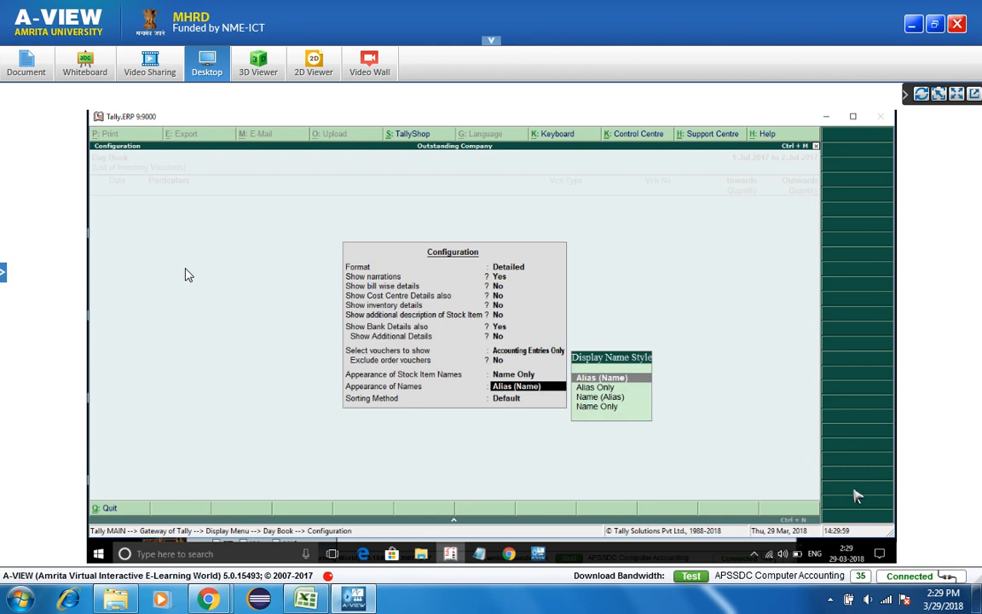
pyautogui.press('Return')
pyautogui.press('Return')
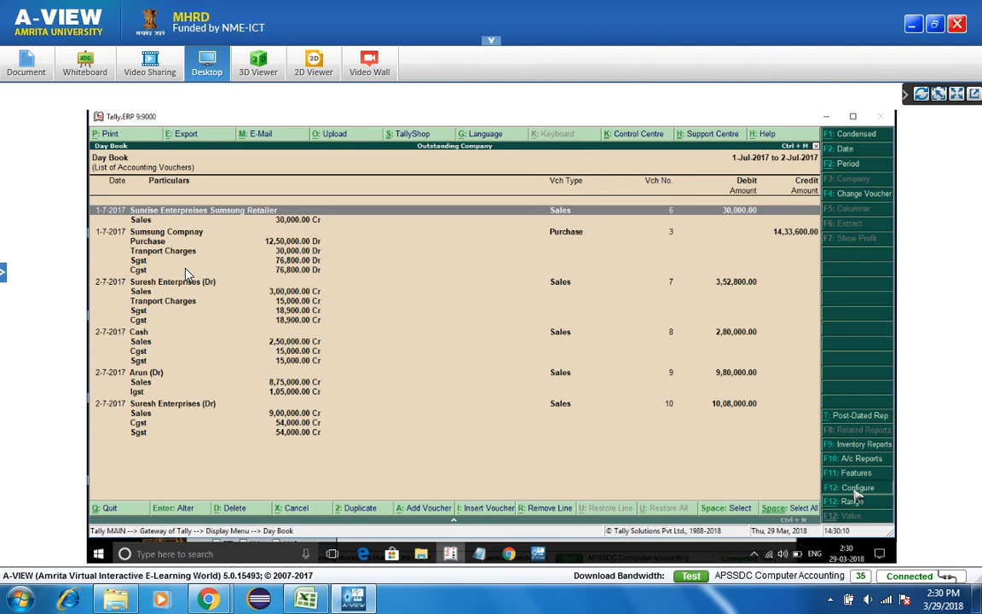
# - Reopen the Day Book settings at the choice of vouchers to show
pyautogui.click(855, 491)
pyautogui.press('Return')
pyautogui.press('Return')
pyautogui.press('Return')
pyautogui.press('Return')
pyautogui.press('Return')
pyautogui.press('Return')
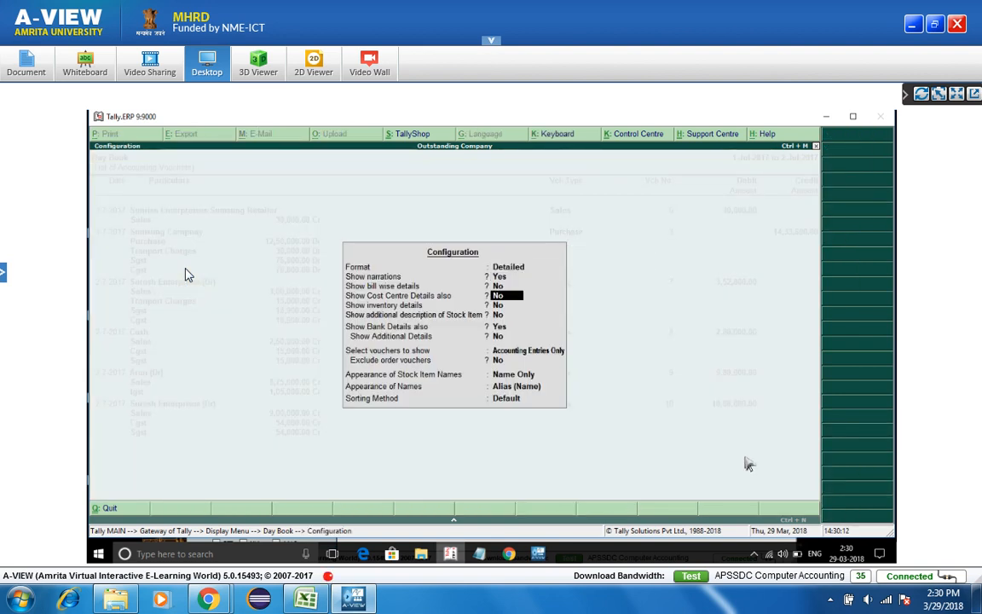
pyautogui.press('Return')
pyautogui.press('Return')
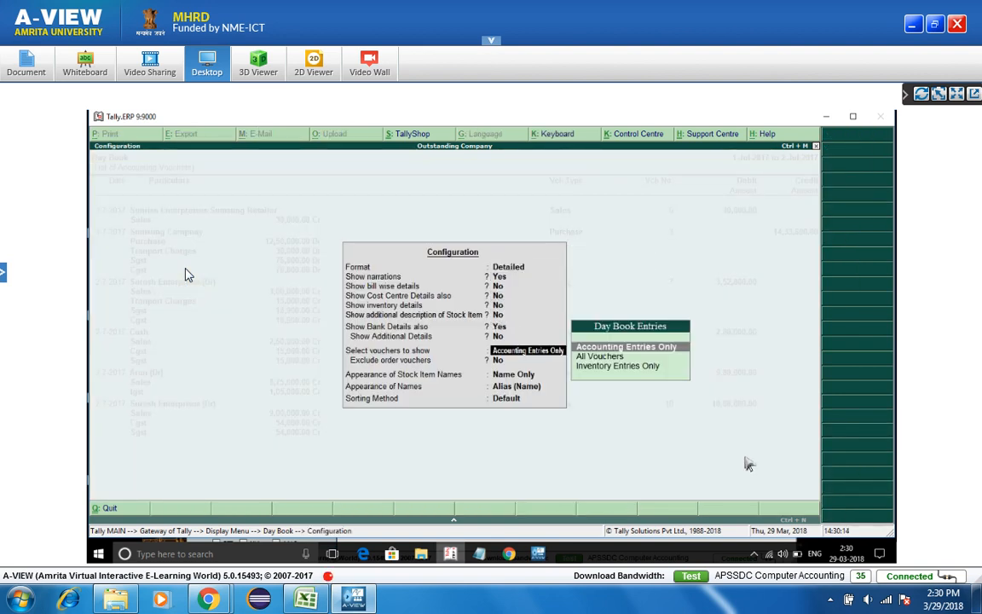
pyautogui.press('Up')
# - Leave the Day Book, then quit the accidentally opened blank Stock Journal voucher
pyautogui.press('Escape')
pyautogui.press('Escape')
pyautogui.press('Escape')
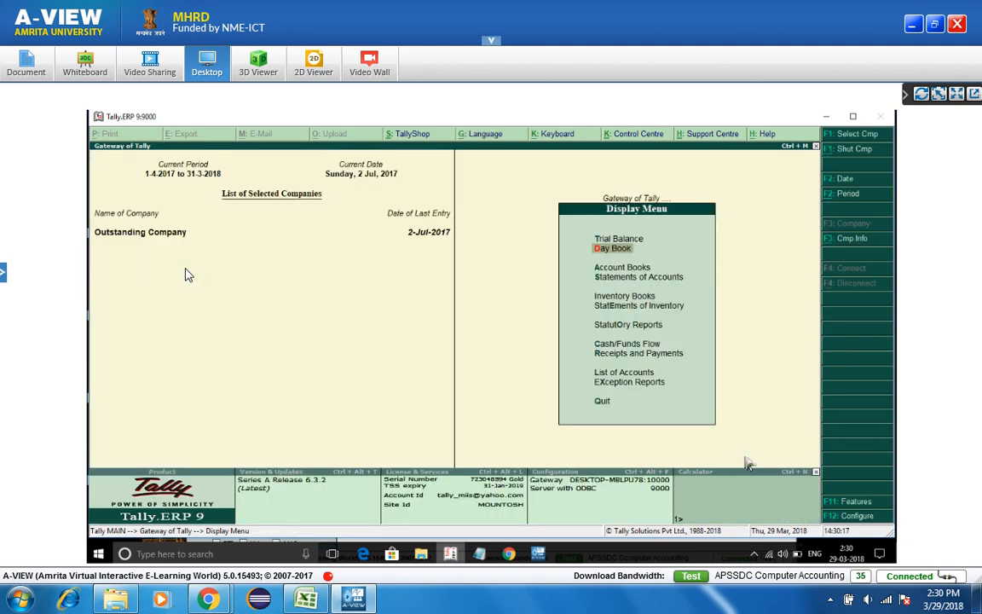
pyautogui.press('i')
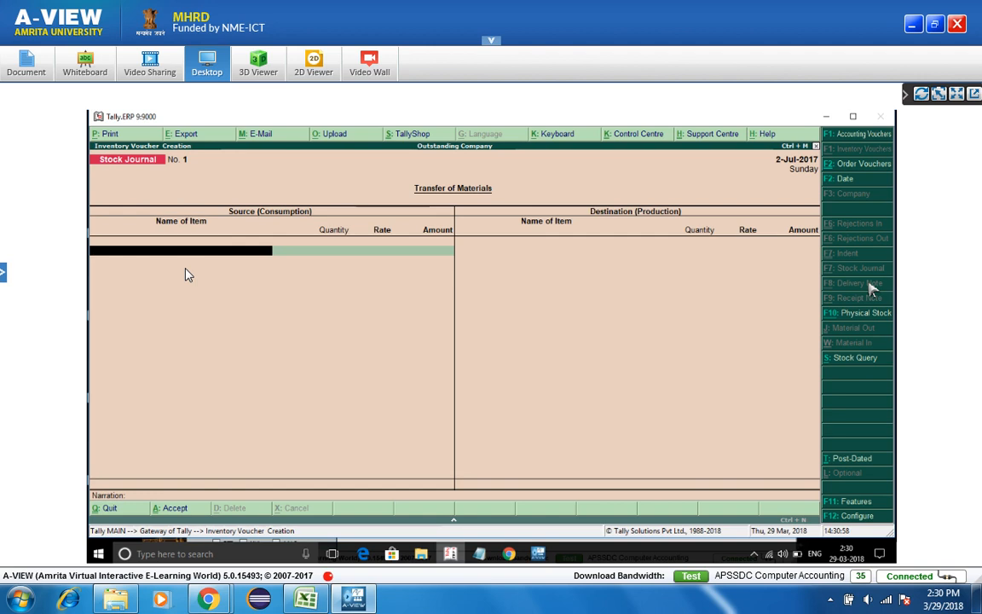
pyautogui.press('Escape')
pyautogui.press('Return')
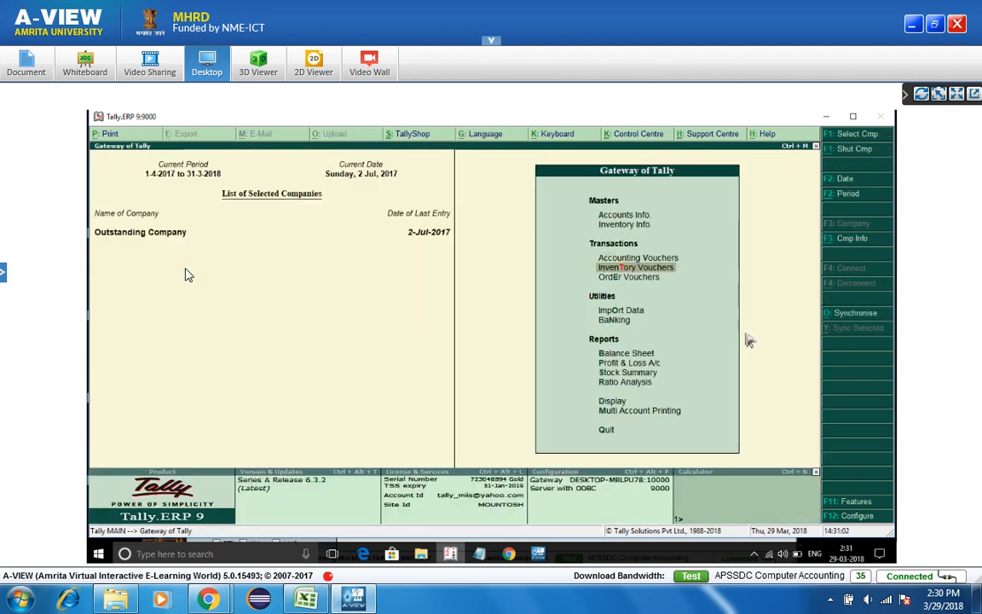
# - Open the Day Book in Detailed format sorted by Voucher Number (Ascending)
pyautogui.press('d')
pyautogui.press('y')
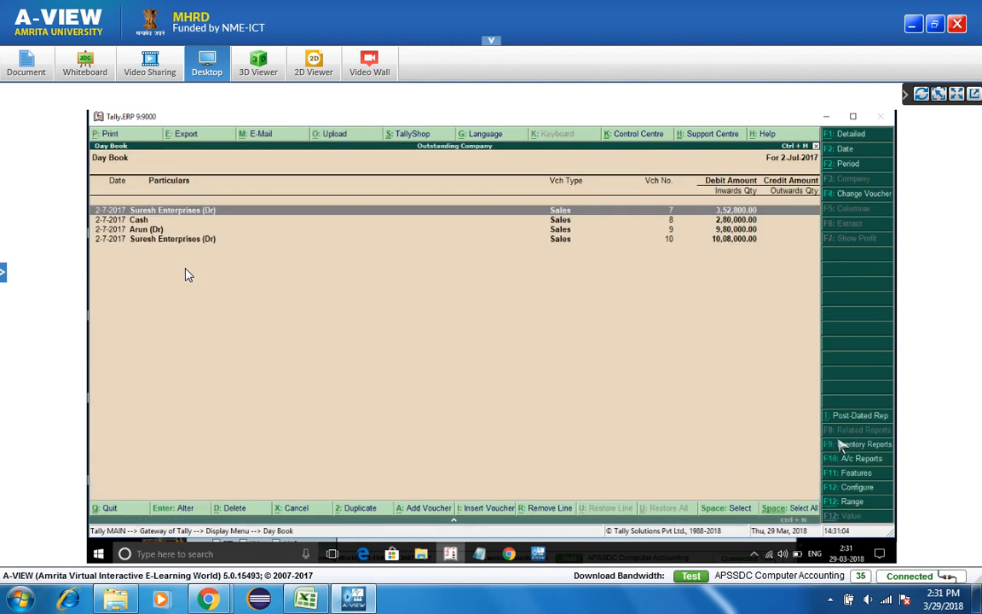
pyautogui.click(856, 488)
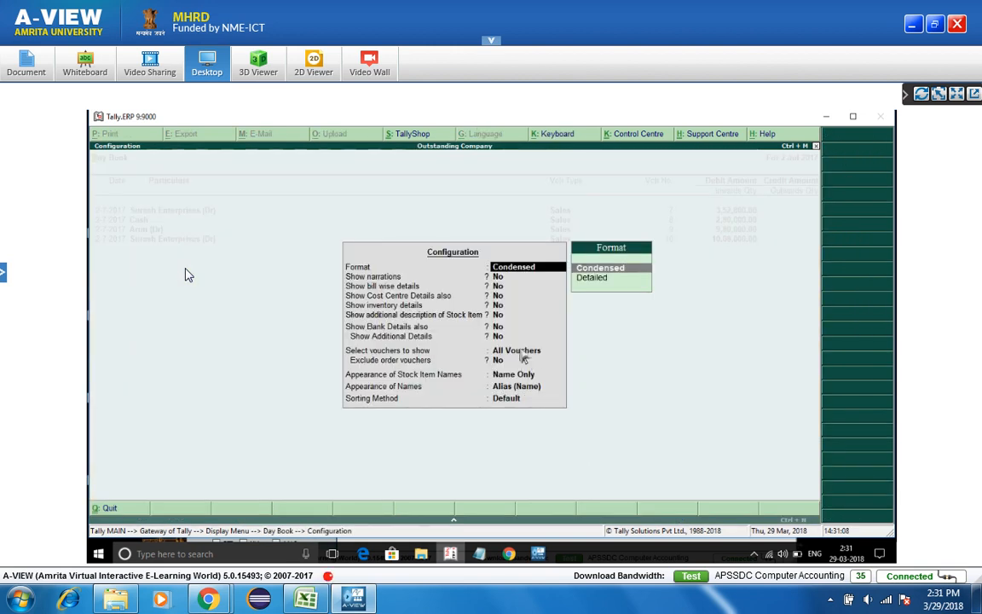
pyautogui.press('Down')
pyautogui.press('Up')
pyautogui.press('Down')
pyautogui.press('Return')
pyautogui.press('Return')
pyautogui.press('Return')
pyautogui.press('Return')
pyautogui.press('Return')
pyautogui.press('Return')
pyautogui.press('Return')
pyautogui.press('Return')
pyautogui.press('Return')
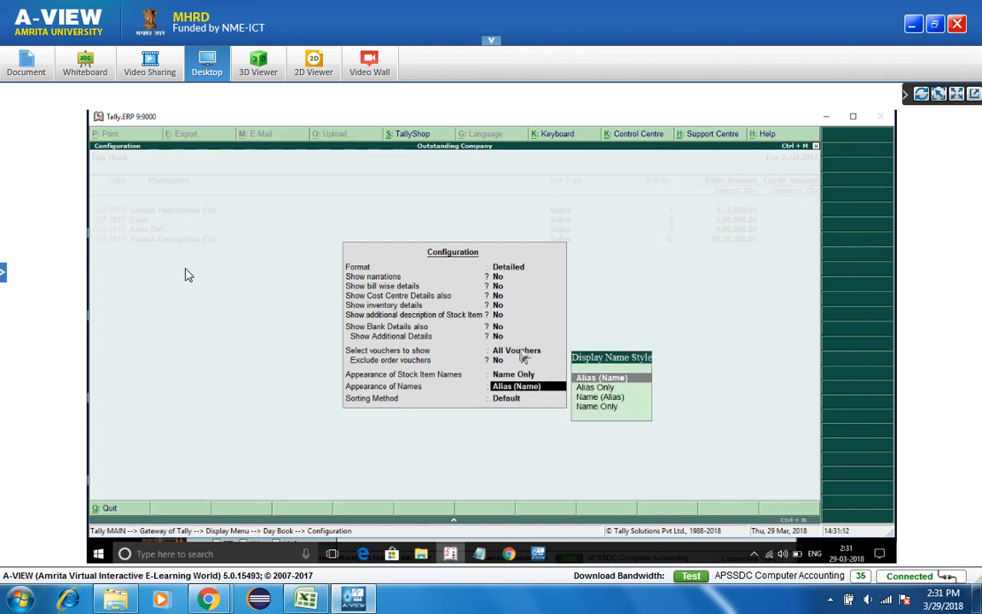
pyautogui.click(520, 352)
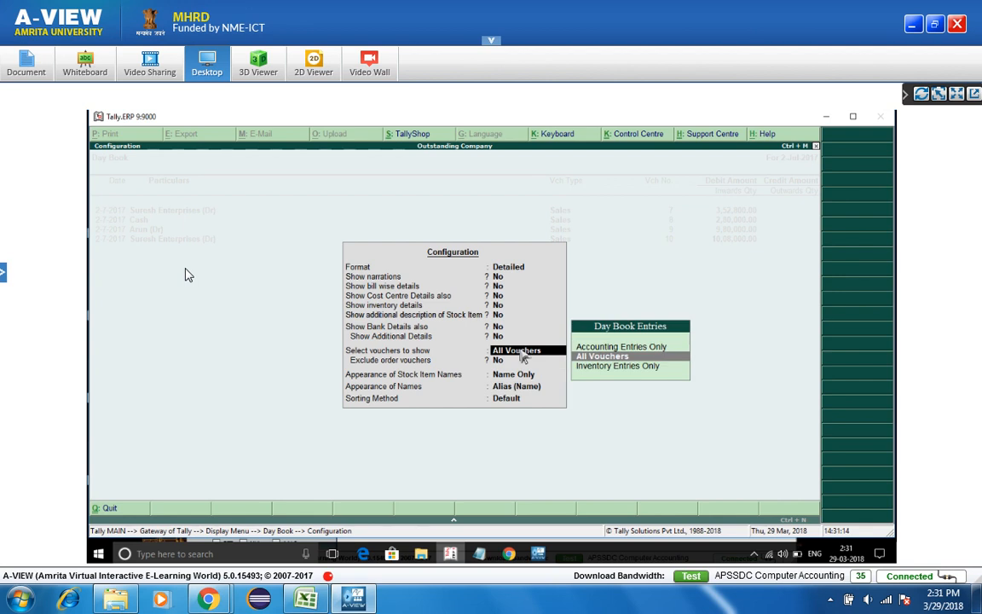
pyautogui.press('Return')
pyautogui.press('Return')
pyautogui.press('Return')
pyautogui.press('Return')
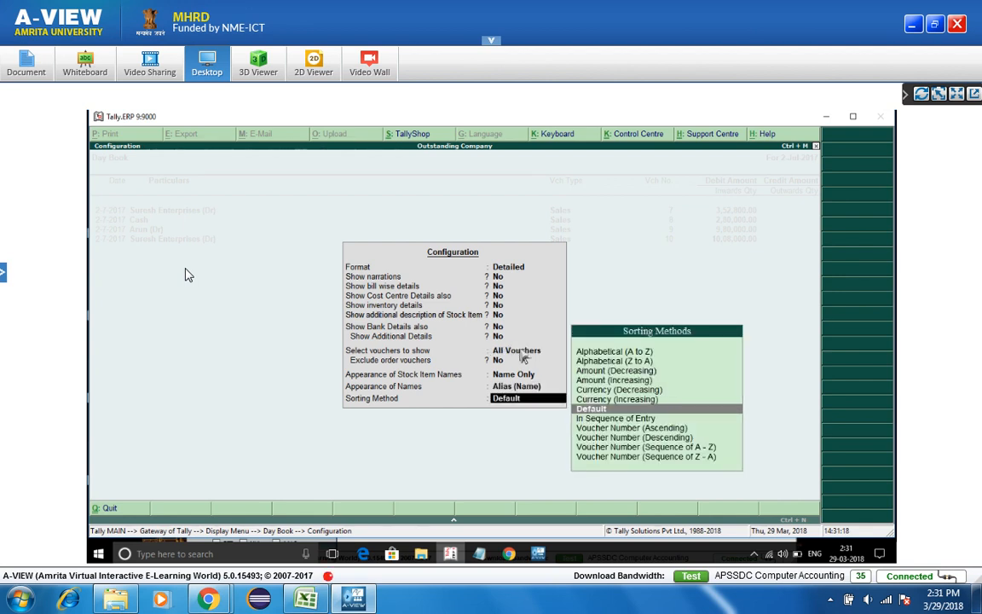
pyautogui.press('Down')
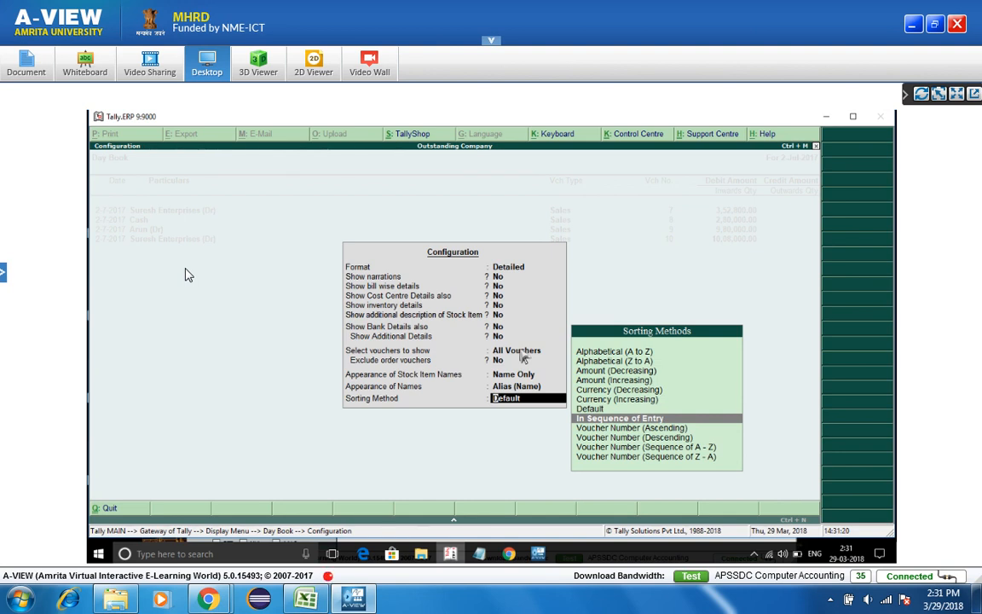
pyautogui.press('Down')
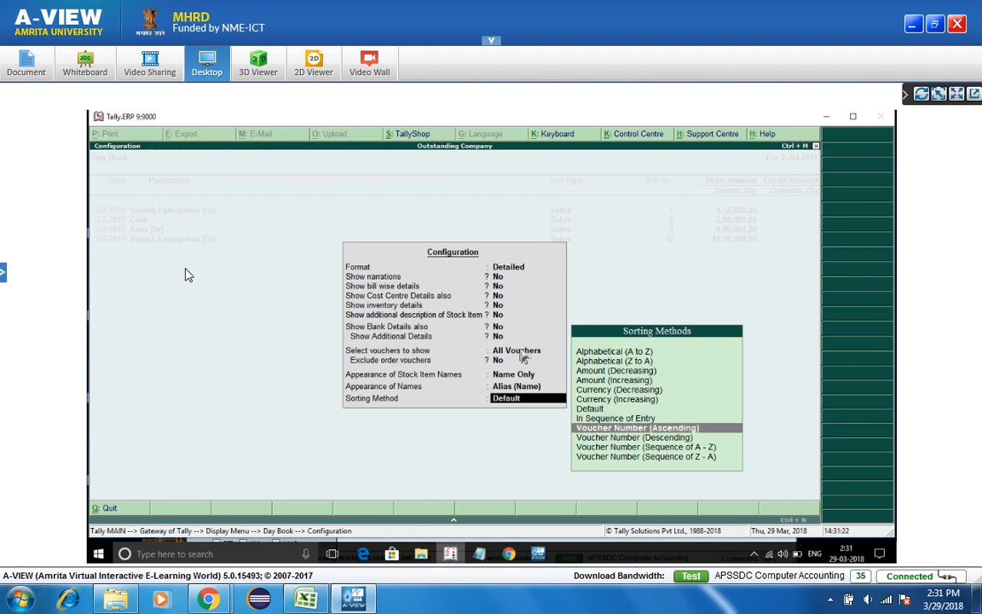
pyautogui.press('Return')
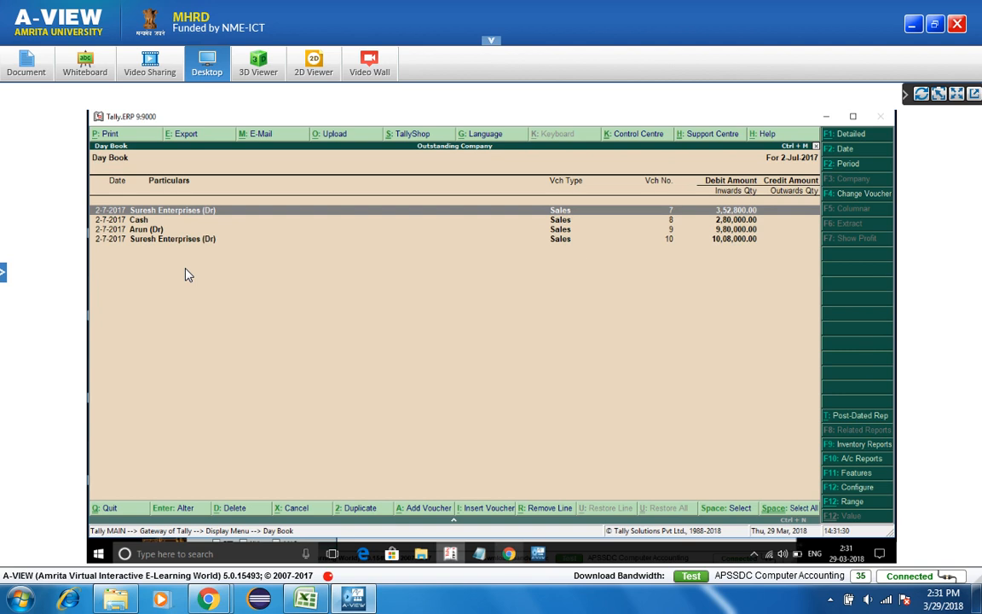
# - View Suresh Enterprises' Sales voucher No. 7 and its party details, leaving it unchanged
pyautogui.click(538, 556)
pyautogui.click(538, 556)
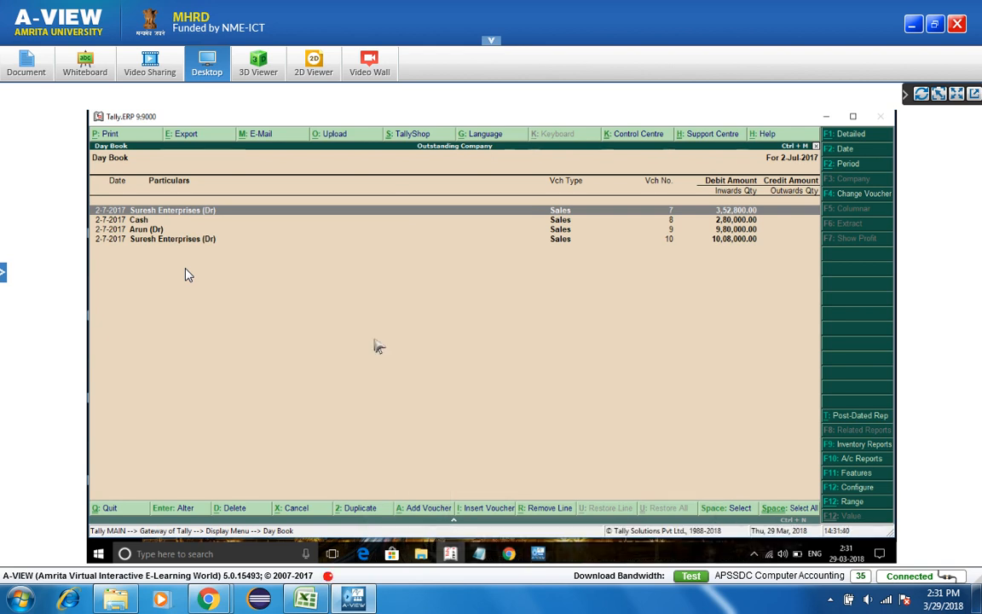
pyautogui.press('Down')
pyautogui.press('Down')
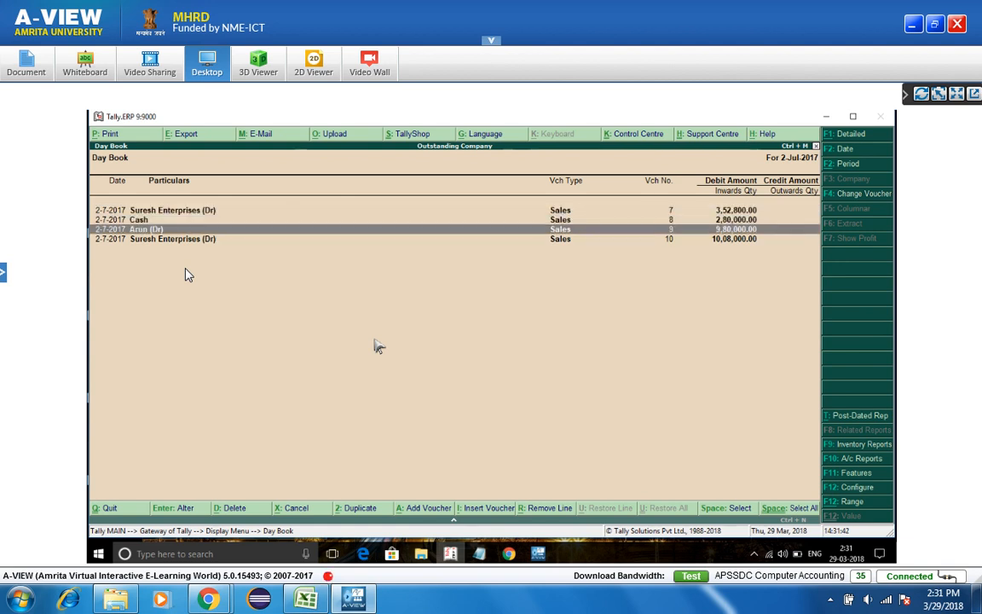
pyautogui.press('Up')
pyautogui.press('Up')
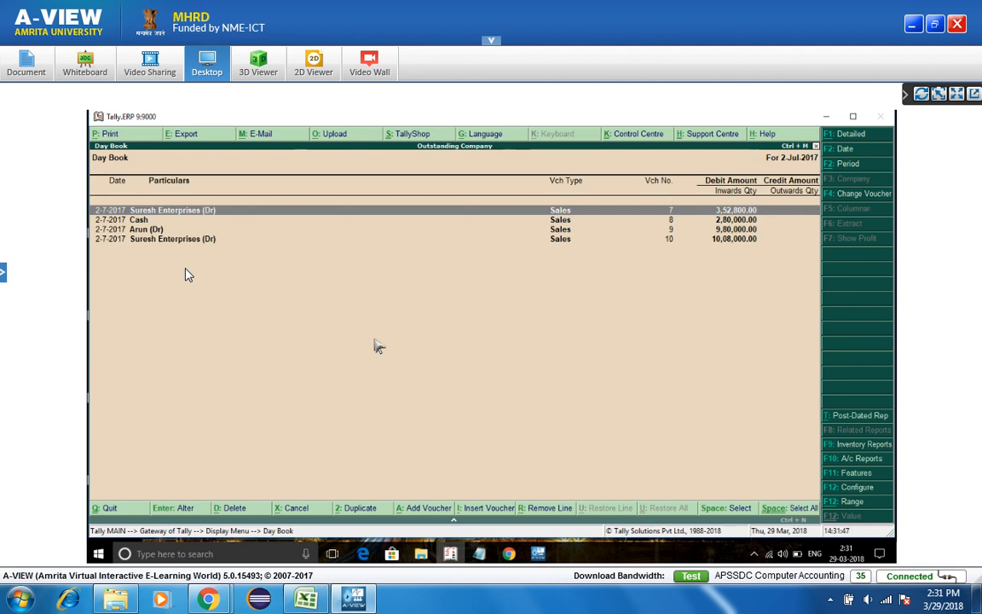
pyautogui.press('Return')
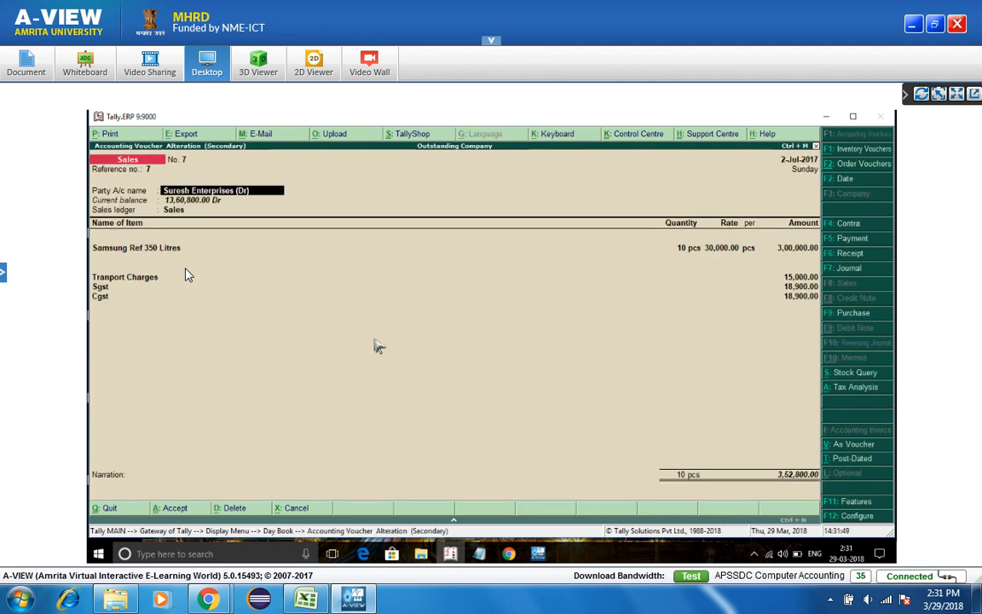
pyautogui.press('Return')
pyautogui.press('Escape')
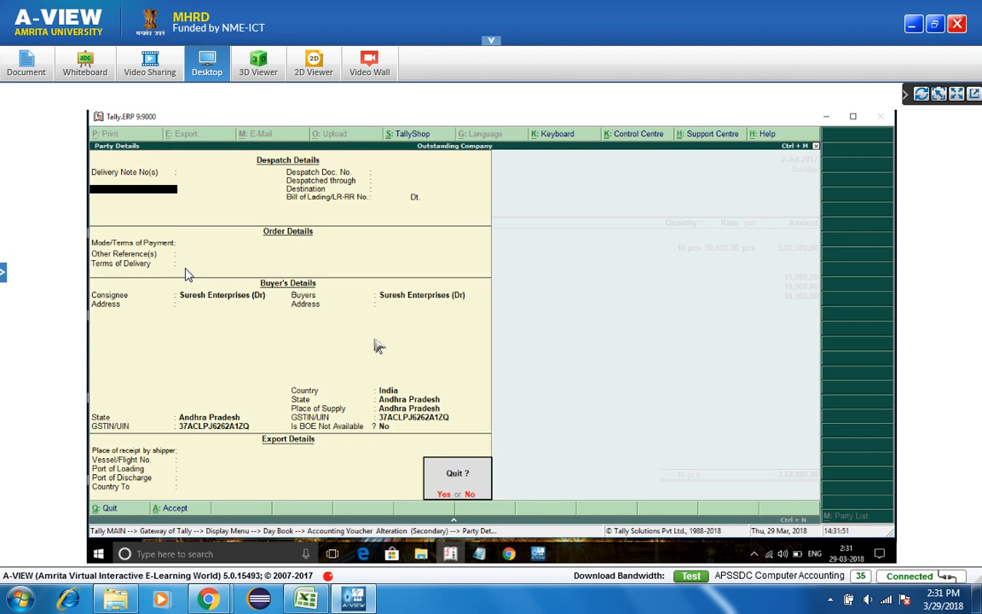
pyautogui.press('y')
pyautogui.press('Escape')
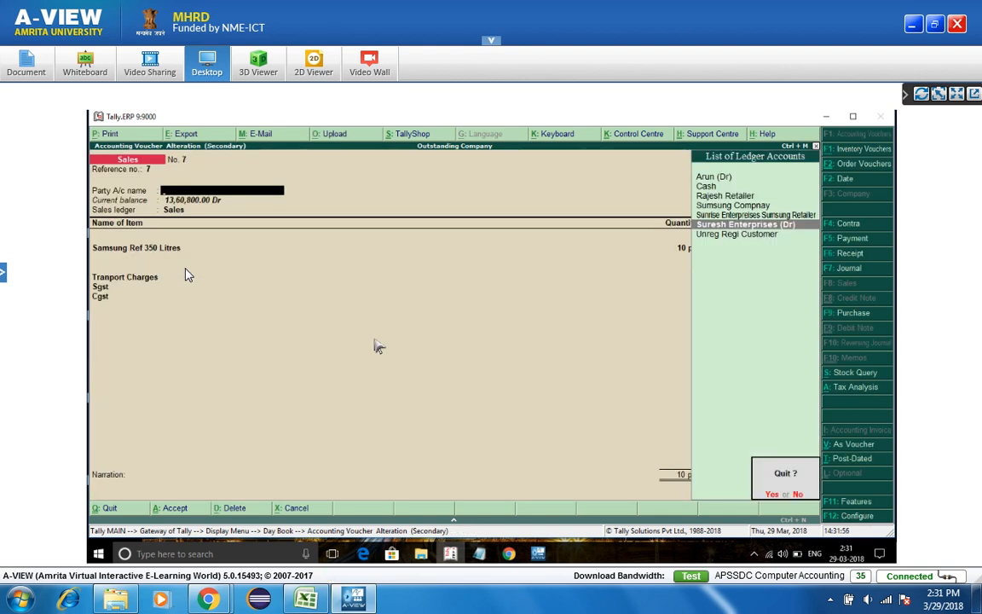
pyautogui.press('y')
# - Reopen the Day Book and review vouchers No. 10 and No. 7 without changes
pyautogui.press('Escape')
pyautogui.press('Return')
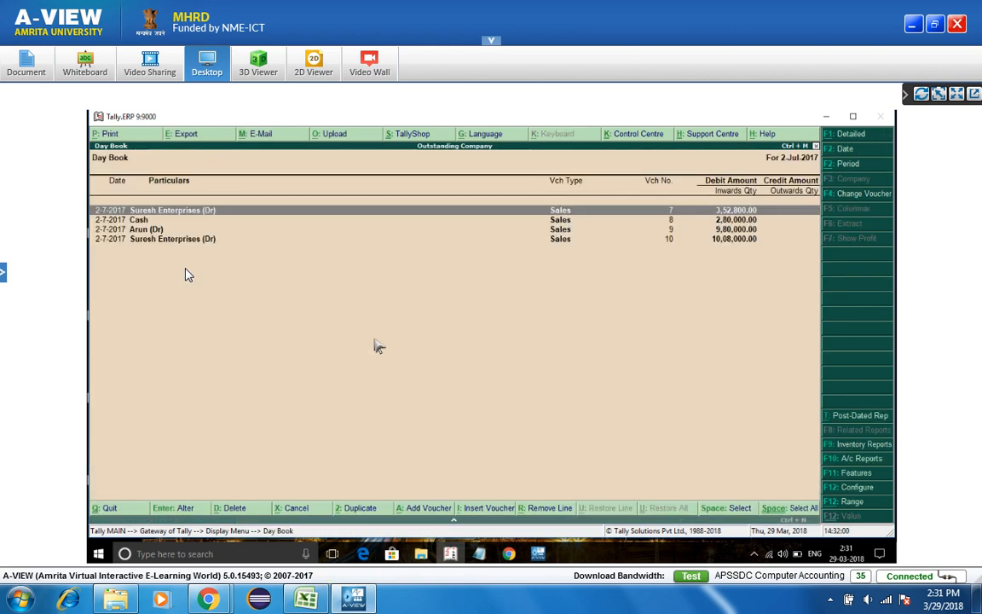
pyautogui.press('Down')
pyautogui.press('Down')
pyautogui.press('Down')
pyautogui.press('Return')
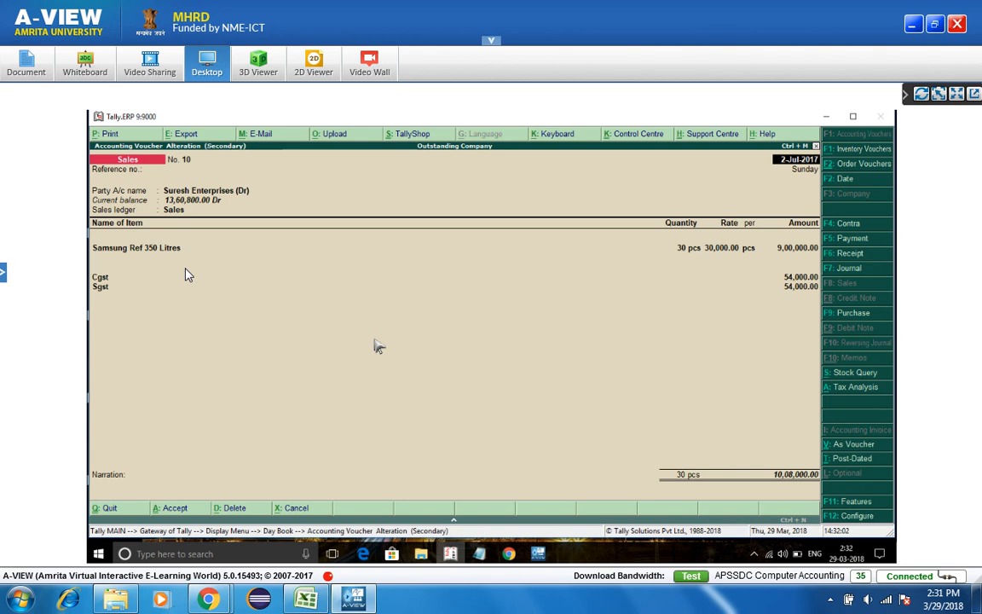
pyautogui.press('Escape')
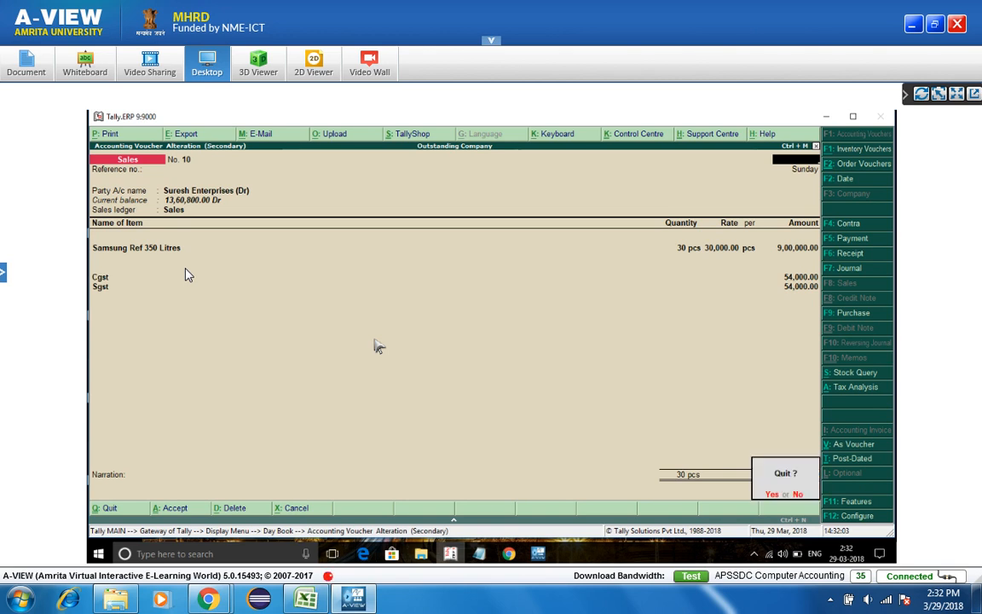
pyautogui.press('Return')
pyautogui.press('Up')
pyautogui.press('Up')
pyautogui.press('Up')
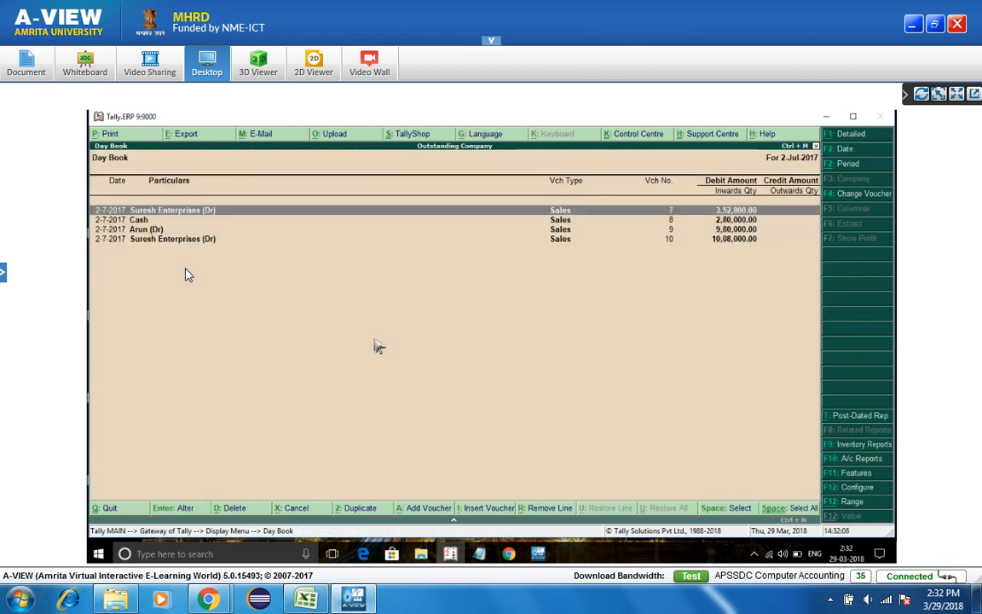
pyautogui.press('Return')
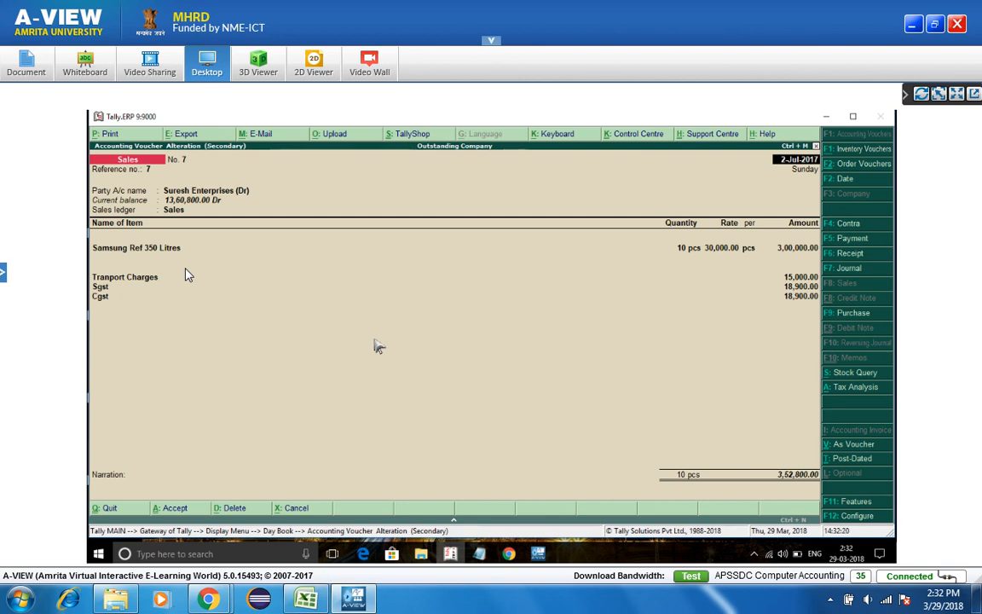
pyautogui.press('Escape')
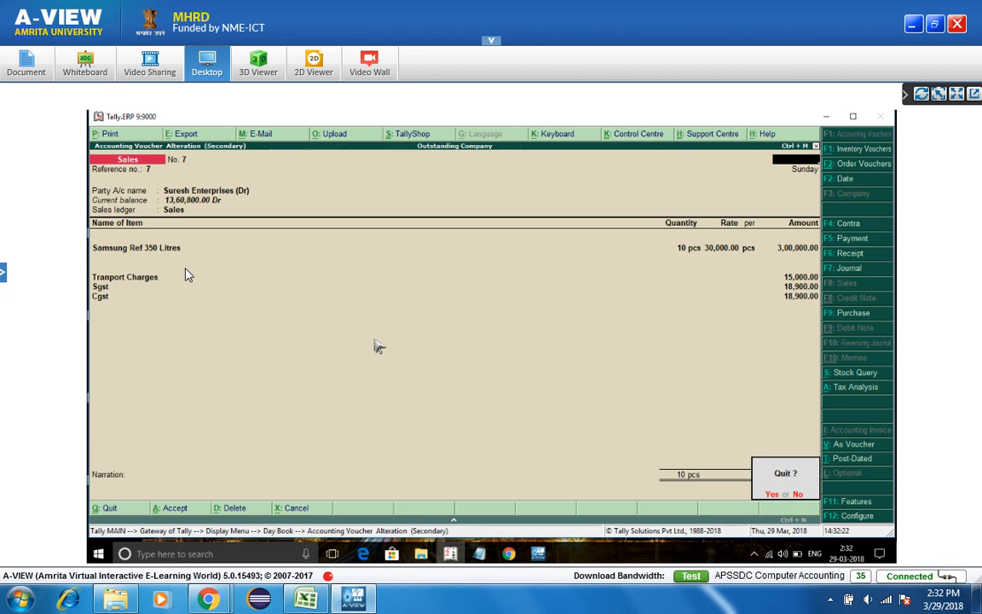
pyautogui.press('y')
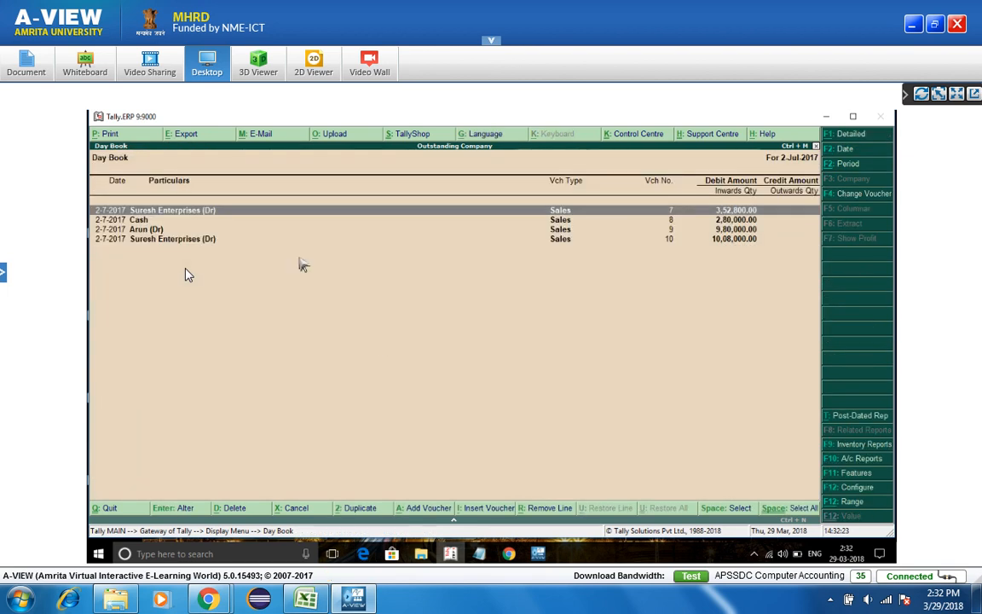
# - Duplicate Suresh Enterprises sales voucher 7 as voucher 11 dated 3-7-2017 and save it
pyautogui.click(346, 514)
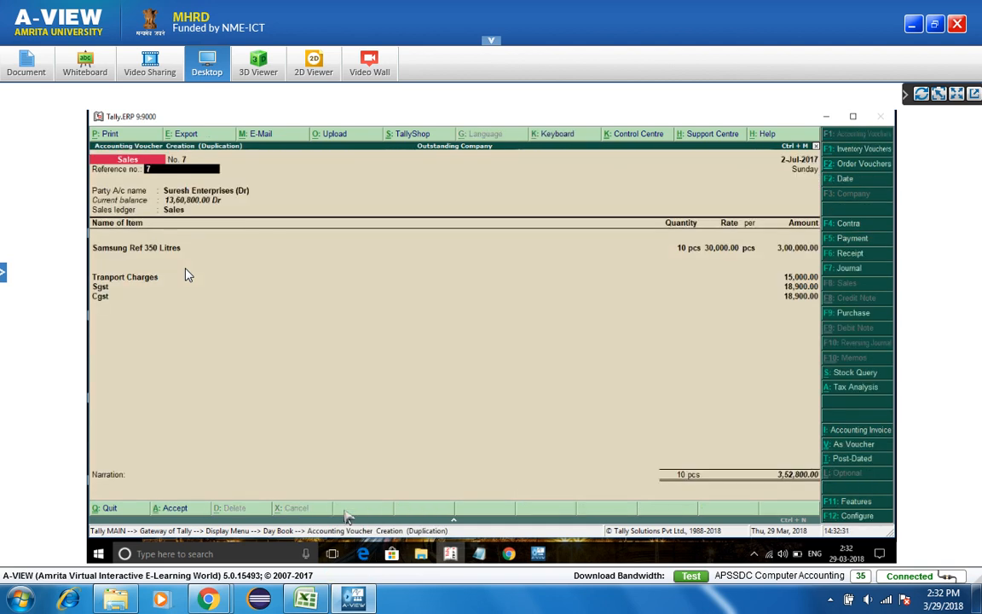
pyautogui.press('XF86MonBrightnessDown')
pyautogui.press('F2')
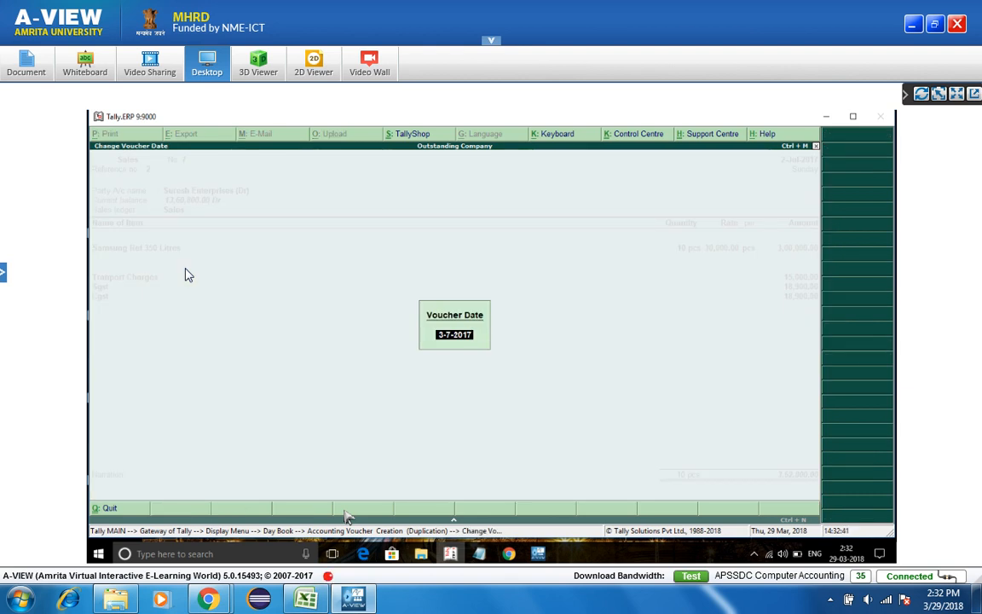
pyautogui.press('Return')
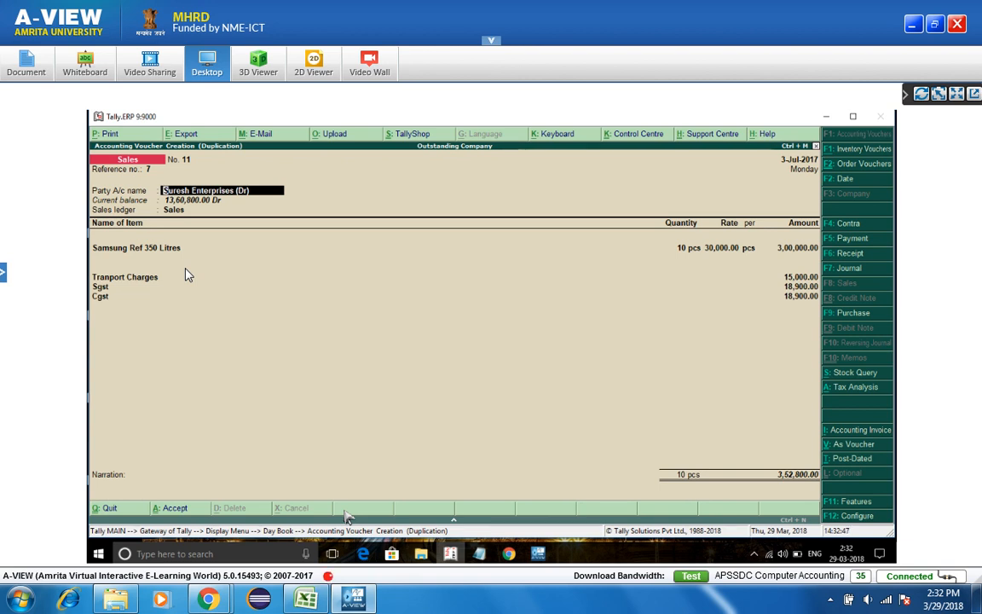
pyautogui.hotkey('ctrl', 'a')
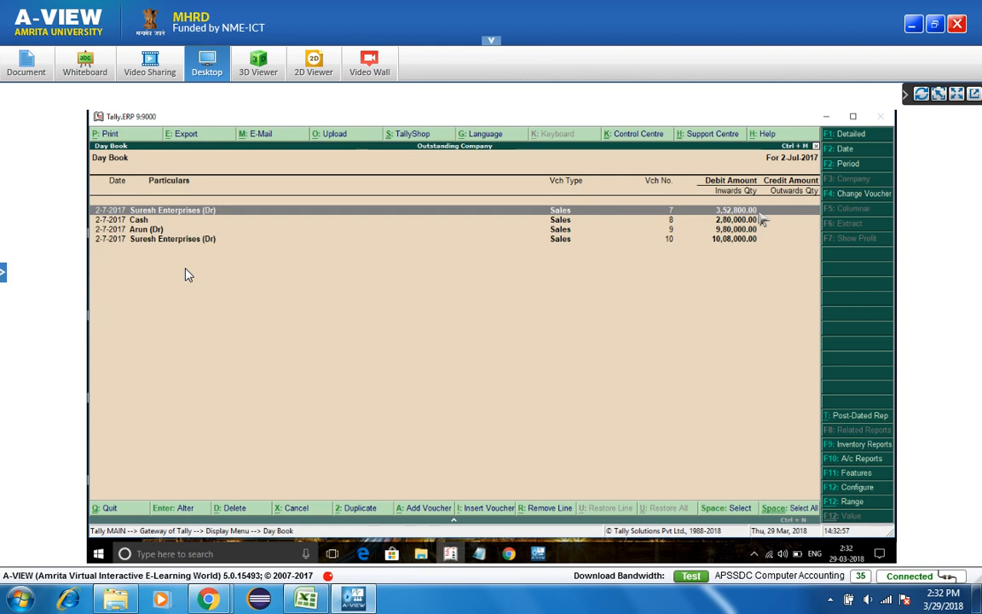
# - Extend the Day Book period to 2-7-2017 through 3-7-2017, then select the 9,80,000 voucher 9
pyautogui.click(844, 165)
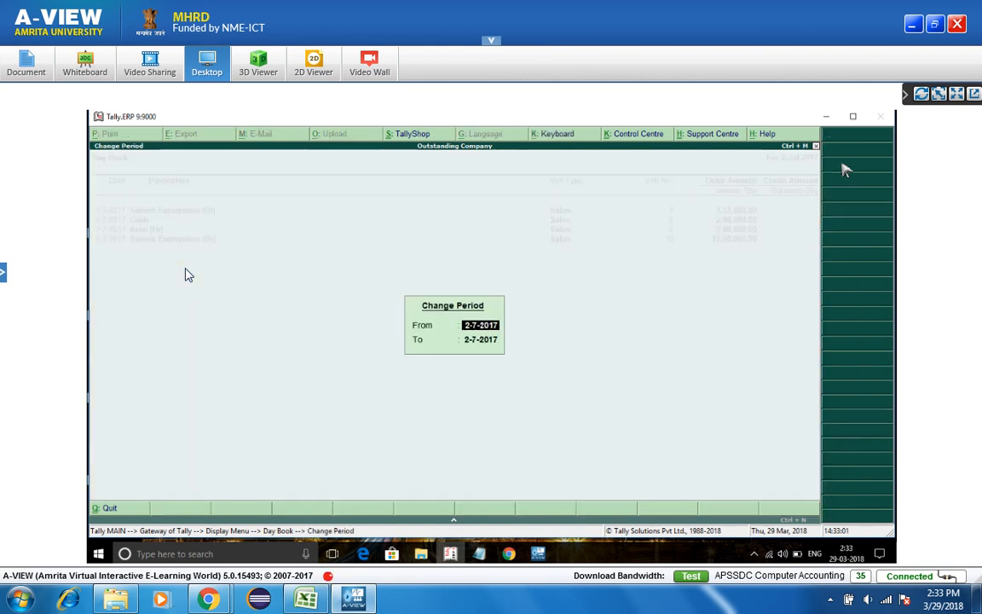
pyautogui.press('Return')
pyautogui.write('3july')
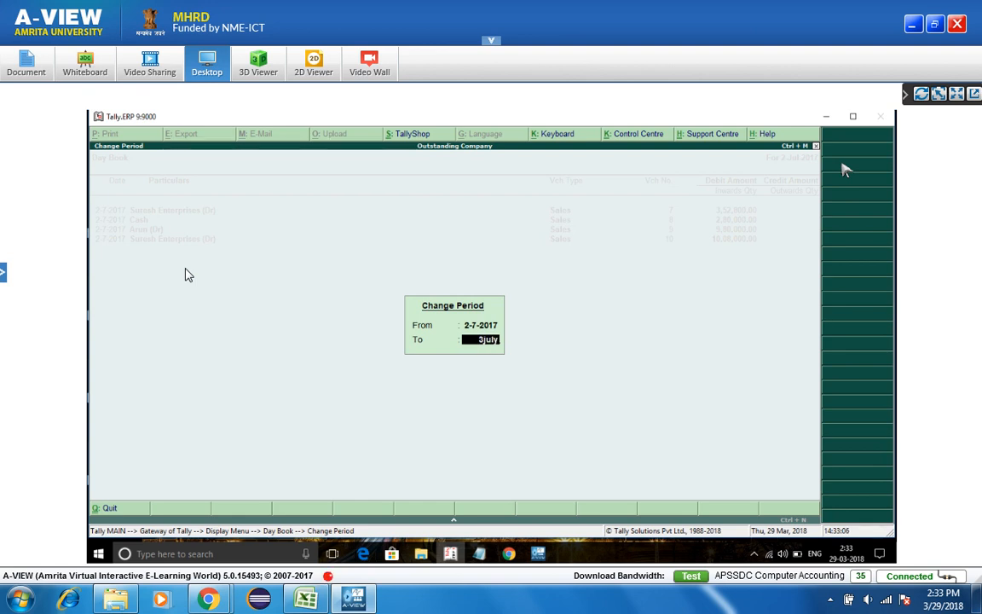
pyautogui.press('Return')
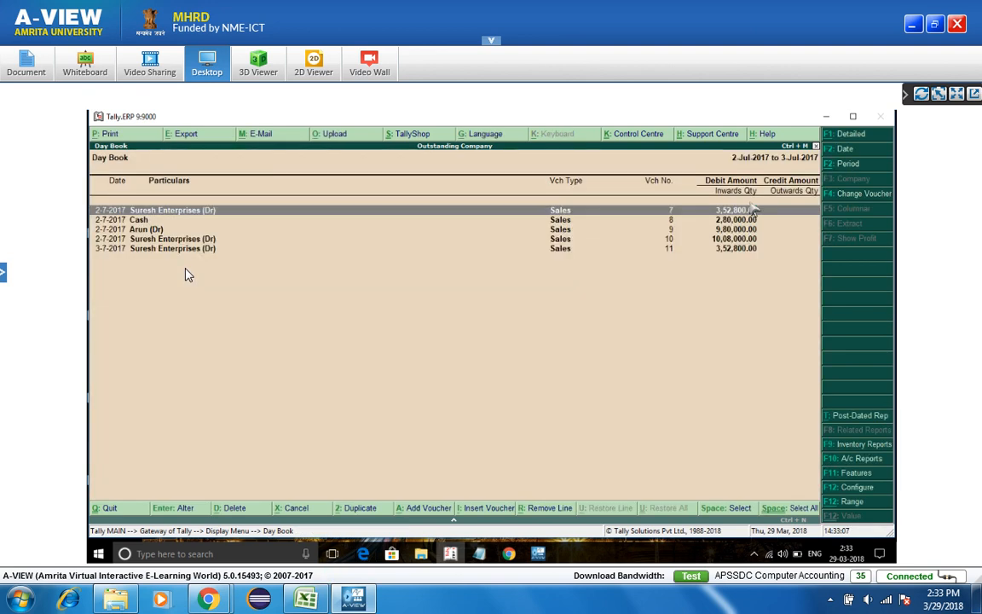
pyautogui.click(563, 248)
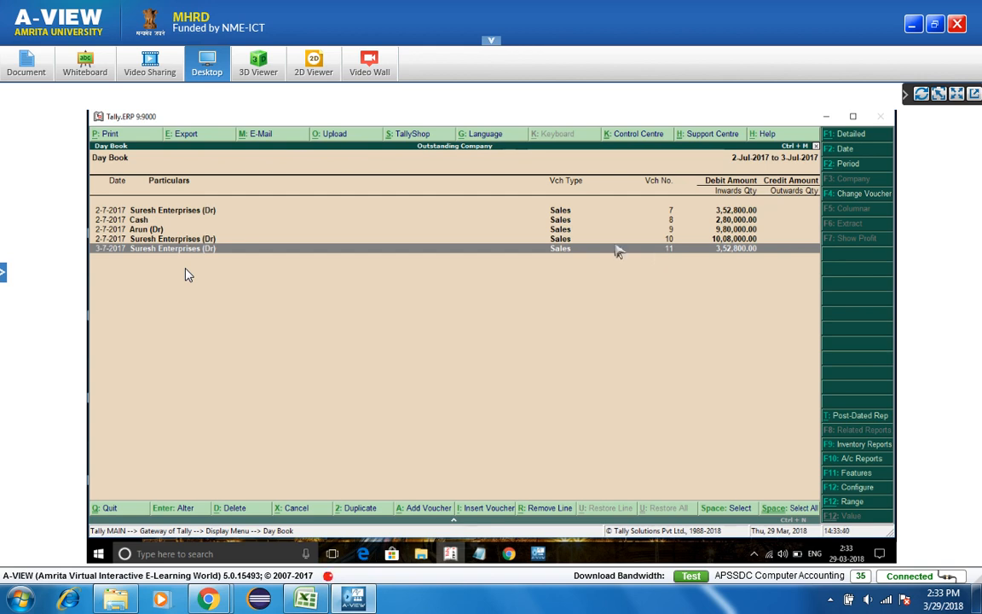
pyautogui.click(582, 233)
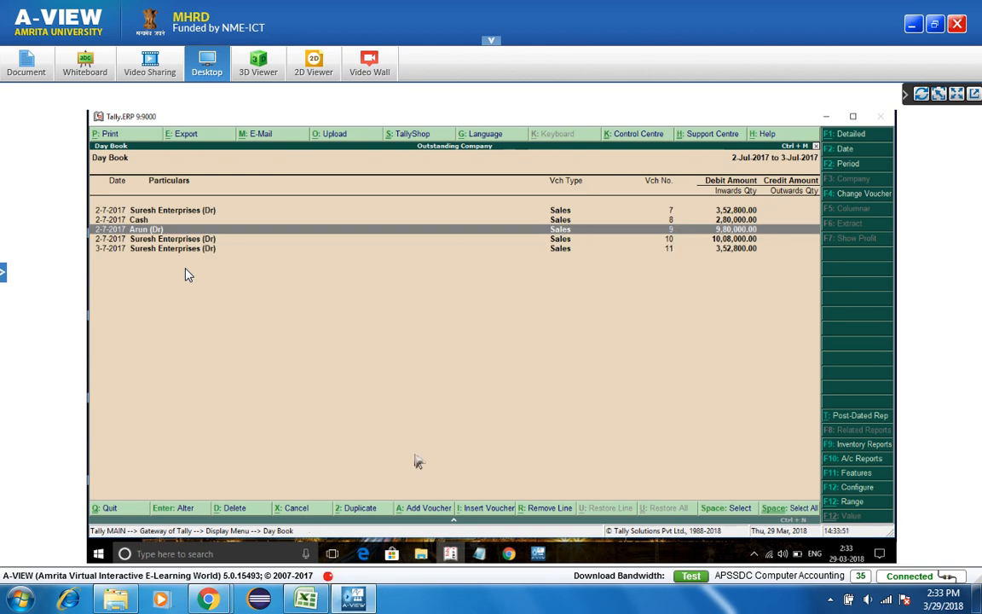
# - Delete the 9,80,000 sales voucher and start a new sales voucher numbered 9
pyautogui.click(243, 509)
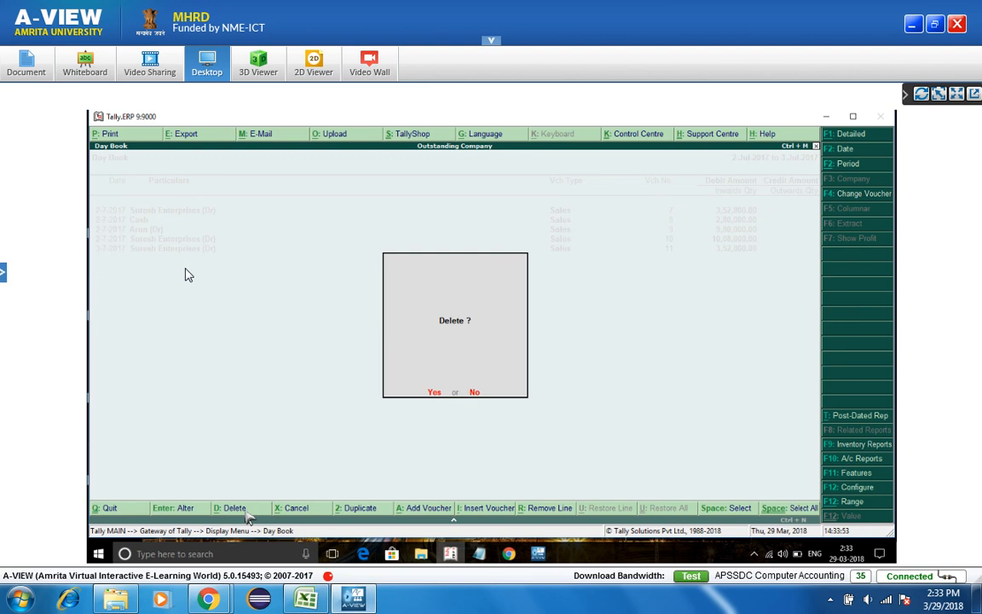
pyautogui.press('y')
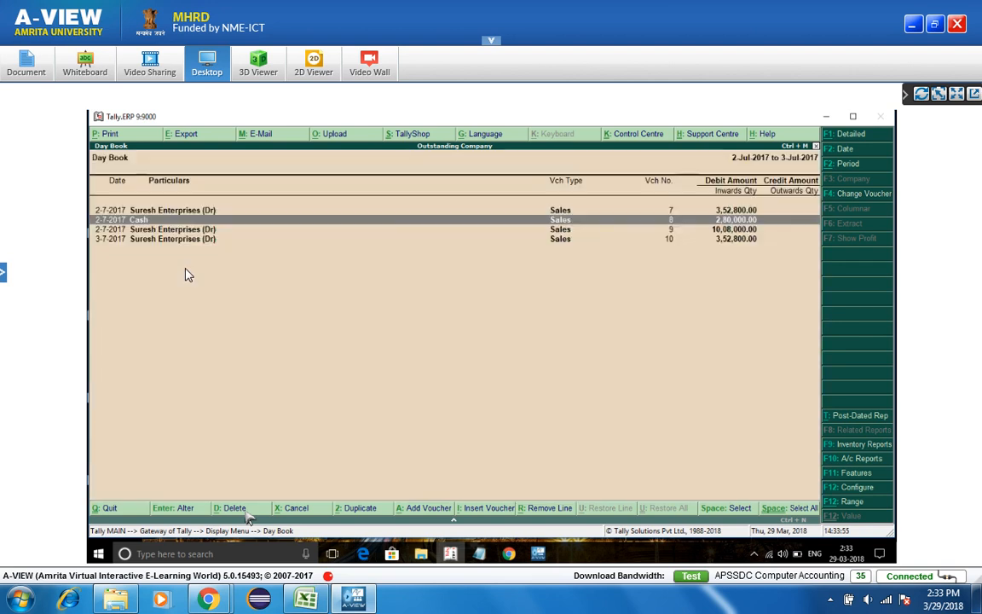
pyautogui.click(420, 515)
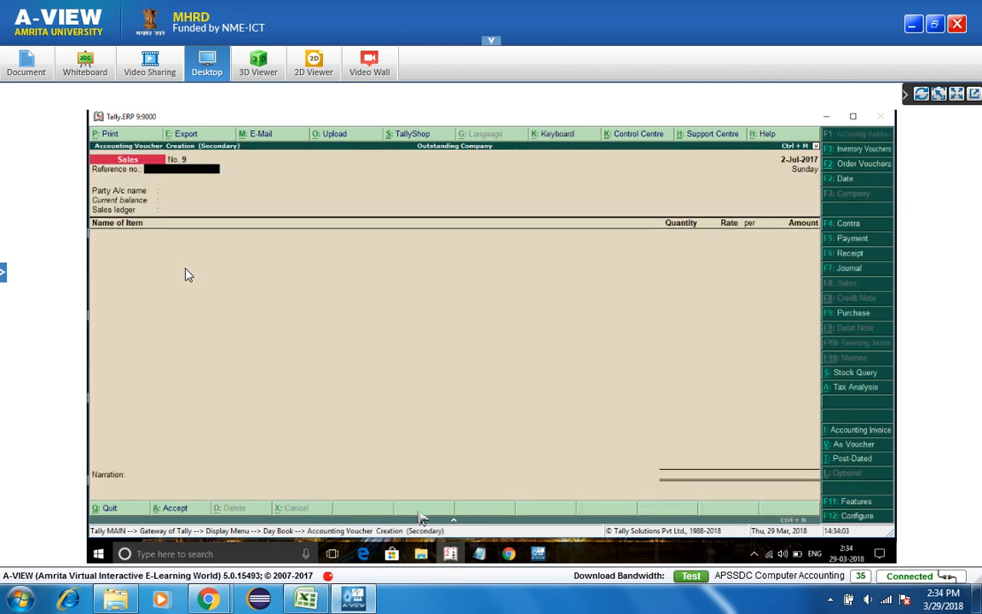
pyautogui.write('9')
pyautogui.press('Return')
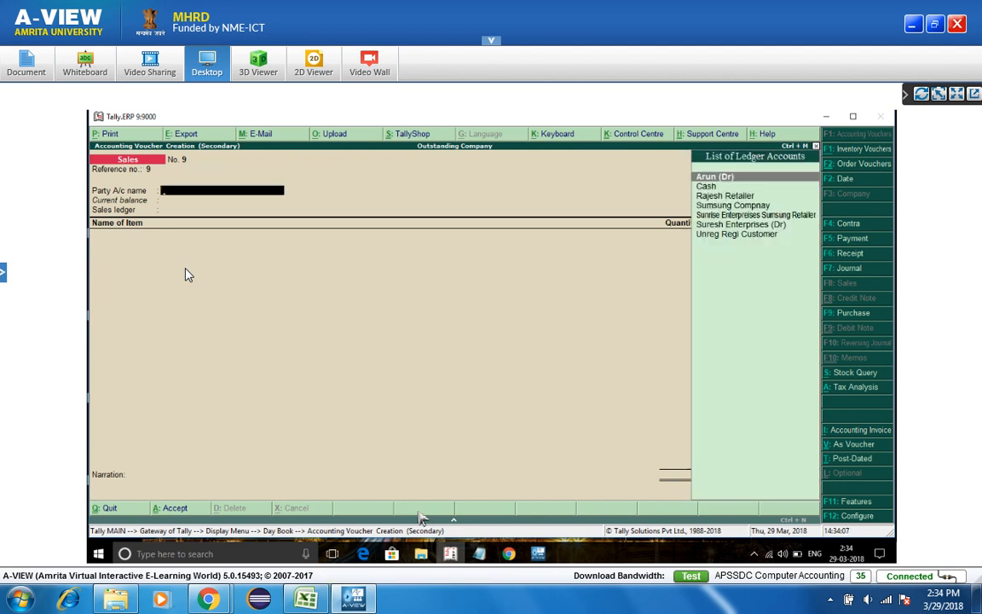
pyautogui.press('Return')
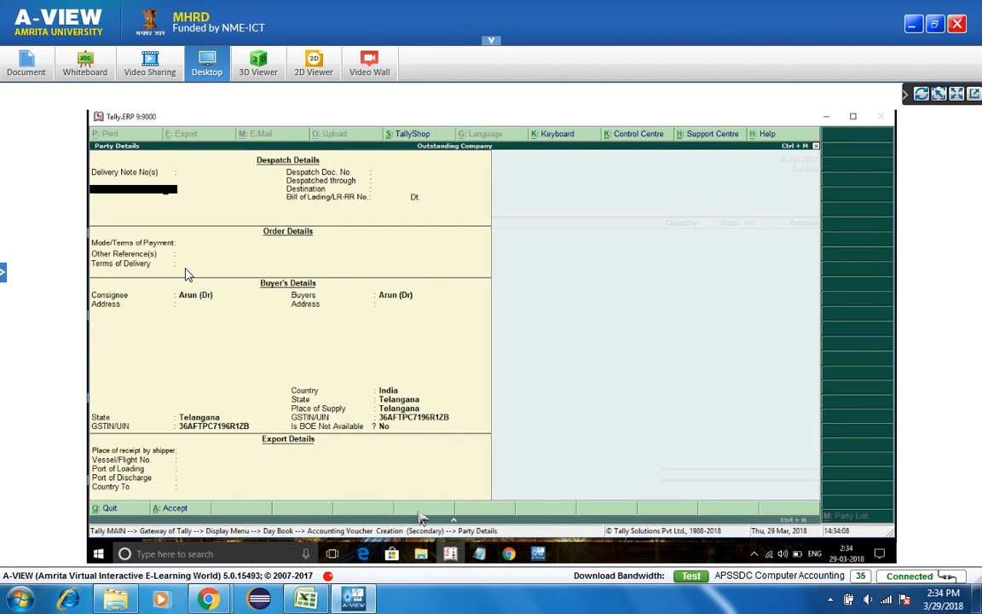
# - Make Rajesh Retailer the party, accepting the buyer details and the Sales ledger
pyautogui.press('Escape')
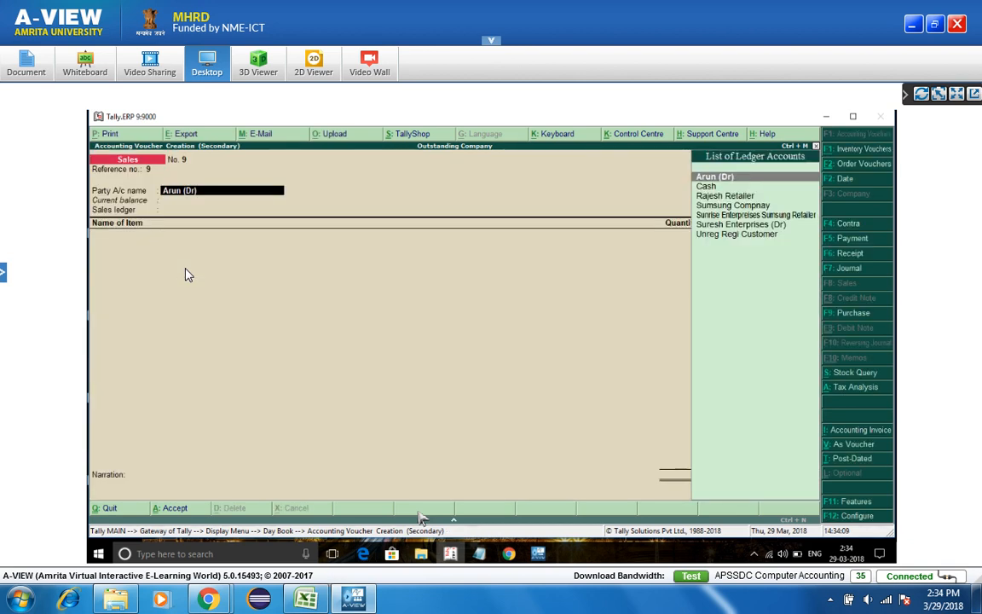
pyautogui.press('Down')
pyautogui.press('Down')
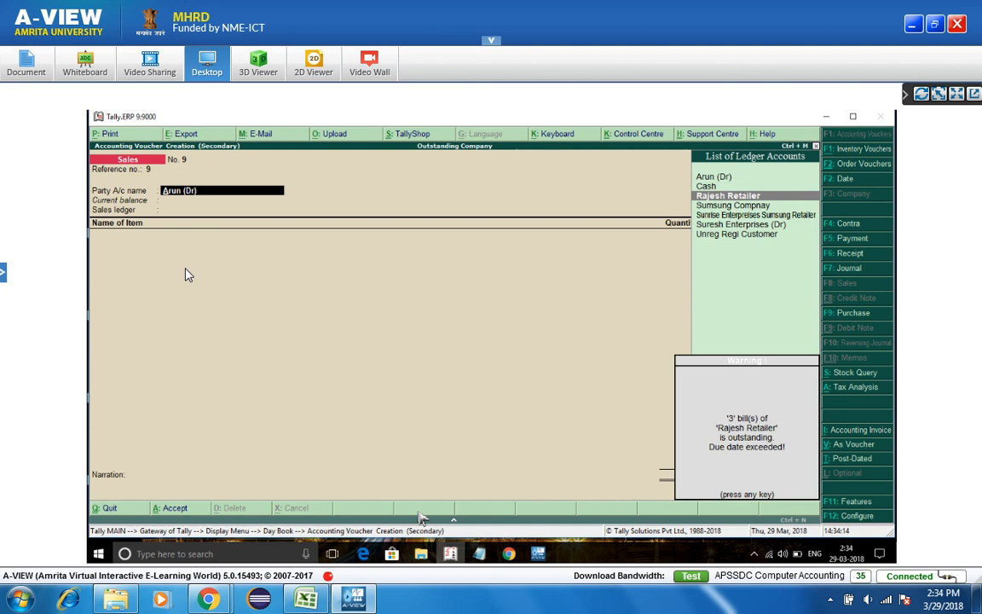
pyautogui.press('Return')
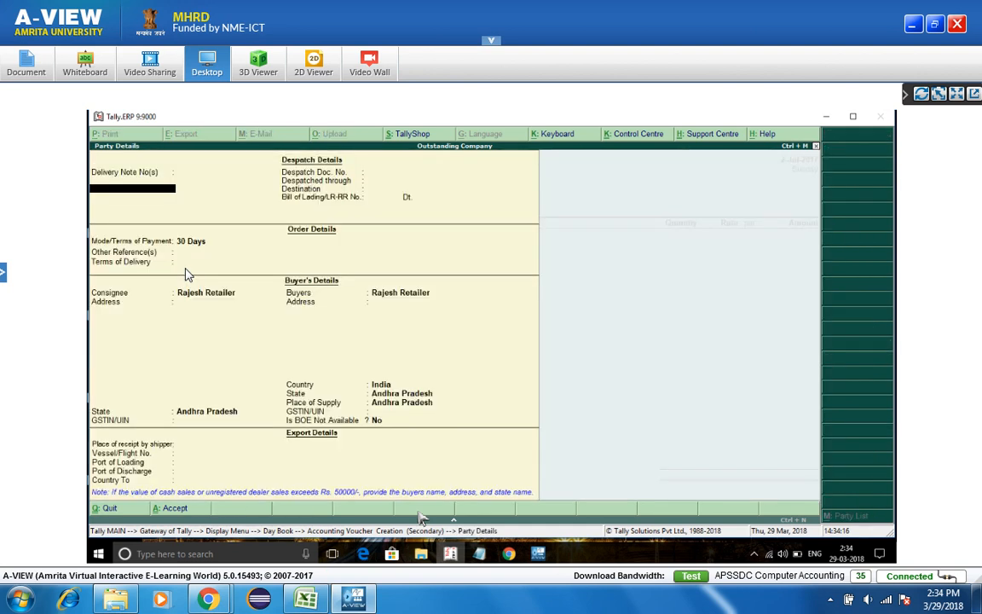
pyautogui.hotkey('ctrl', 'a')
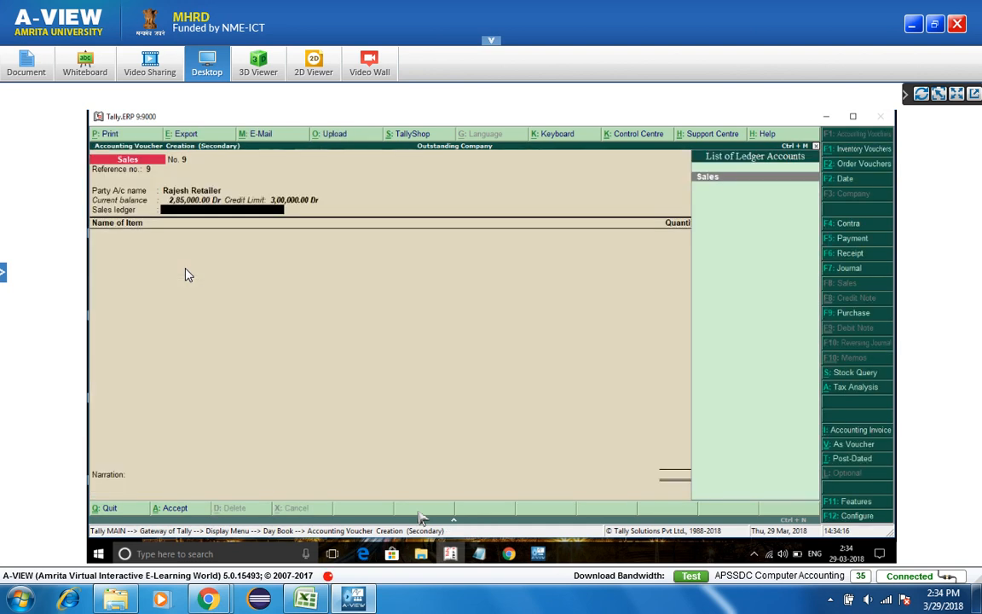
pyautogui.press('Return')
pyautogui.press('Return')
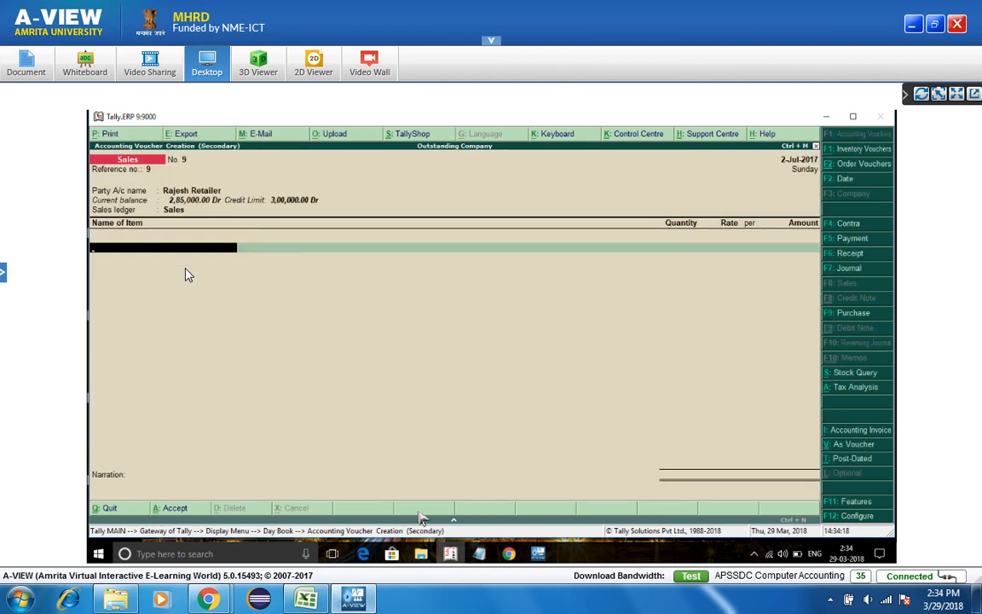
# - Bill 10 Samsung Refrigratator at 25000 each, adding Cgst and Sgst lines
pyautogui.press('Return')
pyautogui.press('Return')
pyautogui.write('10')
pyautogui.press('Return')
pyautogui.write('25000')
pyautogui.press('Return')
pyautogui.press('Return')
pyautogui.press('Return')
pyautogui.press('Return')
pyautogui.write('C')
pyautogui.press('Return')
pyautogui.press('Return')
pyautogui.press('Return')
pyautogui.write('Sgst')
pyautogui.press('Return')
pyautogui.press('Return')
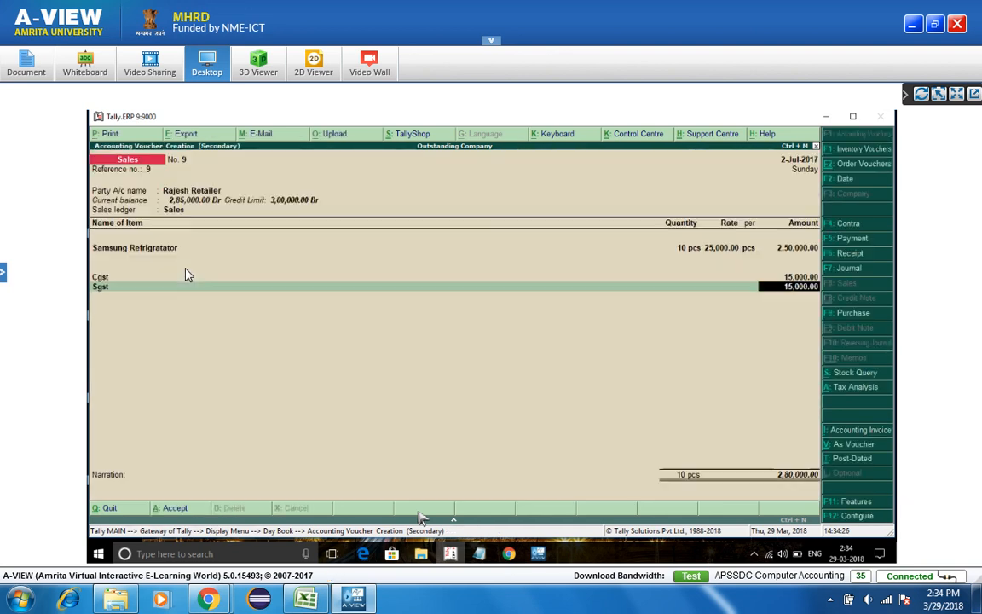
pyautogui.press('Return')
pyautogui.press('Return')
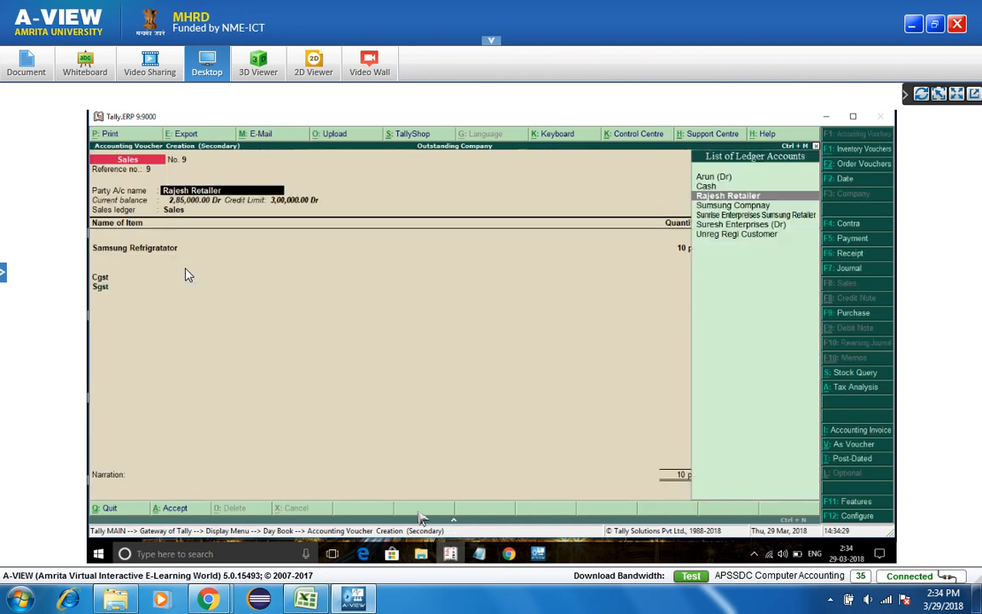
pyautogui.press('Return')
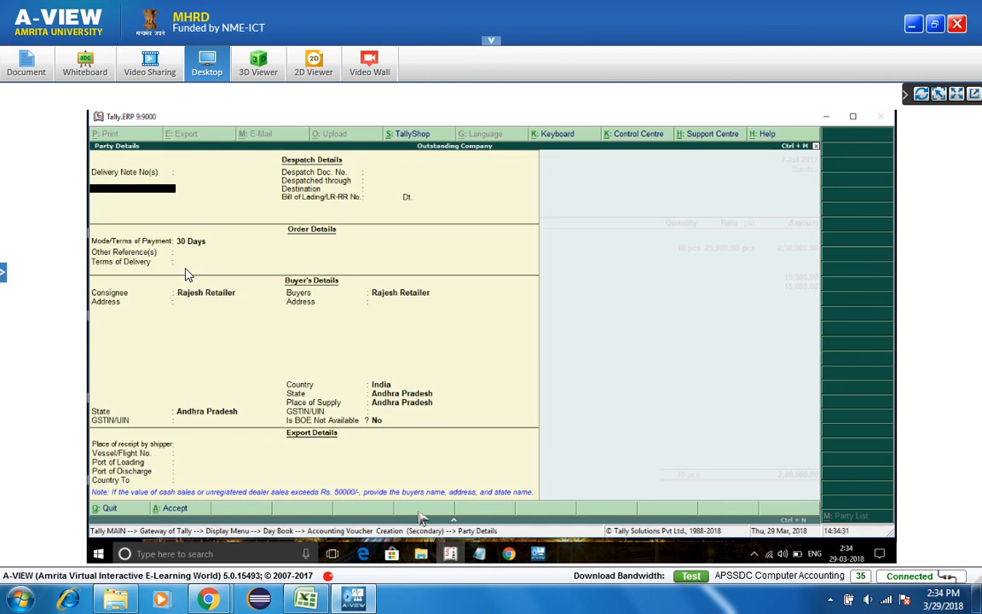
pyautogui.press('Escape')
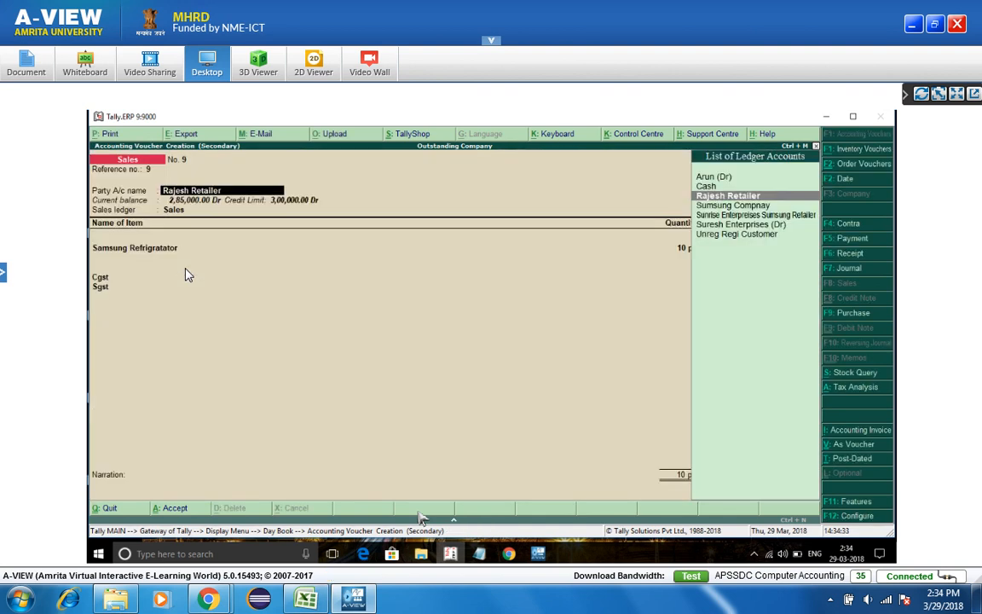
# - Alter Rajesh Retailer's ledger: default credit period 120 days, credit limit 5,00,000
pyautogui.hotkey('ctrl', 'Return')
pyautogui.press('Return')
pyautogui.press('Return')
pyautogui.press('Return')
pyautogui.press('Return')
pyautogui.press('Return')
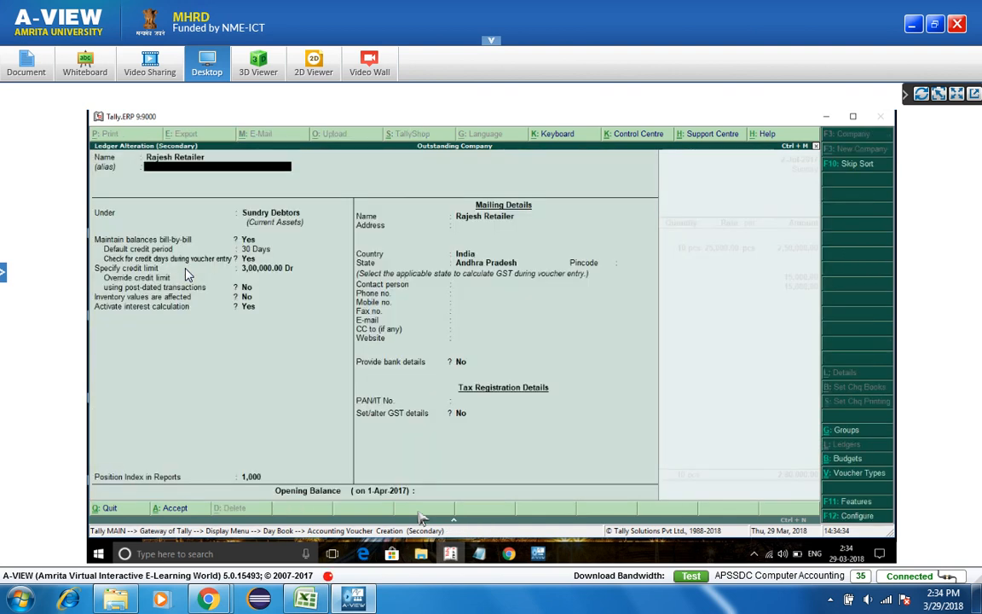
pyautogui.press('Up')
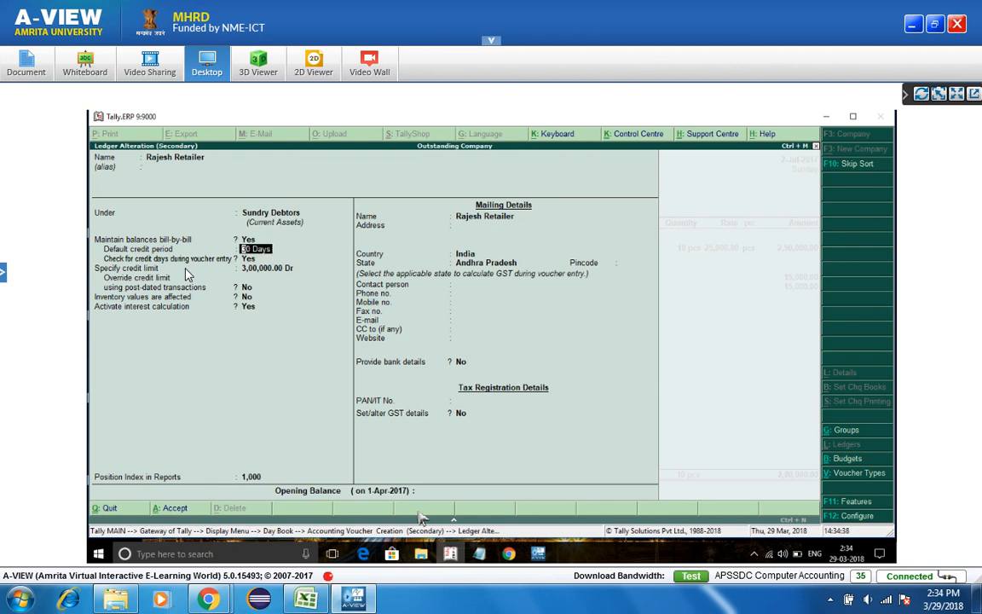
pyautogui.write('120')
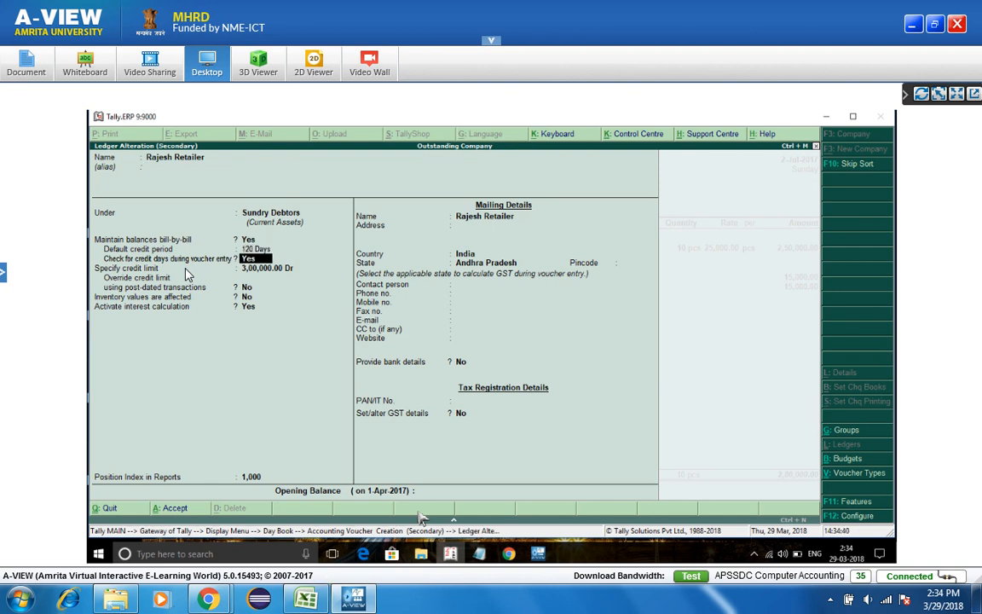
pyautogui.press('Return')
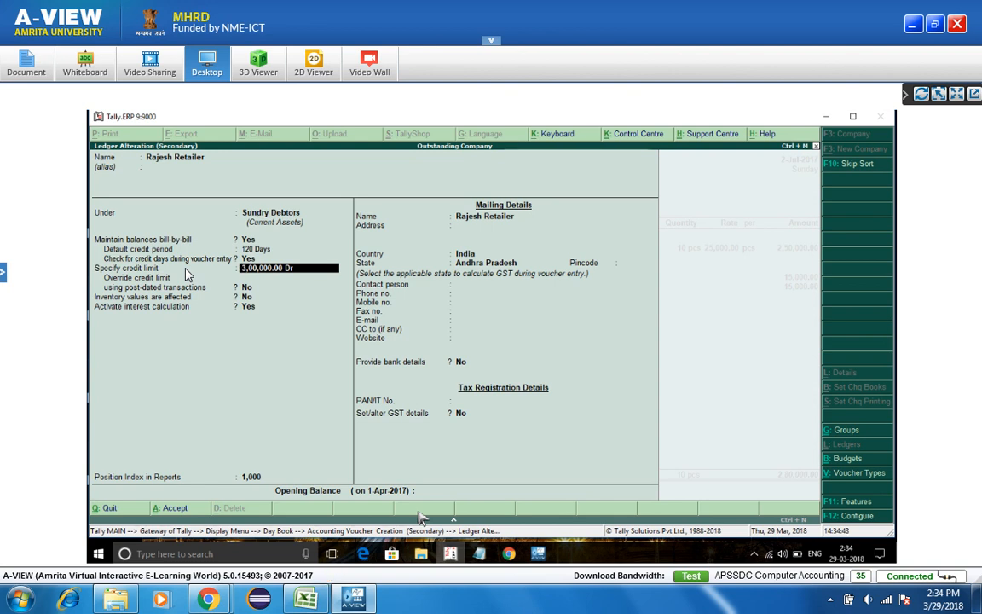
pyautogui.write('500000')
pyautogui.press('Return')
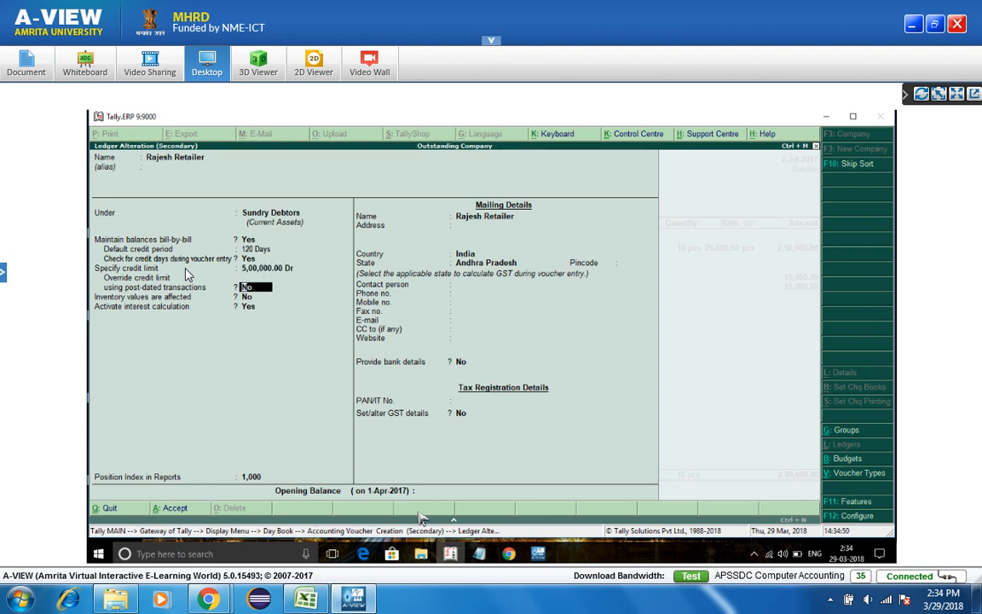
pyautogui.hotkey('ctrl', 'a')
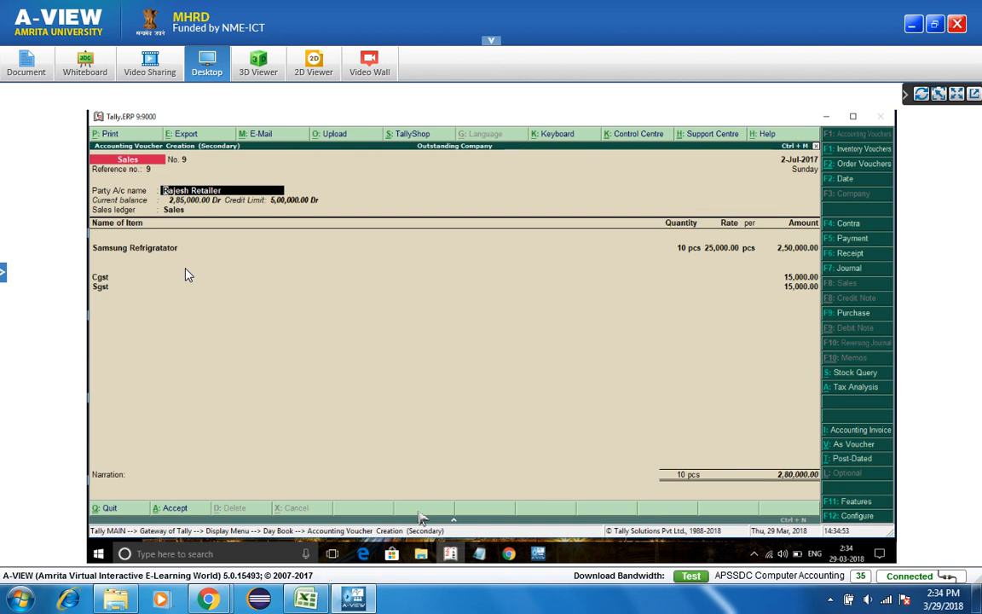
# - Reduce the Samsung Refrigratator quantity to 5 and save voucher 9 at 1,40,000
pyautogui.press('Return')
pyautogui.hotkey('ctrl', 'a')
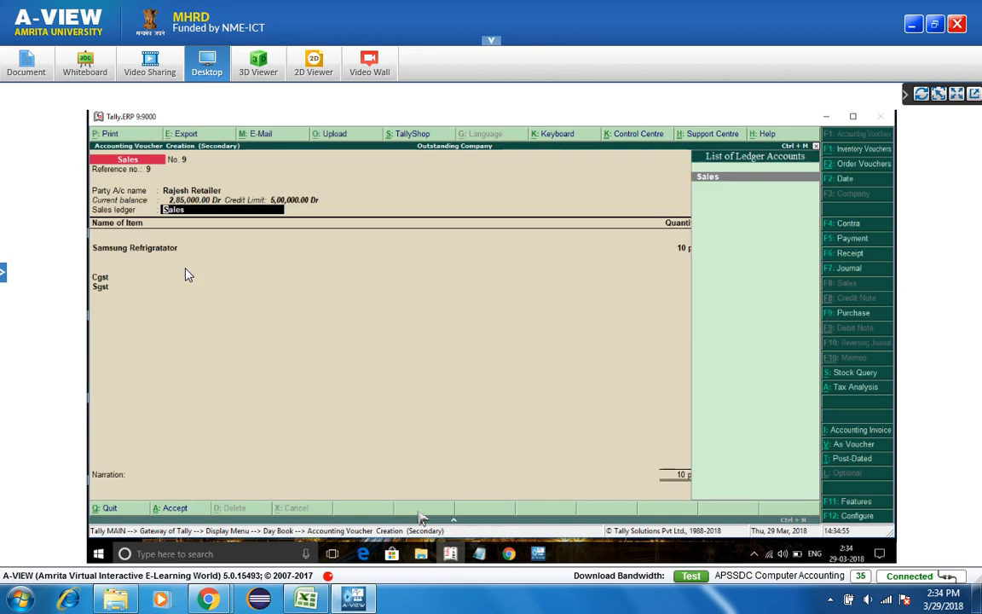
pyautogui.press('Return')
pyautogui.press('Return')
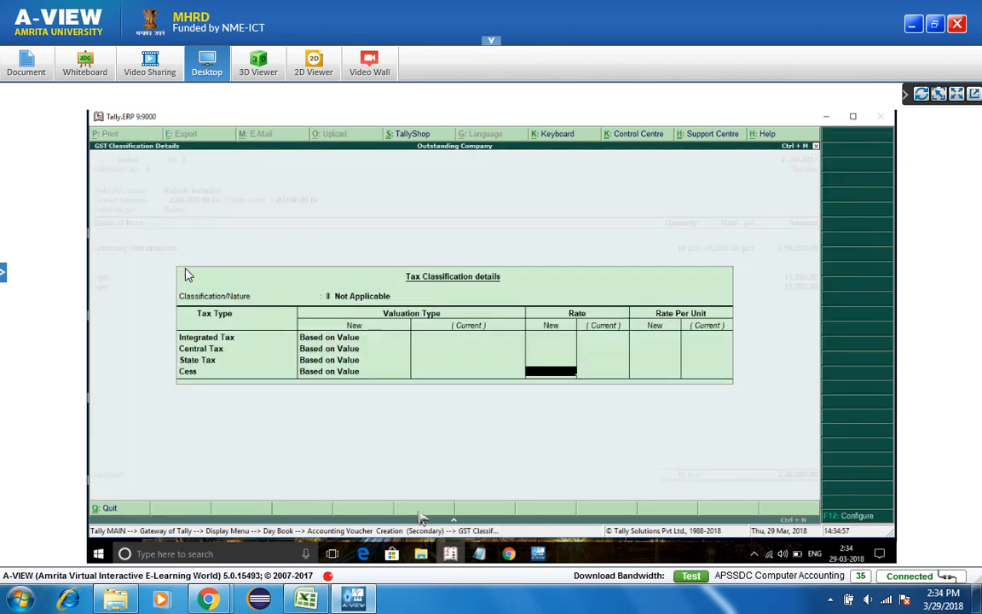
pyautogui.press('Return')
pyautogui.press('Return')
pyautogui.press('Return')
pyautogui.write('5')
pyautogui.press('Return')
pyautogui.press('Return')
pyautogui.press('Return')
pyautogui.press('Return')
pyautogui.press('Return')
pyautogui.press('Return')
pyautogui.press('Return')
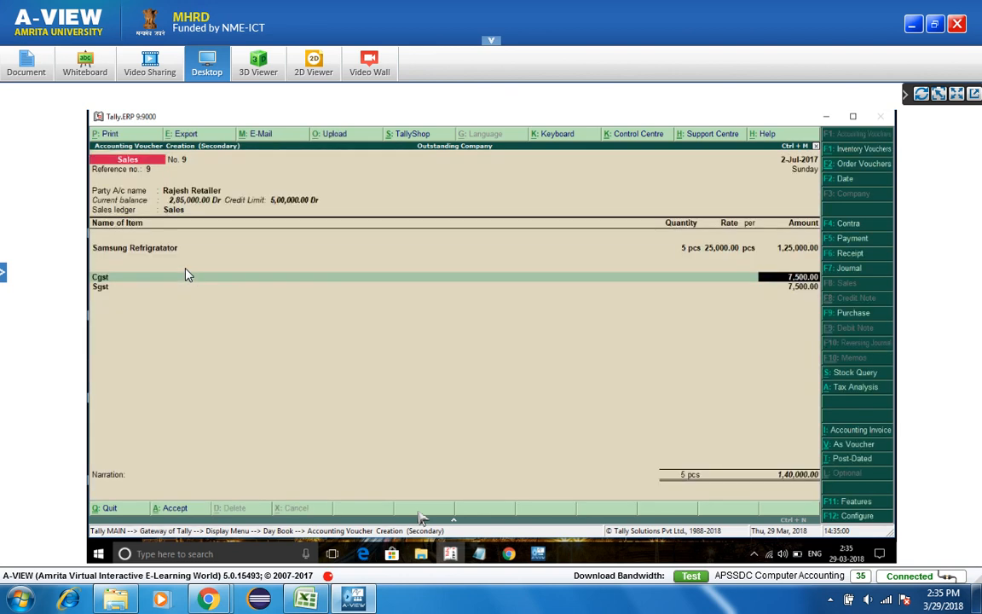
pyautogui.press('Return')
pyautogui.press('Return')
pyautogui.press('Return')
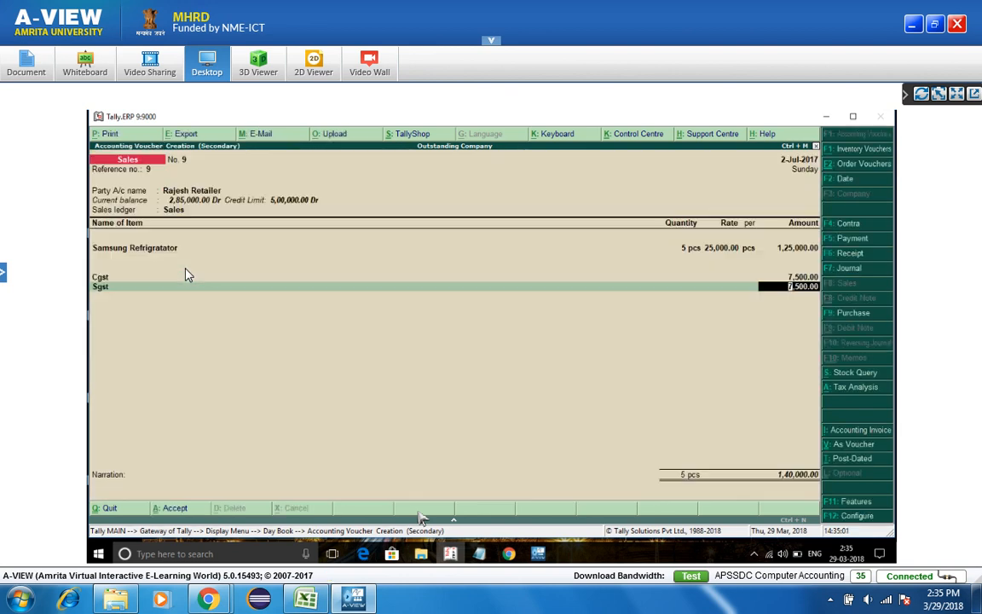
pyautogui.press('Return')
pyautogui.press('Return')
pyautogui.press('Return')
pyautogui.press('Return')
pyautogui.press('Return')
pyautogui.press('Return')
pyautogui.press('Return')
pyautogui.press('Return')
pyautogui.press('Return')
pyautogui.press('Return')
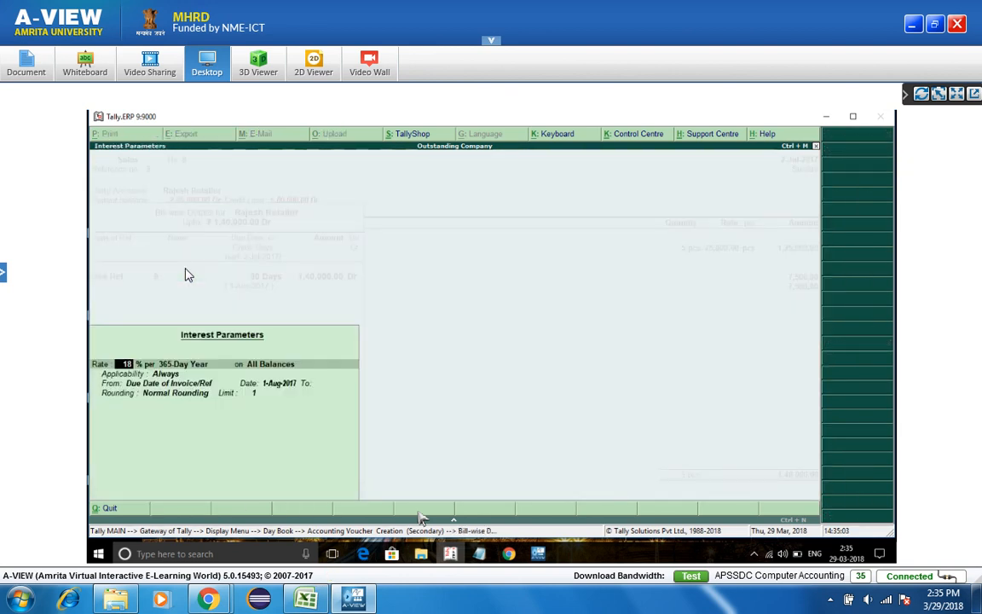
pyautogui.press('Return')
pyautogui.press('Return')
pyautogui.press('Return')
pyautogui.press('Return')
pyautogui.press('Return')
pyautogui.press('Return')
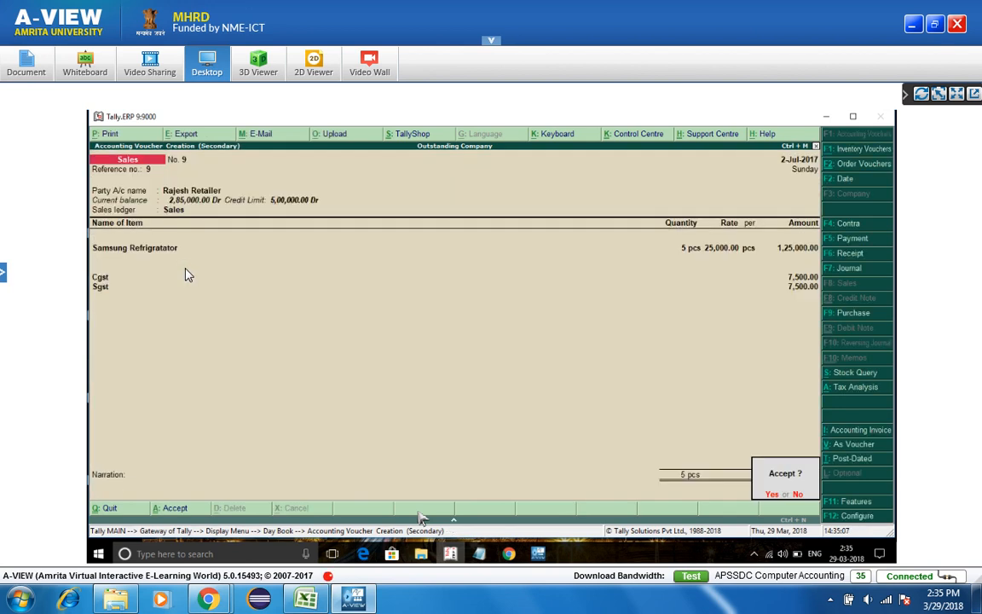
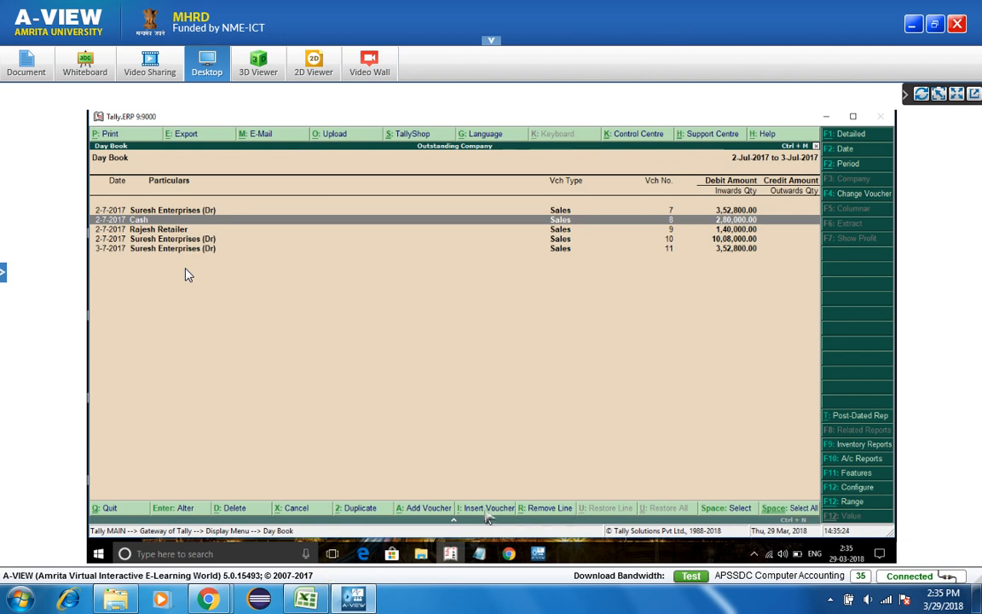
# - Discard an accidentally inserted empty voucher, then cancel sales voucher No. 9 of 2-7-2017
pyautogui.click(571, 230)
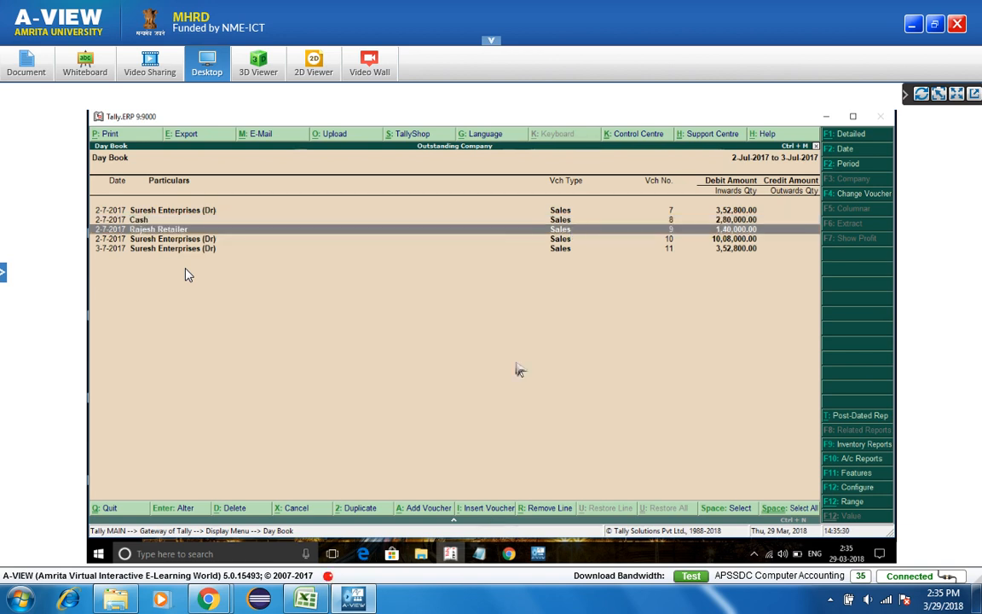
pyautogui.click(502, 510)
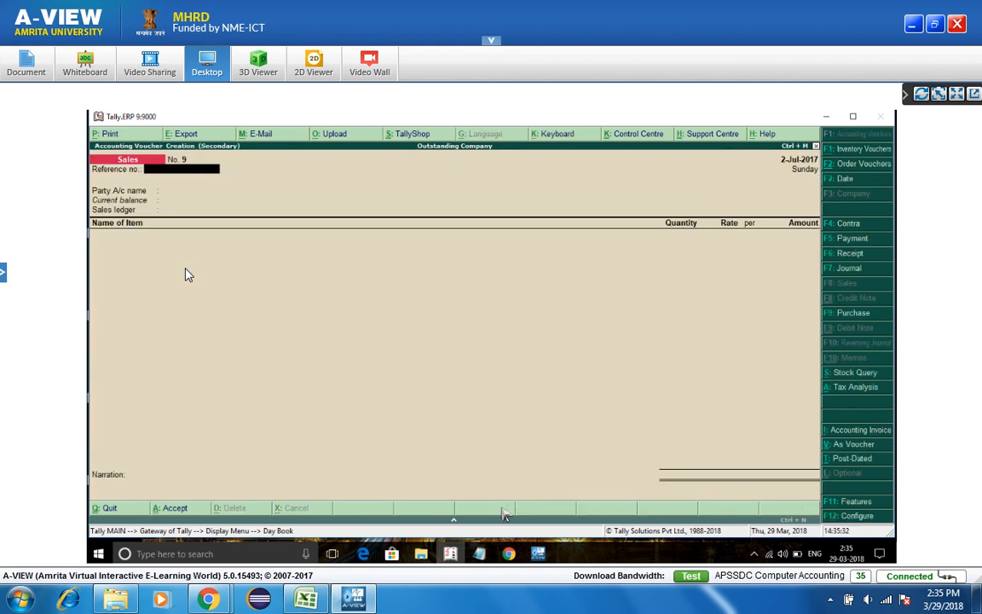
pyautogui.press('Escape')
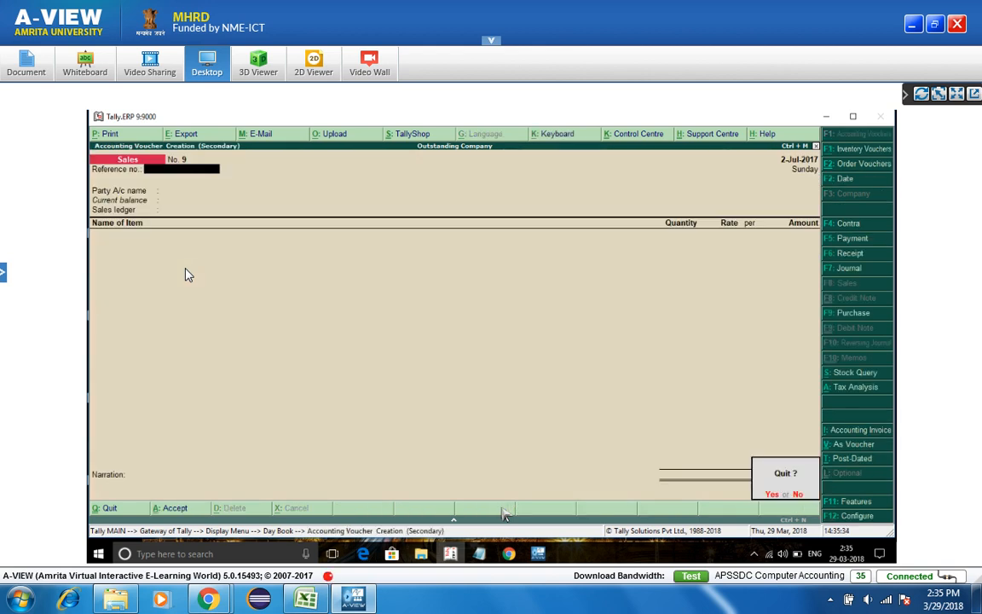
pyautogui.press('y')
pyautogui.click(427, 512)
pyautogui.press('y')
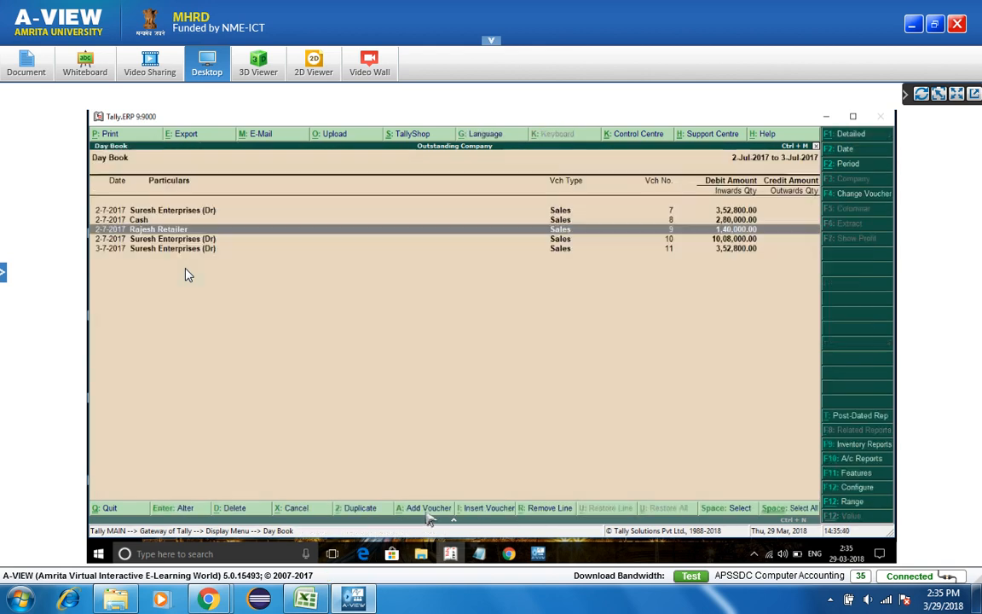
pyautogui.click(307, 511)
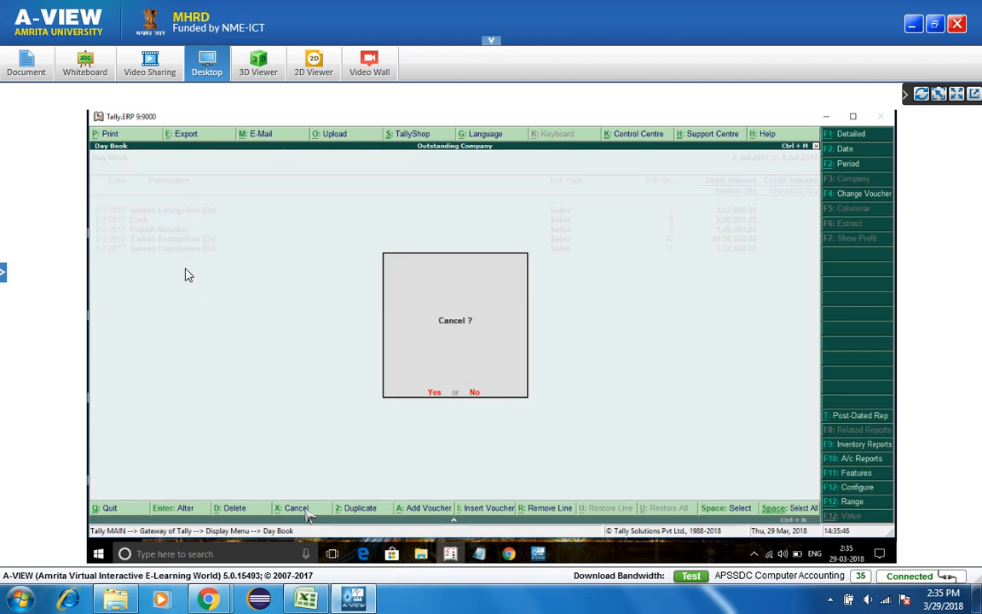
pyautogui.press('y')
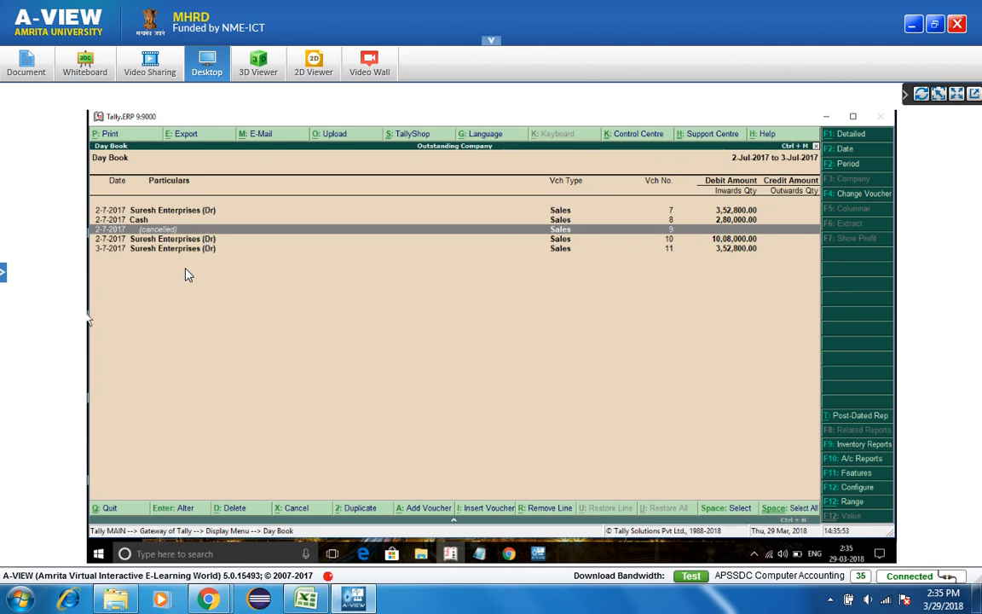
# - Reopen cancelled voucher 9 with the party and Sales ledgers and 10 Samsung Ref 350 Litres
pyautogui.press('Return')
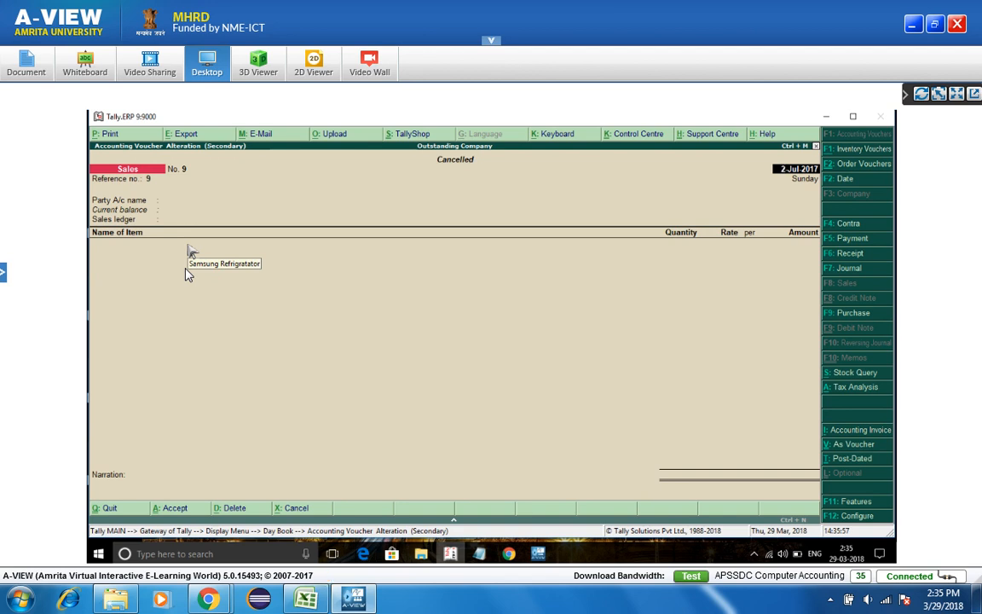
pyautogui.press('Return')
pyautogui.press('Return')
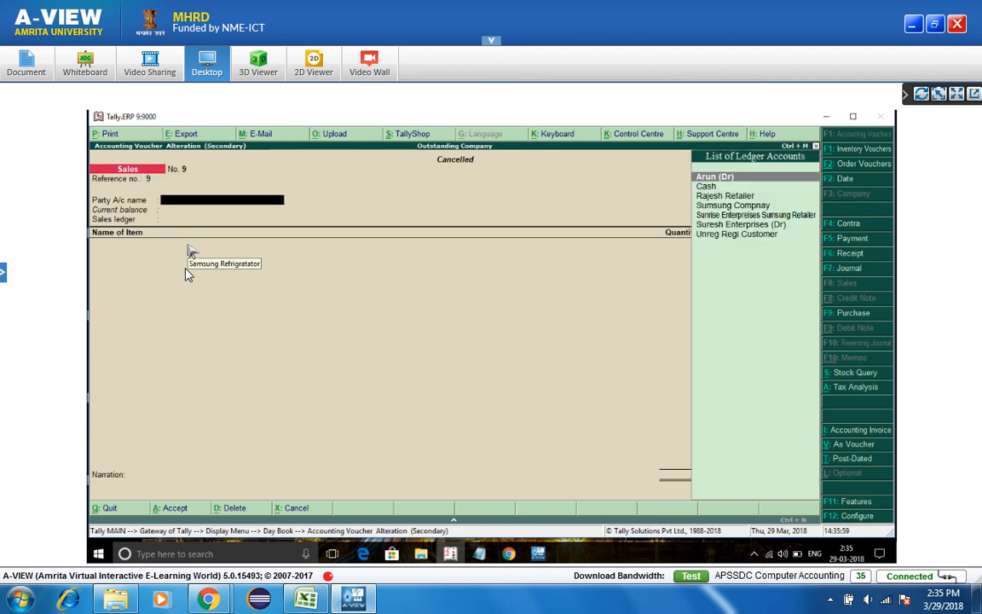
pyautogui.press('Return')
pyautogui.hotkey('ctrl', 'a')
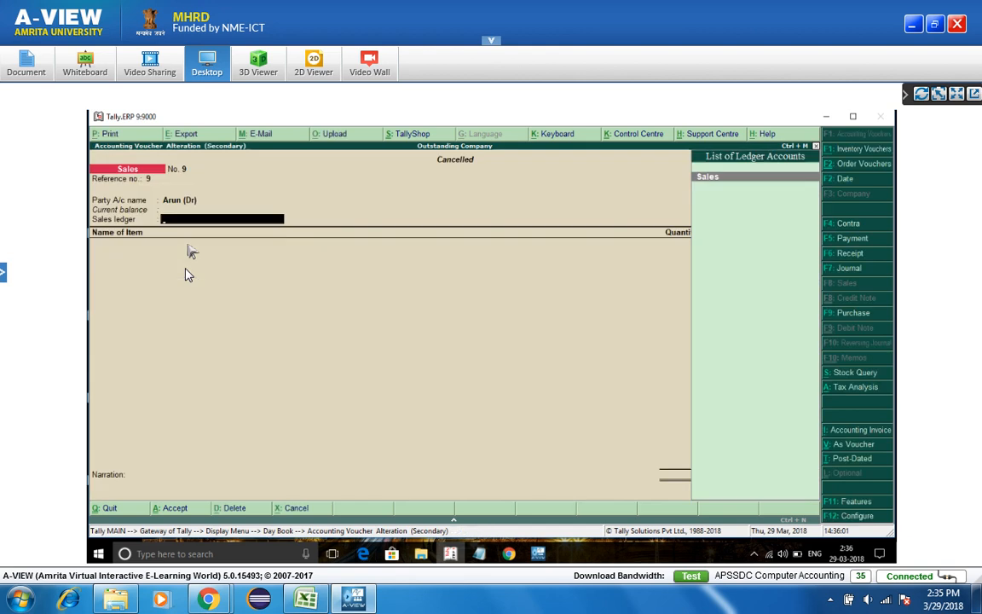
pyautogui.press('Return')
pyautogui.hotkey('ctrl', 'a')
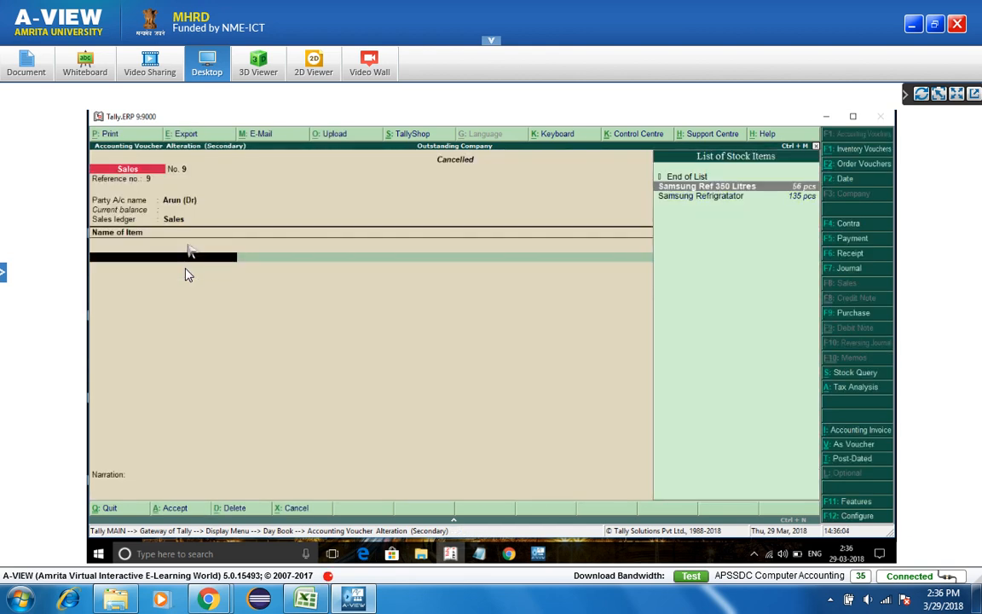
pyautogui.press('Down')
pyautogui.press('Return')
pyautogui.press('Return')
pyautogui.write('10')
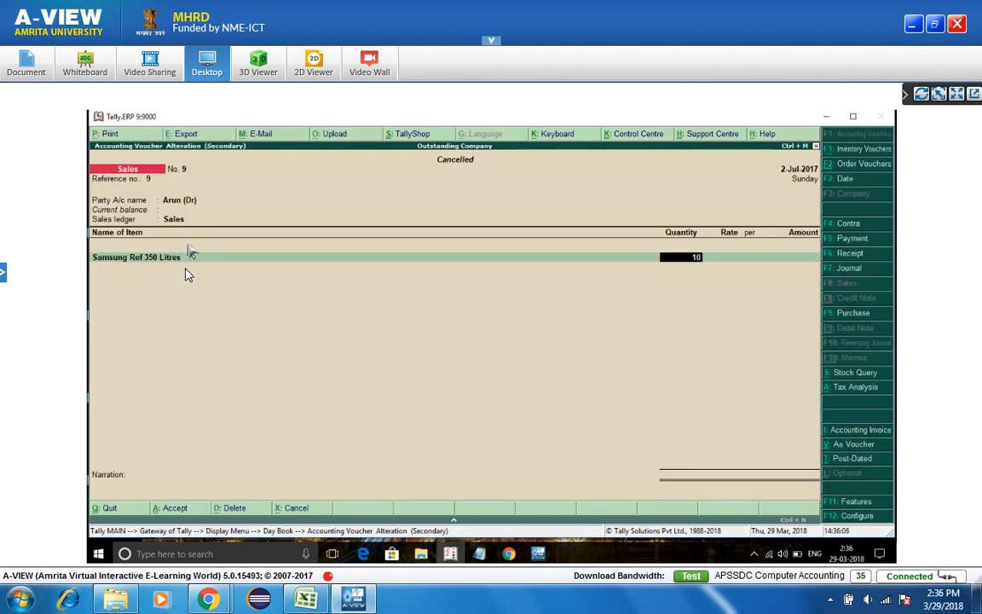
pyautogui.press('Return')
pyautogui.press('Return')
pyautogui.press('Return')
pyautogui.press('Return')
pyautogui.press('Return')
pyautogui.press('Return')
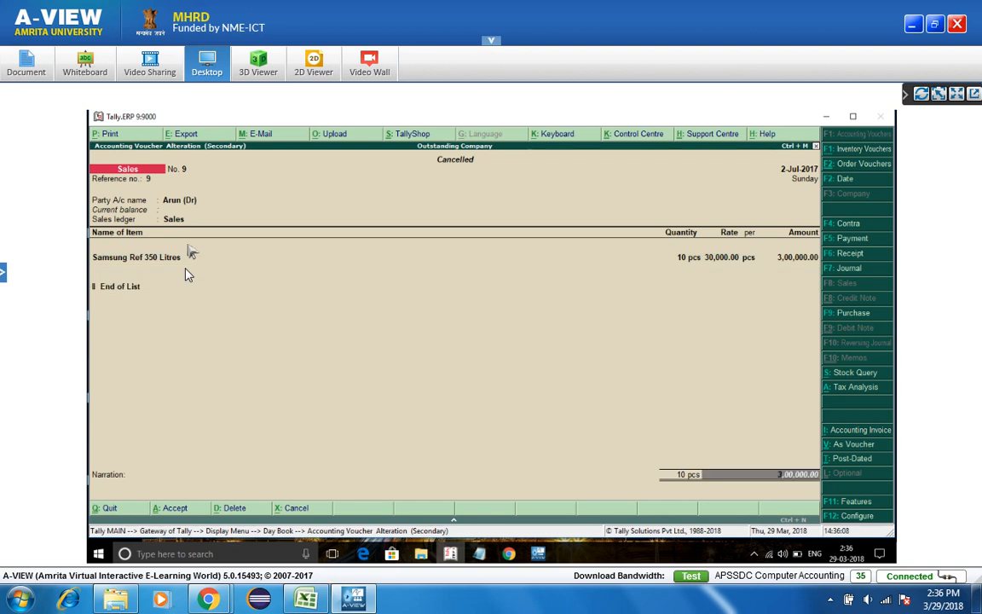
# - Add Cgst and Igst tax ledgers and save the voucher at 3,36,000.00
pyautogui.press('Return')
pyautogui.write('Cgst')
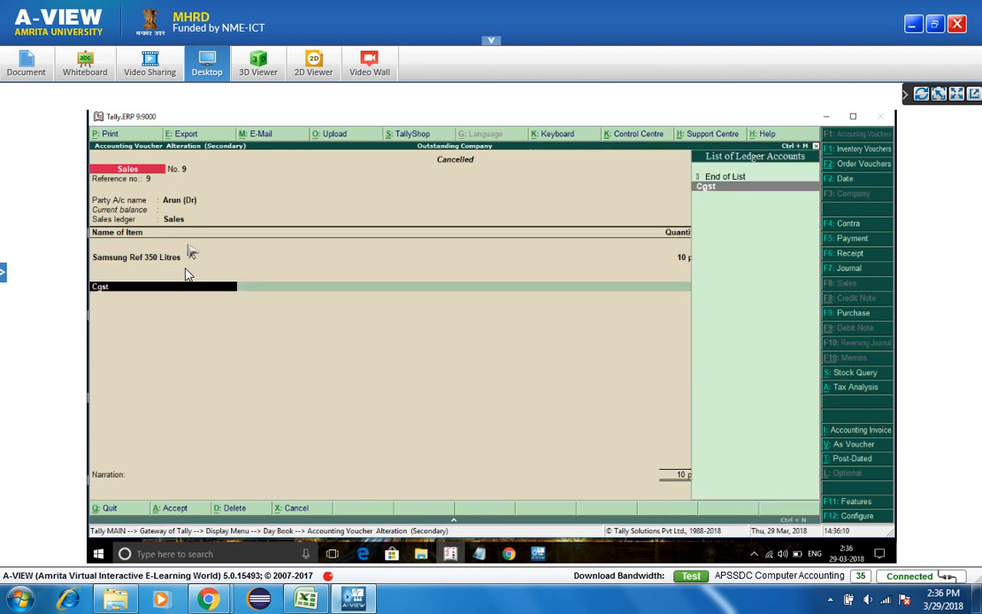
pyautogui.press('Return')
pyautogui.press('Return')
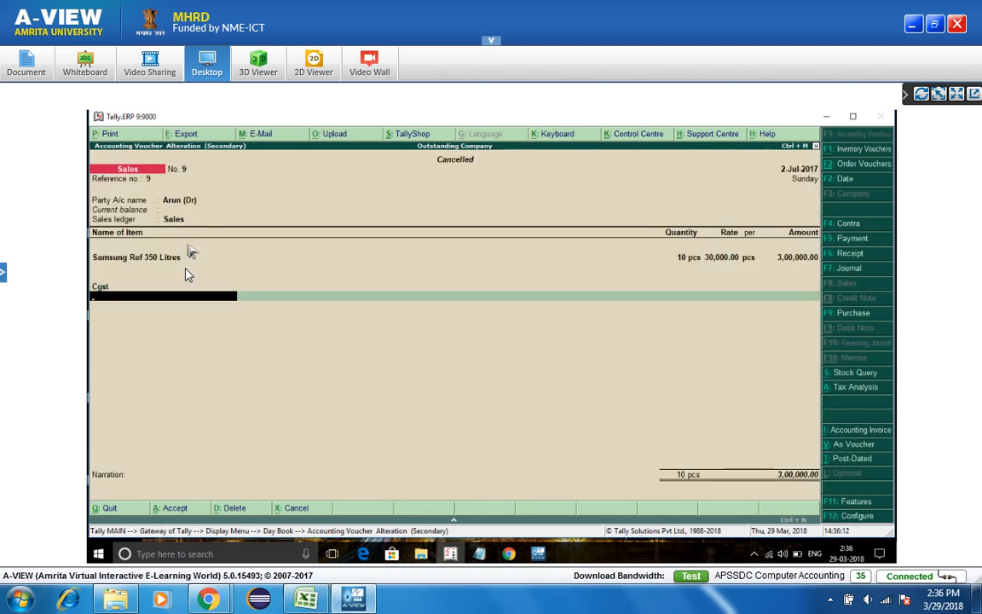
pyautogui.write('Igs')
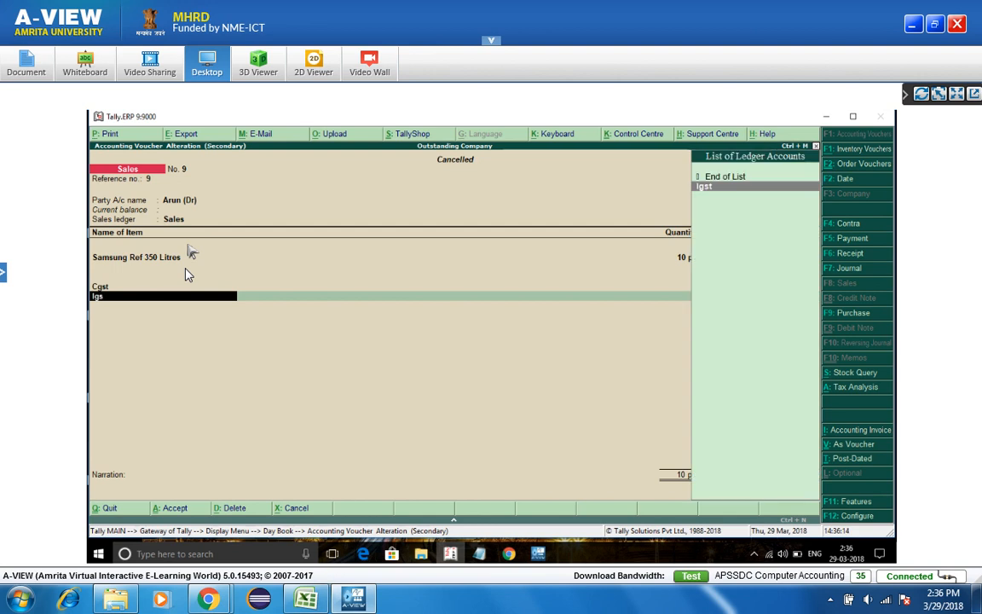
pyautogui.write('t')
pyautogui.press('Return')
pyautogui.press('Return')
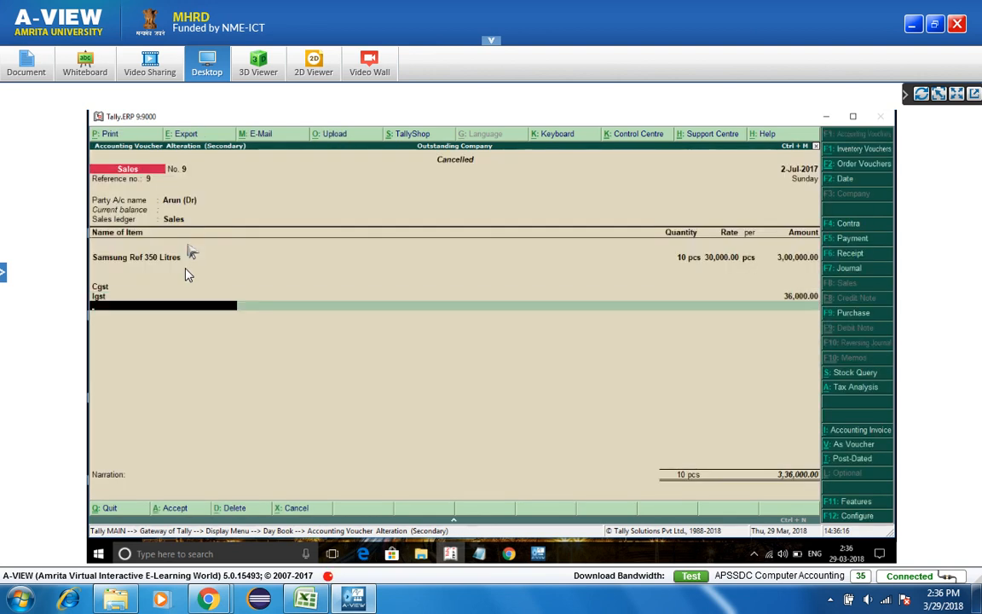
pyautogui.hotkey('ctrl', 'a')
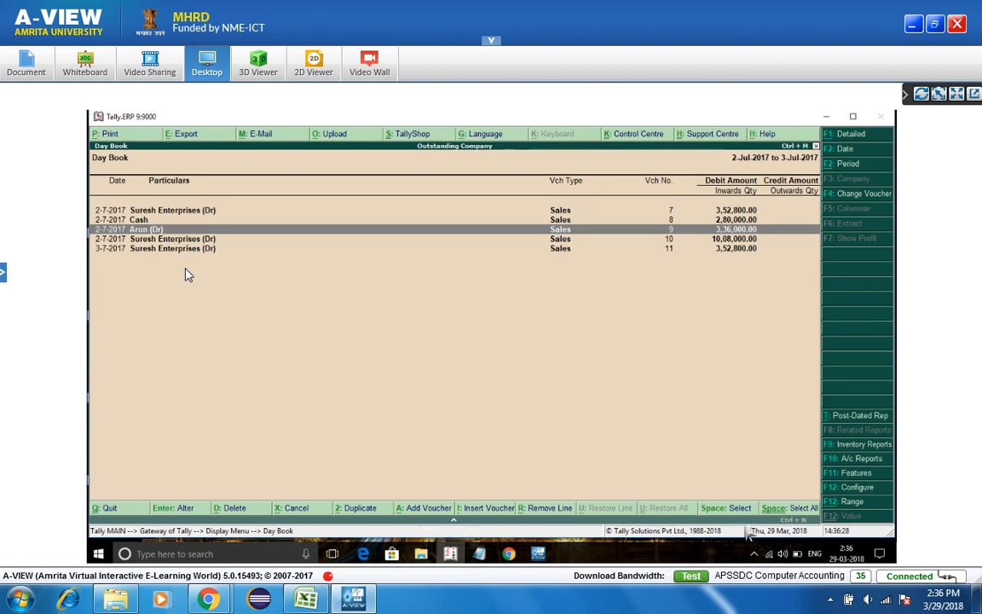
pyautogui.click(855, 503)
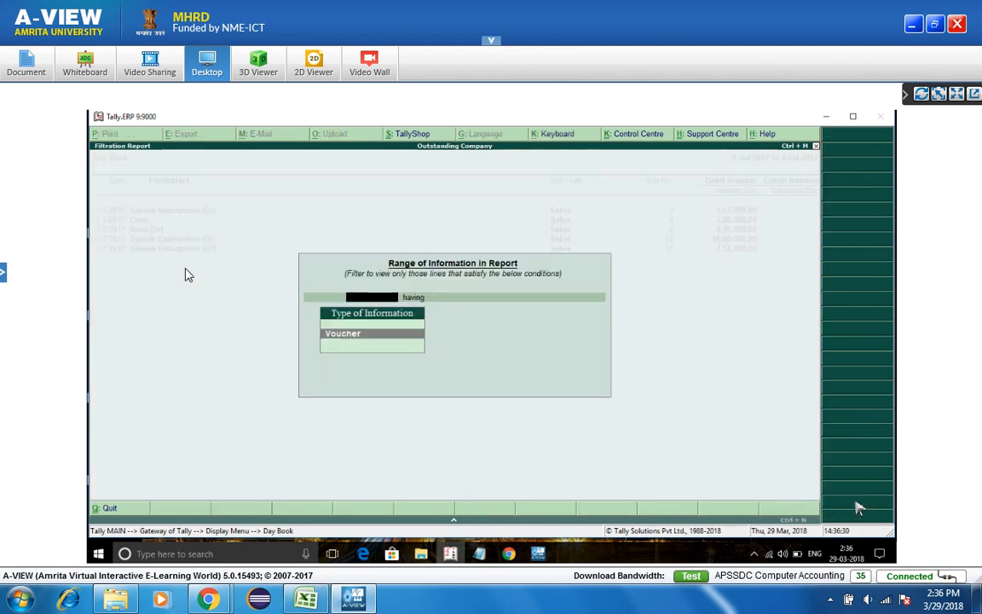
pyautogui.press('Return')
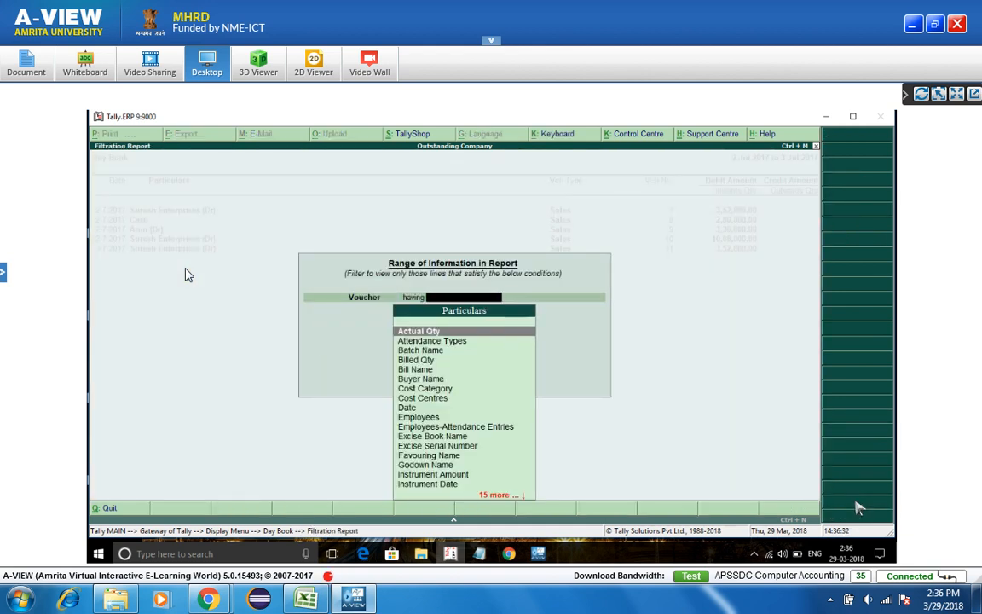
pyautogui.press('Down')
pyautogui.press('Down')
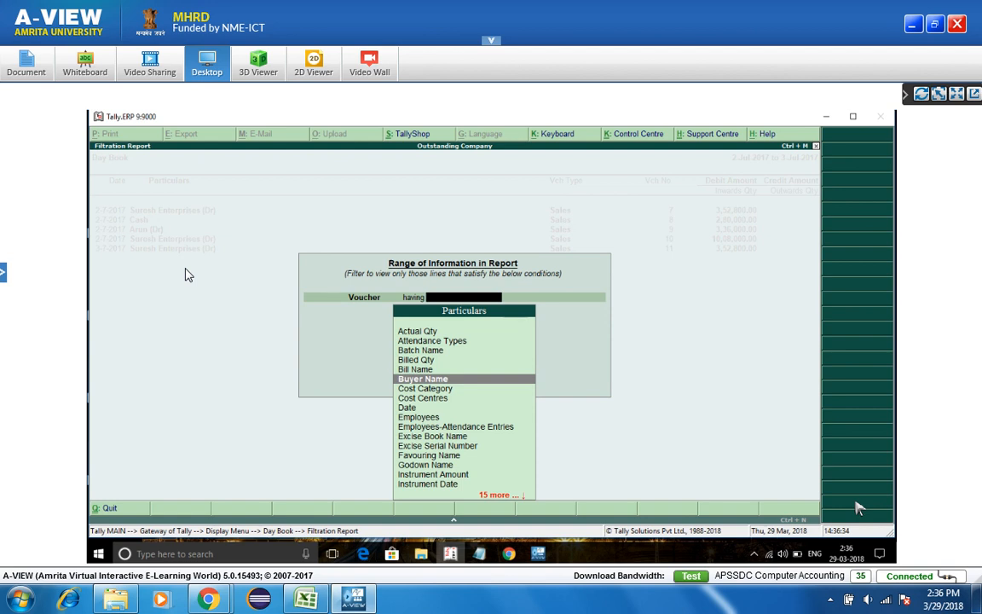
pyautogui.press('Return')
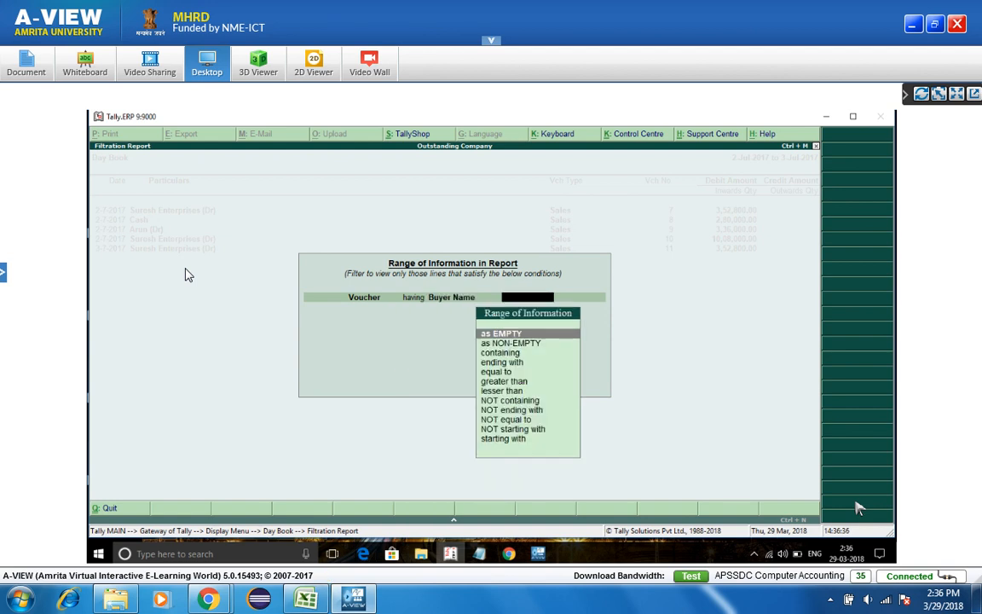
pyautogui.press('Down')
pyautogui.press('Down')
pyautogui.press('Return')
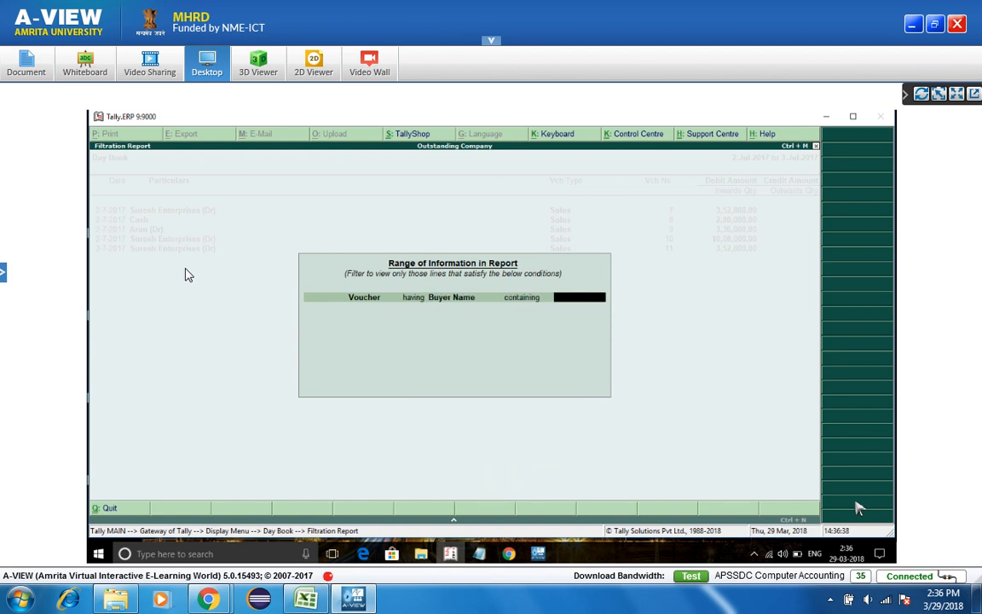
pyautogui.press('Return')
pyautogui.press('Return')
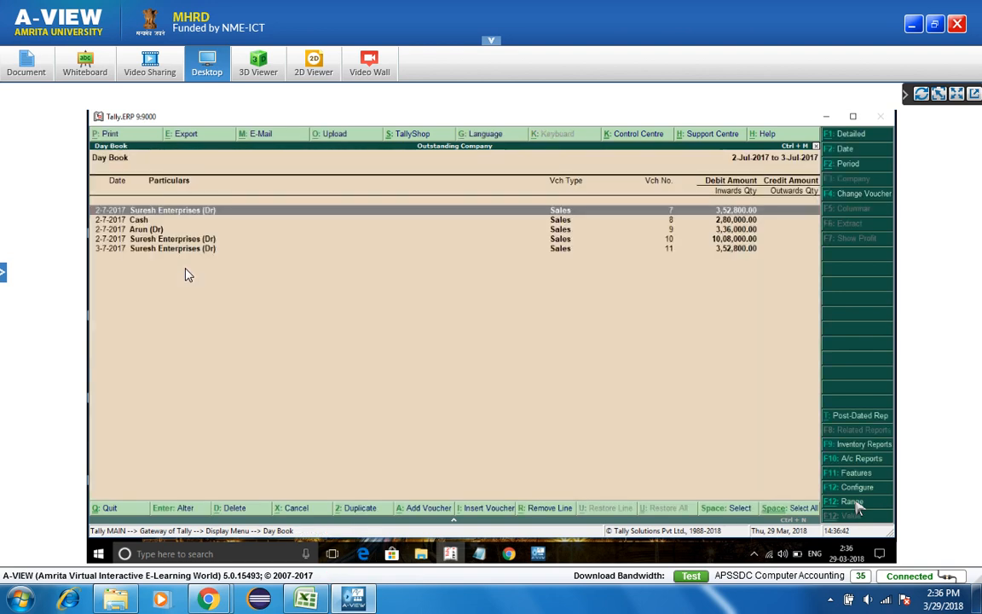
pyautogui.click(857, 504)
# - Filter the Day Book to vouchers whose ledger name contains 'arun'
pyautogui.press('Return')
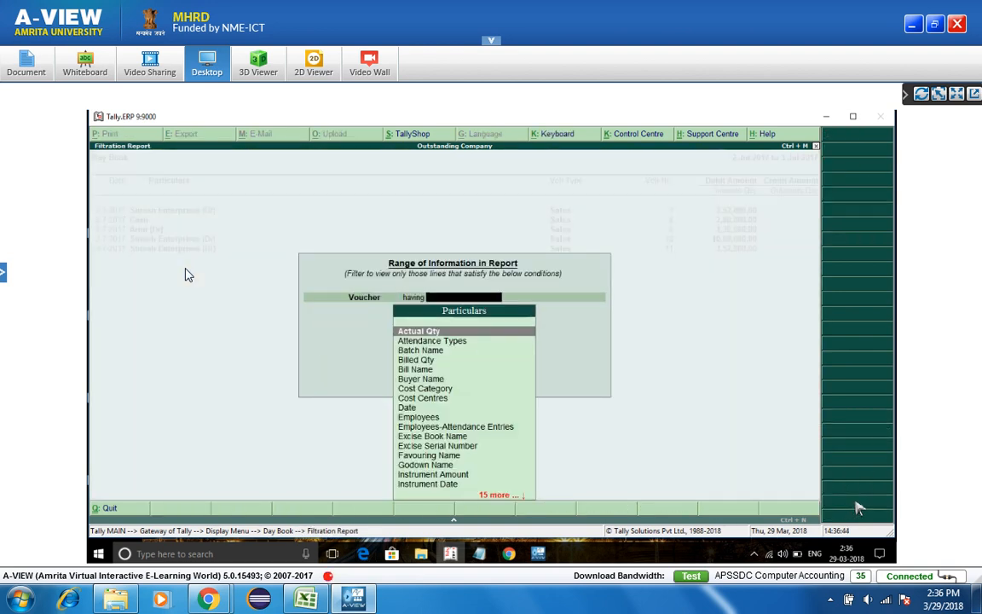
pyautogui.press('Down')
pyautogui.press('Down')
pyautogui.press('Down')
pyautogui.press('Down')
pyautogui.press('Down')
pyautogui.press('Down')
pyautogui.press('Down')
pyautogui.press('Down')
pyautogui.press('Down')
pyautogui.press('Down')
pyautogui.press('Down')
pyautogui.press('Down')
pyautogui.press('Down')
pyautogui.press('Down')
pyautogui.press('Down')
pyautogui.press('Down')
pyautogui.press('Down')
pyautogui.press('Down')
pyautogui.press('Down')
pyautogui.press('Down')
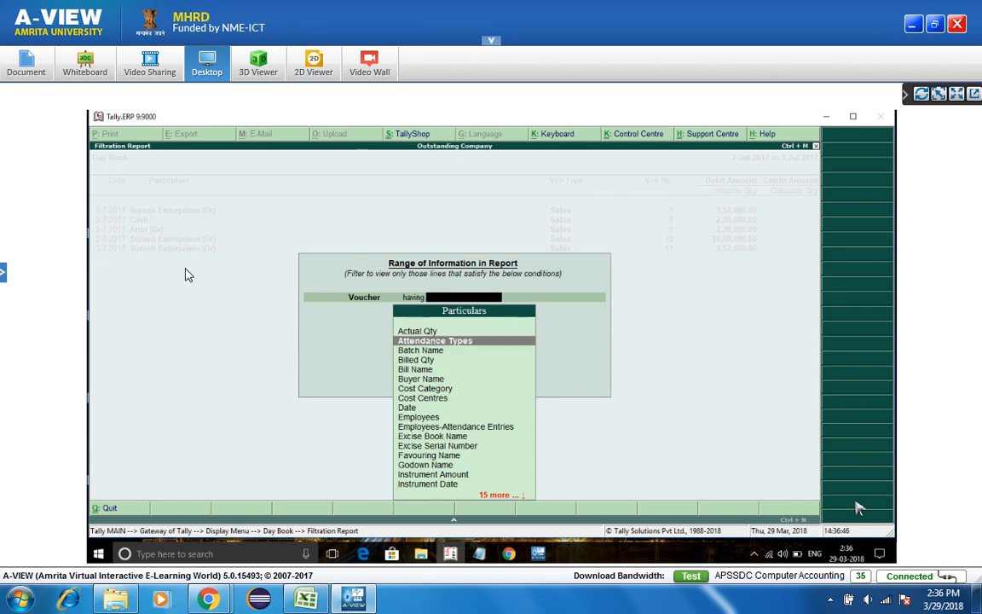
pyautogui.press('Down')
pyautogui.press('Up')
pyautogui.press('Up')
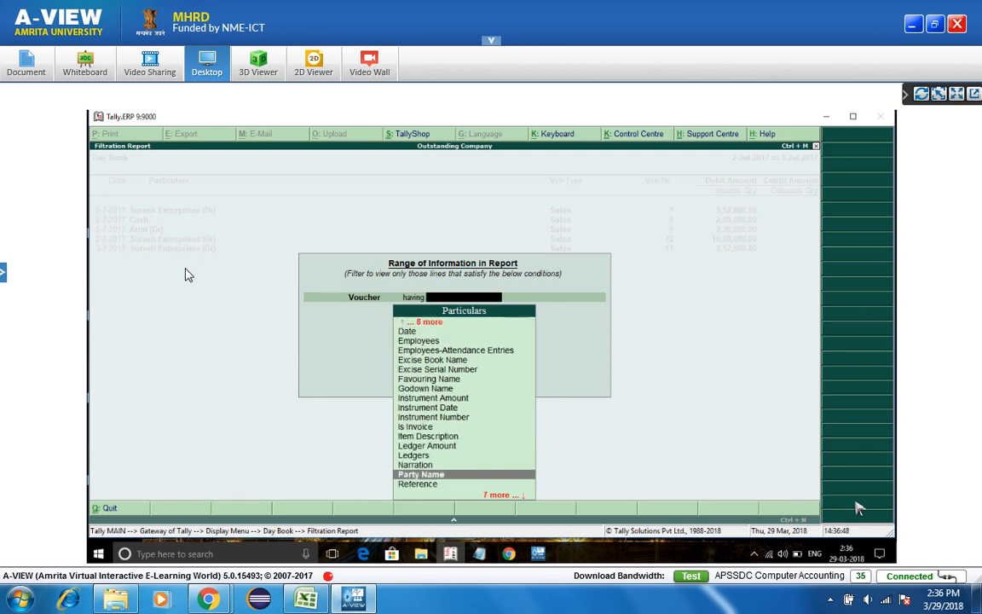
pyautogui.press('Return')
pyautogui.press('Down')
pyautogui.press('Down')
pyautogui.press('Down')
pyautogui.press('Down')
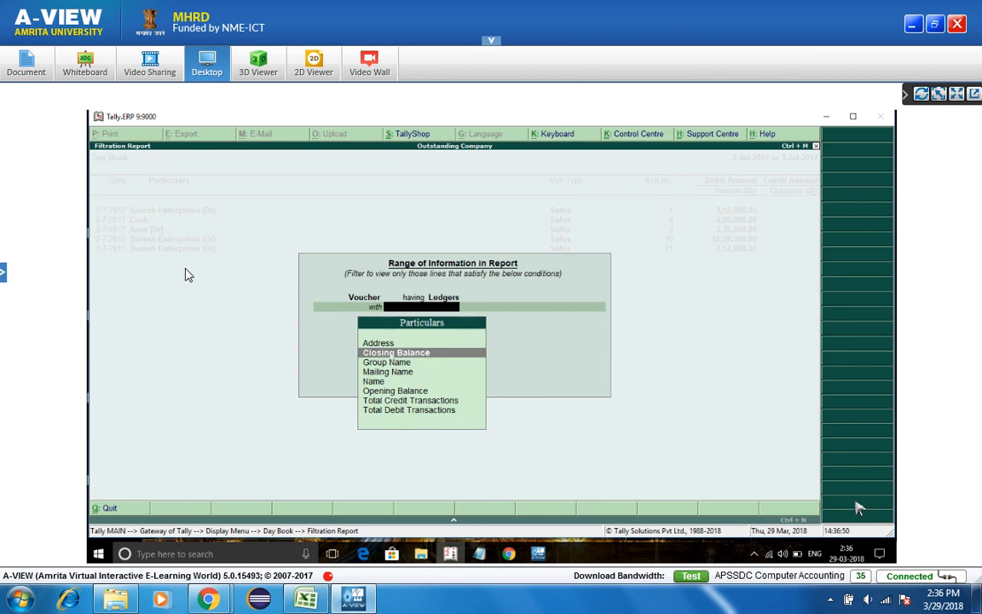
pyautogui.press('Return')
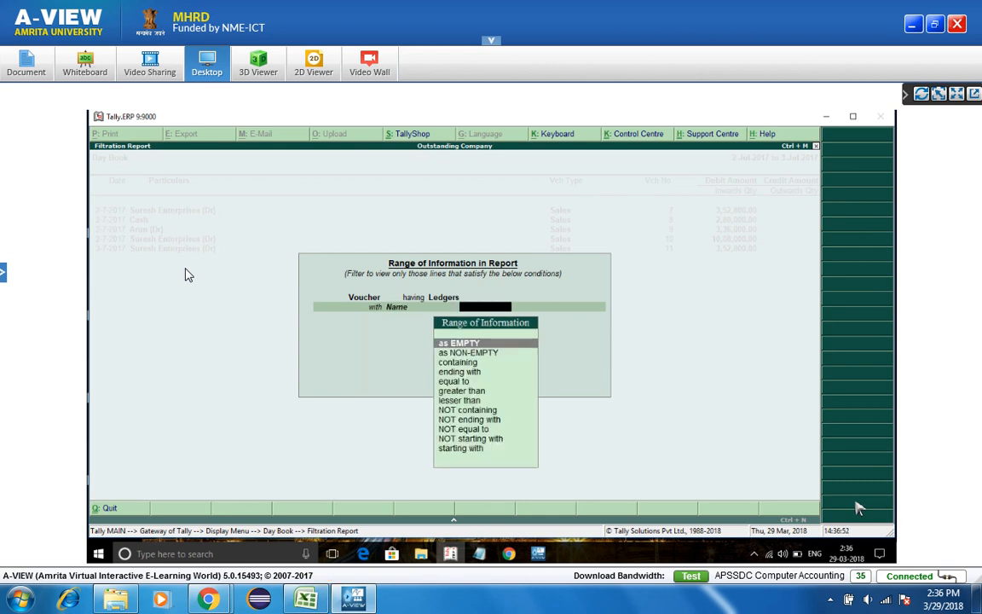
pyautogui.press('Down')
pyautogui.press('Down')
pyautogui.press('Return')
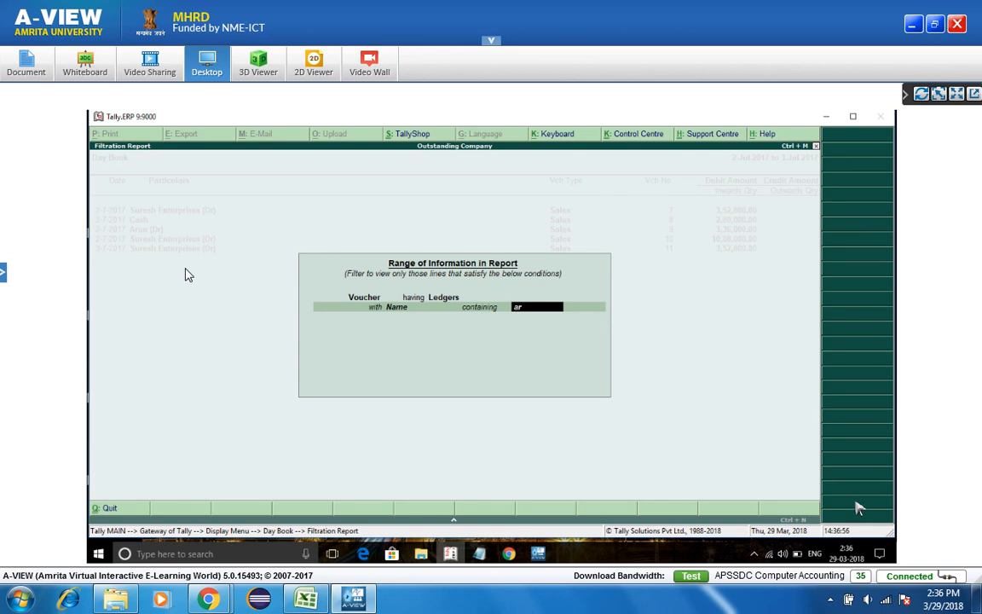
pyautogui.write('arun')
pyautogui.press('Return')
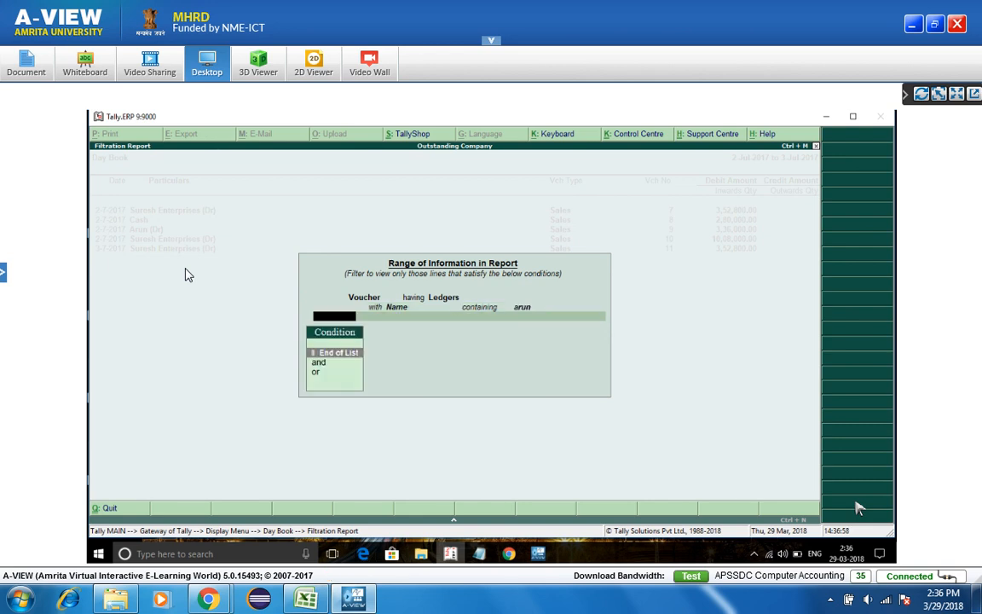
pyautogui.press('Return')
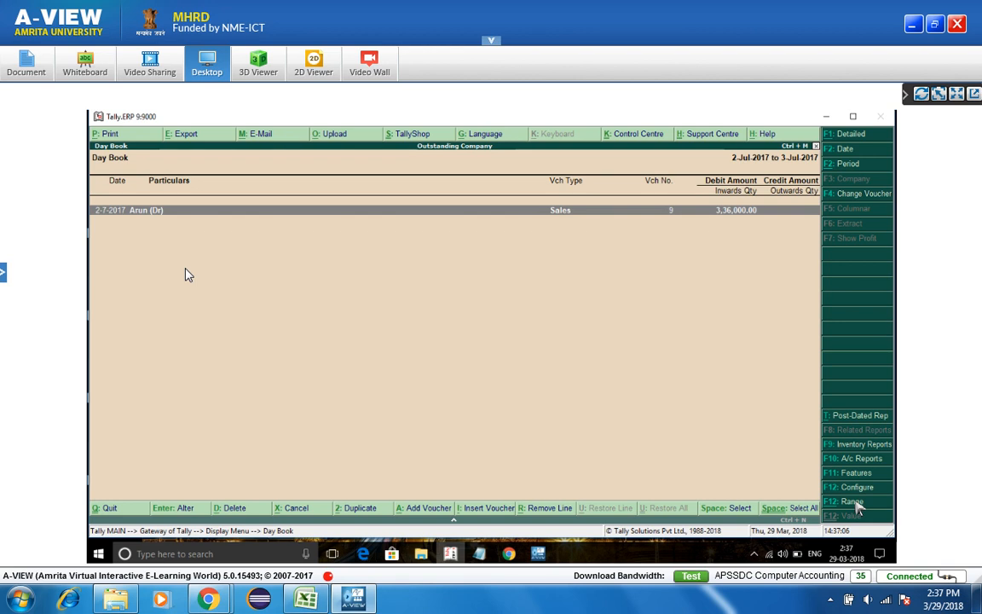
# - Clear the Ledgers filter condition and leave the Day Book
pyautogui.click(857, 503)
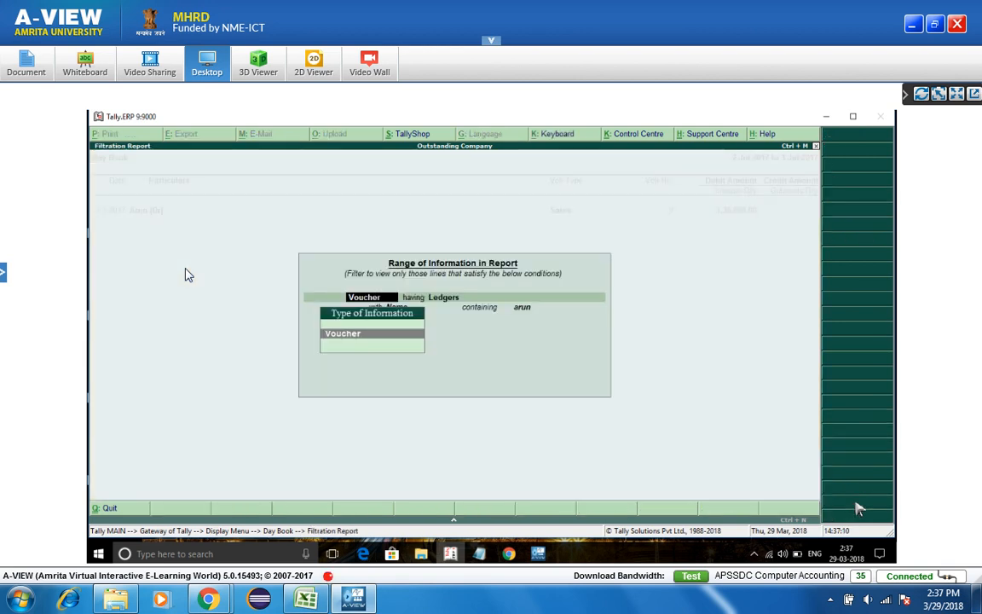
pyautogui.press('Return')
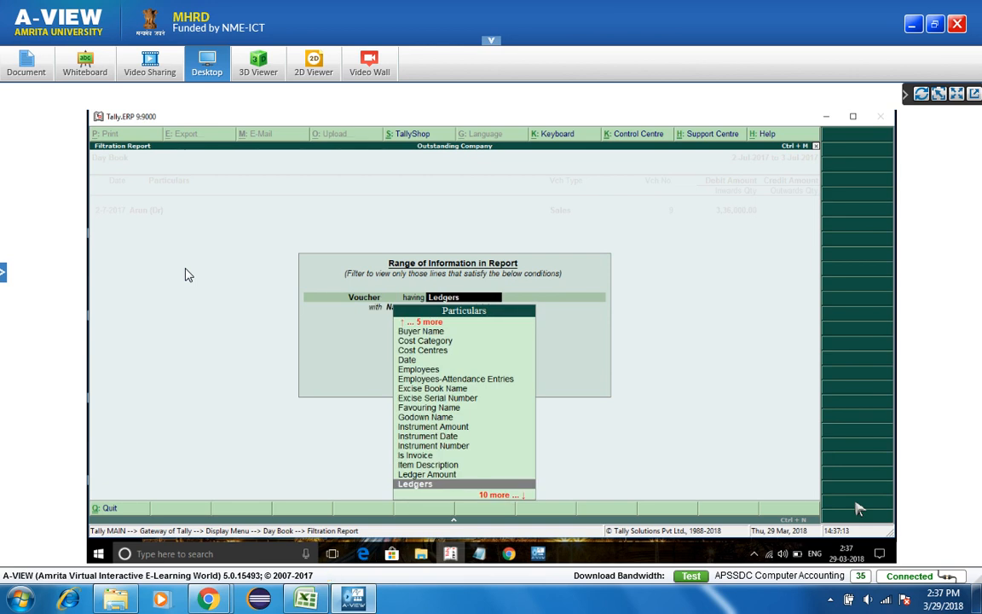
pyautogui.press('Down')
pyautogui.press('Down')
pyautogui.press('Down')
pyautogui.press('Down')
pyautogui.press('Down')
pyautogui.press('Down')
pyautogui.press('Down')
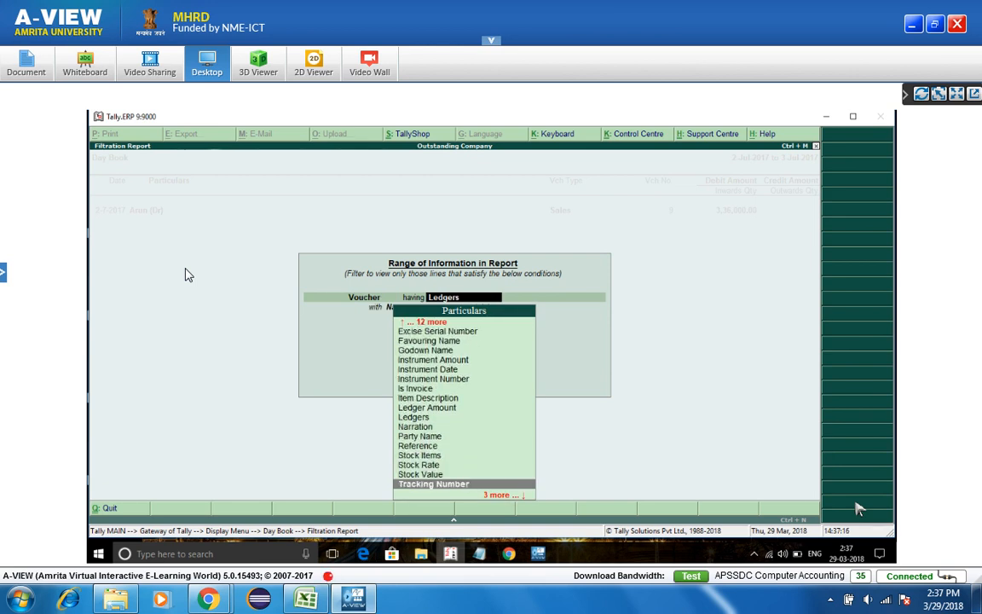
pyautogui.press('Down')
pyautogui.press('Down')
pyautogui.press('Down')
pyautogui.press('BackSpace')
pyautogui.press('Escape')
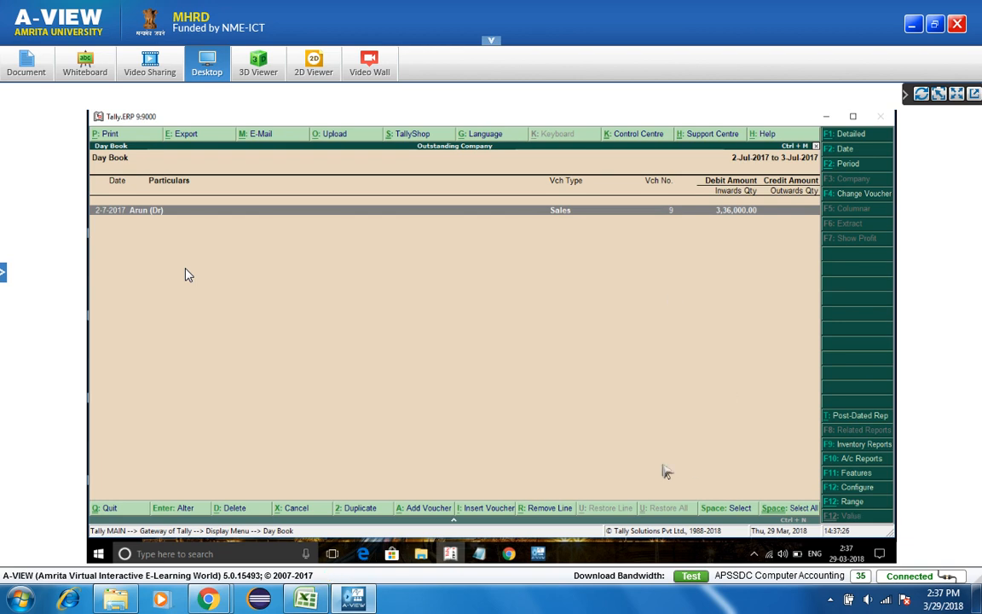
pyautogui.press('Escape')
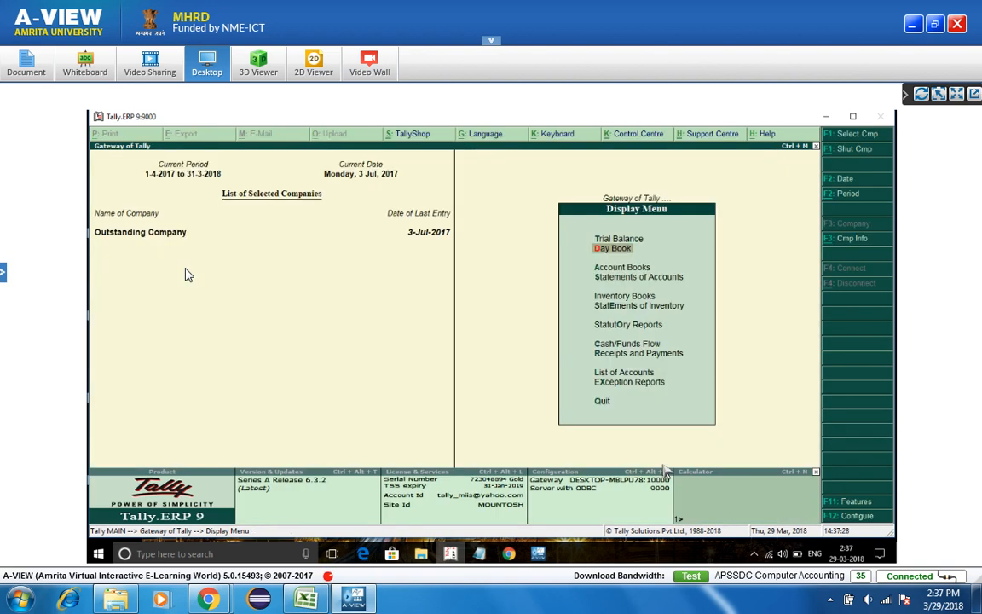
# - Open the Trial Balance and show it ledger-wise in detailed view
pyautogui.press('Escape')
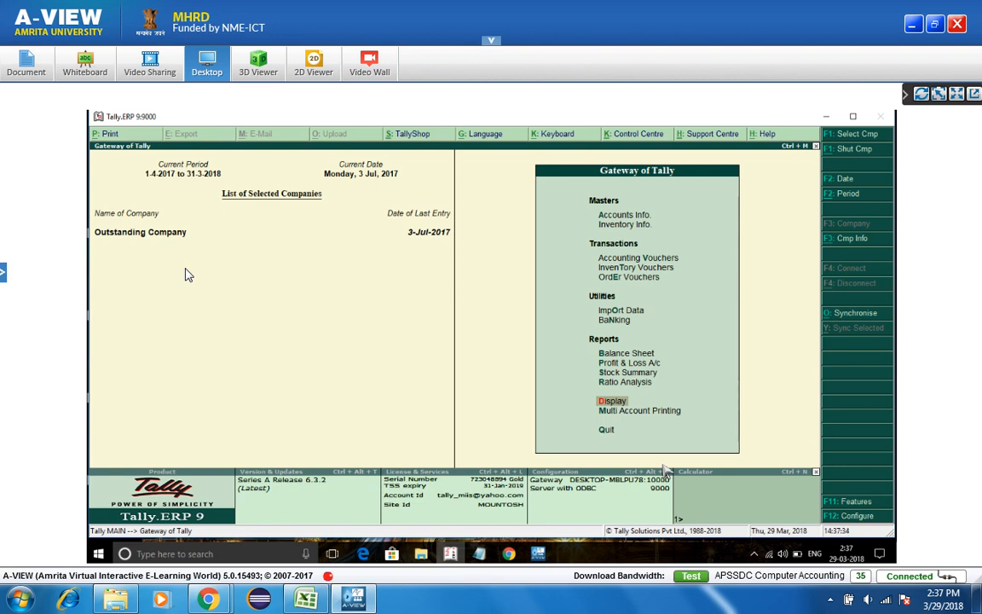
pyautogui.press('Return')
pyautogui.press('Return')
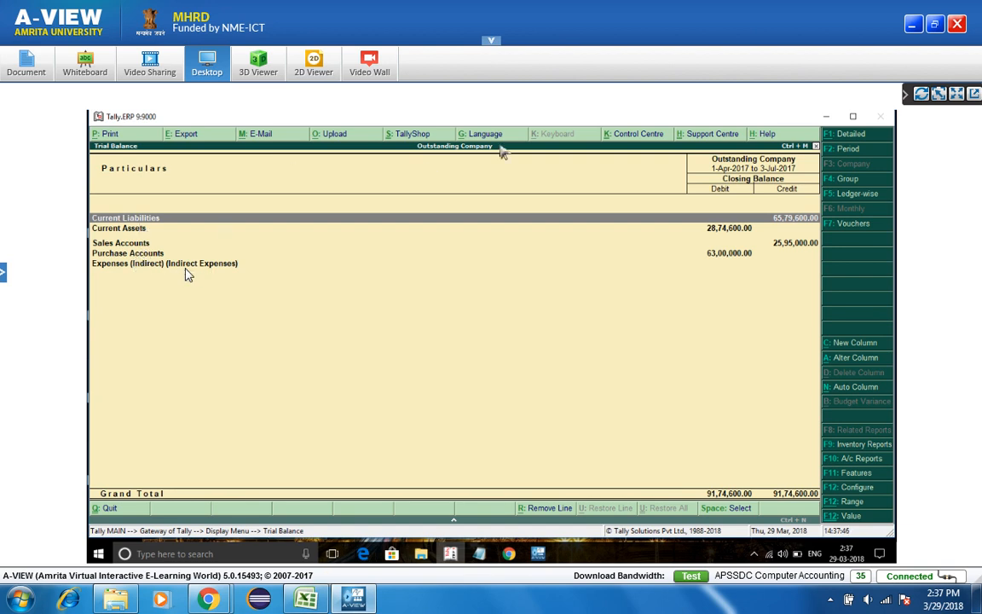
pyautogui.click(858, 196)
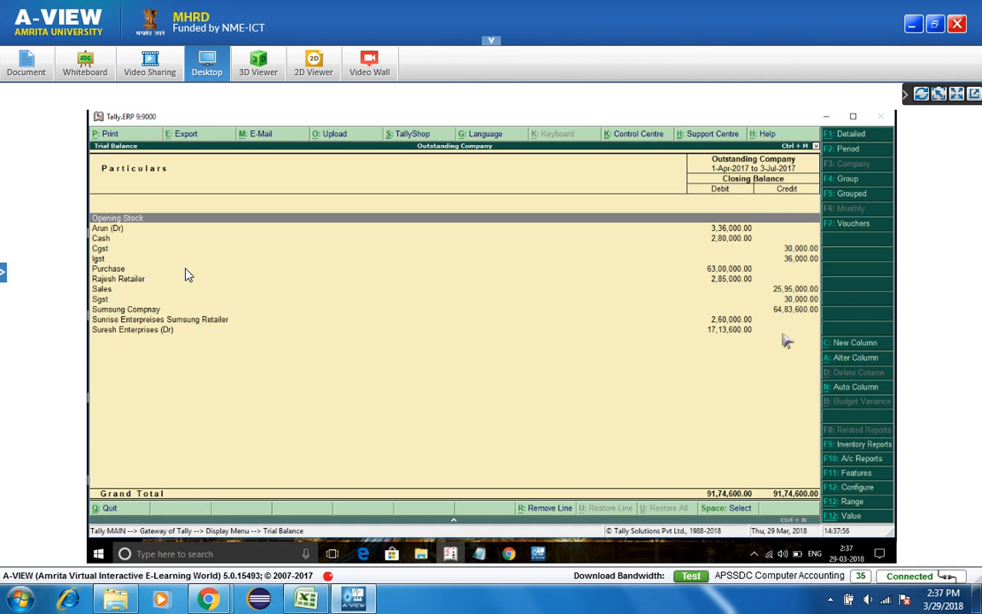
pyautogui.click(854, 137)
# - Add a new Actuals closing-balance column for the Sundry Debtors group
pyautogui.click(852, 344)
pyautogui.press('Return')
pyautogui.press('Return')
pyautogui.press('Return')
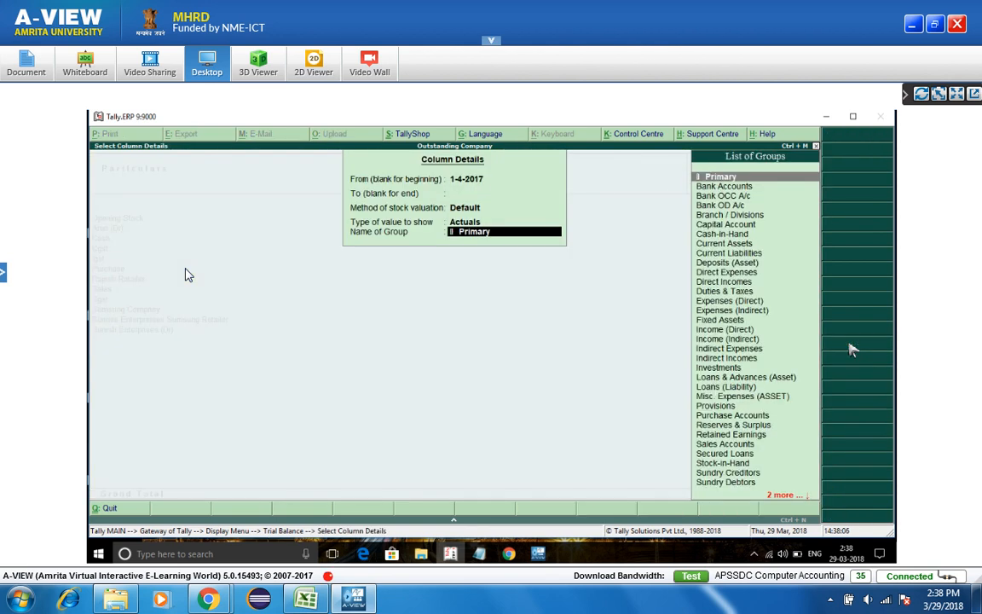
pyautogui.press('BackSpace')
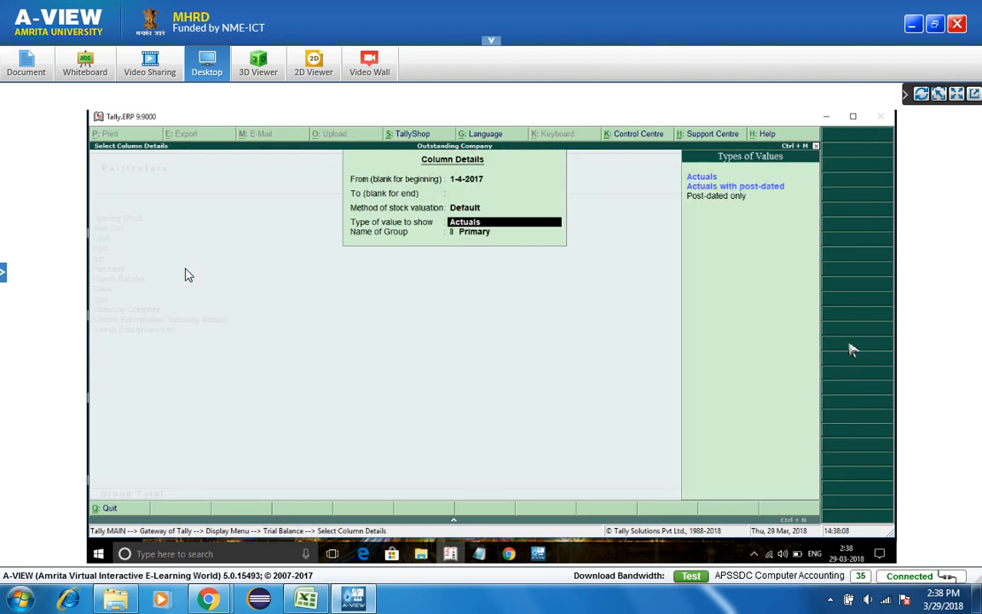
pyautogui.press('Return')
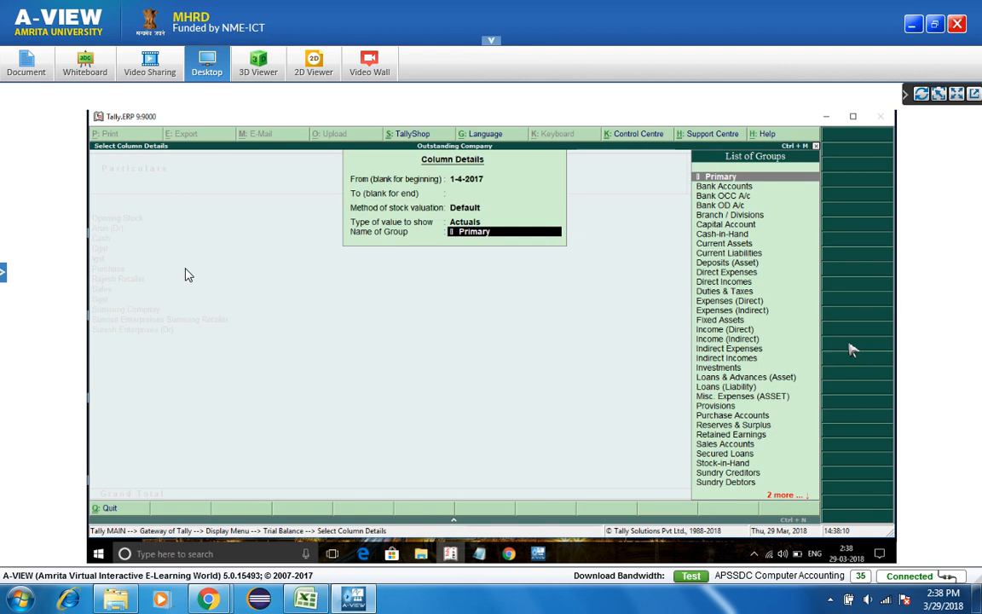
pyautogui.press('Down')
pyautogui.press('Down')
pyautogui.press('Down')
pyautogui.press('Down')
pyautogui.press('Down')
pyautogui.press('Down')
pyautogui.press('Down')
pyautogui.press('Down')
pyautogui.press('Down')
pyautogui.press('Down')
pyautogui.press('Down')
pyautogui.press('Down')
pyautogui.press('Down')
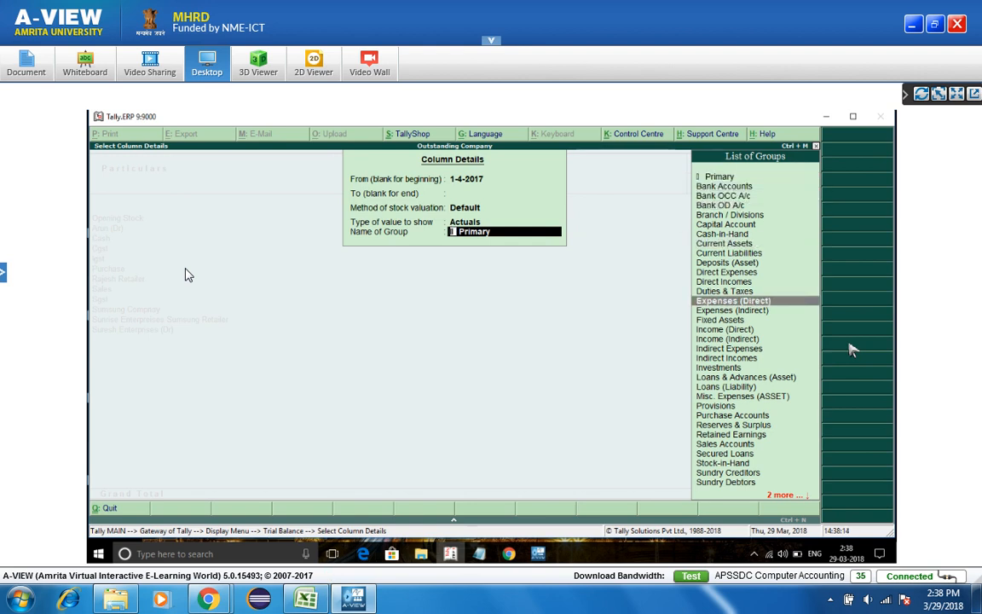
pyautogui.press('Down')
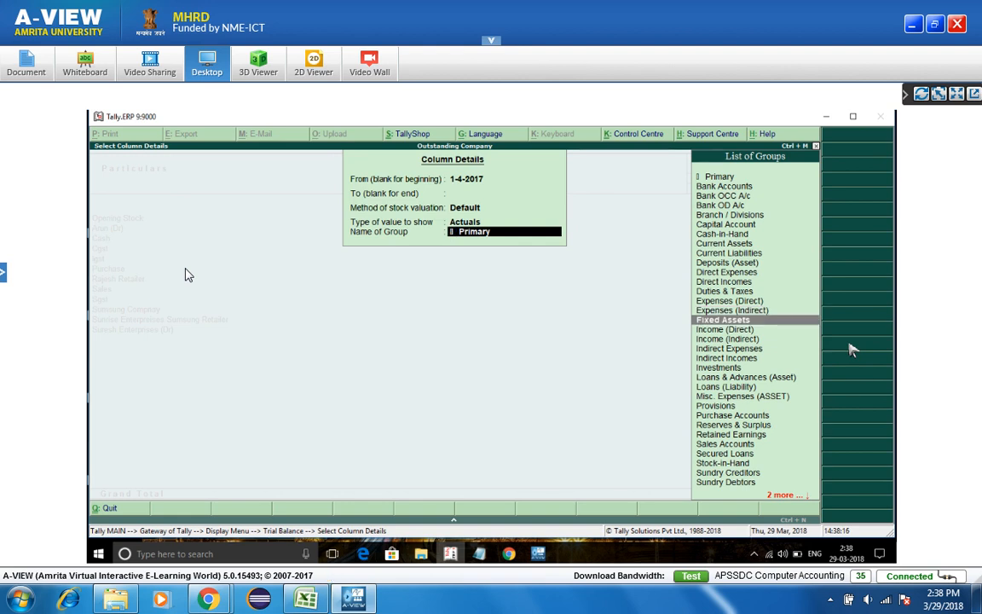
pyautogui.press('Down')
pyautogui.press('Down')
pyautogui.press('Down')
pyautogui.press('Down')
pyautogui.press('Down')
pyautogui.press('Down')
pyautogui.press('Down')
pyautogui.press('Down')
pyautogui.press('Down')
pyautogui.press('Down')
pyautogui.press('Down')
pyautogui.press('Down')
pyautogui.press('Down')
pyautogui.press('Down')
pyautogui.press('Down')
pyautogui.press('Down')
pyautogui.press('Down')
pyautogui.press('Down')
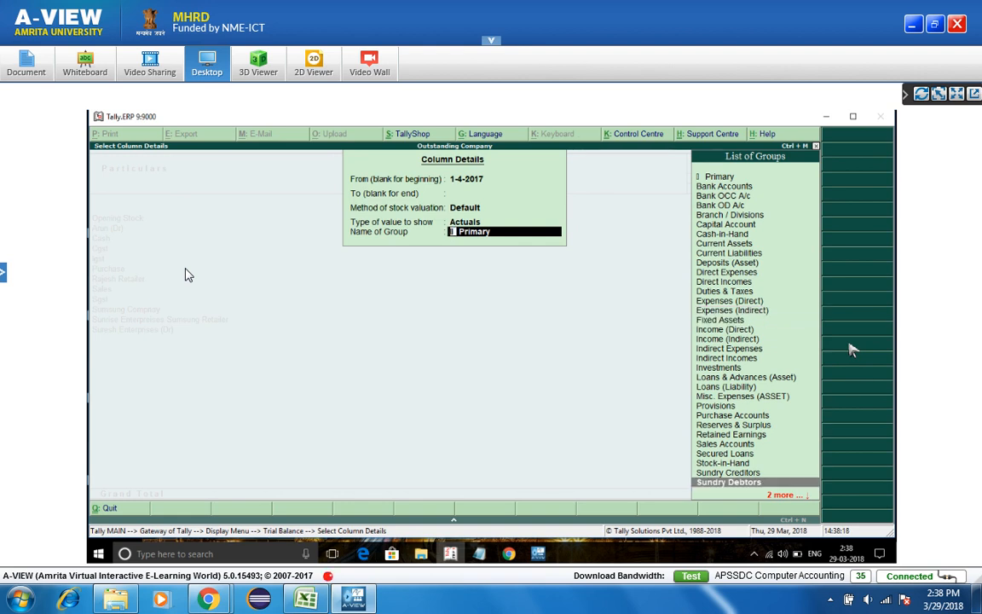
pyautogui.press('Return')
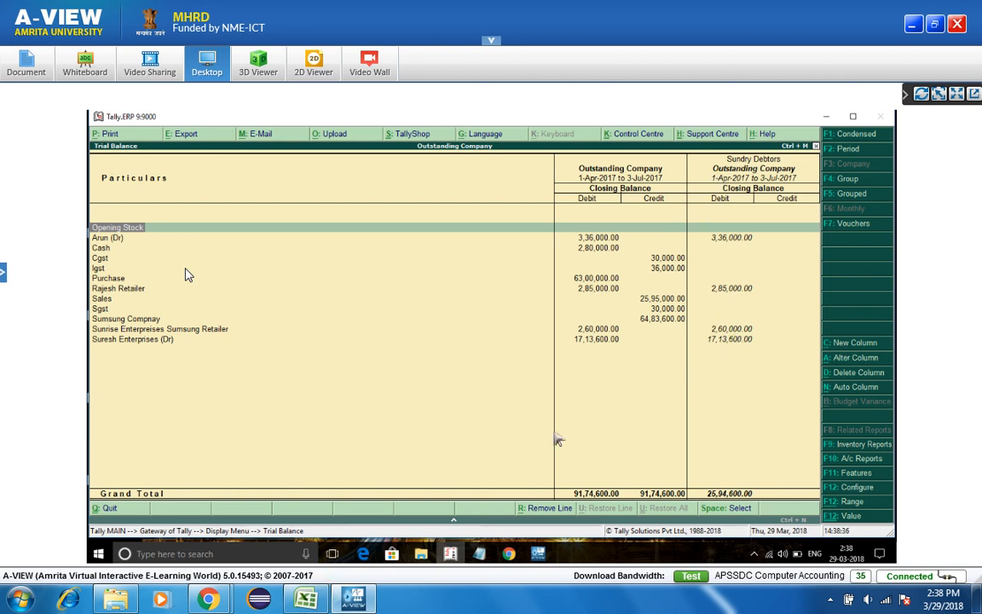
# - Reopen the Trial Balance and restrict its column to Sundry Debtors only
pyautogui.press('Escape')
pyautogui.press('Return')
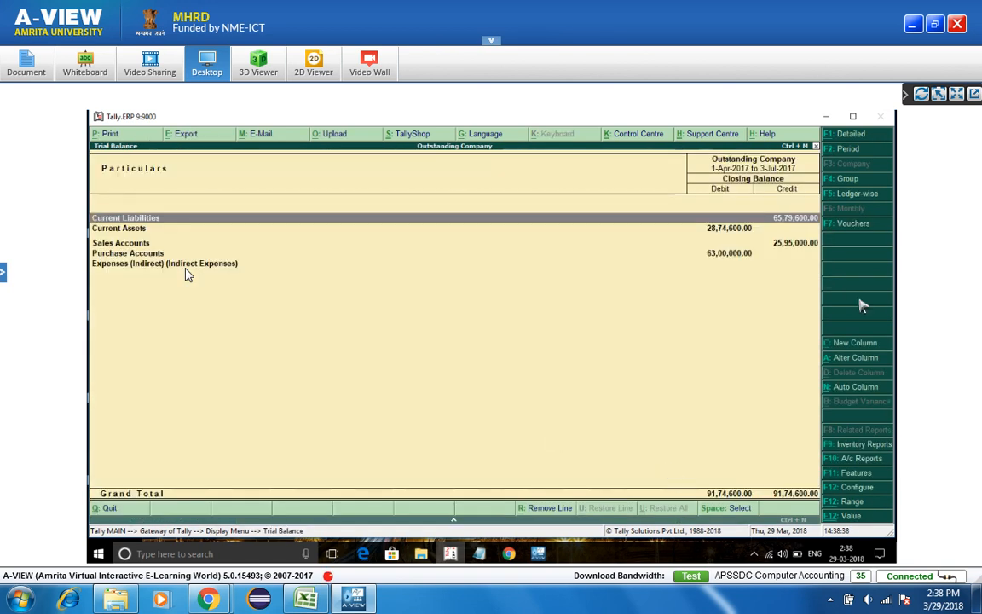
pyautogui.click(855, 362)
pyautogui.press('Return')
pyautogui.press('Return')
pyautogui.press('Return')
pyautogui.press('Down')
pyautogui.press('Down')
pyautogui.press('Down')
pyautogui.press('Down')
pyautogui.press('Down')
pyautogui.press('Down')
pyautogui.press('Down')
pyautogui.press('Down')
pyautogui.press('Down')
pyautogui.press('Down')
pyautogui.press('Down')
pyautogui.press('Down')
pyautogui.press('Down')
pyautogui.press('Down')
pyautogui.press('Down')
pyautogui.press('Down')
pyautogui.press('Down')
pyautogui.press('Down')
pyautogui.press('Down')
pyautogui.press('Down')
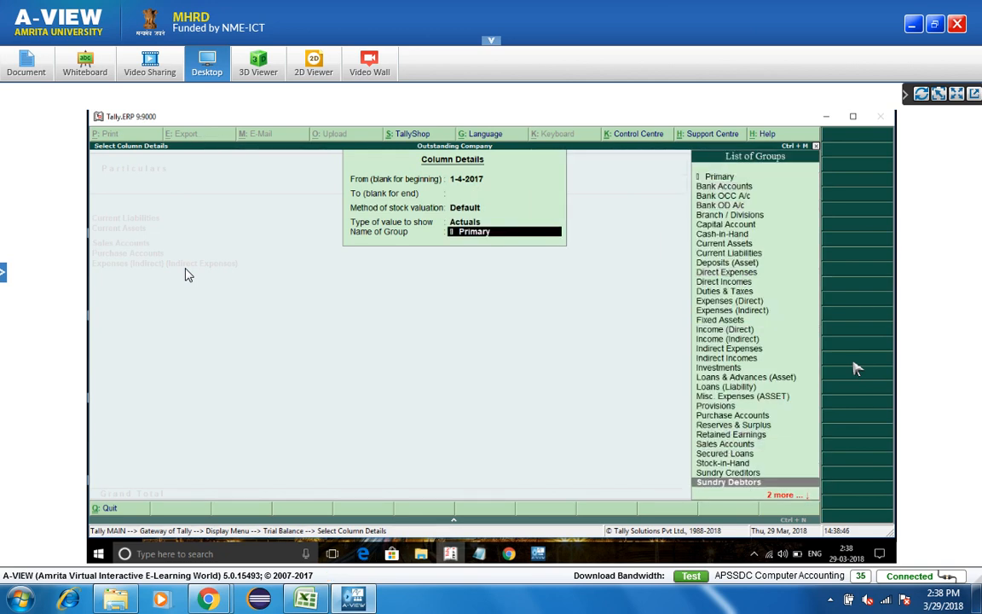
pyautogui.press('Return')
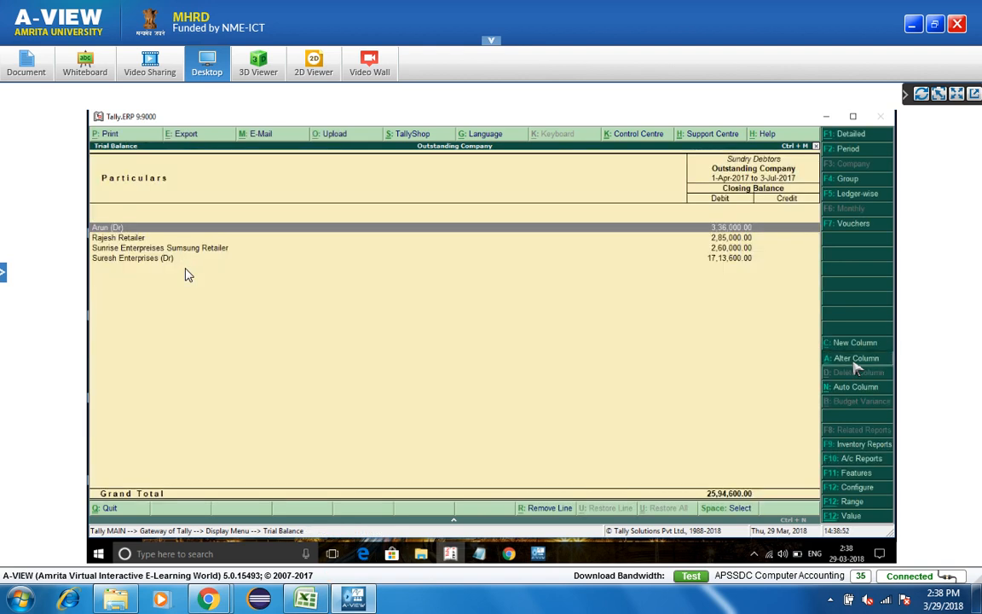
# - Clear the column's From date, reopen the Trial Balance, check its vouchers, and show it ledger-wise
pyautogui.click(854, 364)
pyautogui.press('BackSpace')
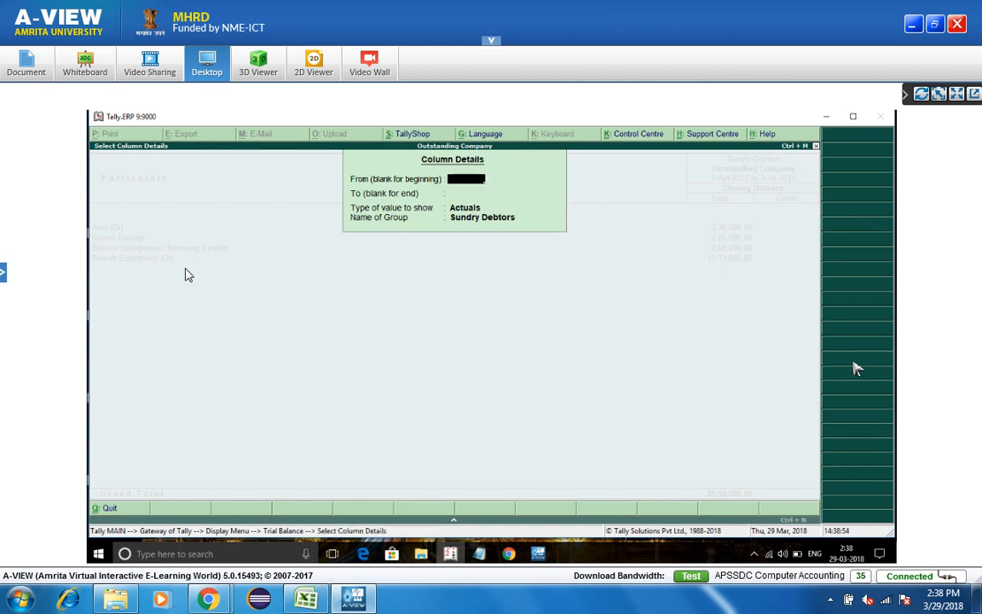
pyautogui.press('Escape')
pyautogui.press('Escape')
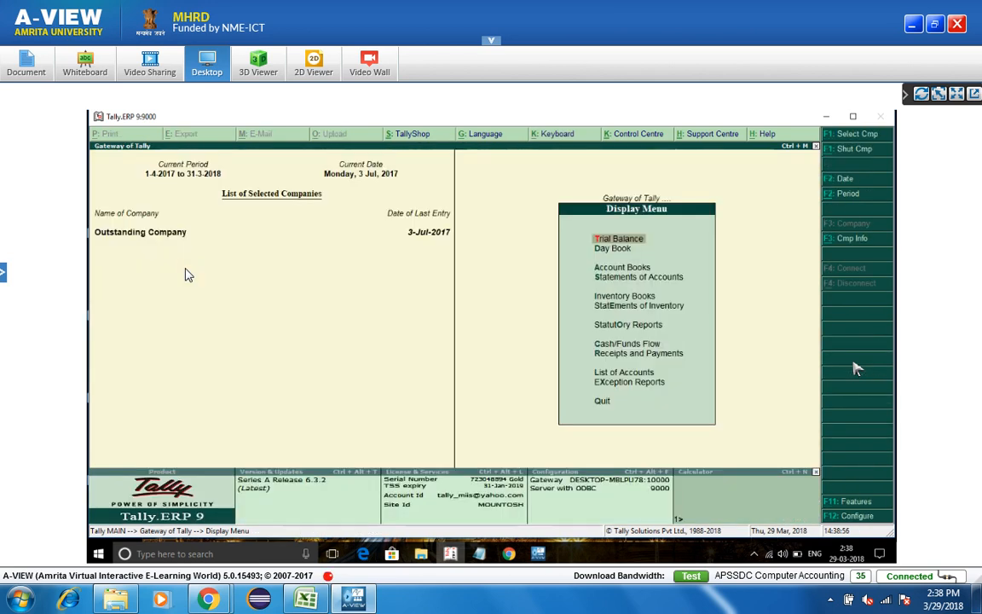
pyautogui.press('Return')
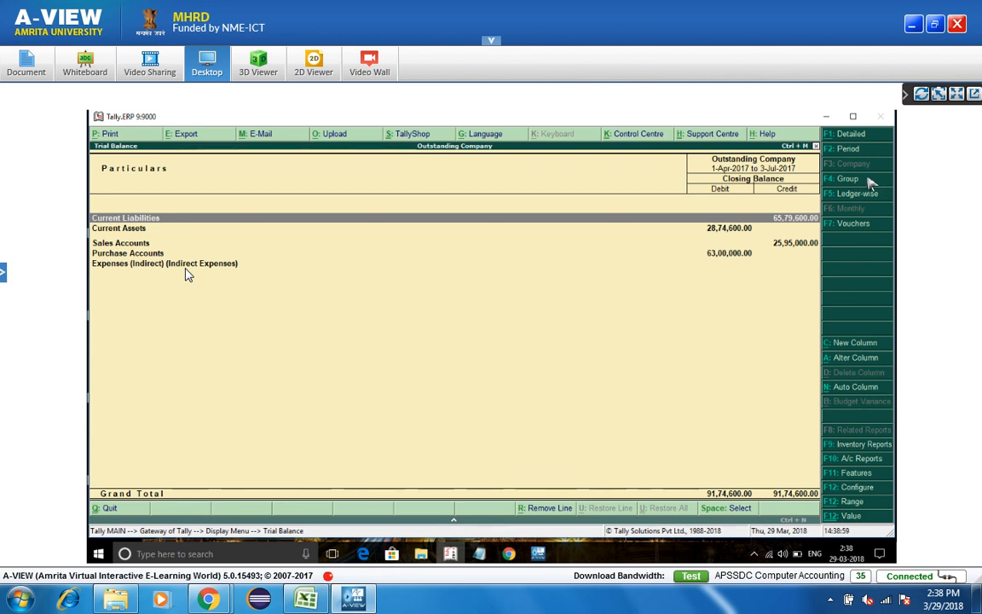
pyautogui.click(854, 226)
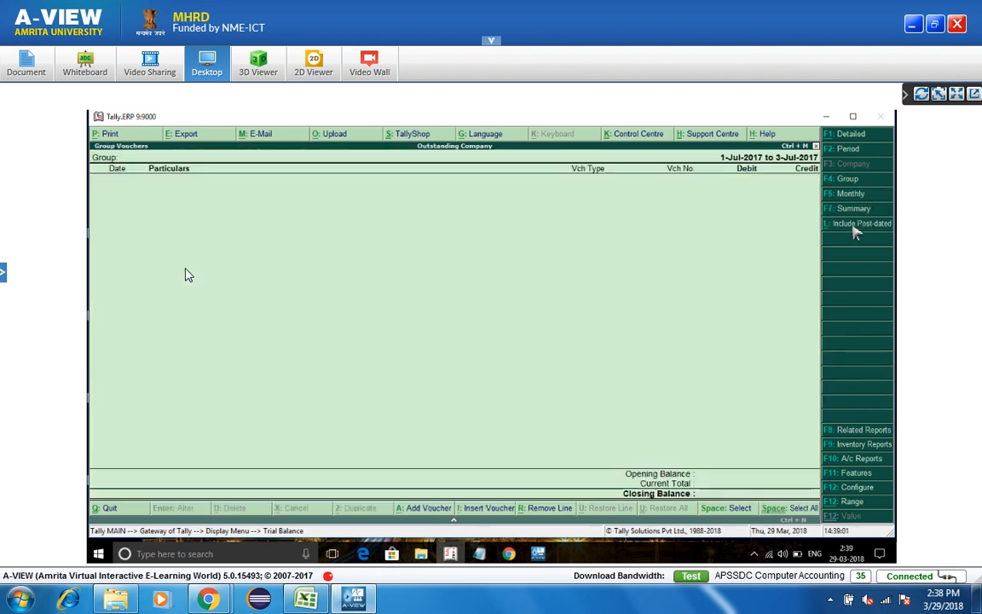
pyautogui.press('Escape')
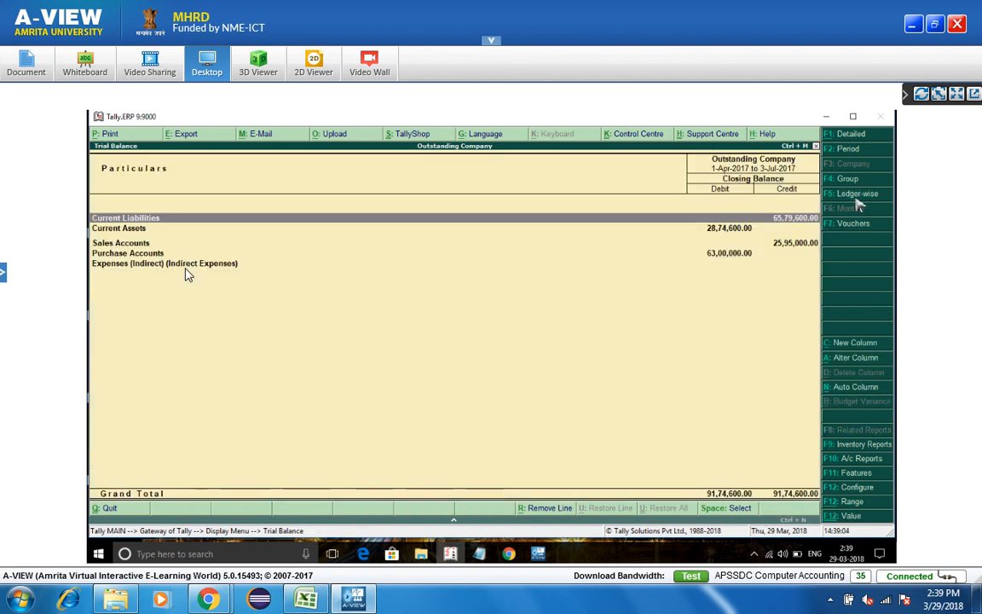
pyautogui.click(859, 194)
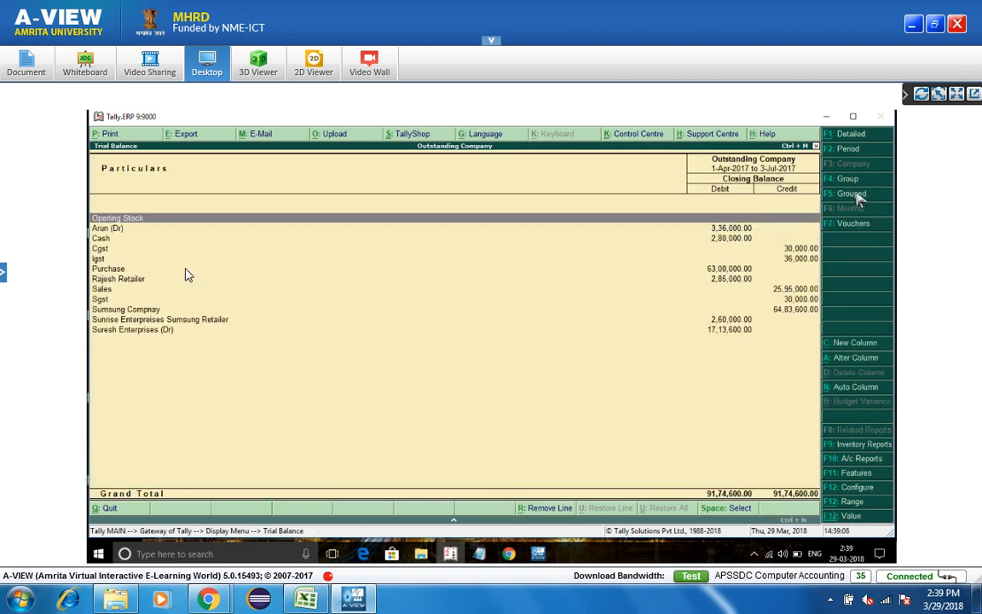
# - Try daily auto columns without a total, review April, then reopen a single-column Trial Balance
pyautogui.click(858, 394)
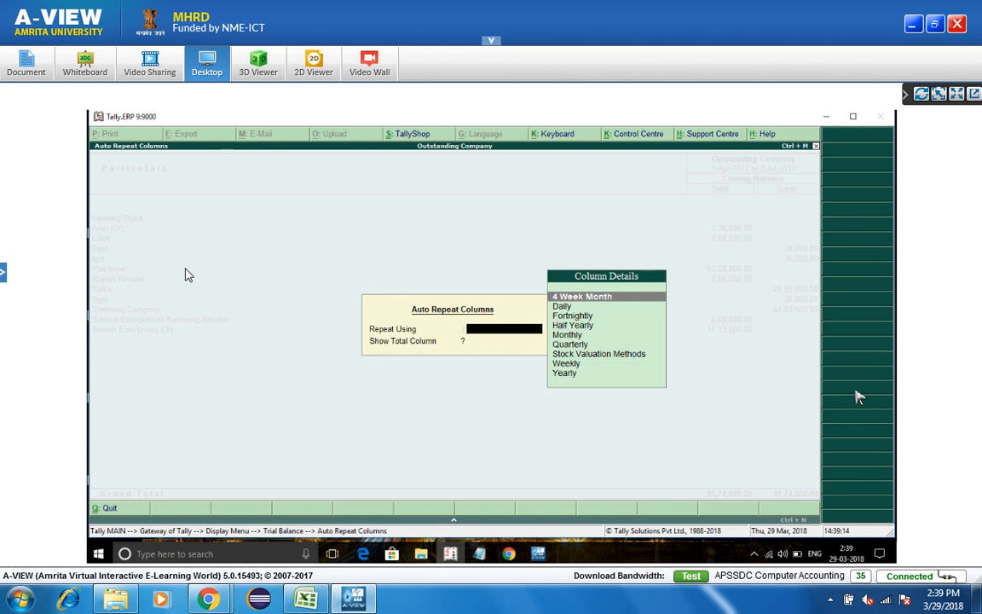
pyautogui.press('Down')
pyautogui.press('Return')
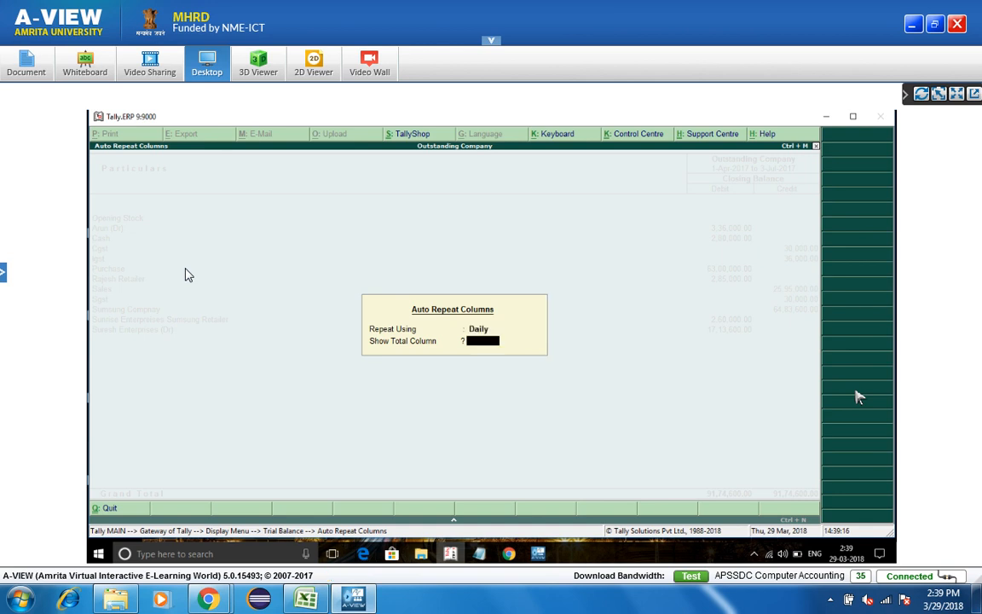
pyautogui.press('Return')
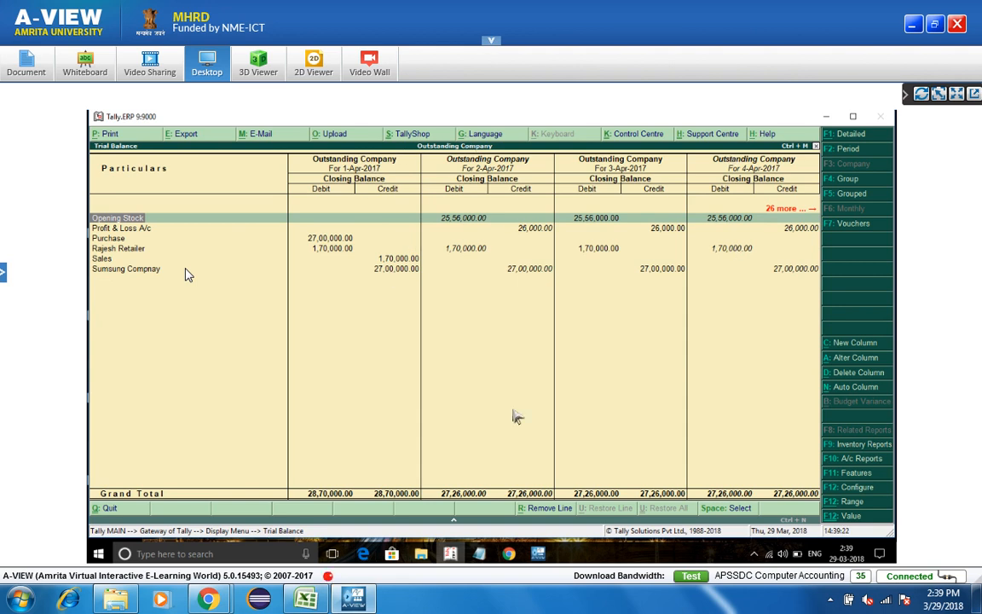
pyautogui.press('Right')
pyautogui.press('Right')
pyautogui.press('Right')
pyautogui.press('Right')
pyautogui.press('Right')
pyautogui.press('Right')
pyautogui.press('Right')
pyautogui.press('Right')
pyautogui.press('Right')
pyautogui.press('Right')
pyautogui.press('Right')
pyautogui.press('Right')
pyautogui.press('Right')
pyautogui.press('Right')
pyautogui.press('Right')
pyautogui.press('Right')
pyautogui.press('Right')
pyautogui.press('Right')
pyautogui.press('Right')
pyautogui.press('Right')
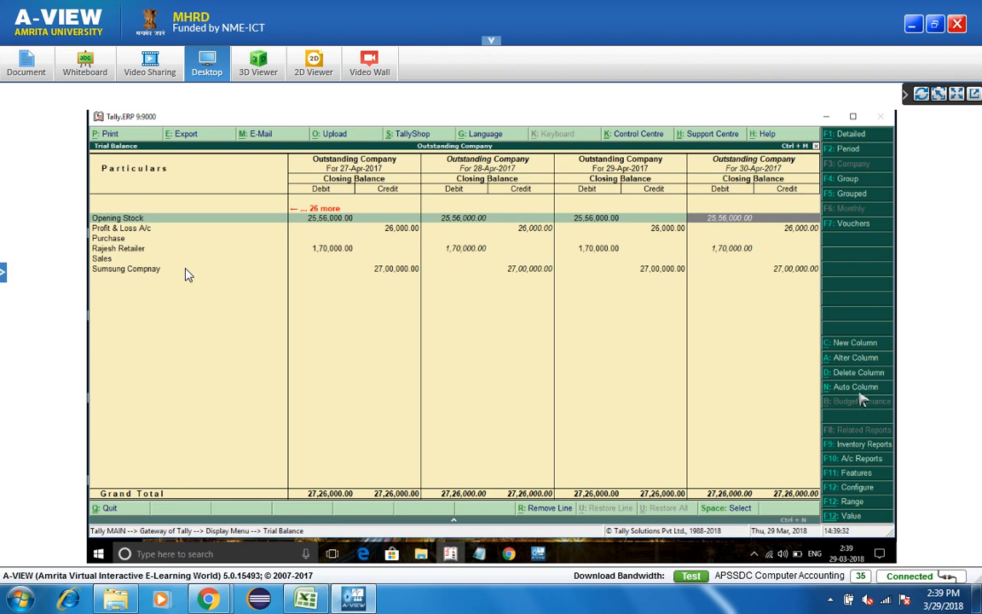
pyautogui.press('Escape')
pyautogui.press('Return')
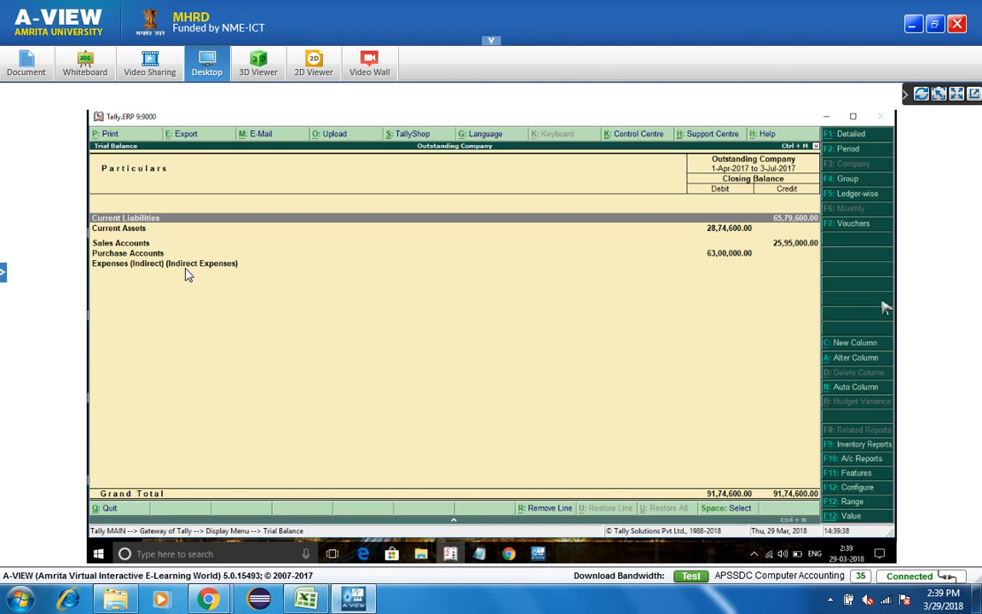
# - Try ledger-wise monthly auto columns, then reopen the Trial Balance ledger-wise in one column
pyautogui.press('F5')
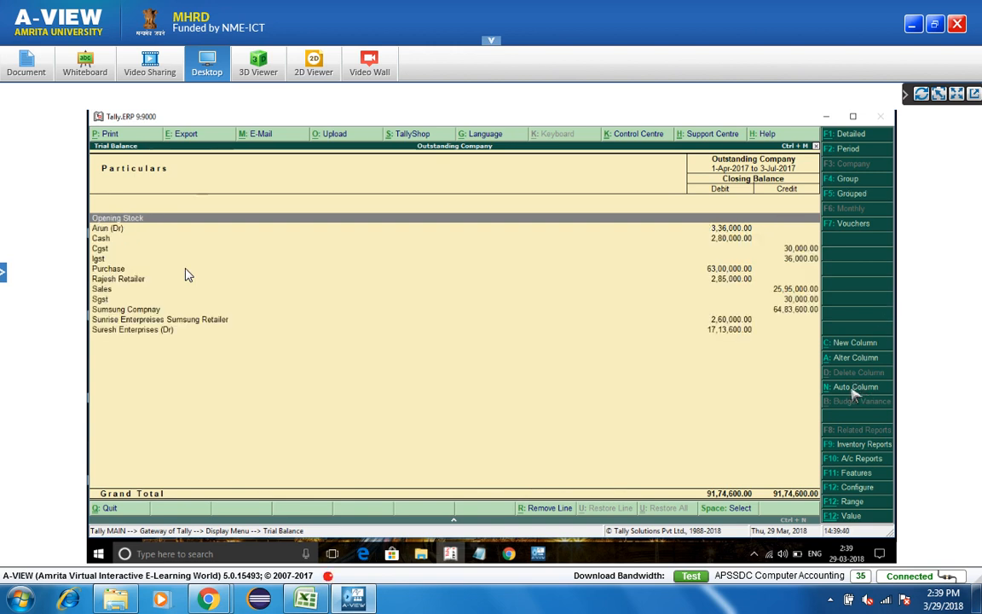
pyautogui.click(852, 388)
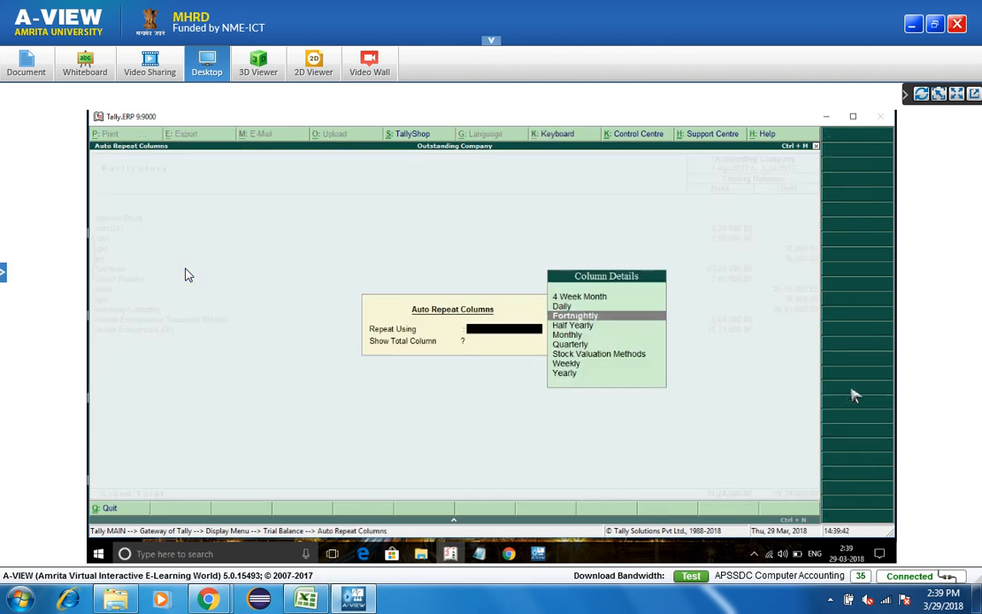
pyautogui.press('Down')
pyautogui.press('Down')
pyautogui.press('Return')
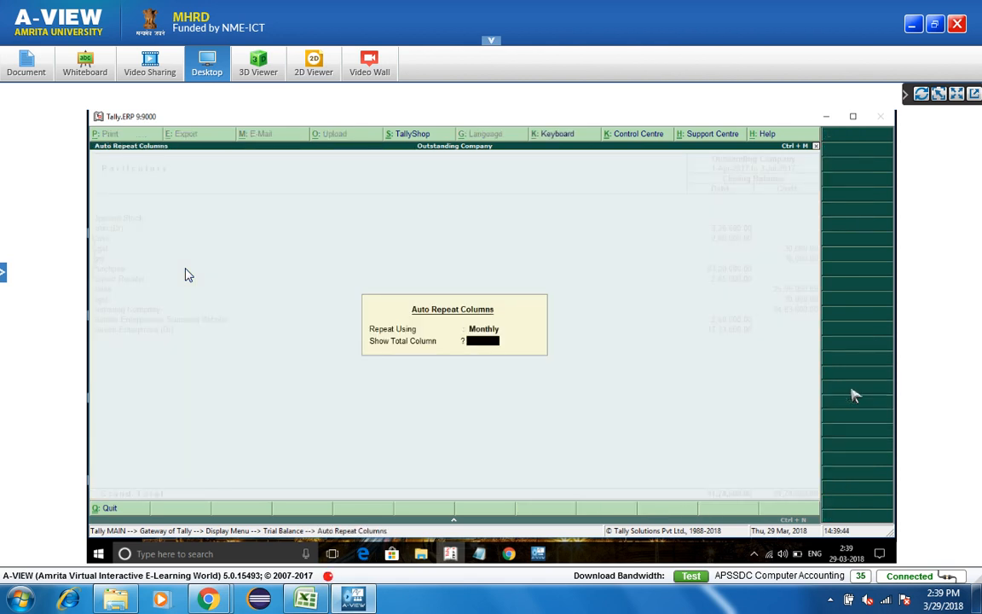
pyautogui.press('Return')
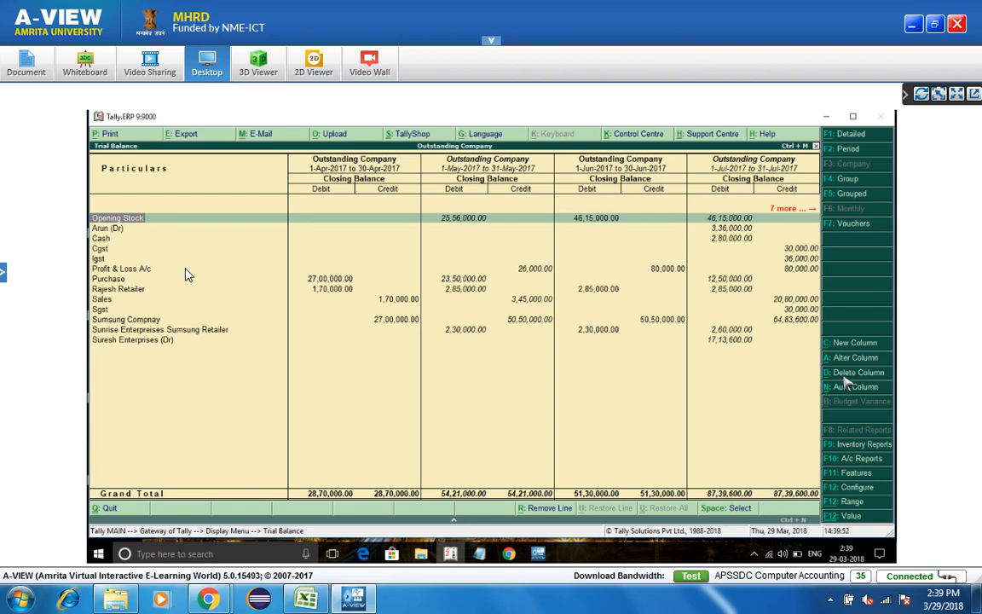
pyautogui.press('Escape')
pyautogui.press('Return')
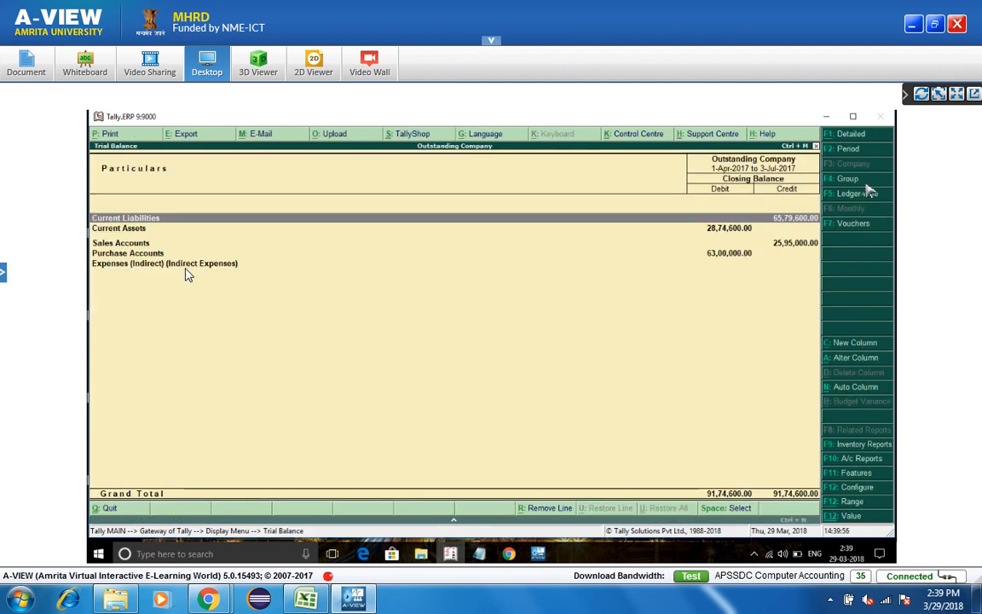
pyautogui.click(868, 198)
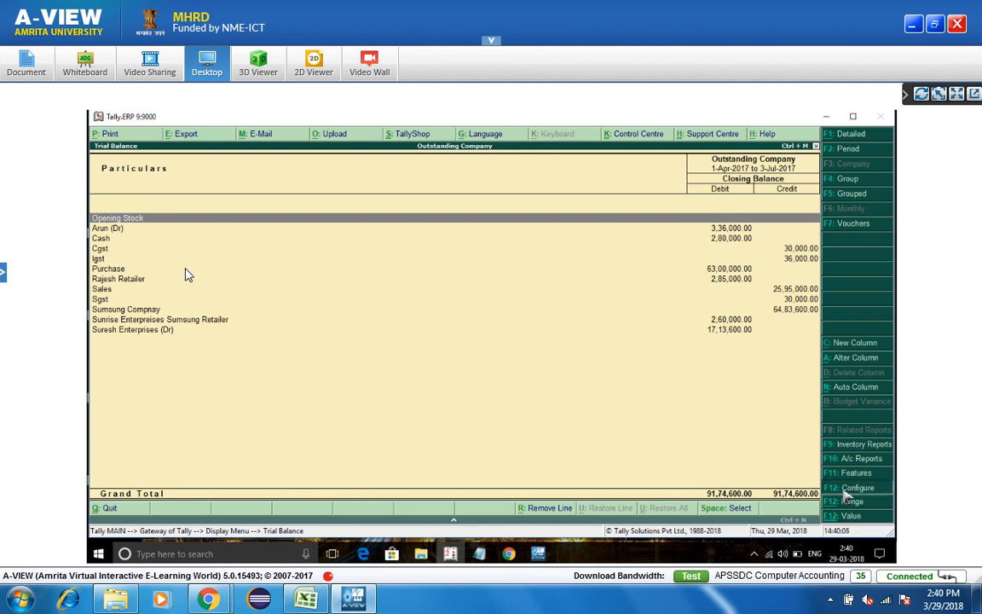
# - Configure the Trial Balance to show opening balances and transaction debit/credit columns, keeping other defaults
pyautogui.click(843, 490)
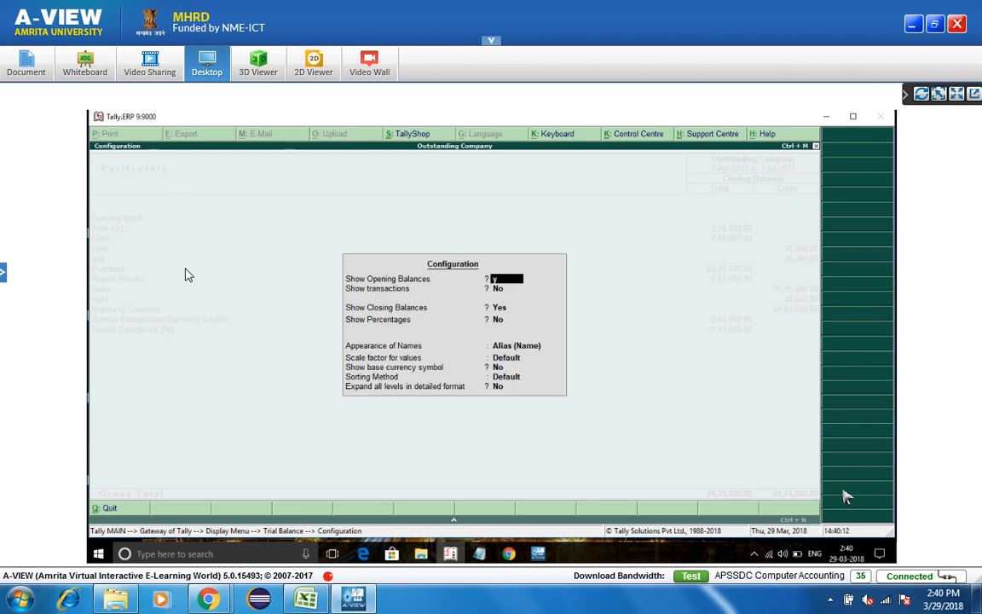
pyautogui.press('Return')
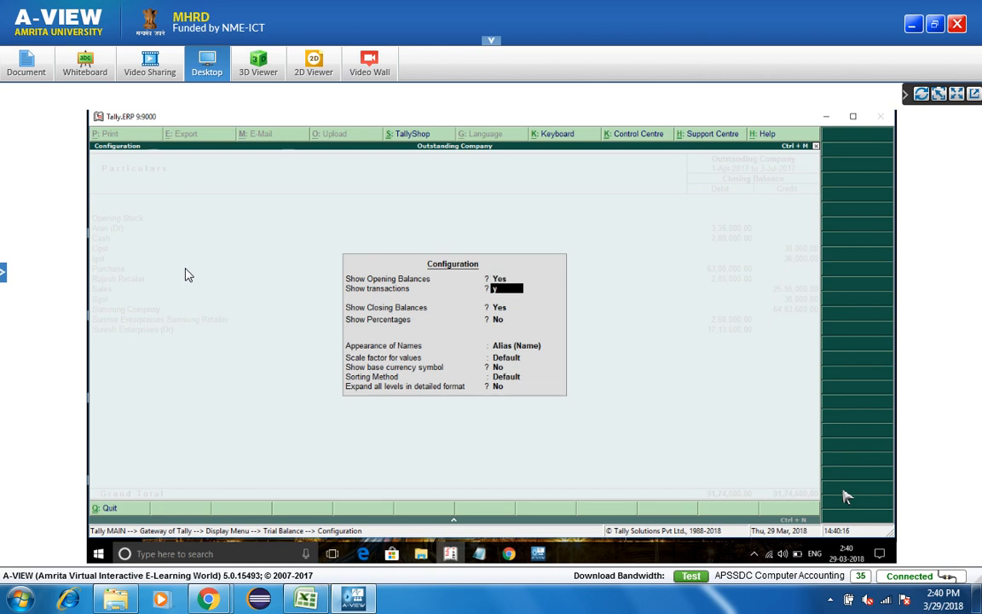
pyautogui.write('y')
pyautogui.press('Return')
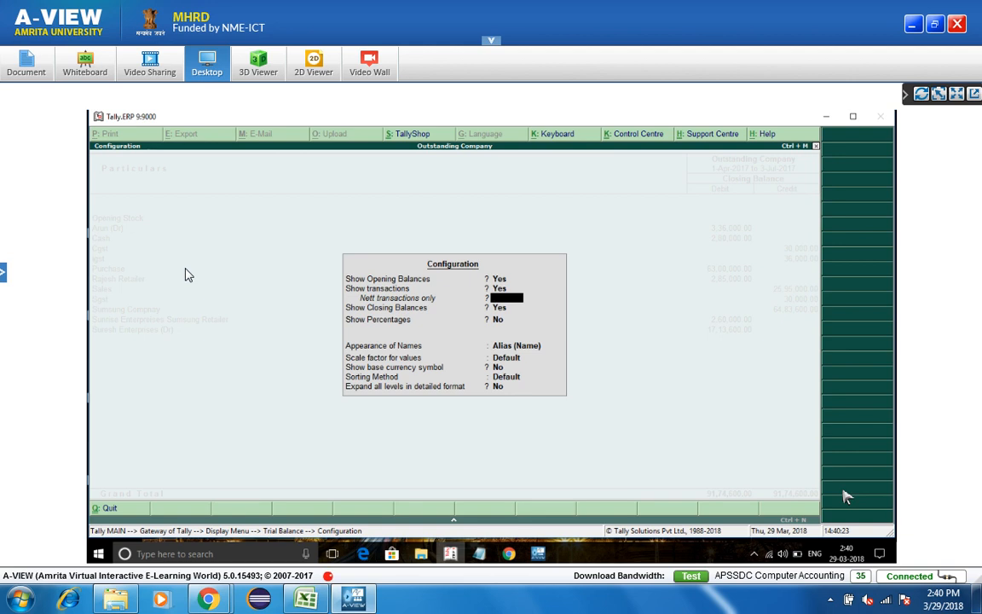
pyautogui.press('Return')
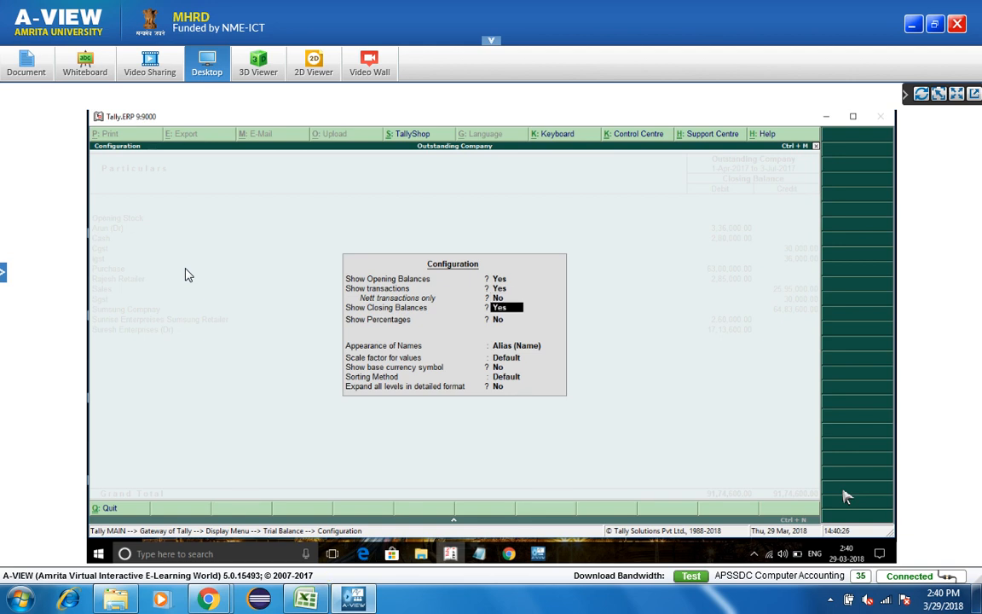
pyautogui.press('Return')
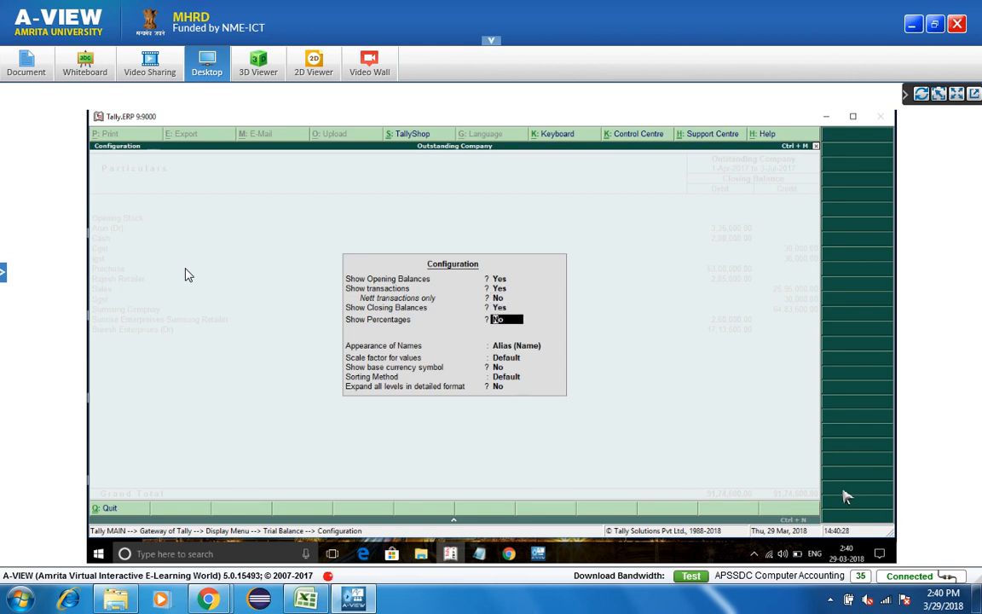
pyautogui.press('Return')
pyautogui.press('Return')
pyautogui.press('Return')
pyautogui.press('Return')
pyautogui.press('Return')
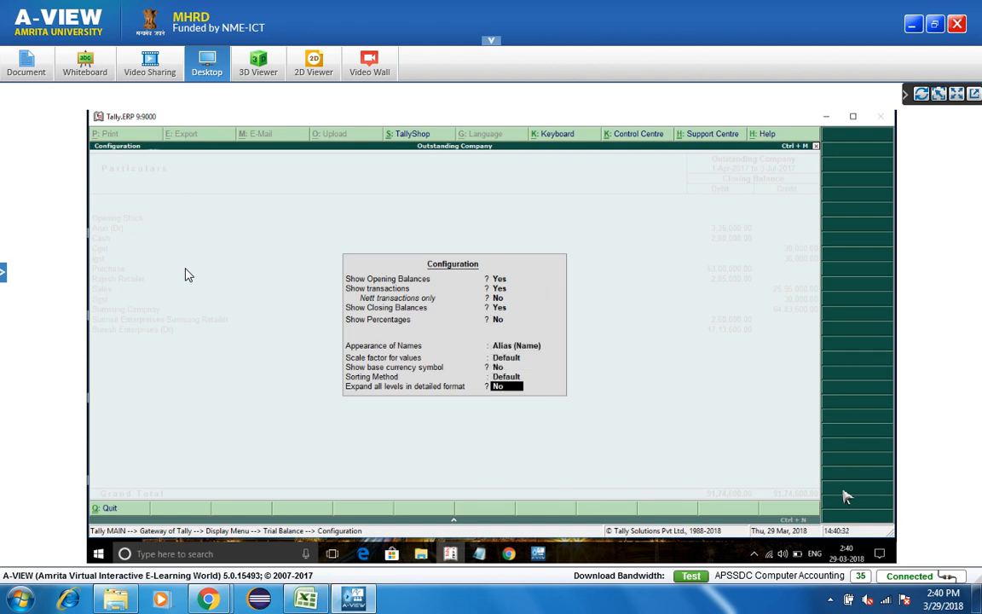
pyautogui.write('y')
pyautogui.press('Return')
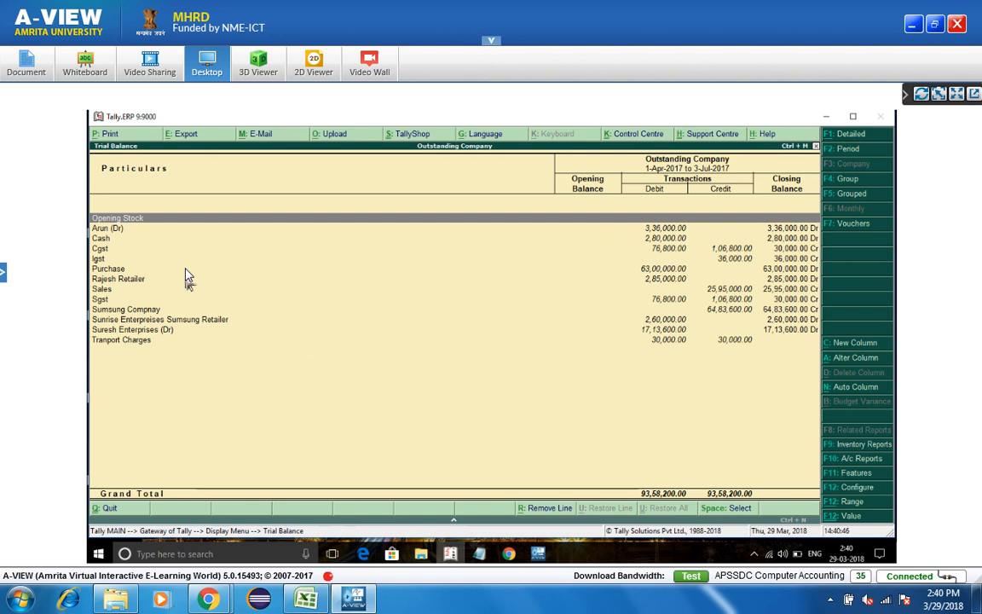
pyautogui.click(123, 232)
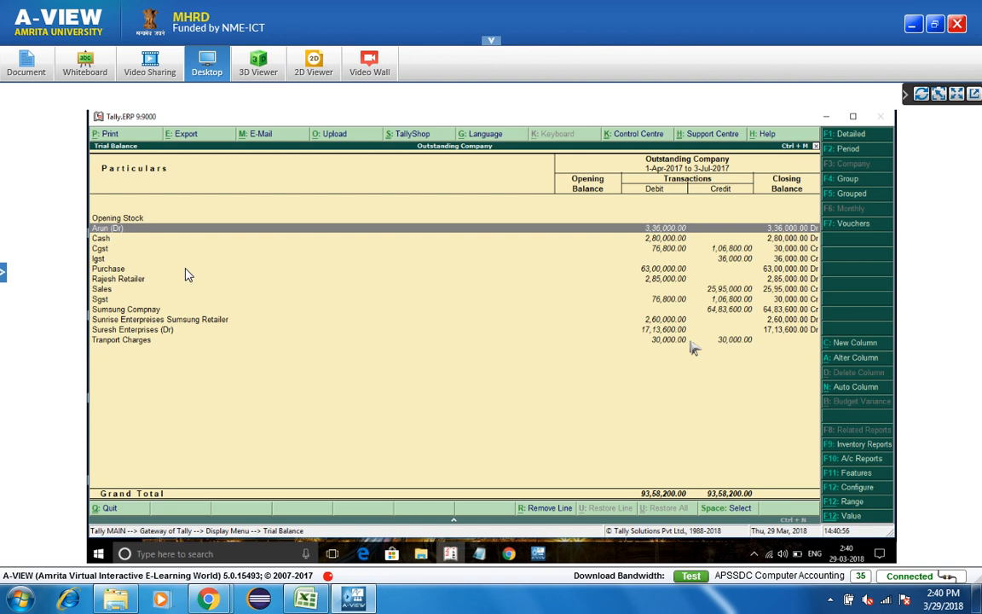
# - Give ledger Arun (Dr) an opening balance of 3,00,000 Dr
pyautogui.press('Escape')
pyautogui.press('Escape')
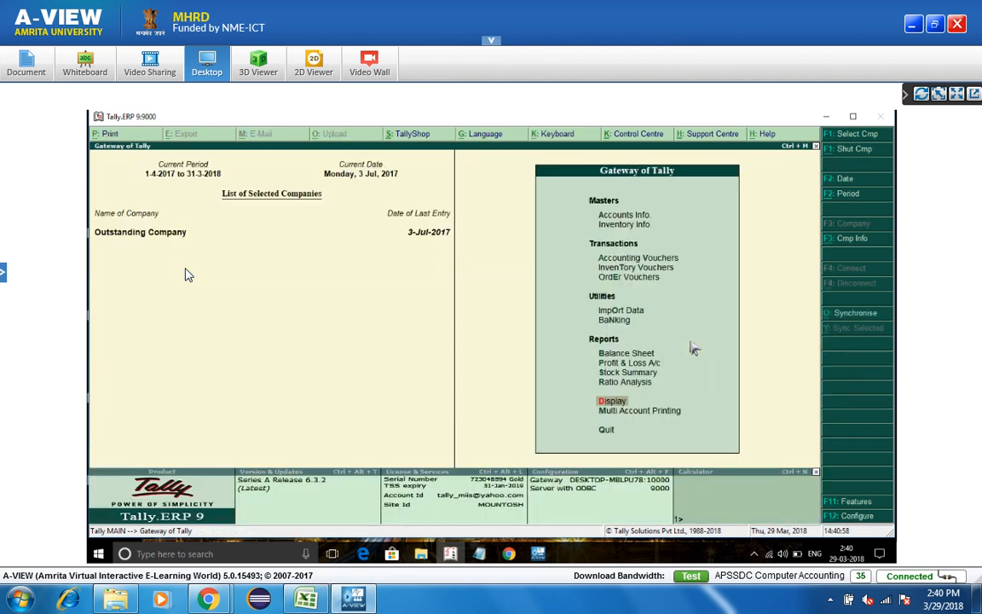
pyautogui.press('a')
pyautogui.press('Return')
pyautogui.press('a')
pyautogui.press('Return')
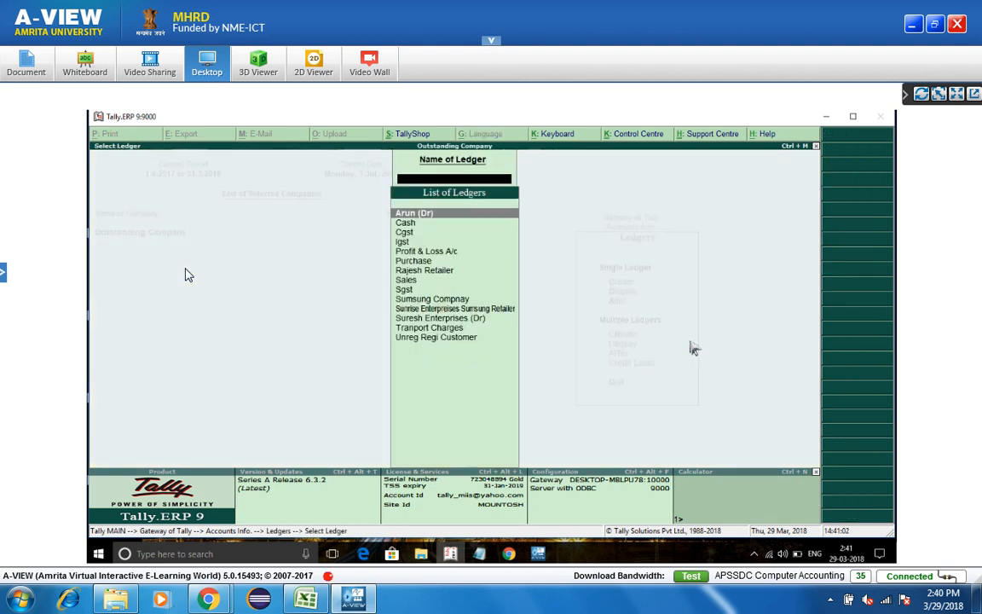
pyautogui.press('Return')
pyautogui.press('Return')
pyautogui.press('Return')
pyautogui.press('Return')
pyautogui.press('Return')
pyautogui.press('Return')
pyautogui.press('Return')
pyautogui.press('Return')
pyautogui.press('Return')
pyautogui.press('Return')
pyautogui.press('Return')
pyautogui.press('Return')
pyautogui.press('Return')
pyautogui.press('Return')
pyautogui.press('Return')
pyautogui.press('Return')
pyautogui.press('Return')
pyautogui.press('Return')
pyautogui.press('Return')
pyautogui.press('Return')
pyautogui.press('Return')
pyautogui.press('Return')
pyautogui.press('Return')
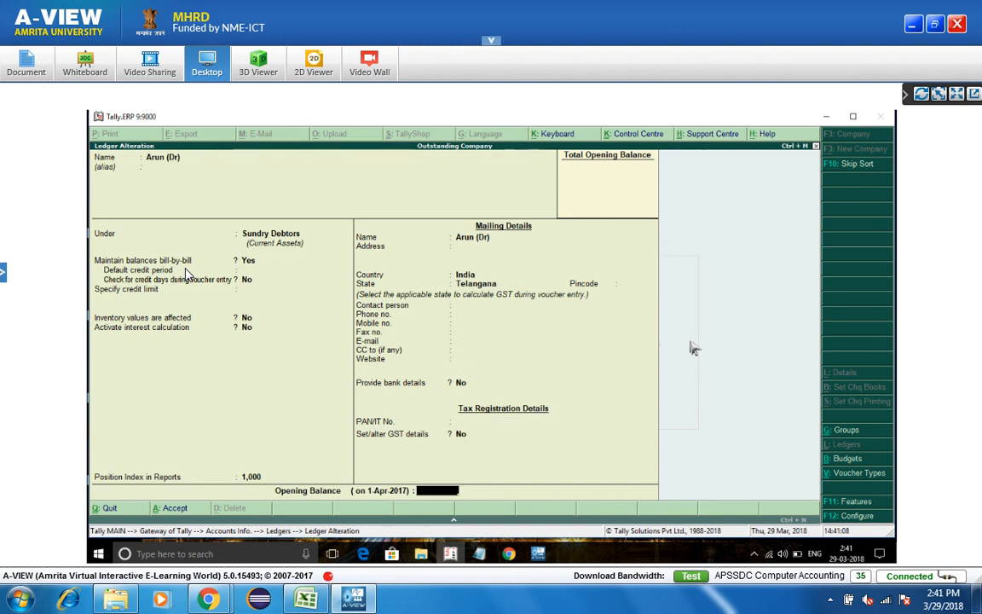
pyautogui.write('3,00,000')
pyautogui.press('Return')
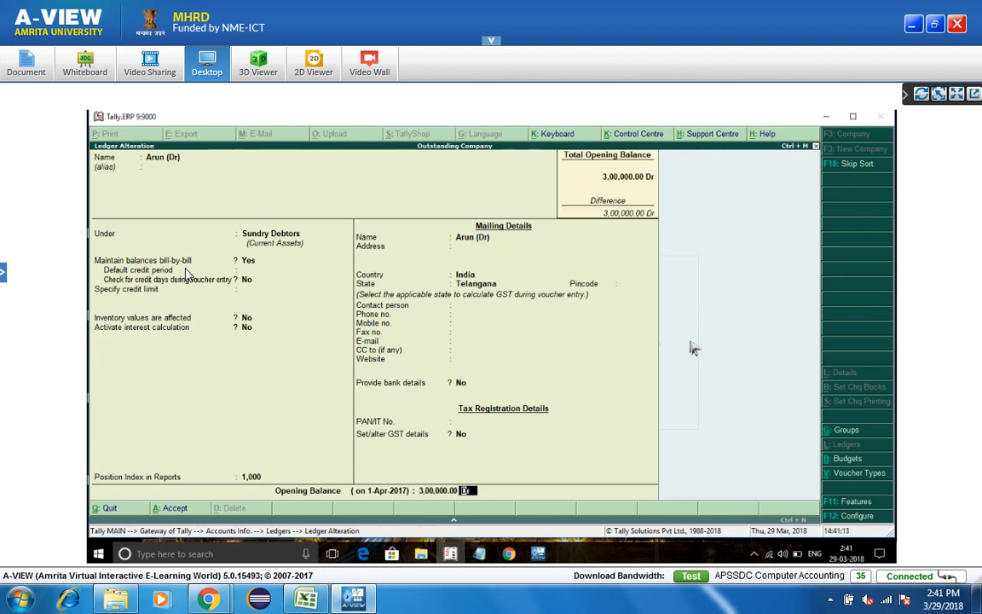
pyautogui.hotkey('ctrl', 'a')
# - Return to the Gateway of Tally and open the Trial Balance from Display
pyautogui.press('Escape')
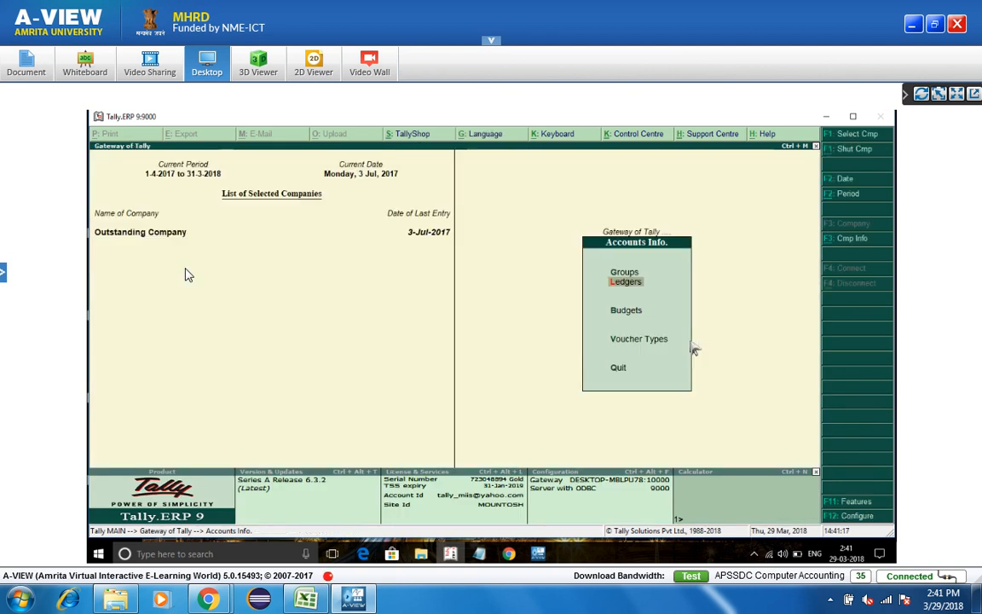
pyautogui.press('Escape')
pyautogui.press('d')
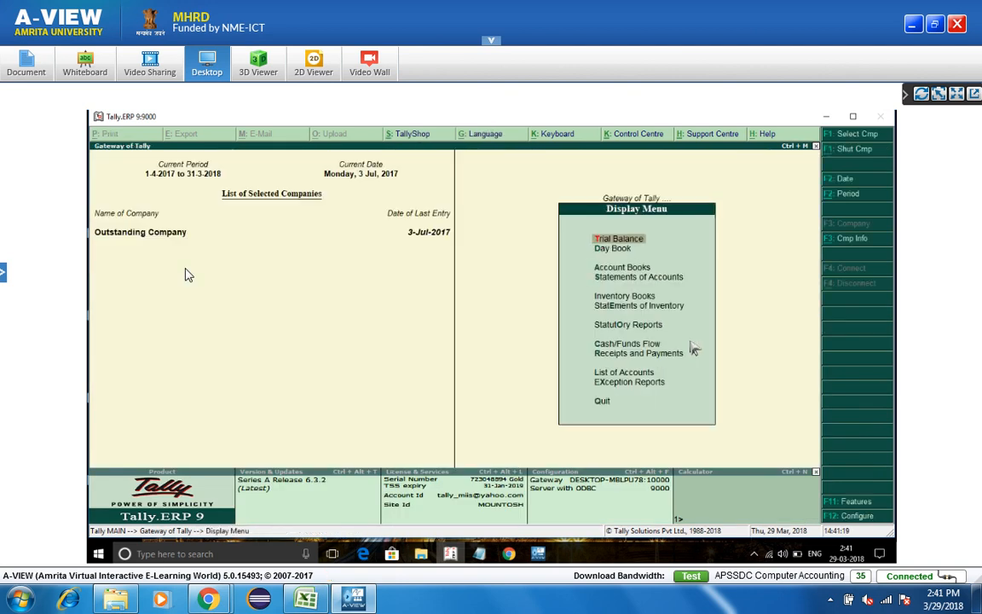
pyautogui.press('Return')
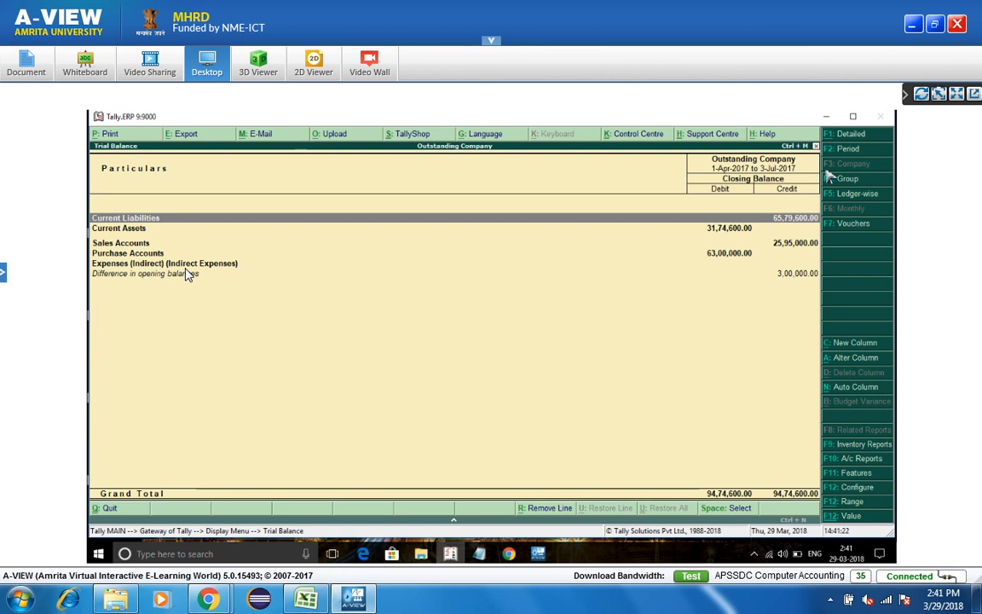
# - Show the Trial Balance ledger-wise with opening balances and gross transaction columns, then close it
pyautogui.click(861, 193)
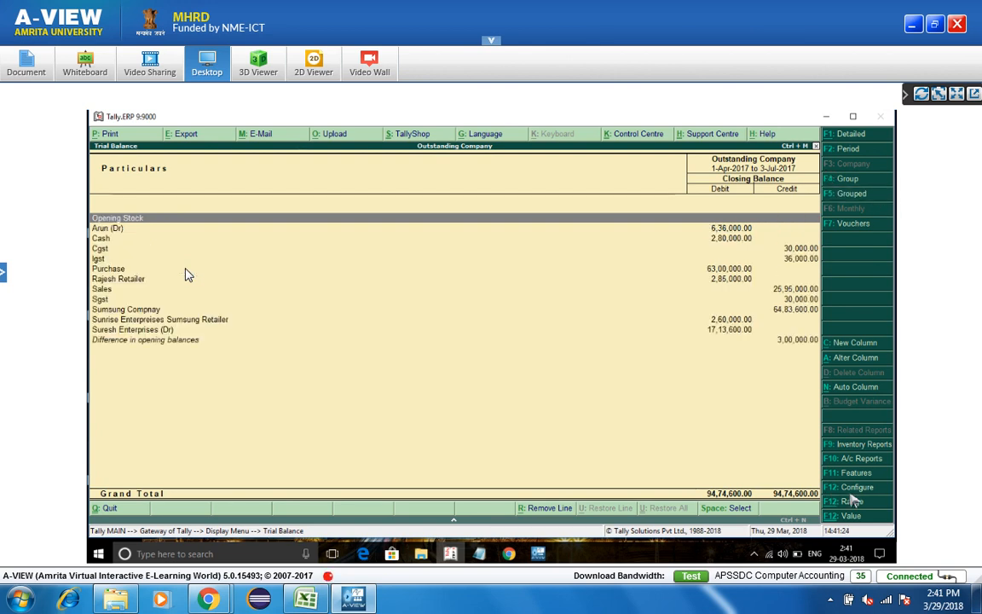
pyautogui.click(854, 492)
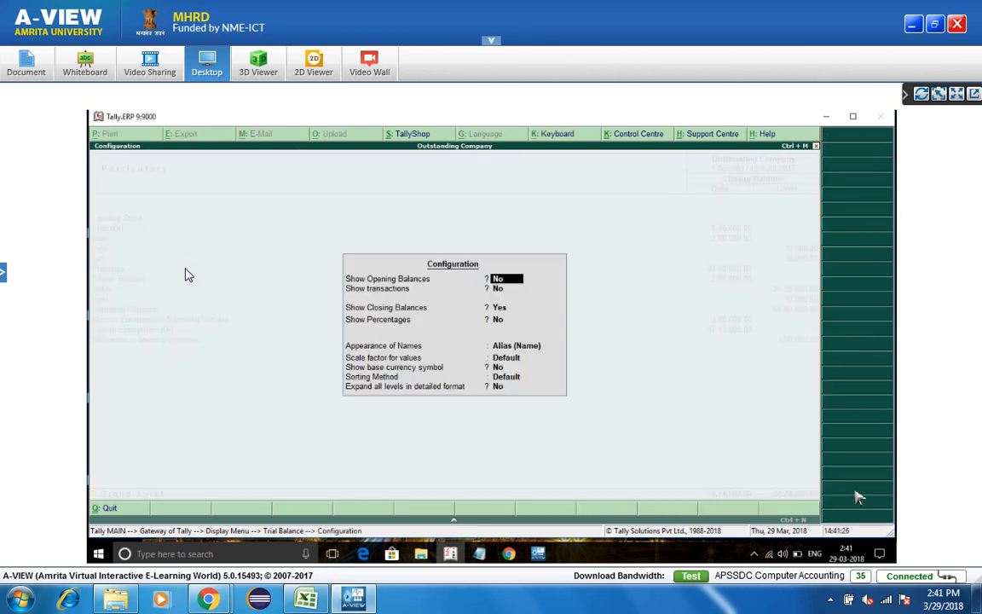
pyautogui.press('Return')
pyautogui.write('y')
pyautogui.press('Return')
pyautogui.write('n')
pyautogui.press('Return')
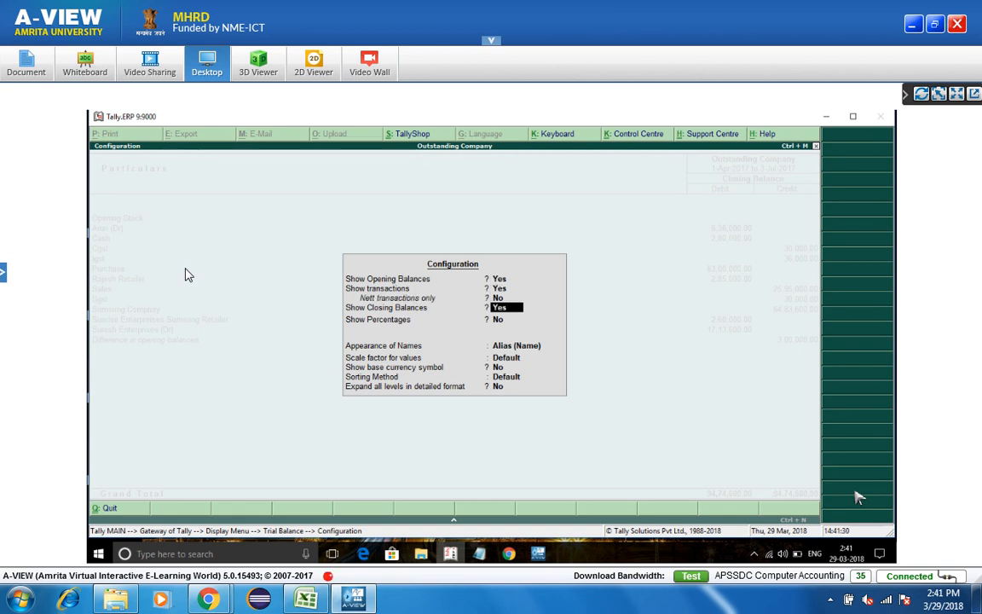
pyautogui.hotkey('ctrl', 'a')
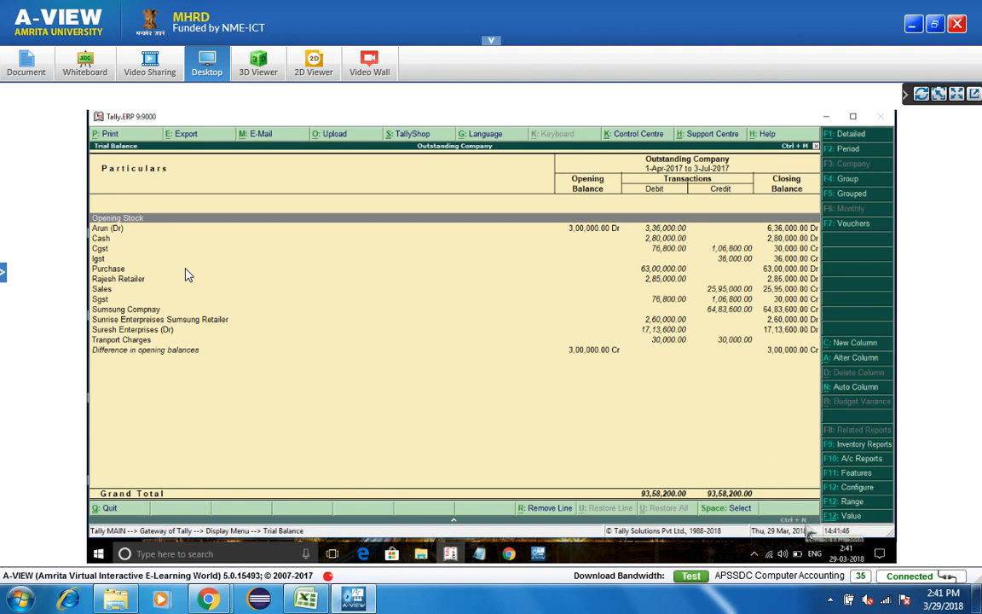
pyautogui.press('Escape')
pyautogui.press('Escape')
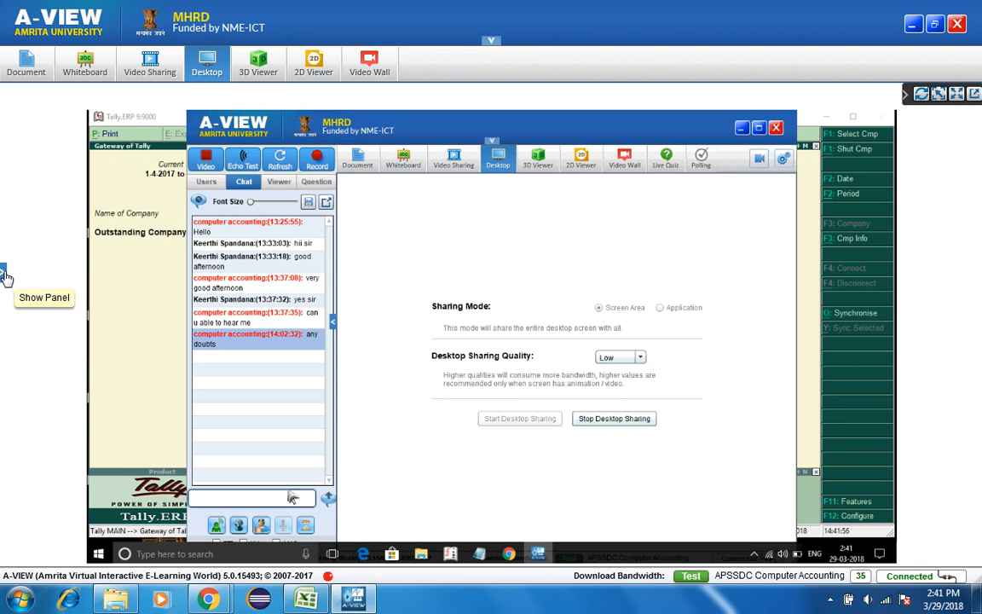
# - Show the chat side panel, minimise the A-VIEW window over Tally, and draft the reply 'no sir'
pyautogui.click(5, 274)
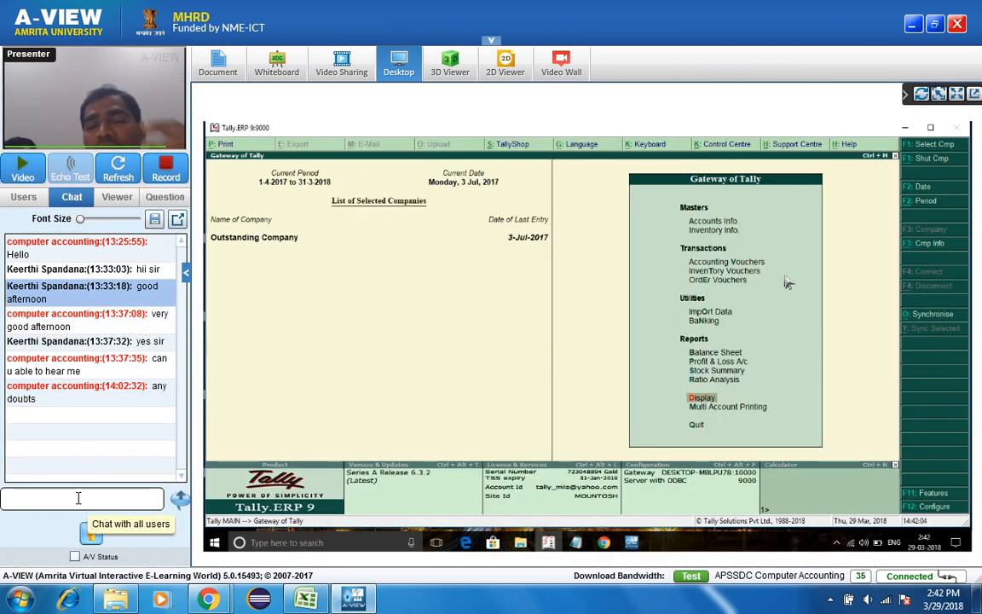
pyautogui.click(78, 498)
pyautogui.write('n')
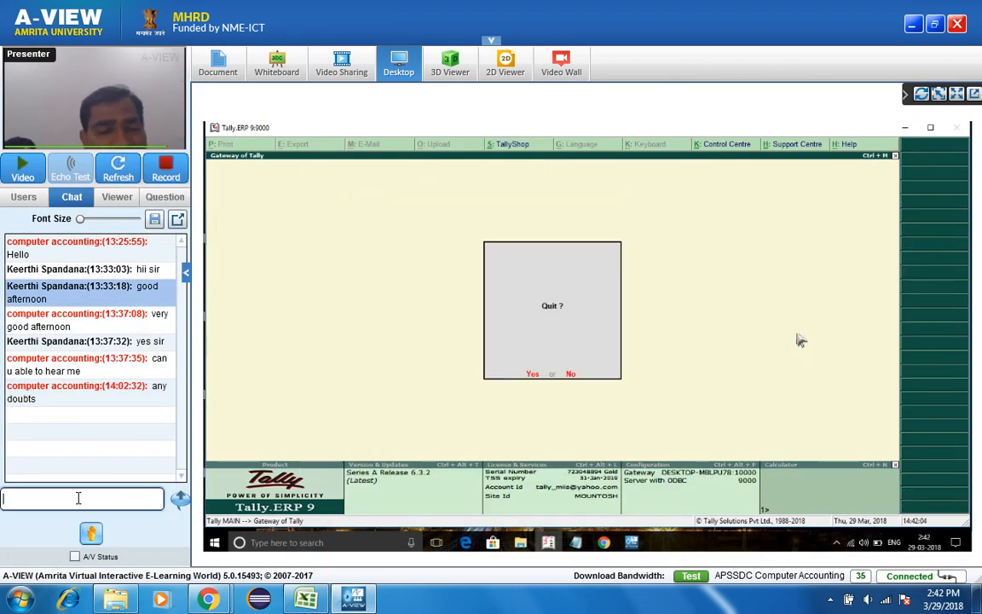
pyautogui.write('o sir')
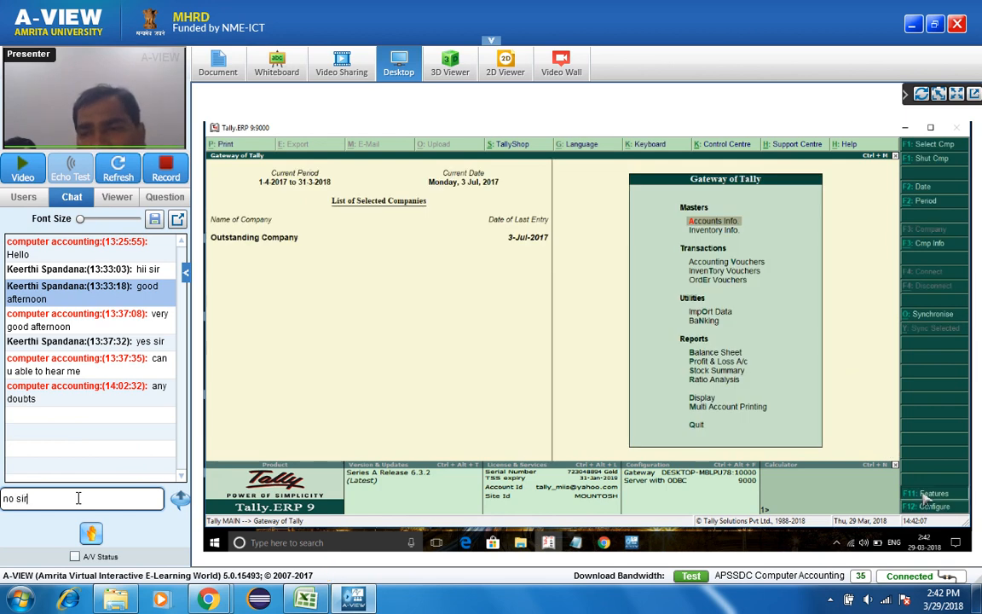
# - Send the 'no sir' chat reply, review the session participants list, then bring A-VIEW back over Tally
pyautogui.press('Return')
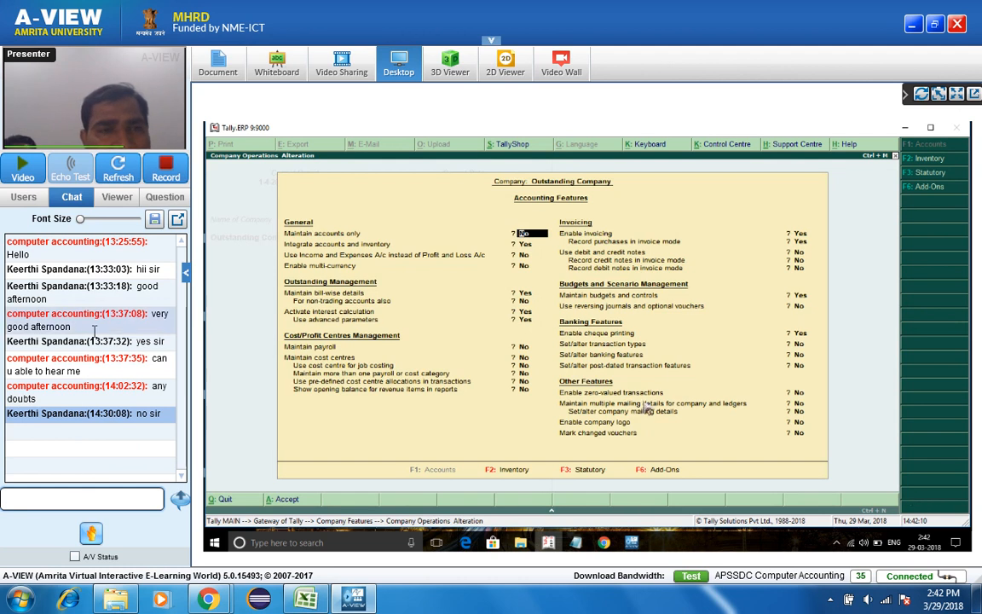
pyautogui.click(47, 196)
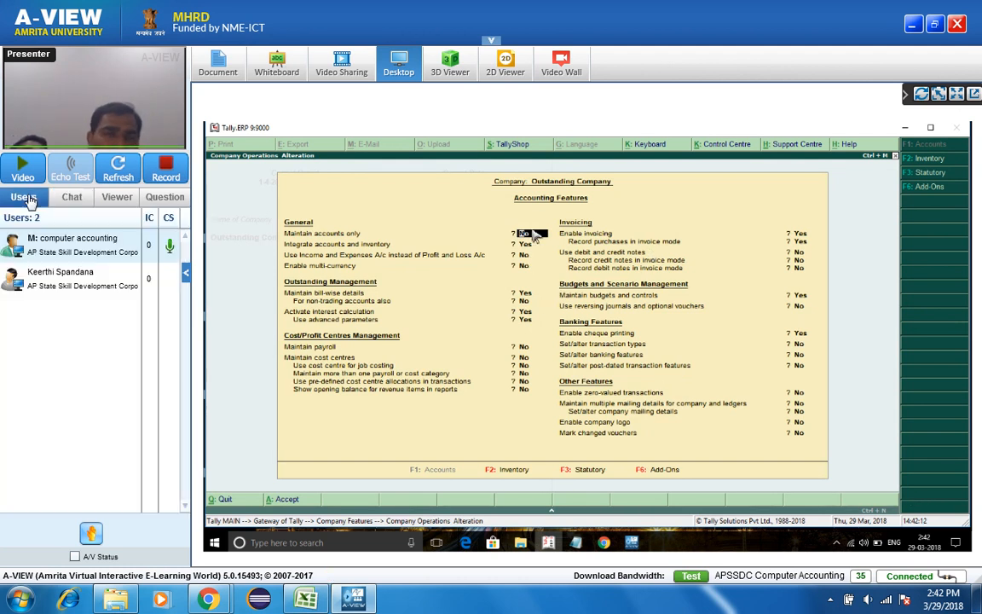
pyautogui.click(71, 197)
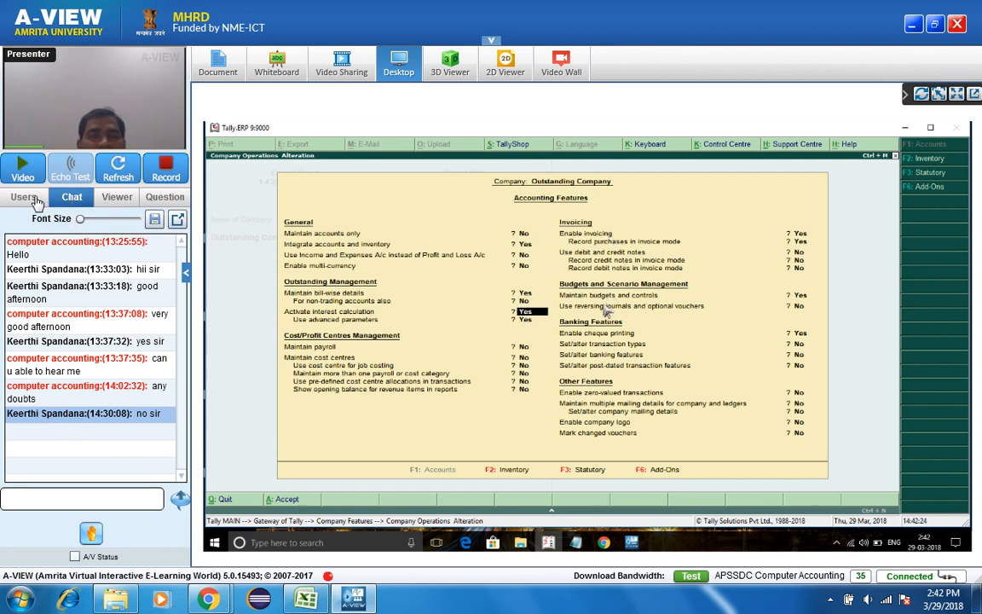
pyautogui.click(36, 203)
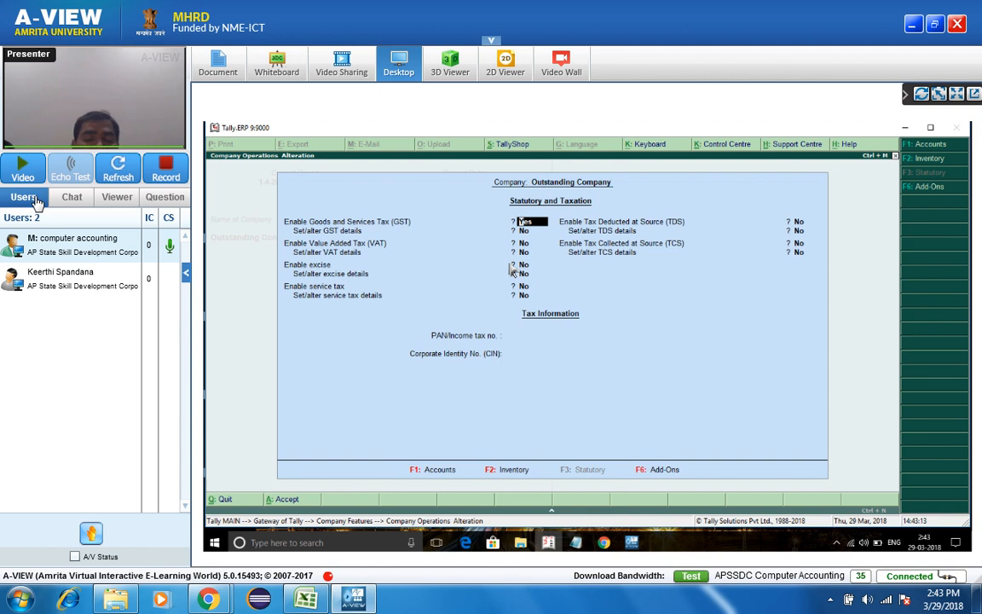
pyautogui.click(630, 543)
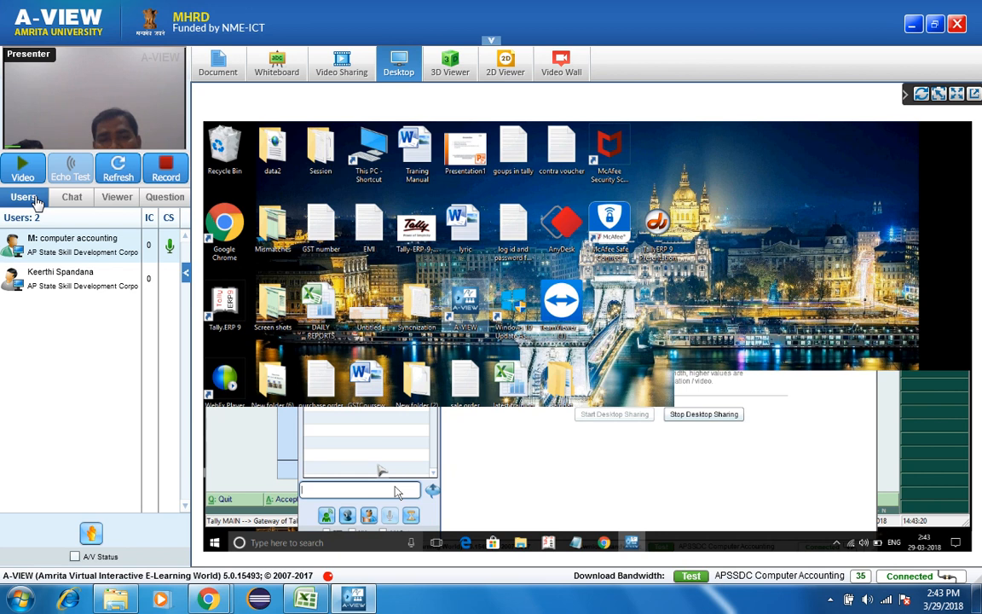
# - Reply 'ok sir' in the A-VIEW chat and clear the leftover unsent text
pyautogui.click(75, 199)
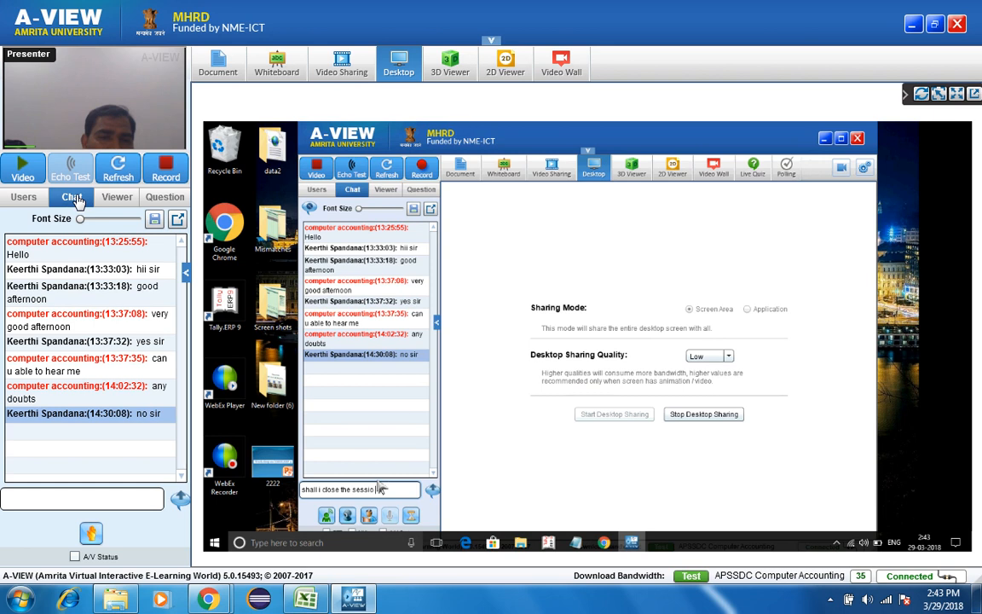
pyautogui.click(93, 501)
pyautogui.write('ok s')
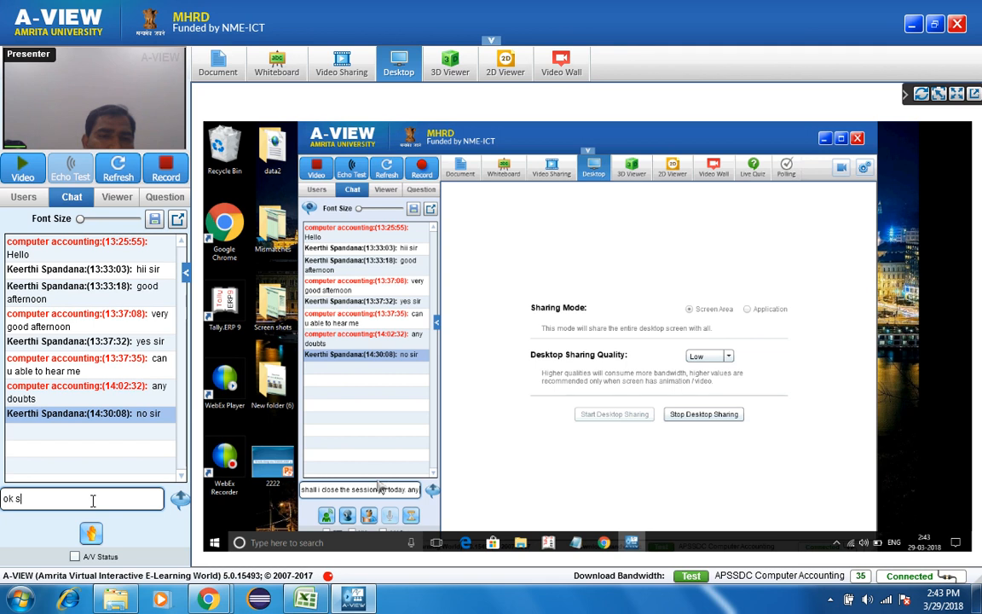
pyautogui.write('ir')
pyautogui.press('Return')
pyautogui.write('to')
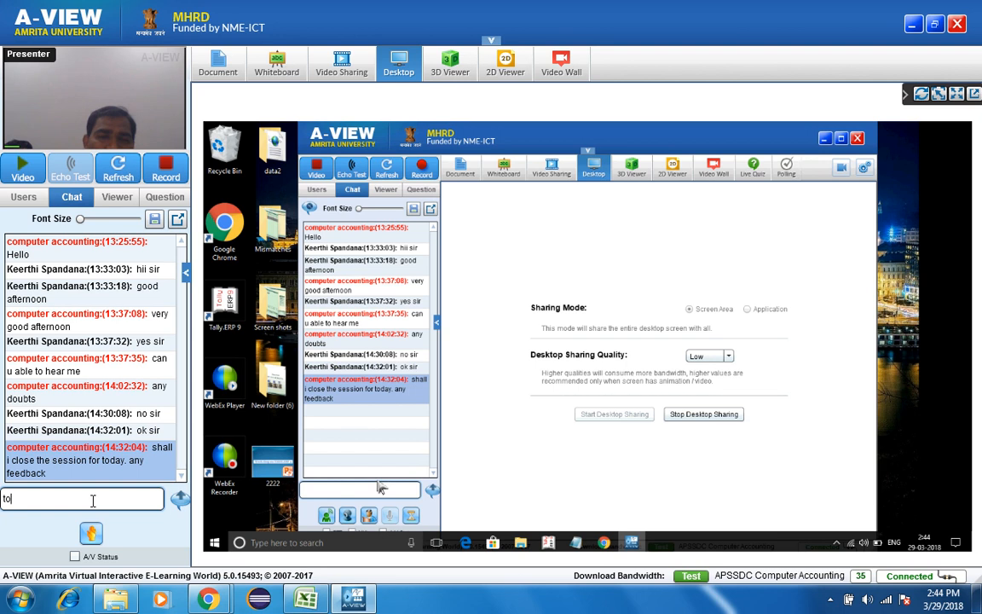
pyautogui.press('BackSpace')
pyautogui.press('BackSpace')
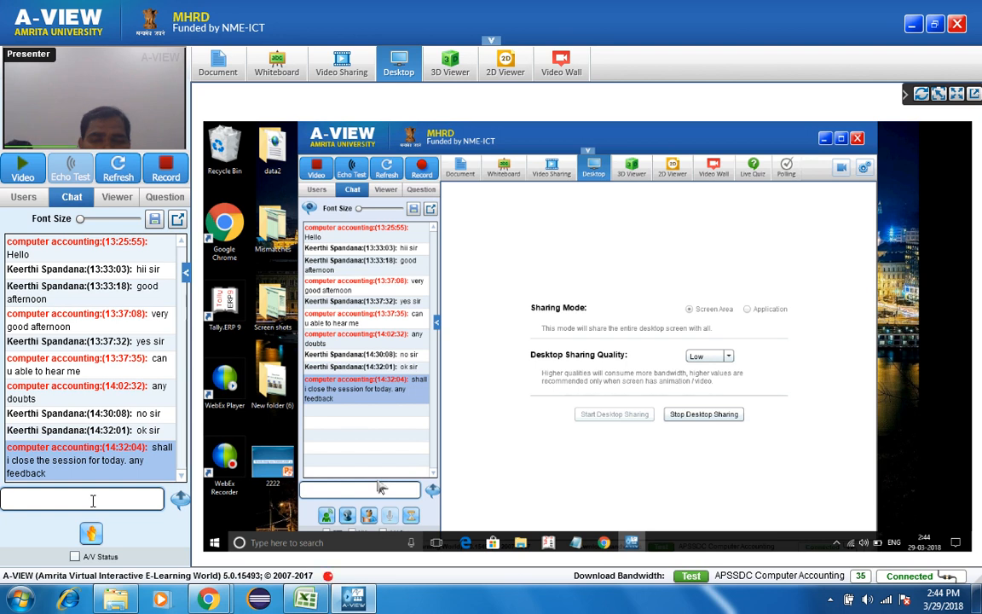